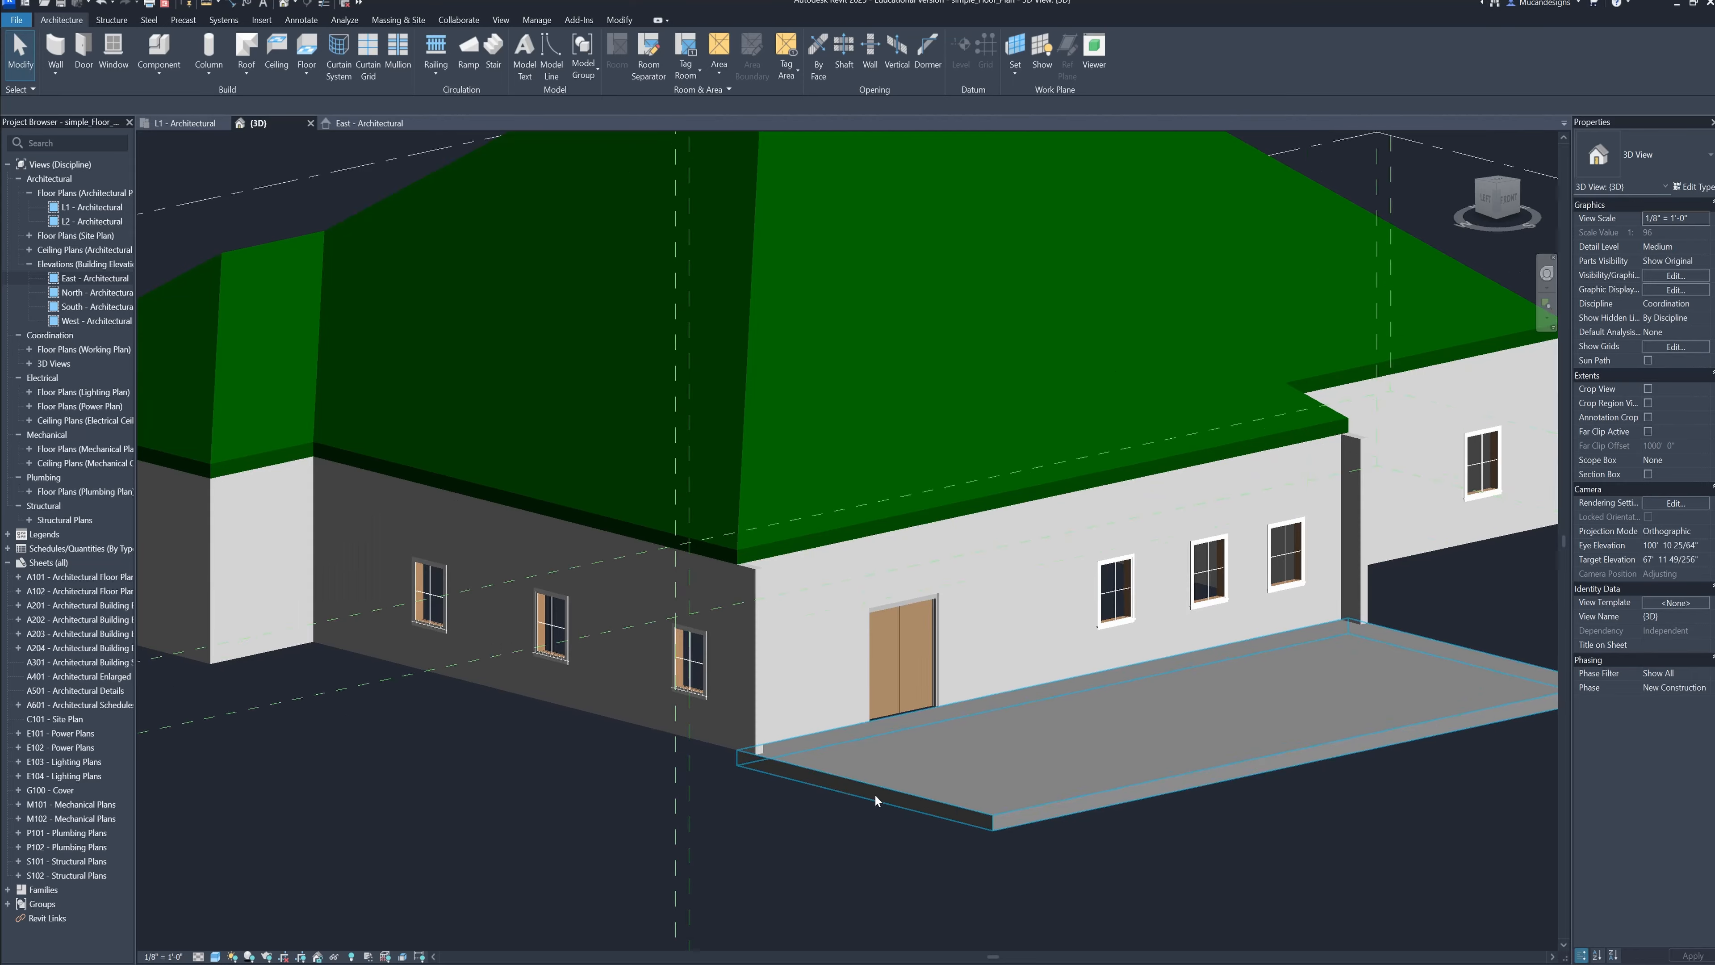
shift+middle_drag(875, 794, 756, 789)
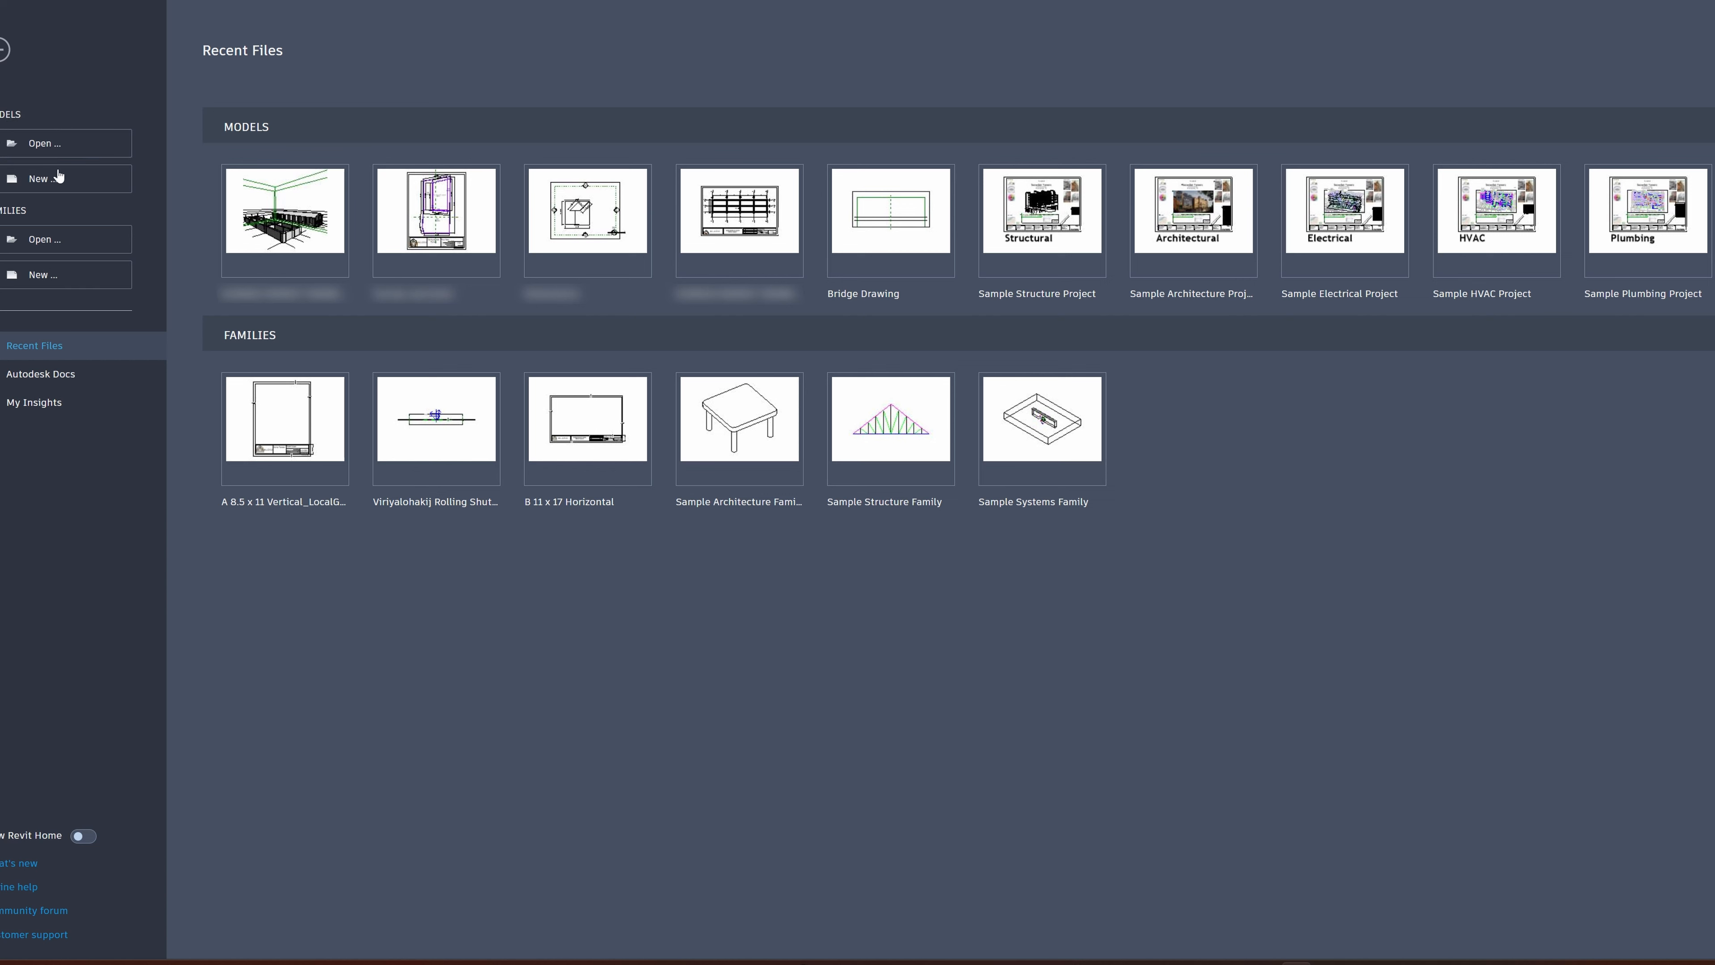
Create a new project from the Imperial Multi-discipline template
click(60, 178)
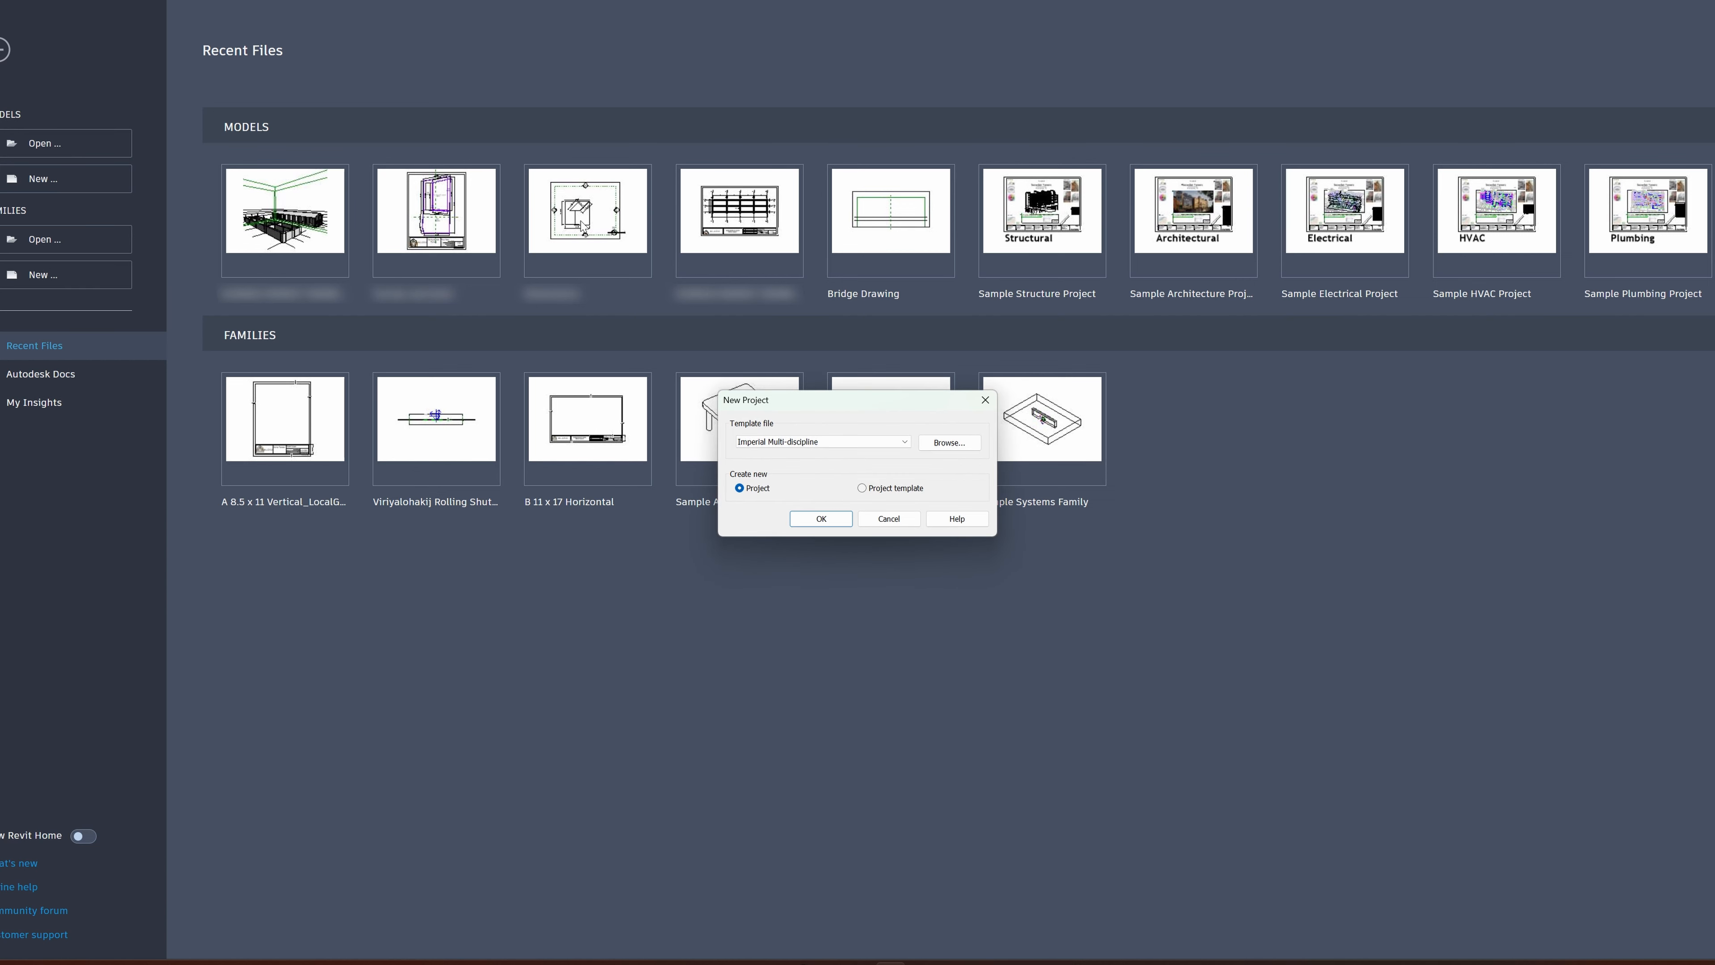
click(796, 443)
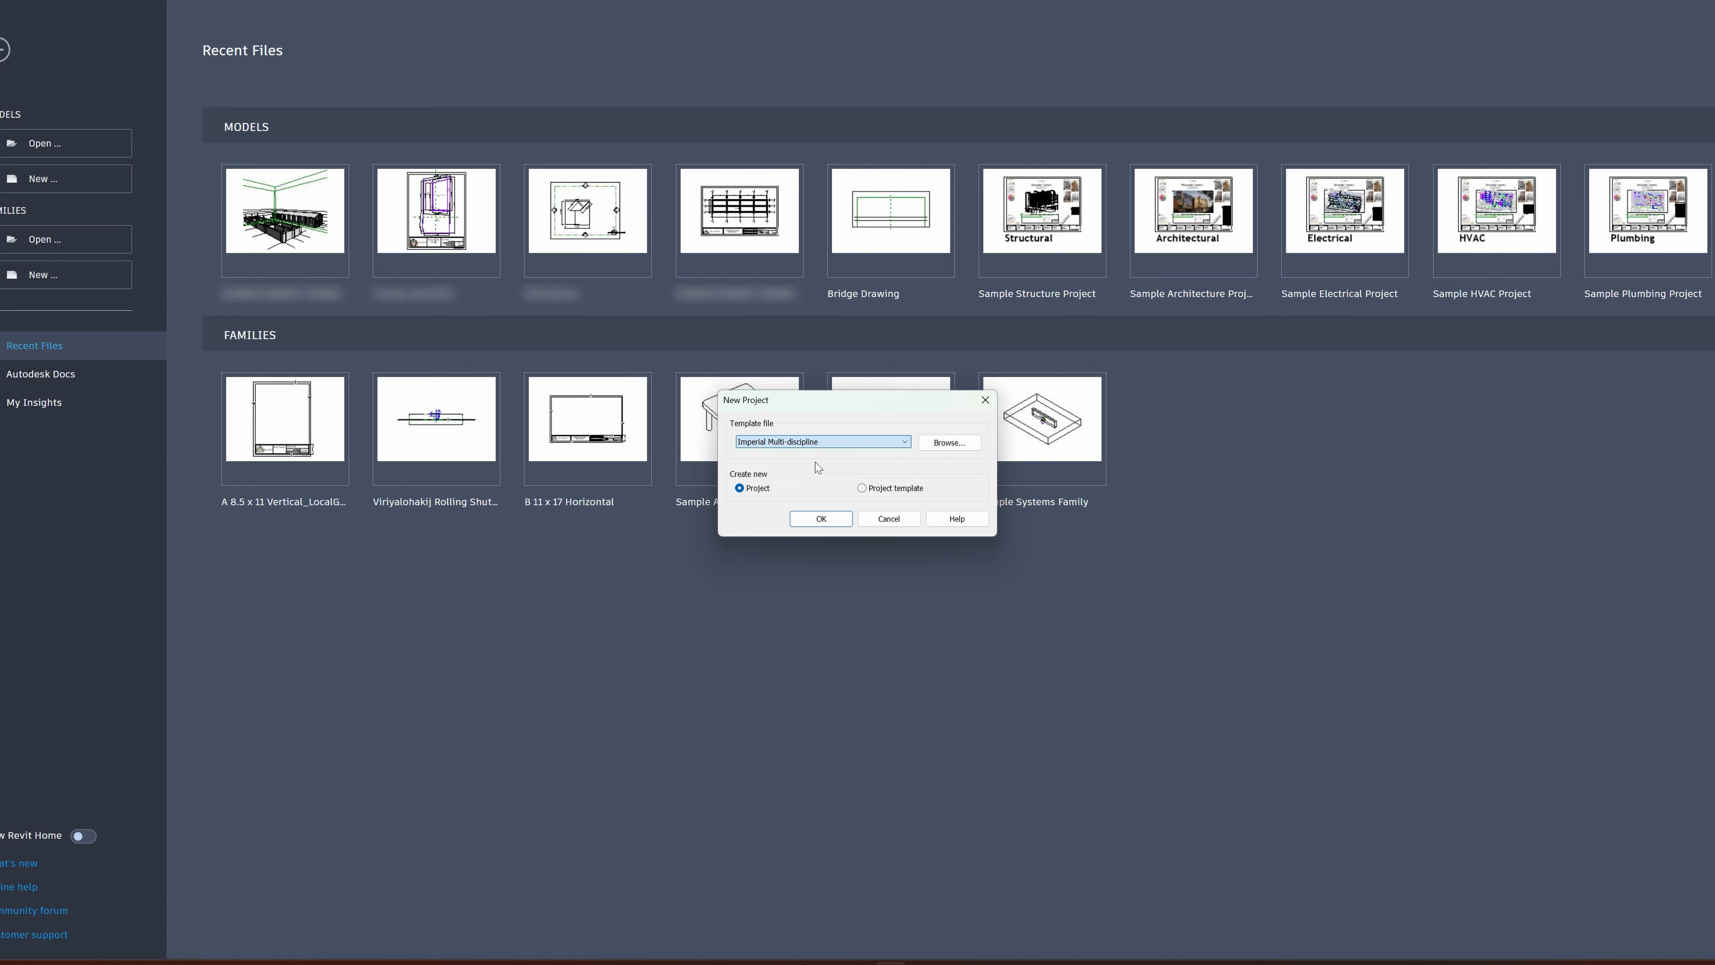
click(821, 518)
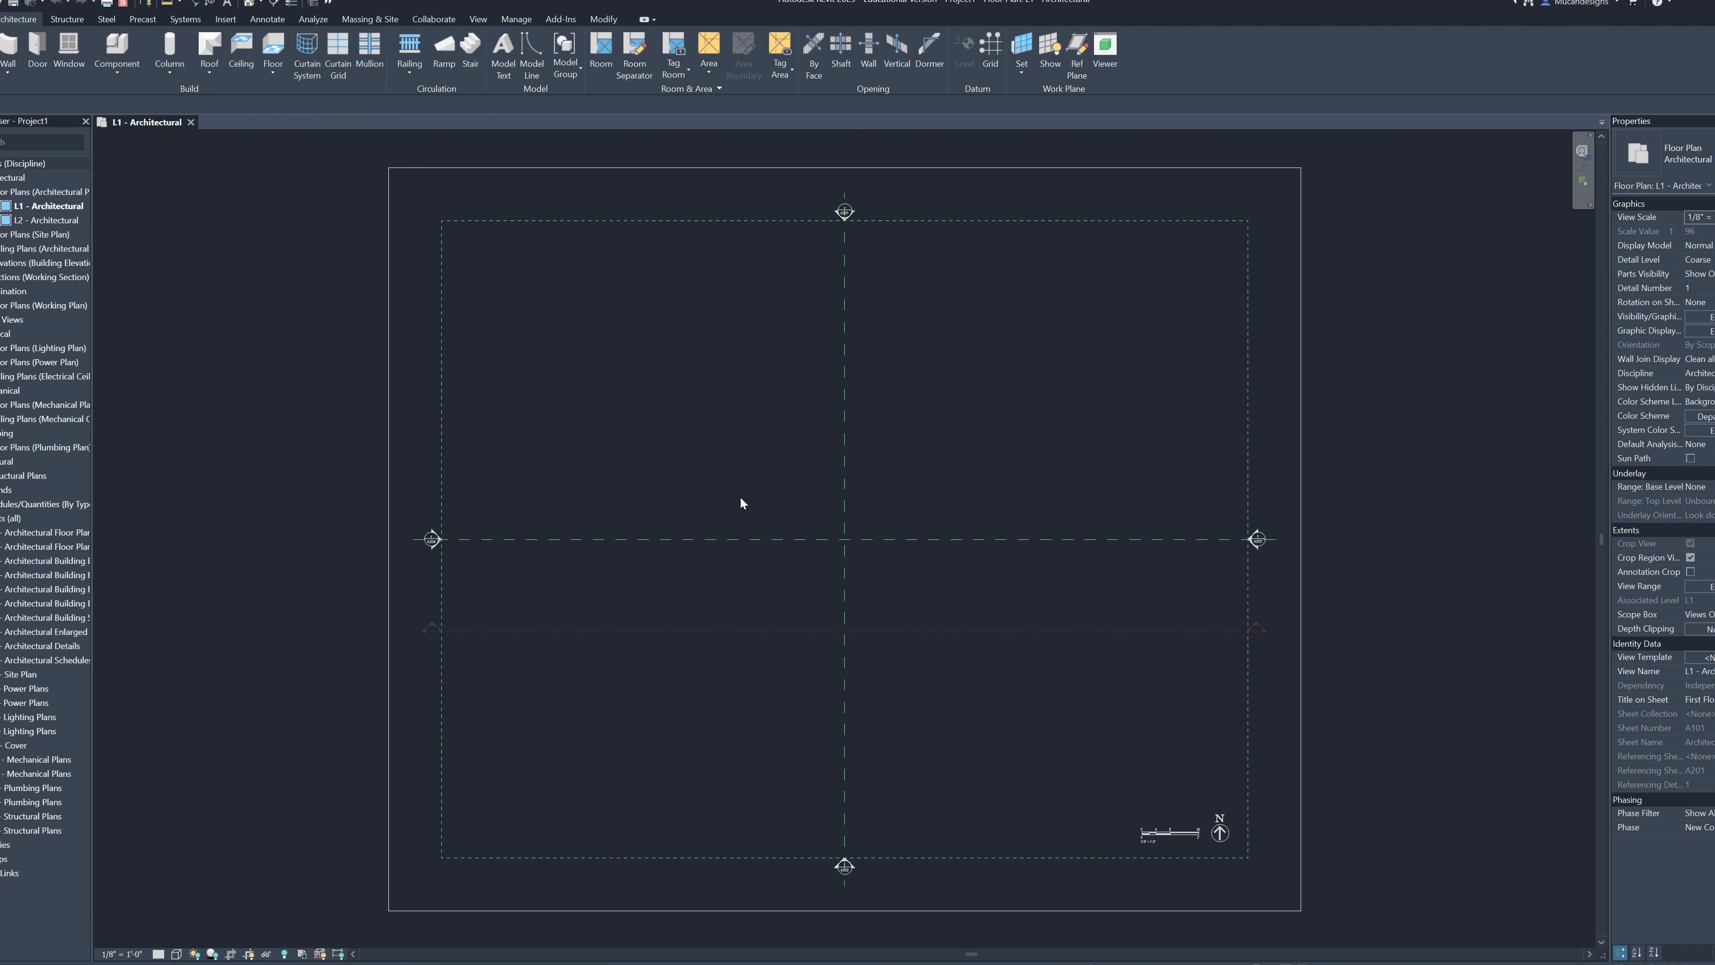
Import the floor plan image 921499-Fairbrook-Communities-Flamingo-Bay-1.jpg into the L1 plan and scale it to about 99' 9" wide
middle_drag(782, 524, 715, 517)
scroll(712, 524, down, 1)
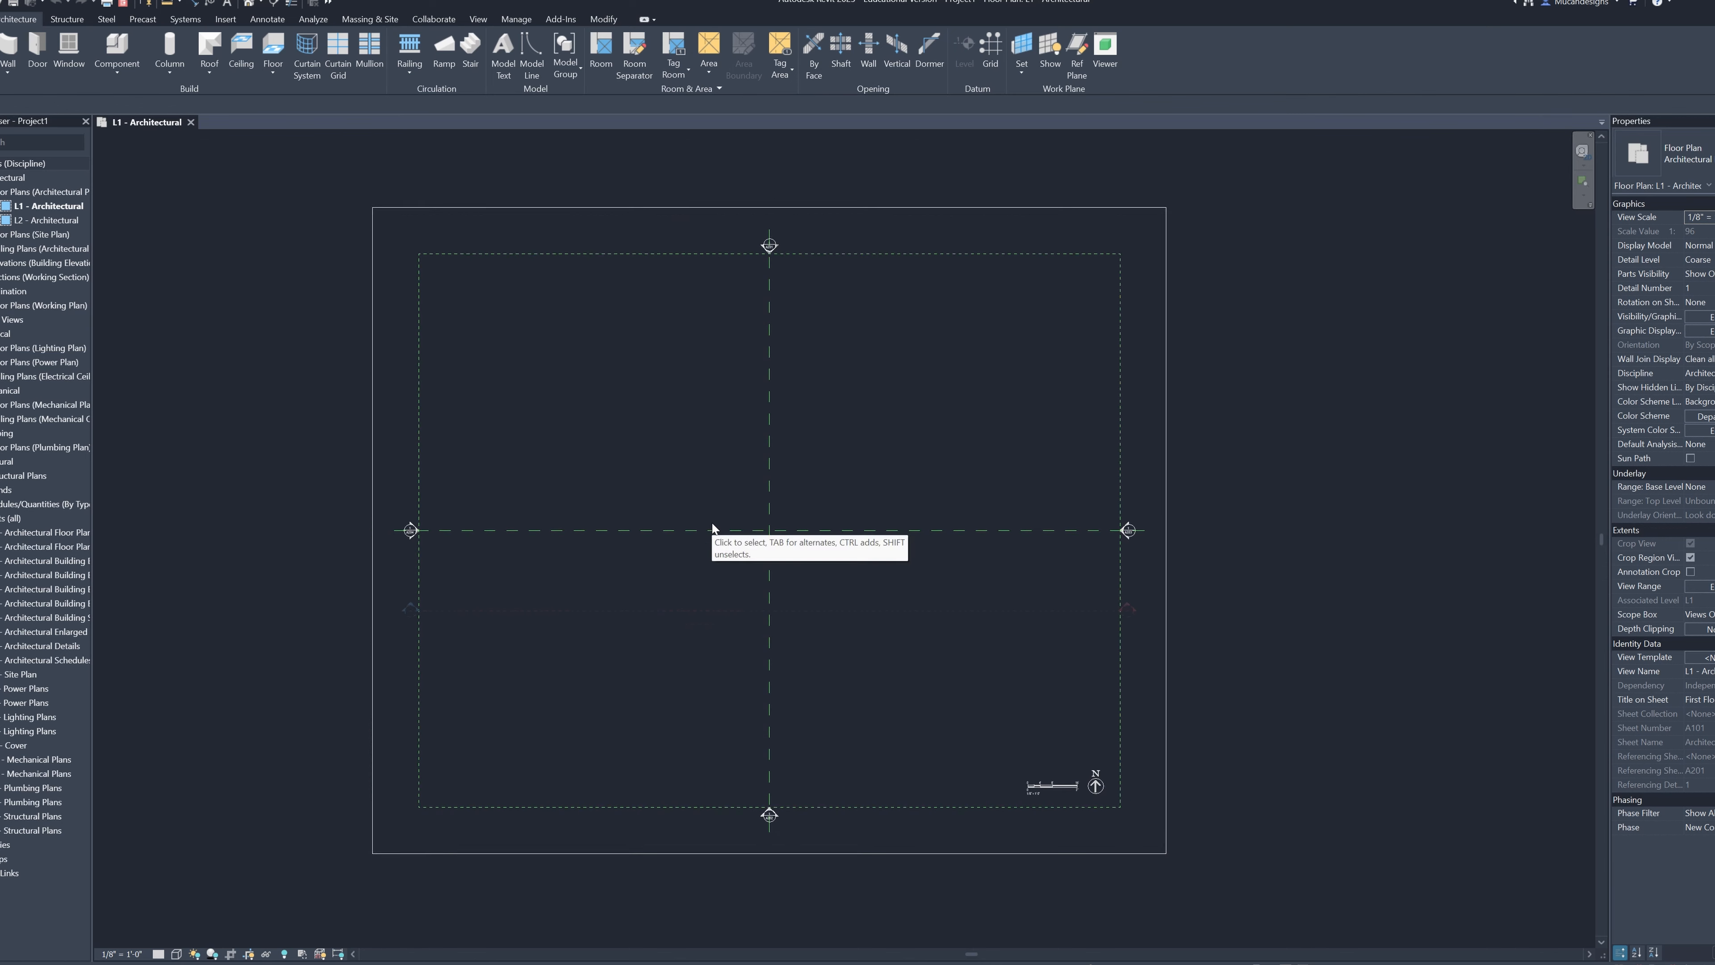
scroll(713, 525, up, 1)
scroll(718, 524, down, 1)
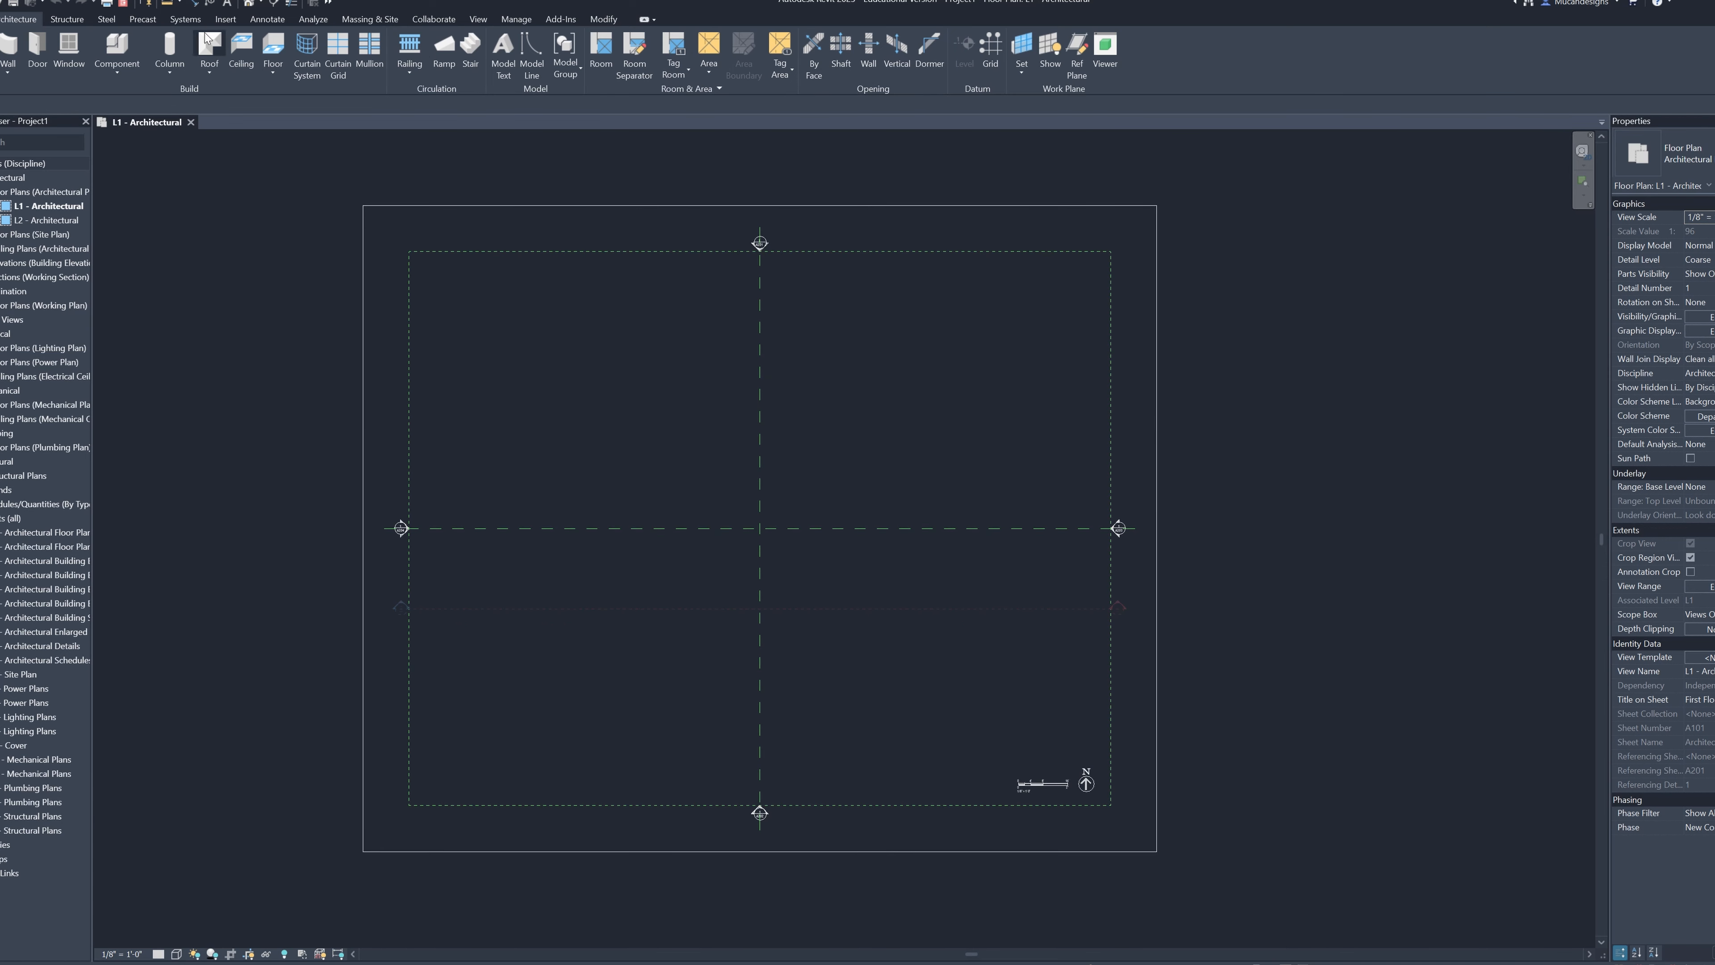
click(226, 20)
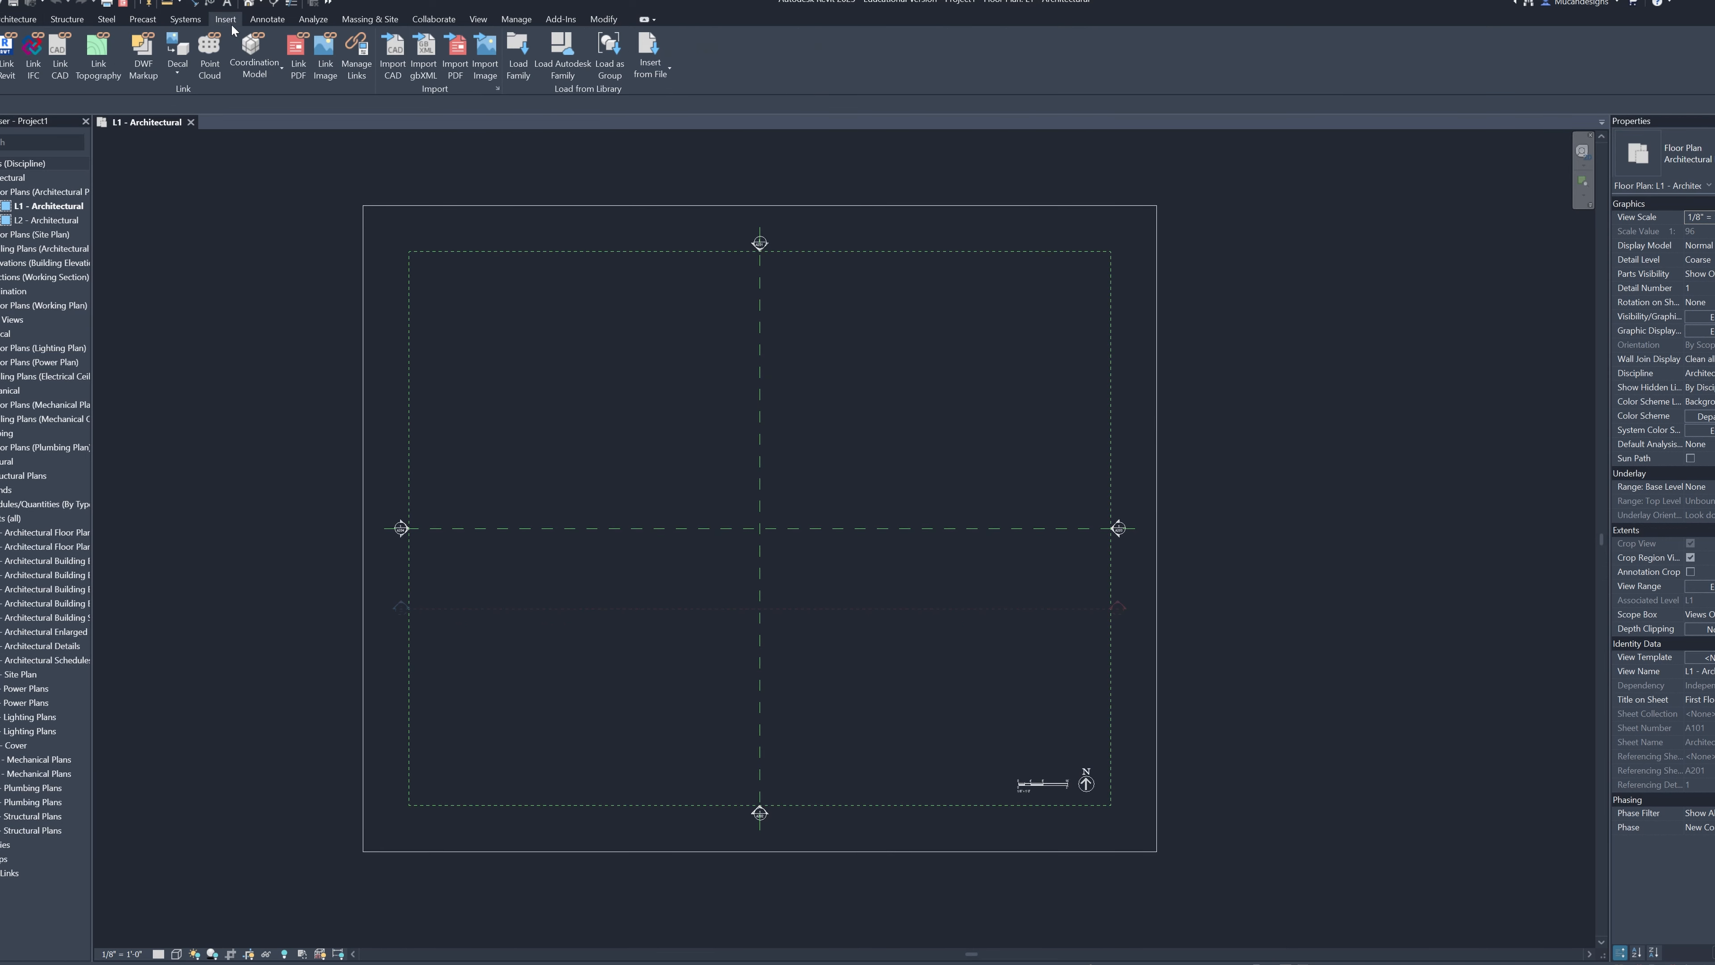
click(488, 70)
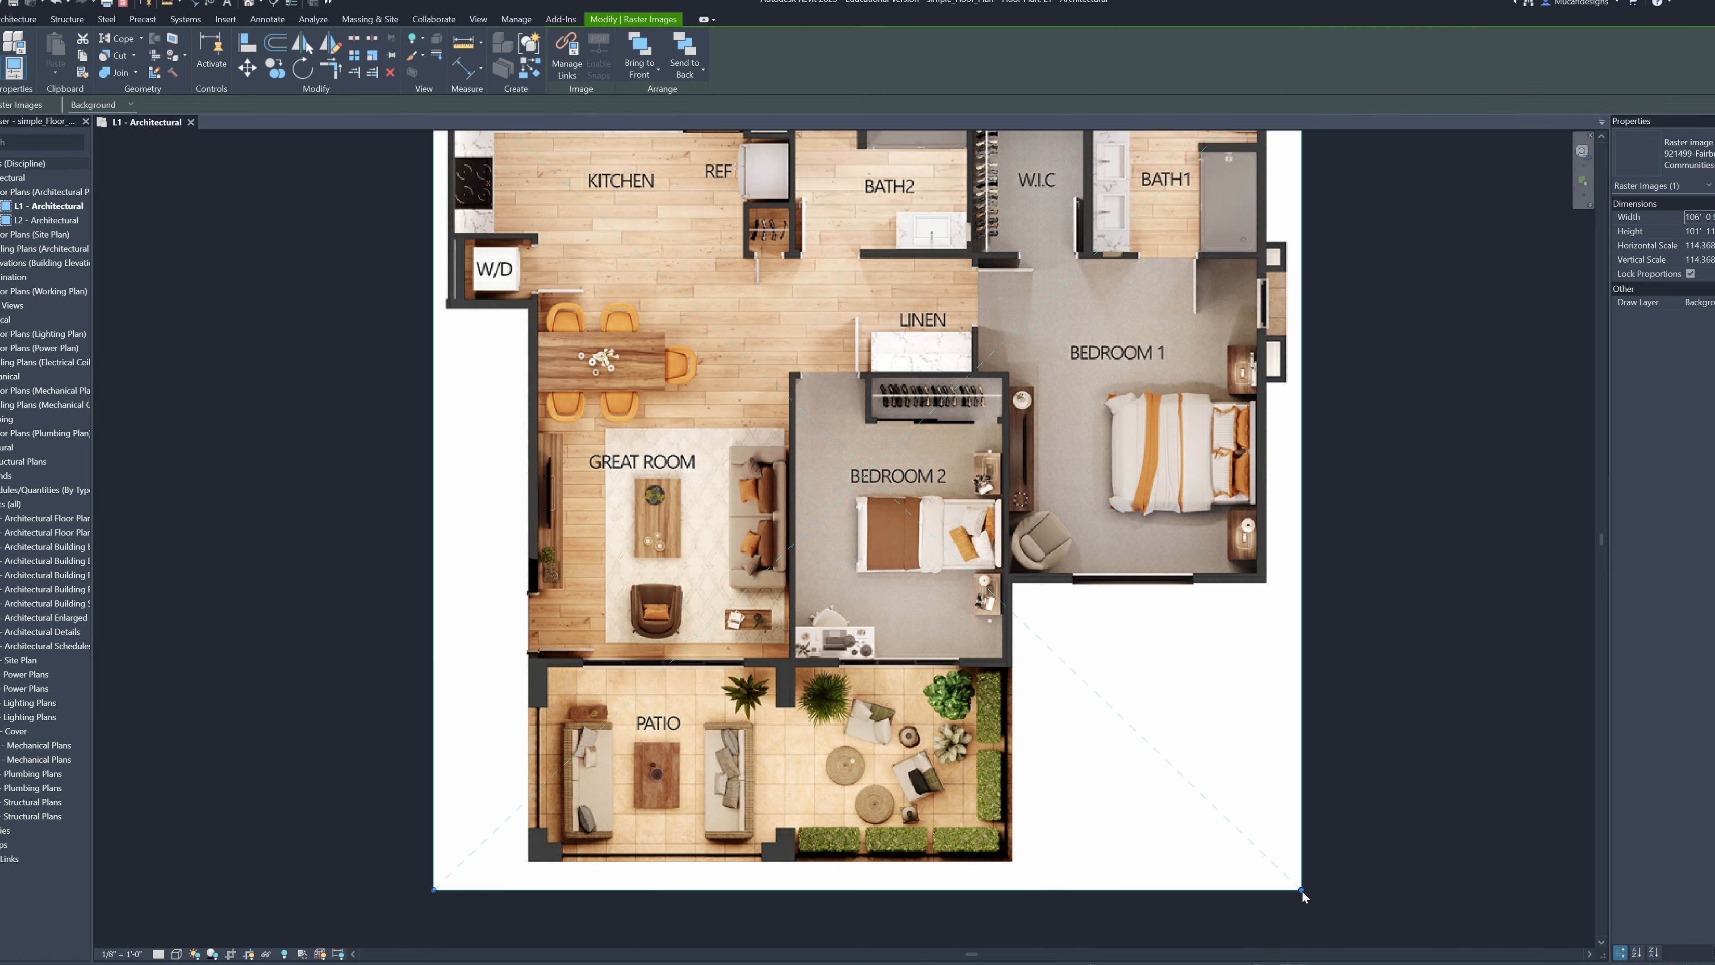
drag(1301, 890, 1249, 839)
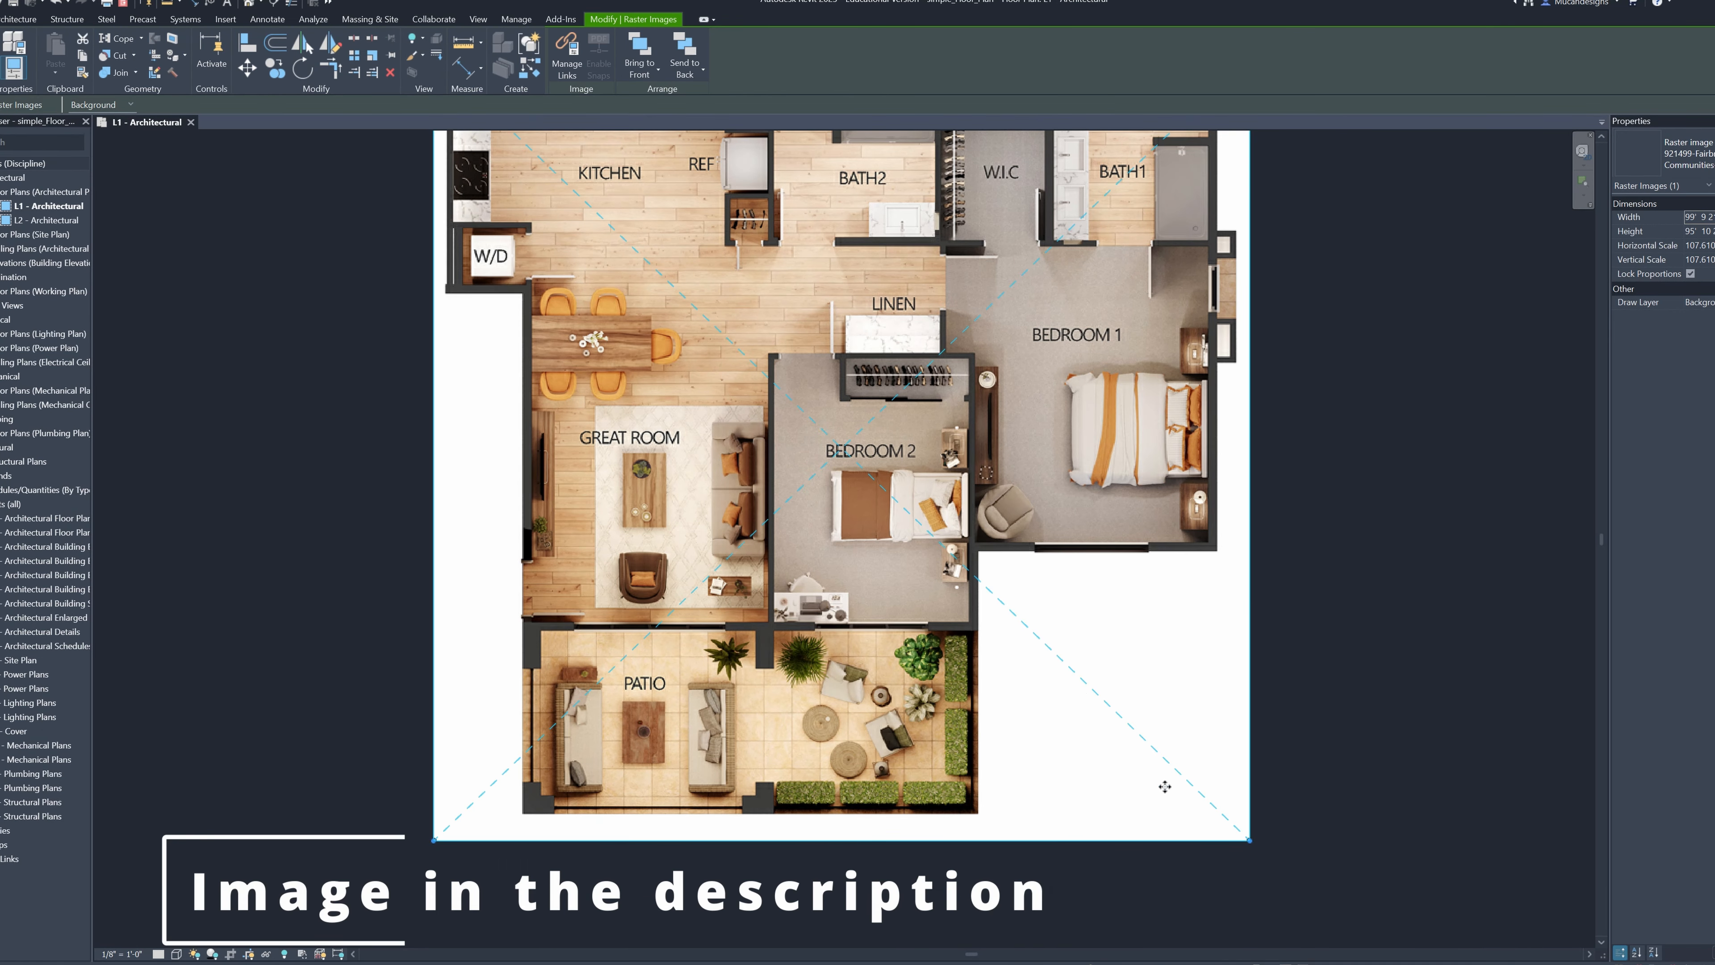
Measure the length of the lower exterior wall of Bedroom 1 on the floor plan image
click(166, 3)
scroll(1001, 551, up, 5)
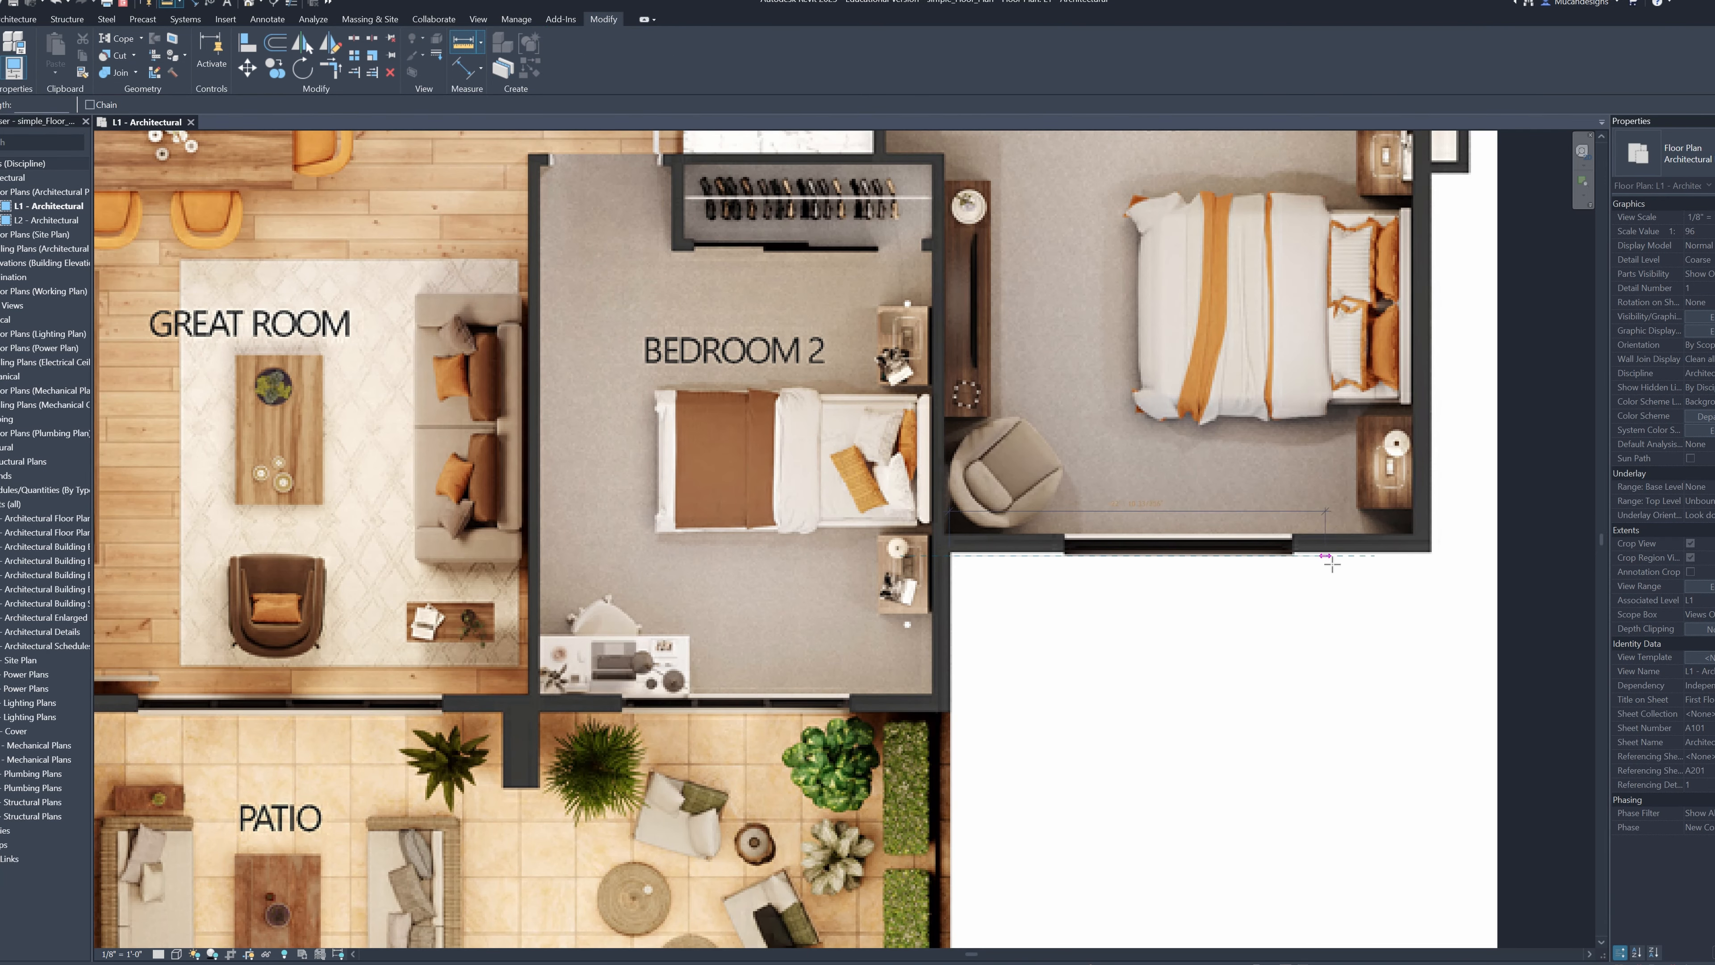
click(1432, 555)
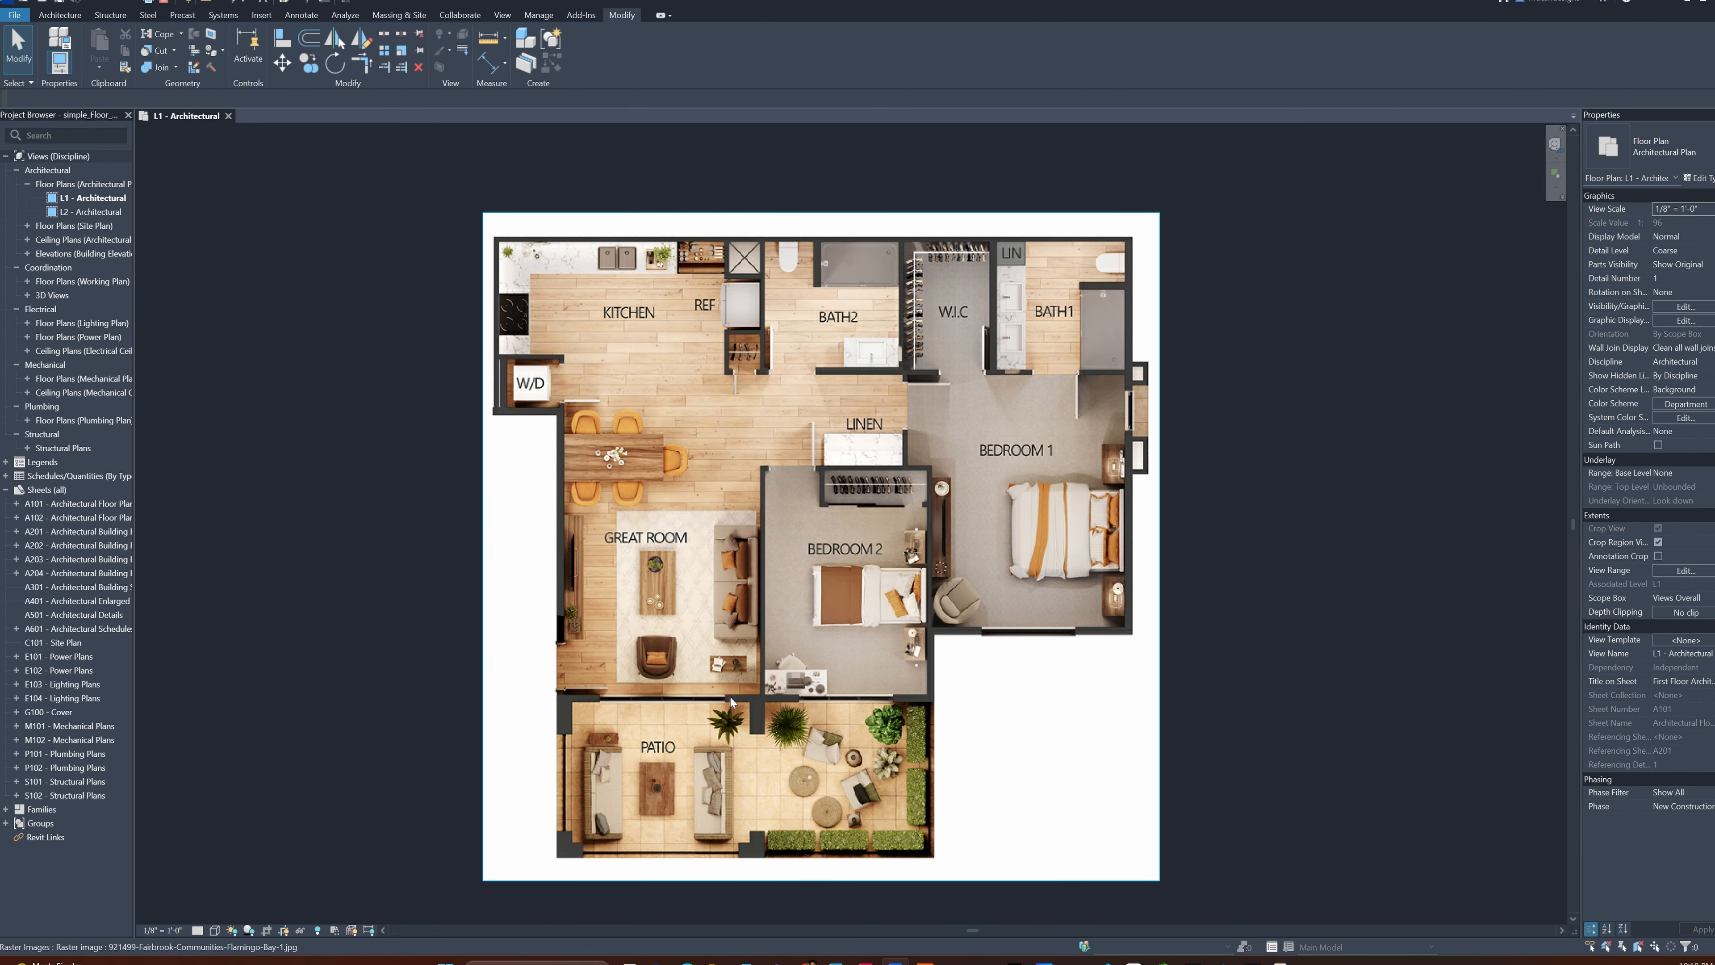
Start placing Generic - 8" walls with the location line set to Finish Face: Interior
middle_drag(730, 698, 760, 684)
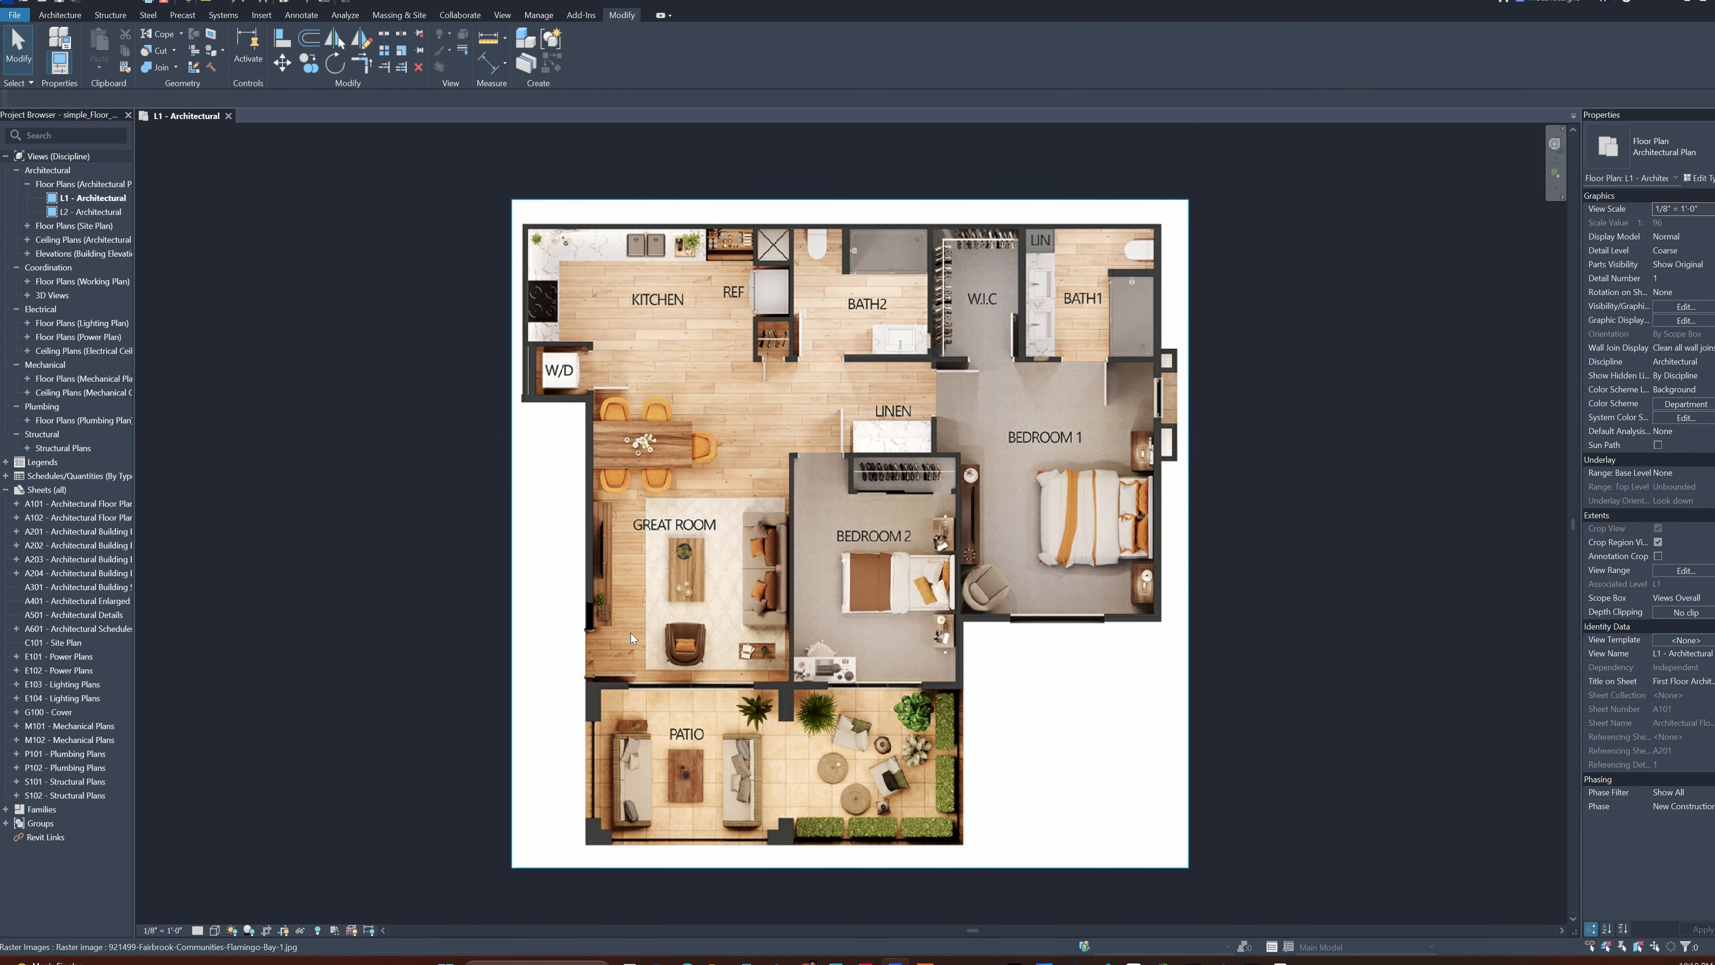
click(54, 18)
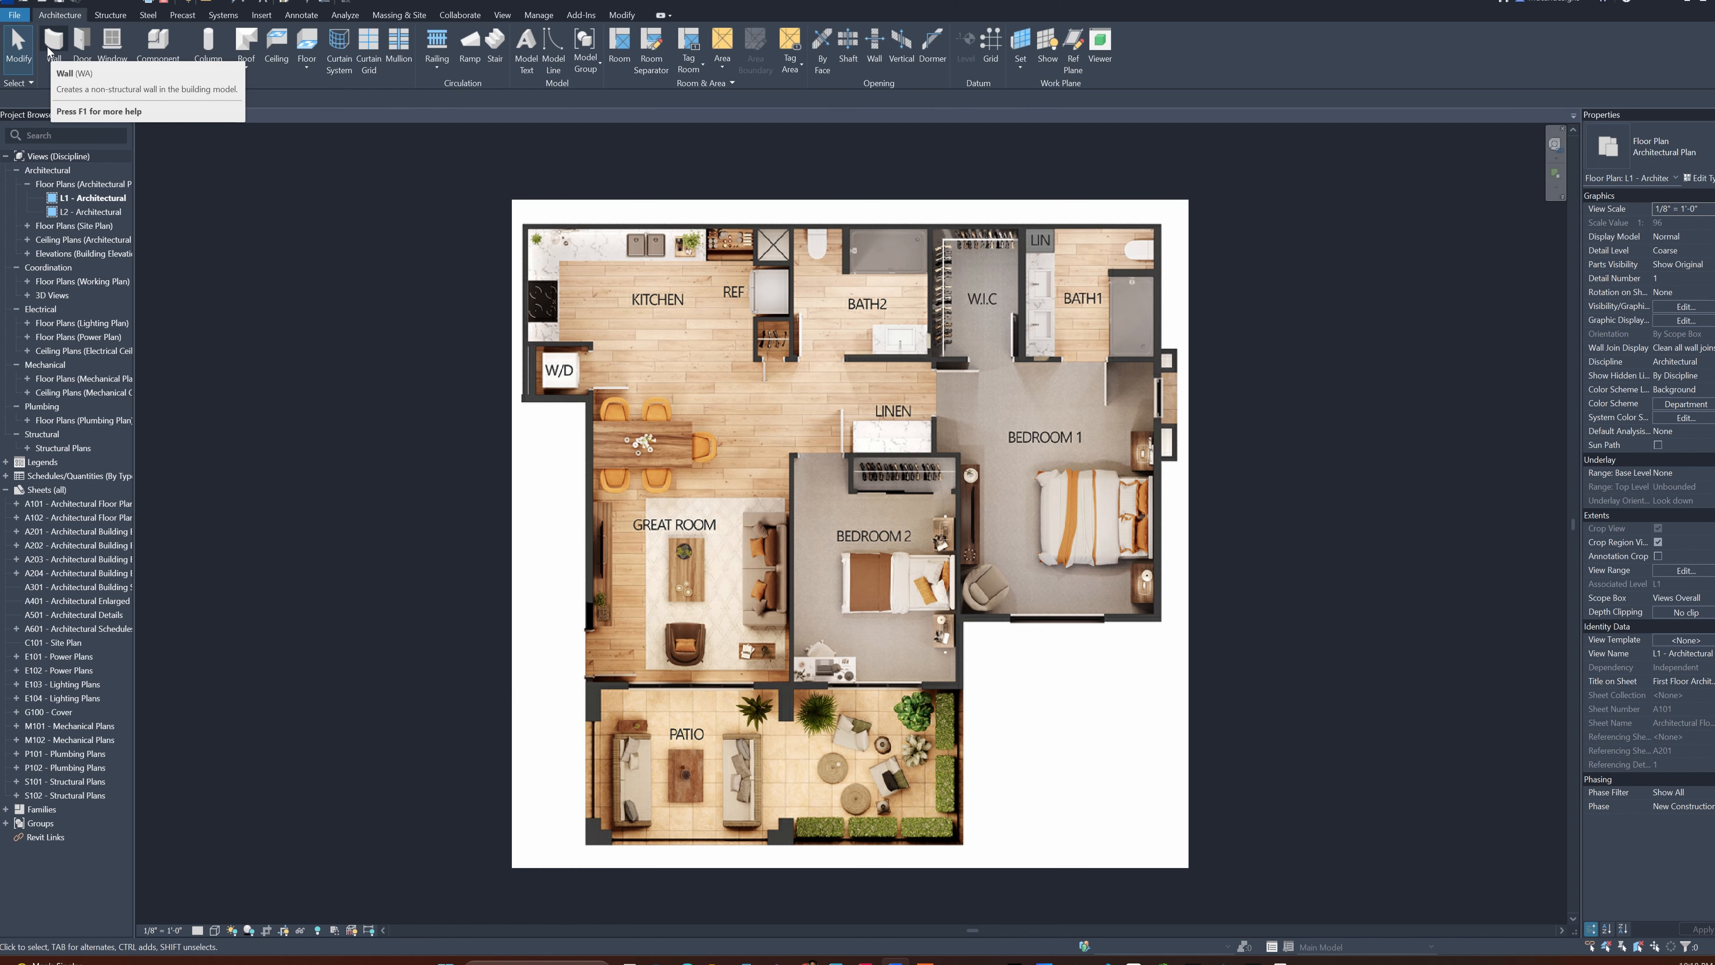
click(48, 50)
scroll(520, 297, up, 6)
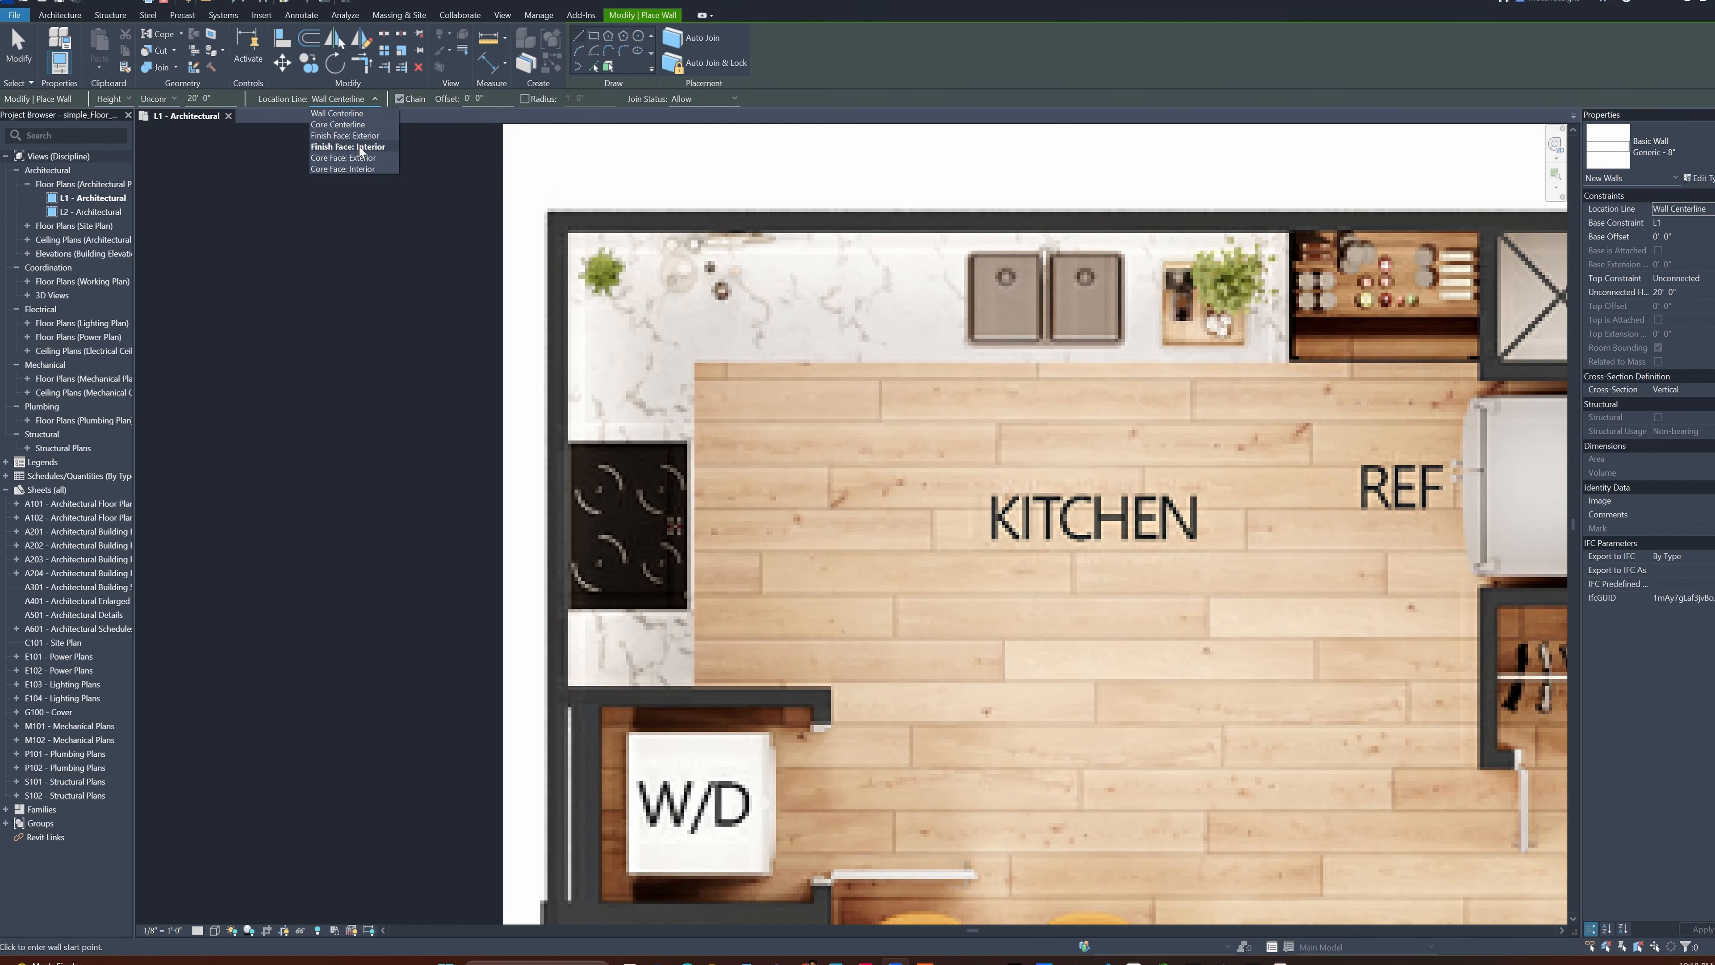
click(360, 147)
click(543, 211)
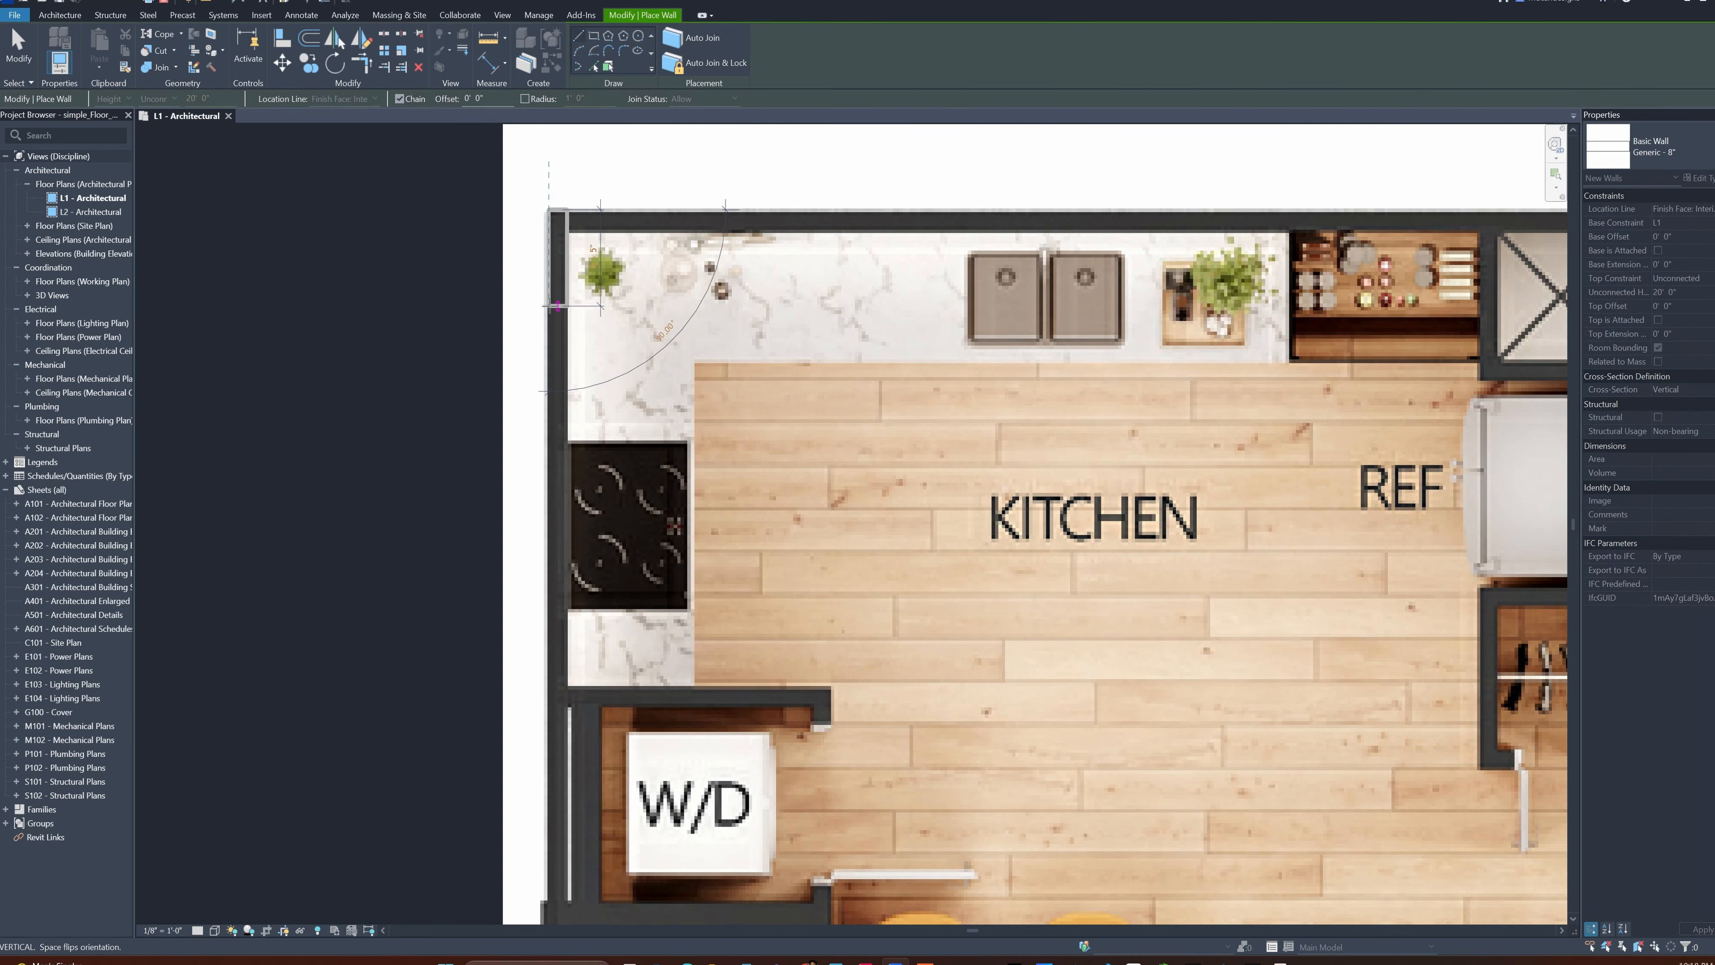
scroll(558, 374, down, 4)
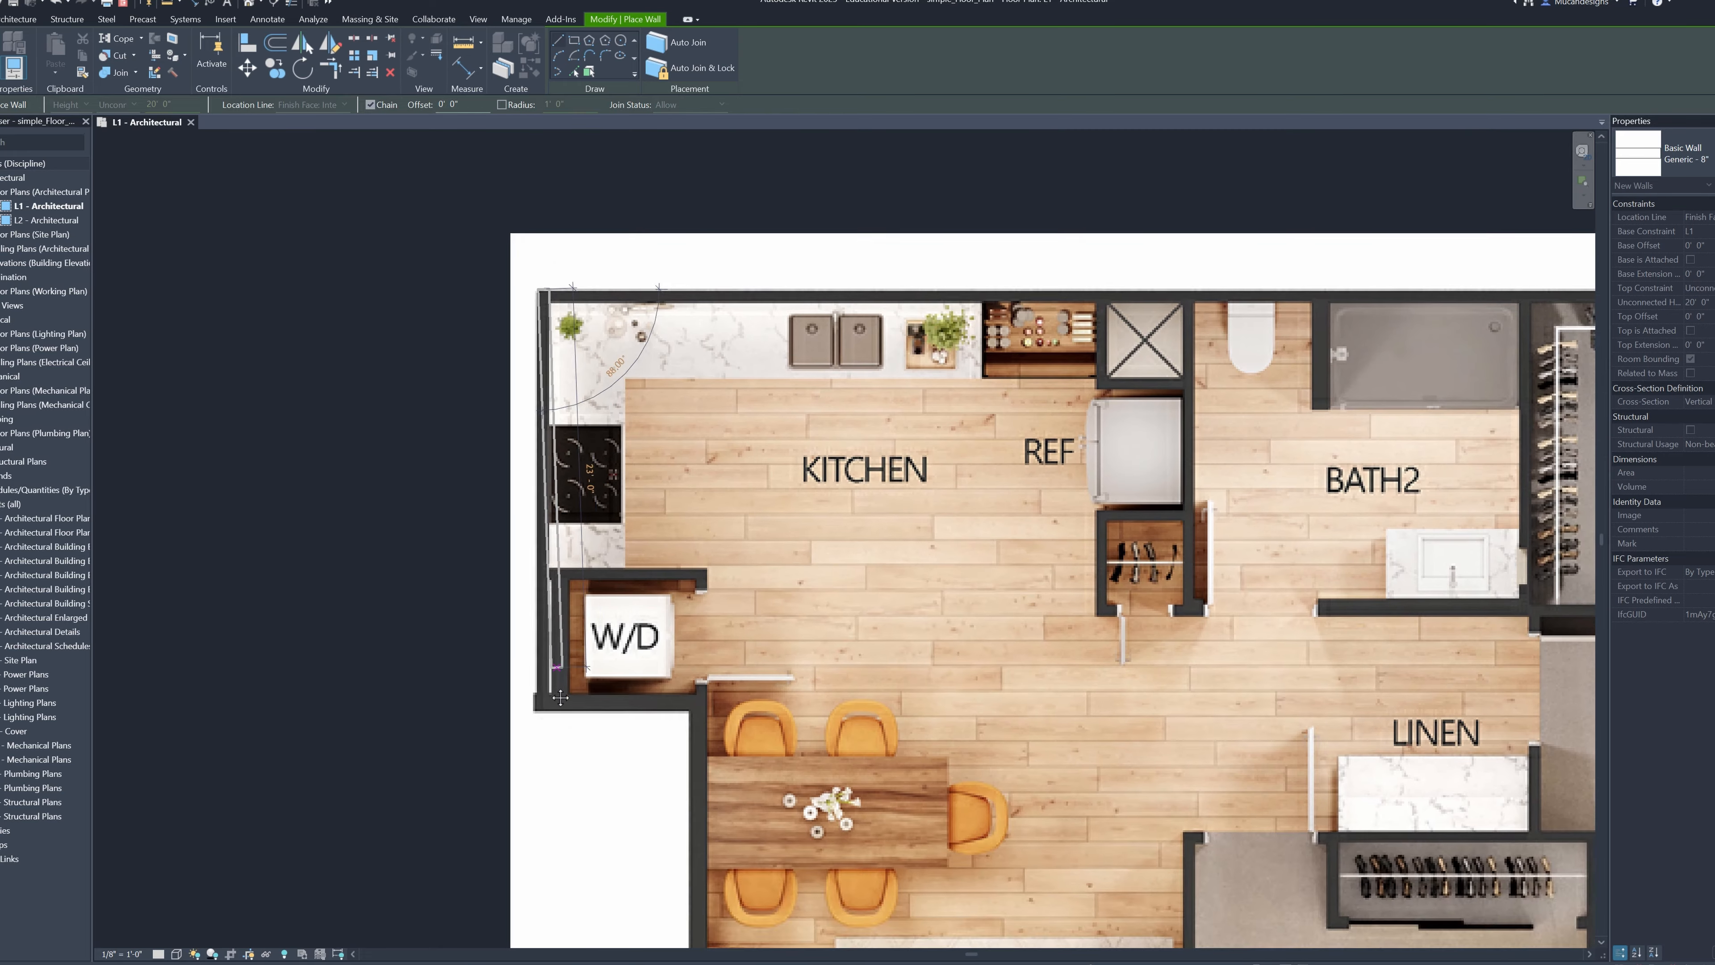
scroll(556, 415, up, 4)
scroll(537, 430, up, 3)
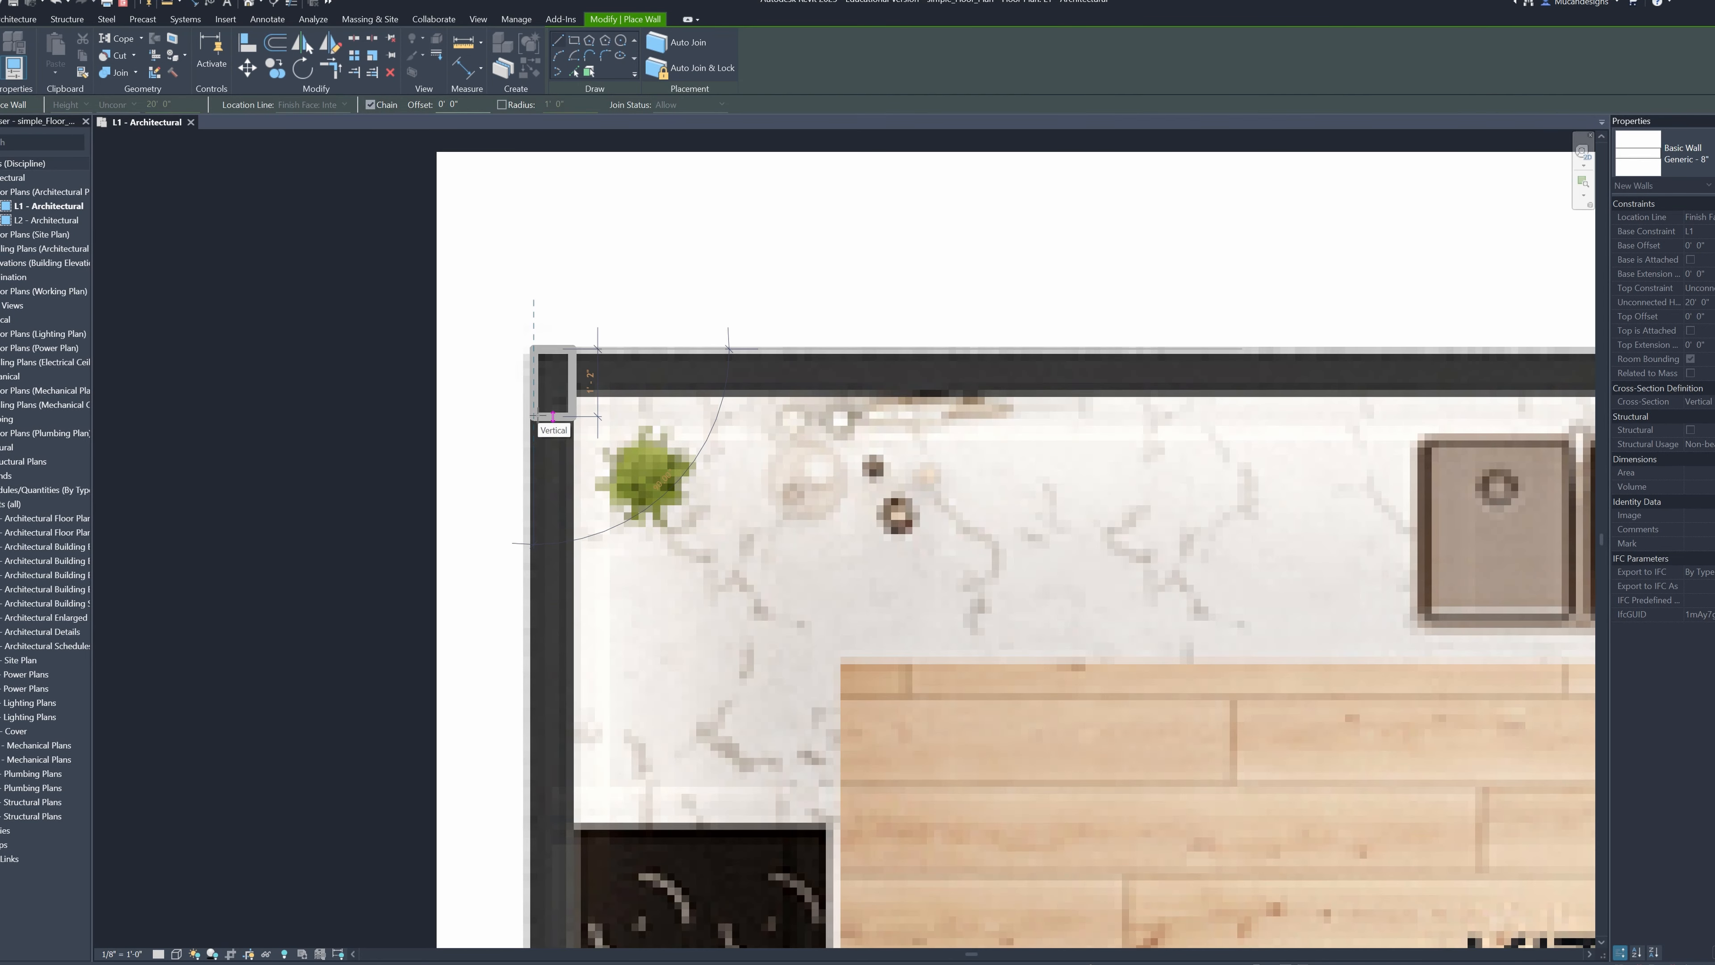
Try to trace the left exterior wall from the kitchen corner to the W/D closet corner with the location line at Wall Centerline
click(310, 105)
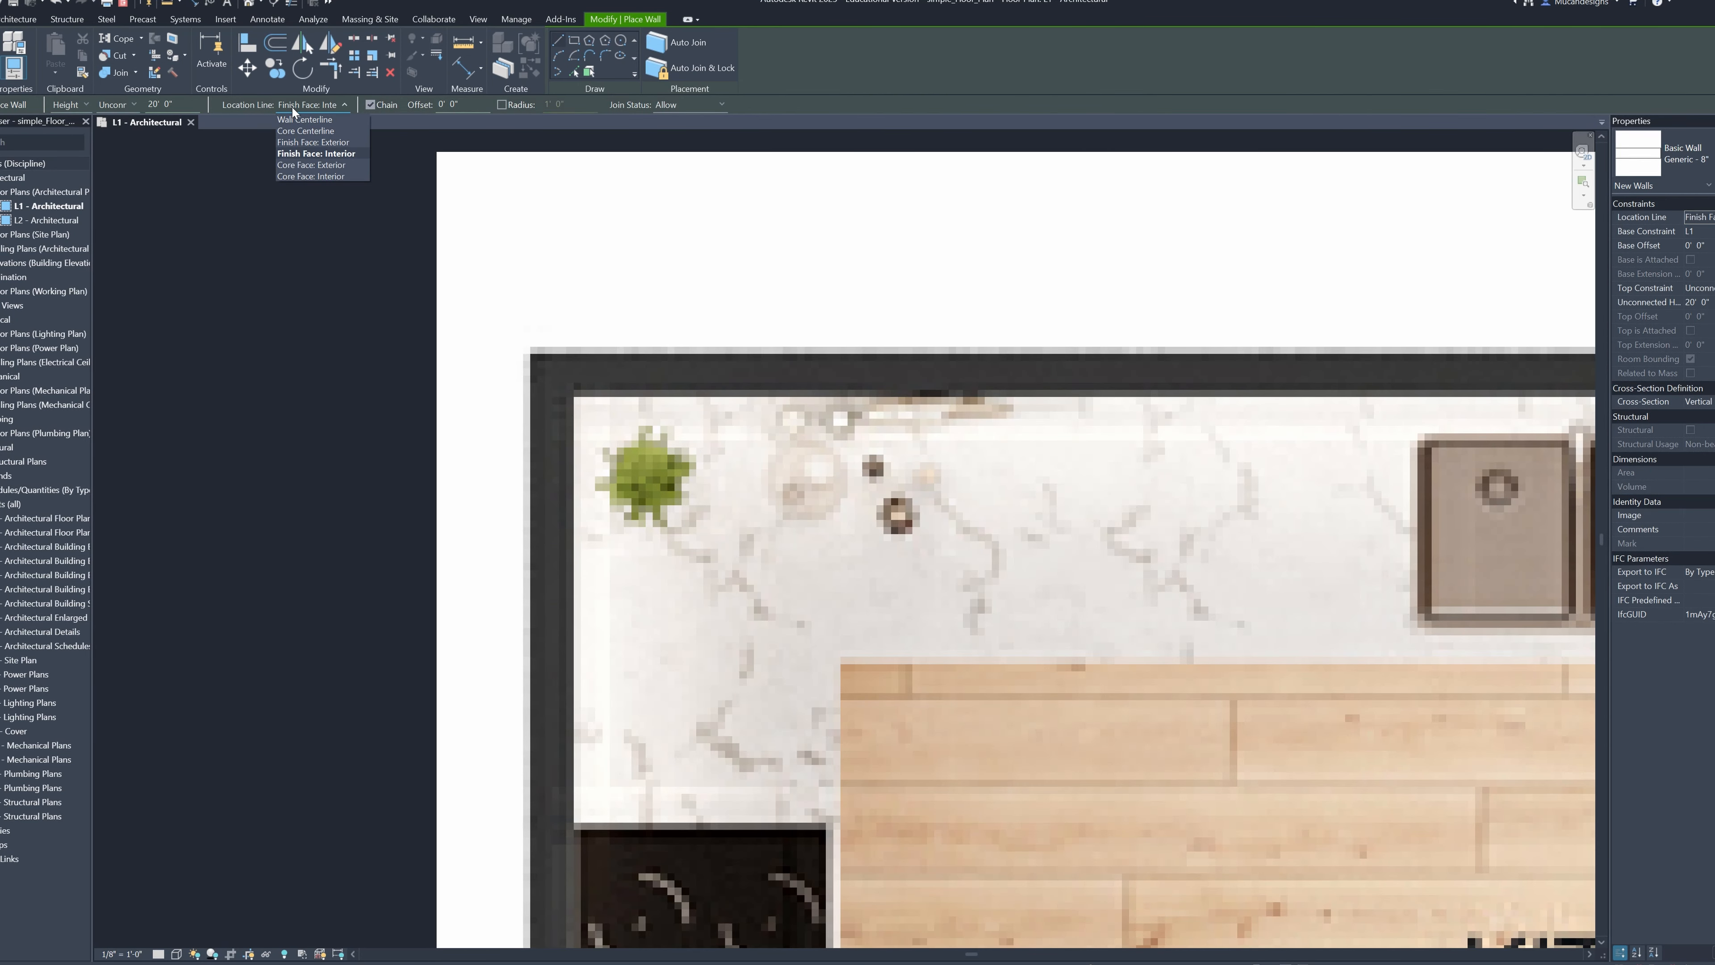
click(305, 119)
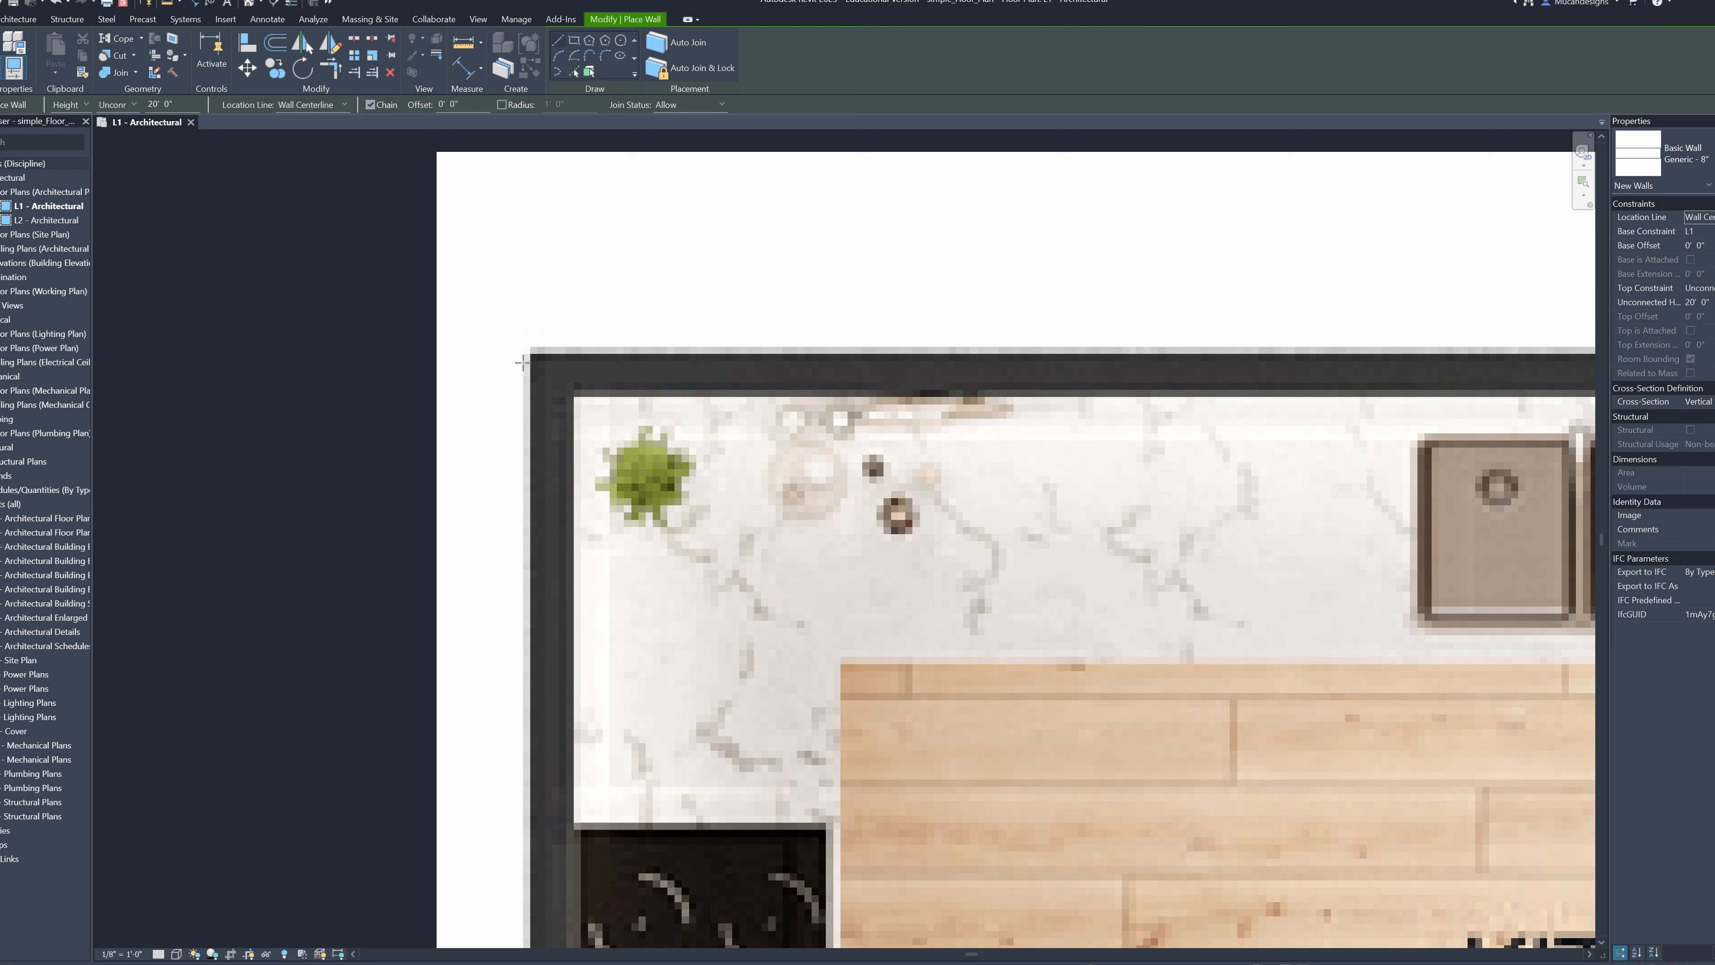
click(549, 349)
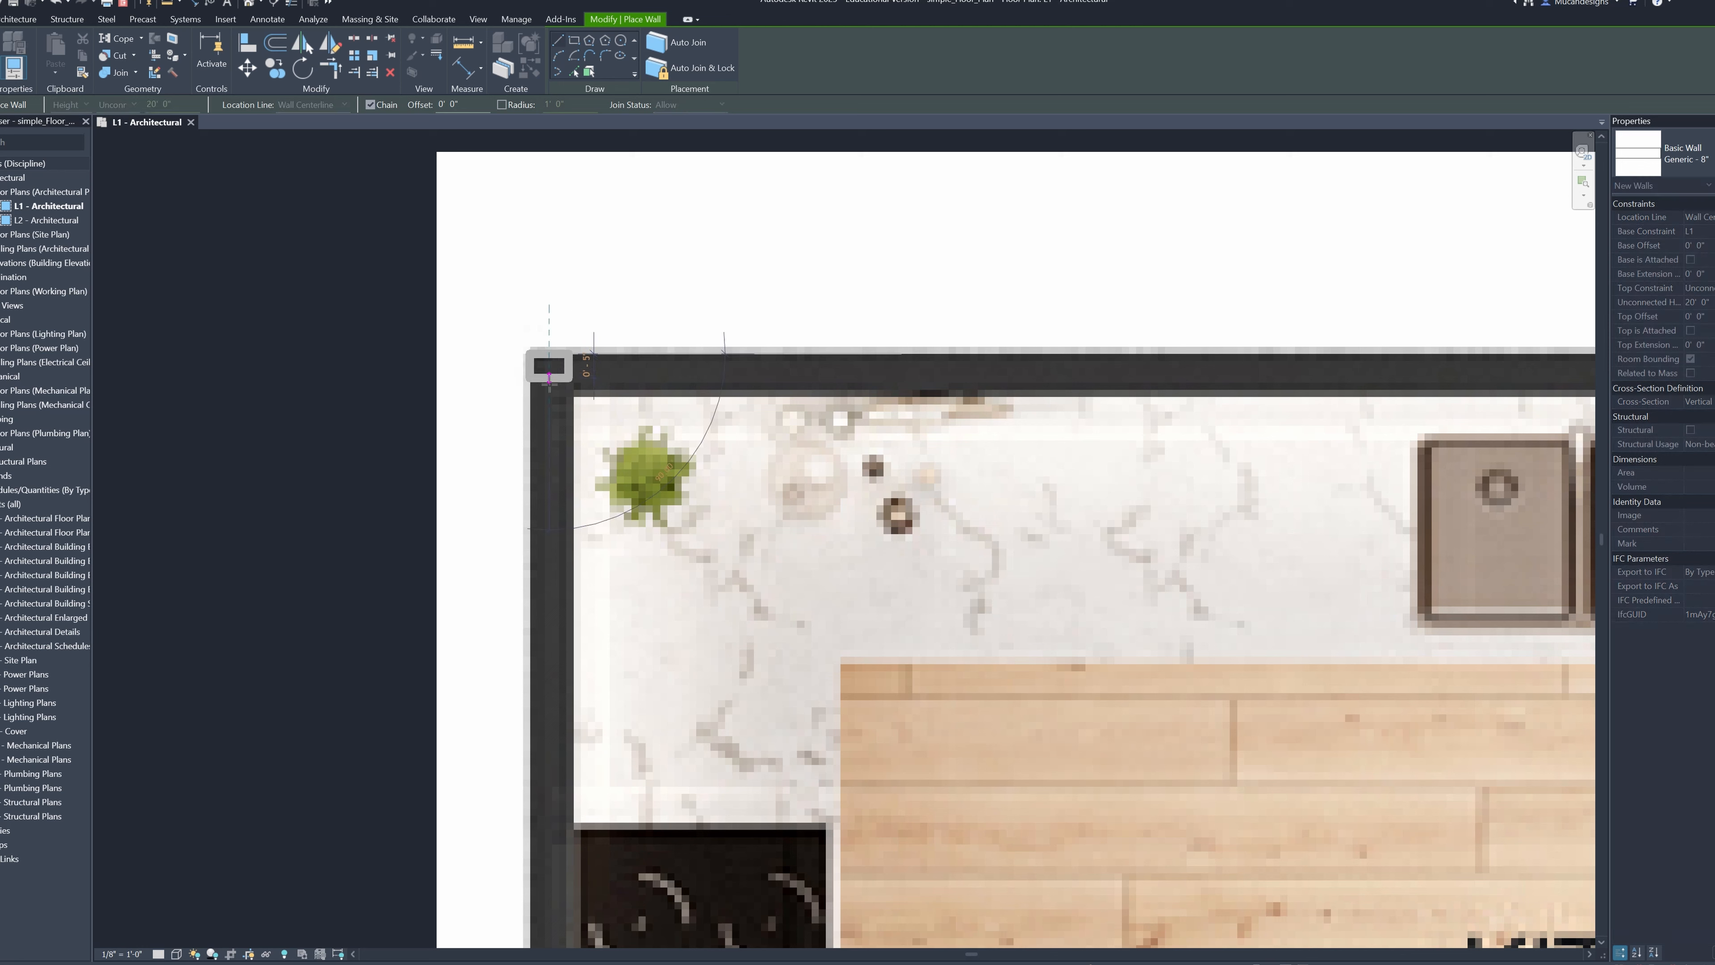
key(Escape)
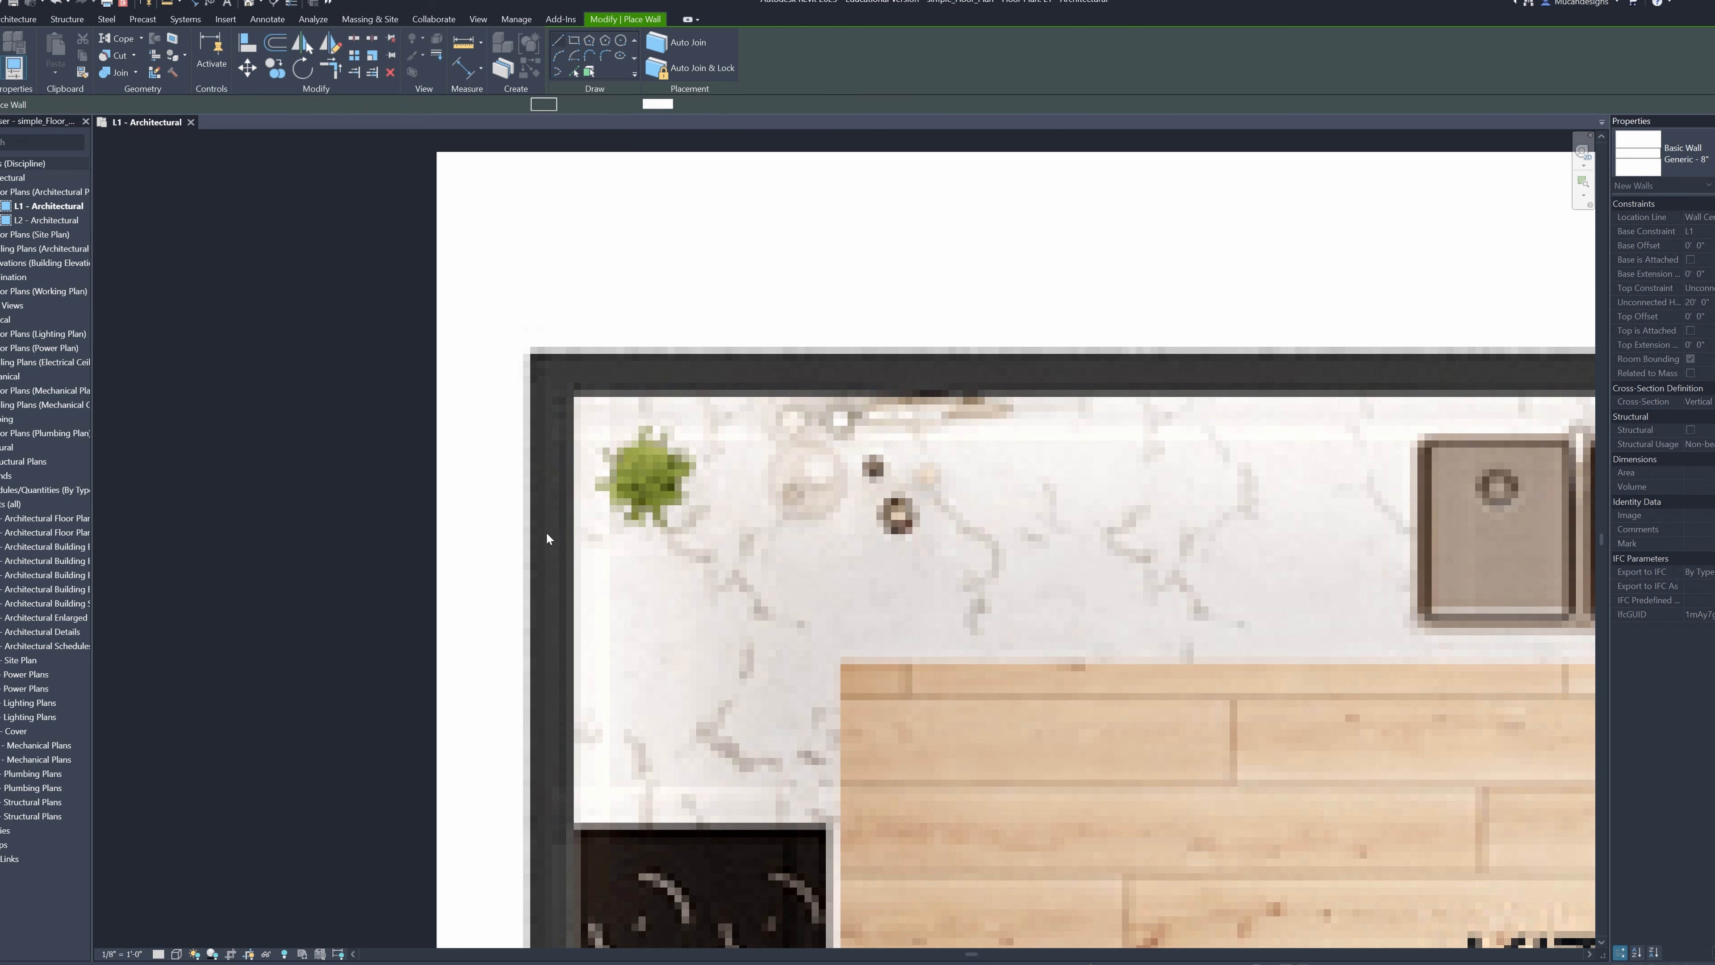
click(529, 352)
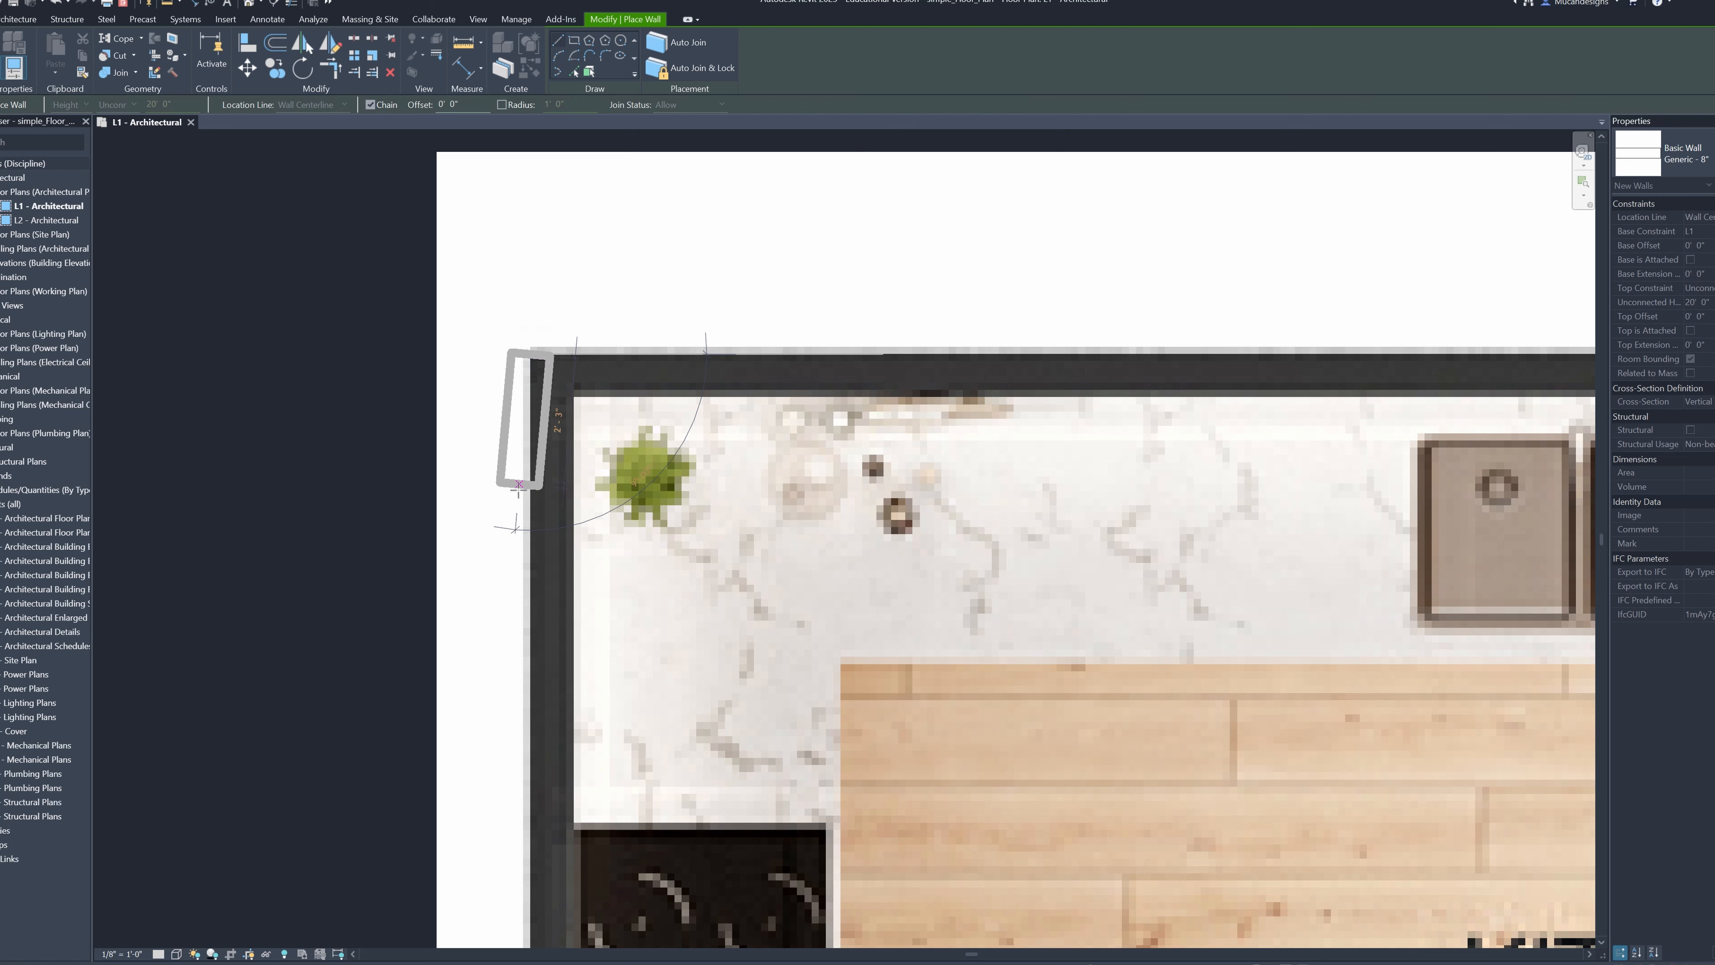
middle_drag(528, 576, 557, 368)
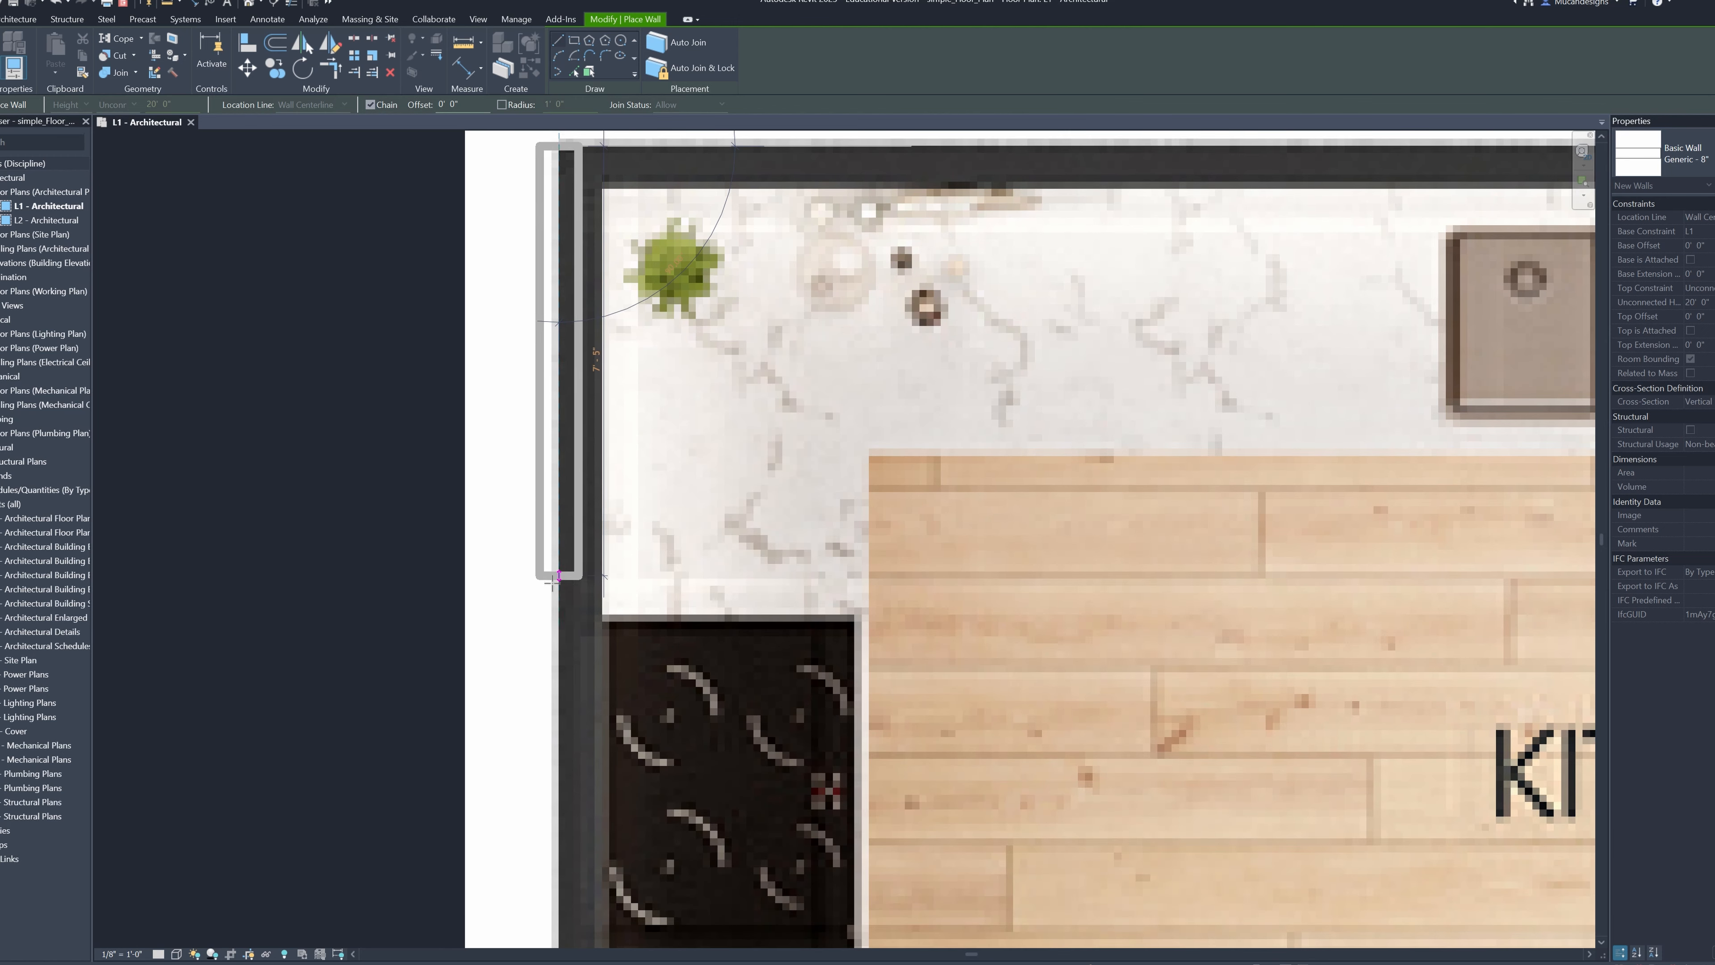
middle_drag(555, 604, 618, 406)
middle_drag(607, 707, 629, 467)
middle_drag(662, 730, 678, 407)
middle_drag(662, 726, 662, 673)
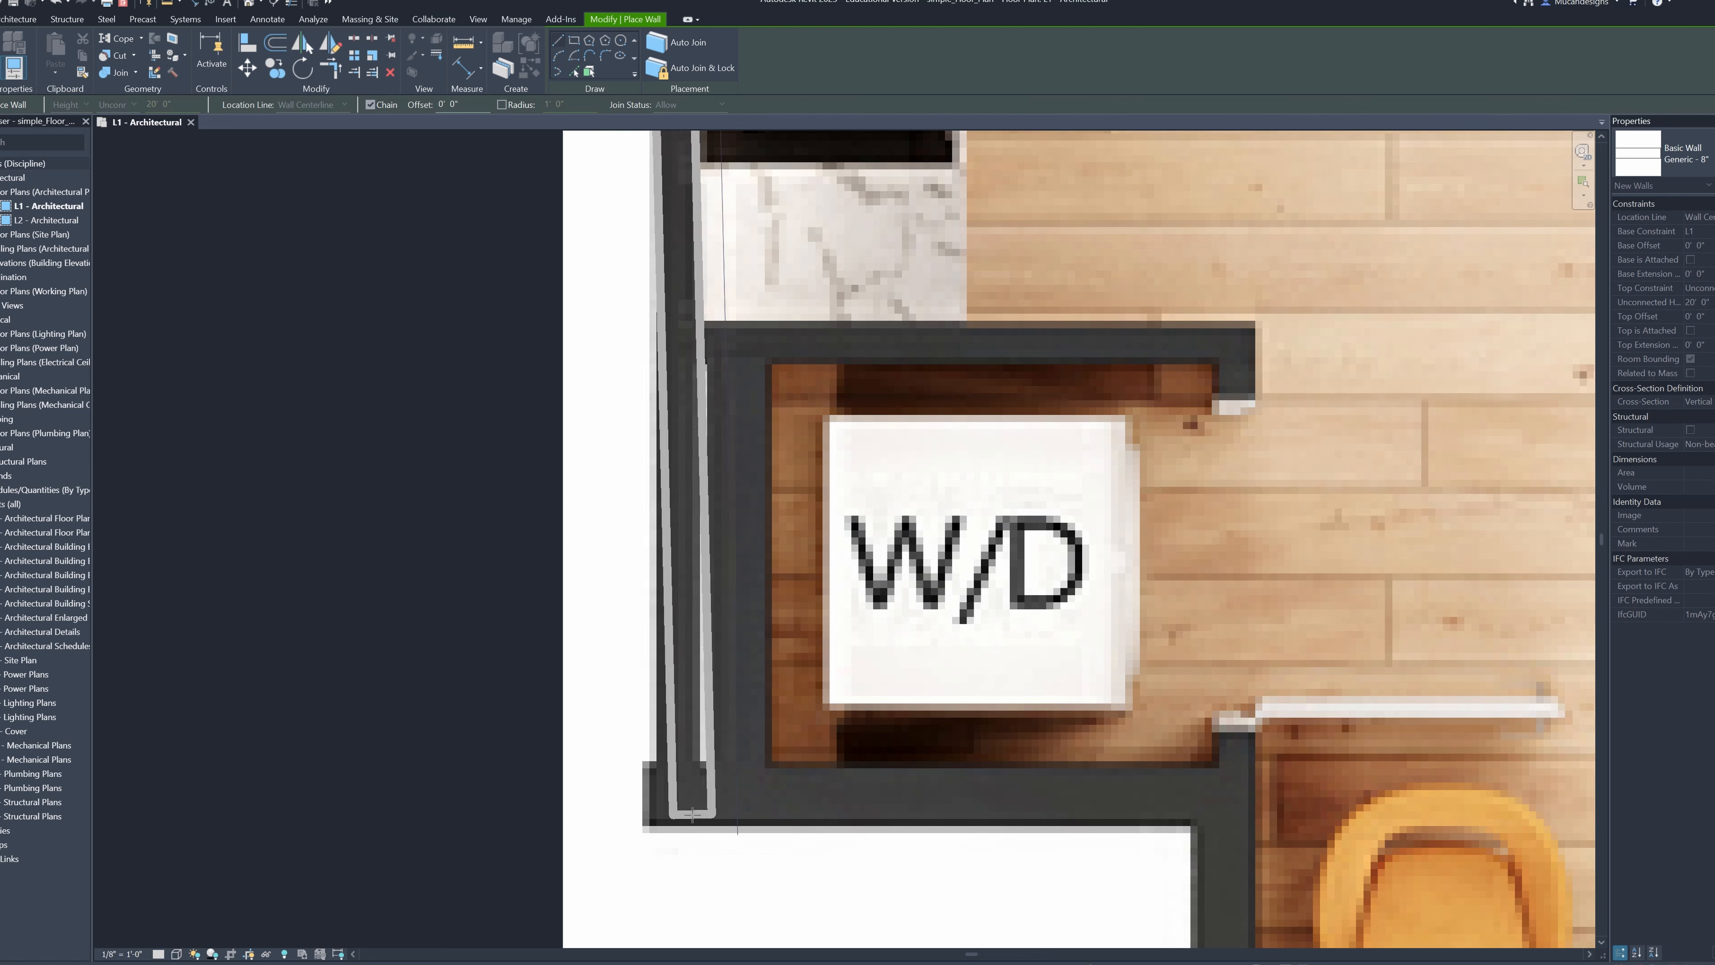
scroll(675, 824, down, 2)
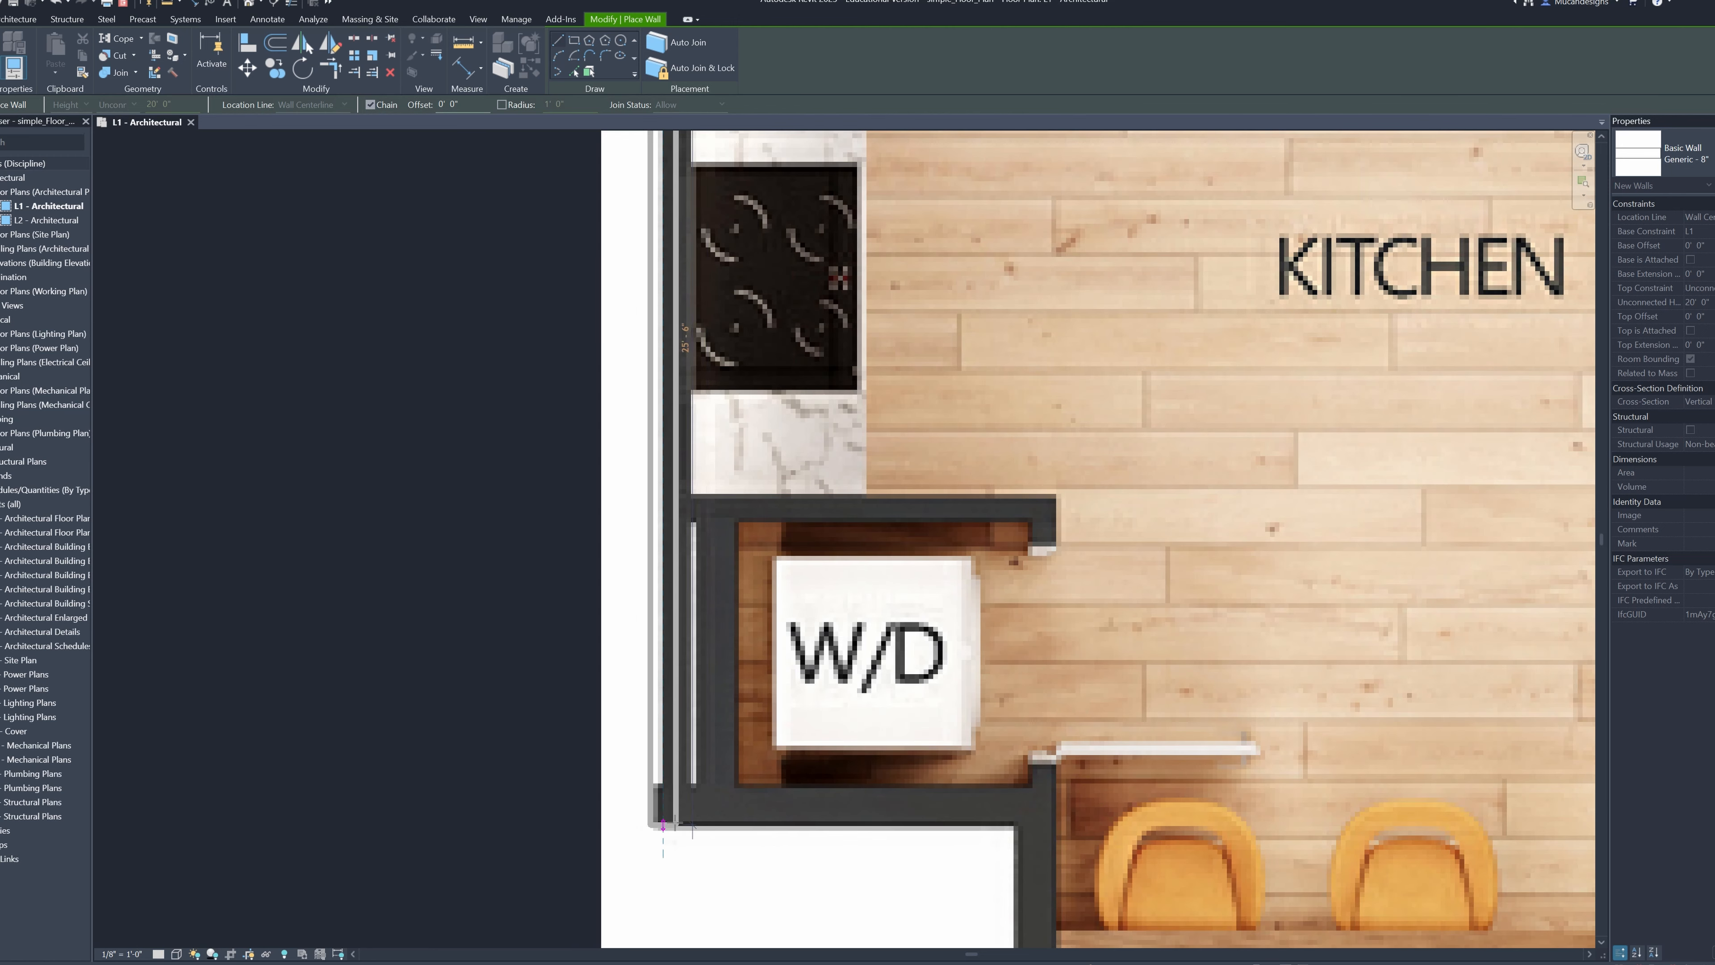
key(Escape)
middle_drag(680, 290, 618, 786)
scroll(622, 439, up, 1)
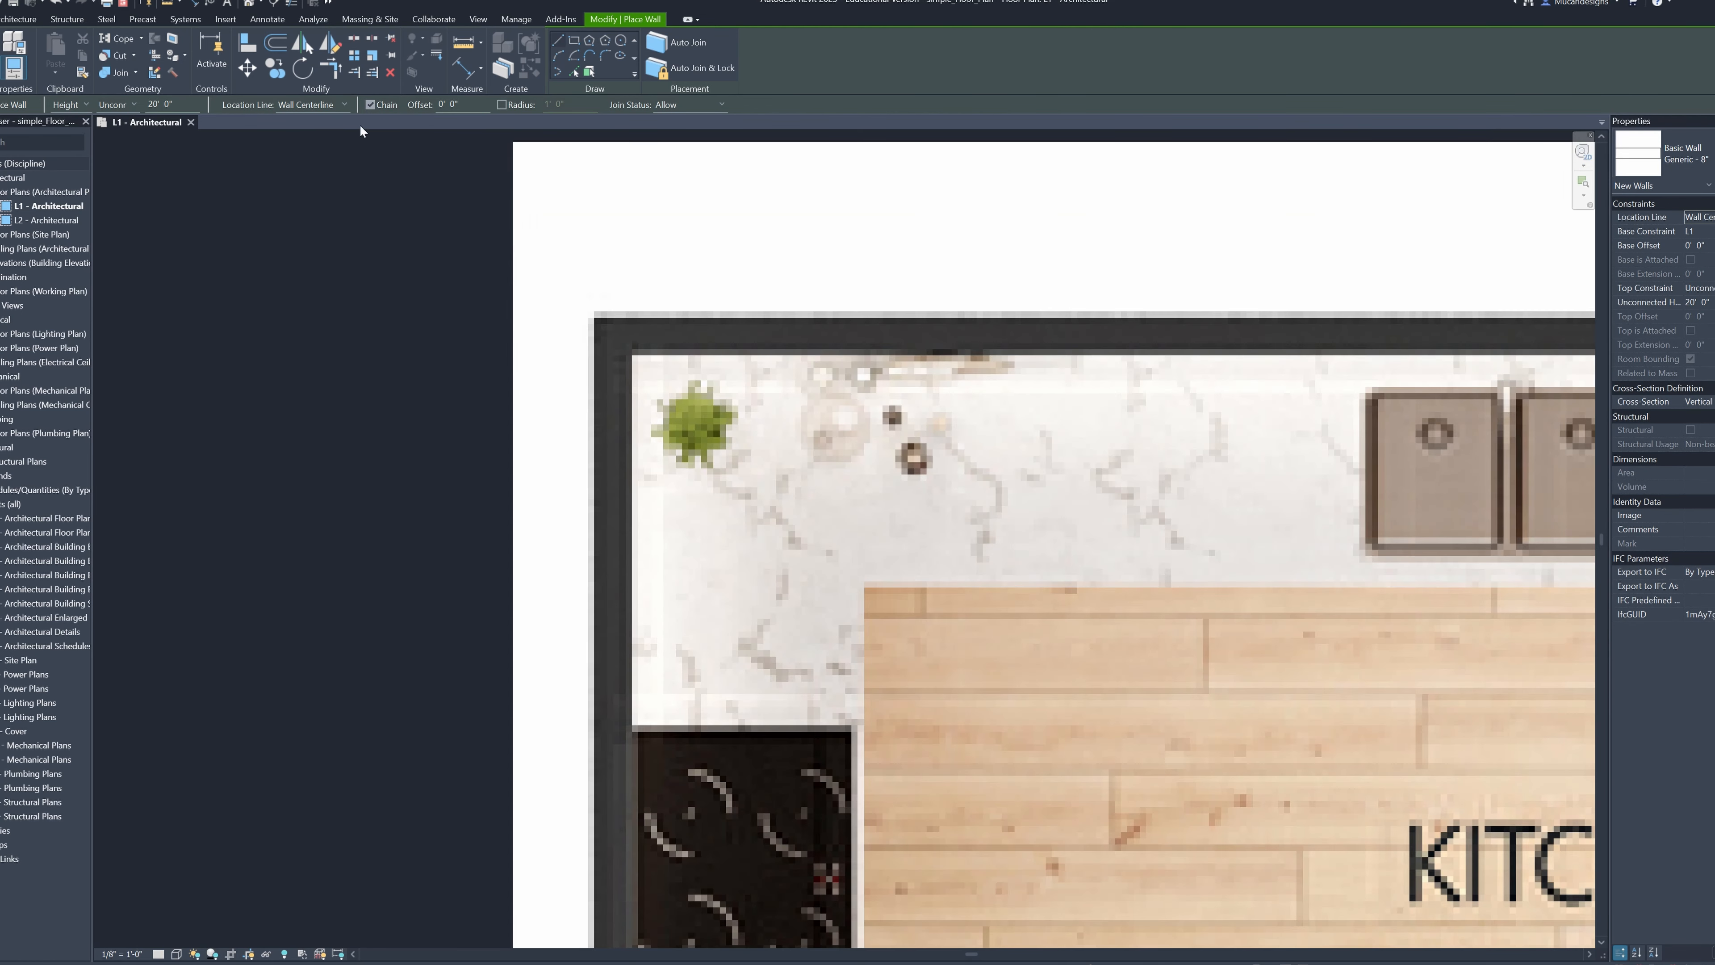
Draw the left exterior wall from the upper kitchen corner down to the W/D closet's outer corner, using the Finish Face: Interior location line
click(344, 103)
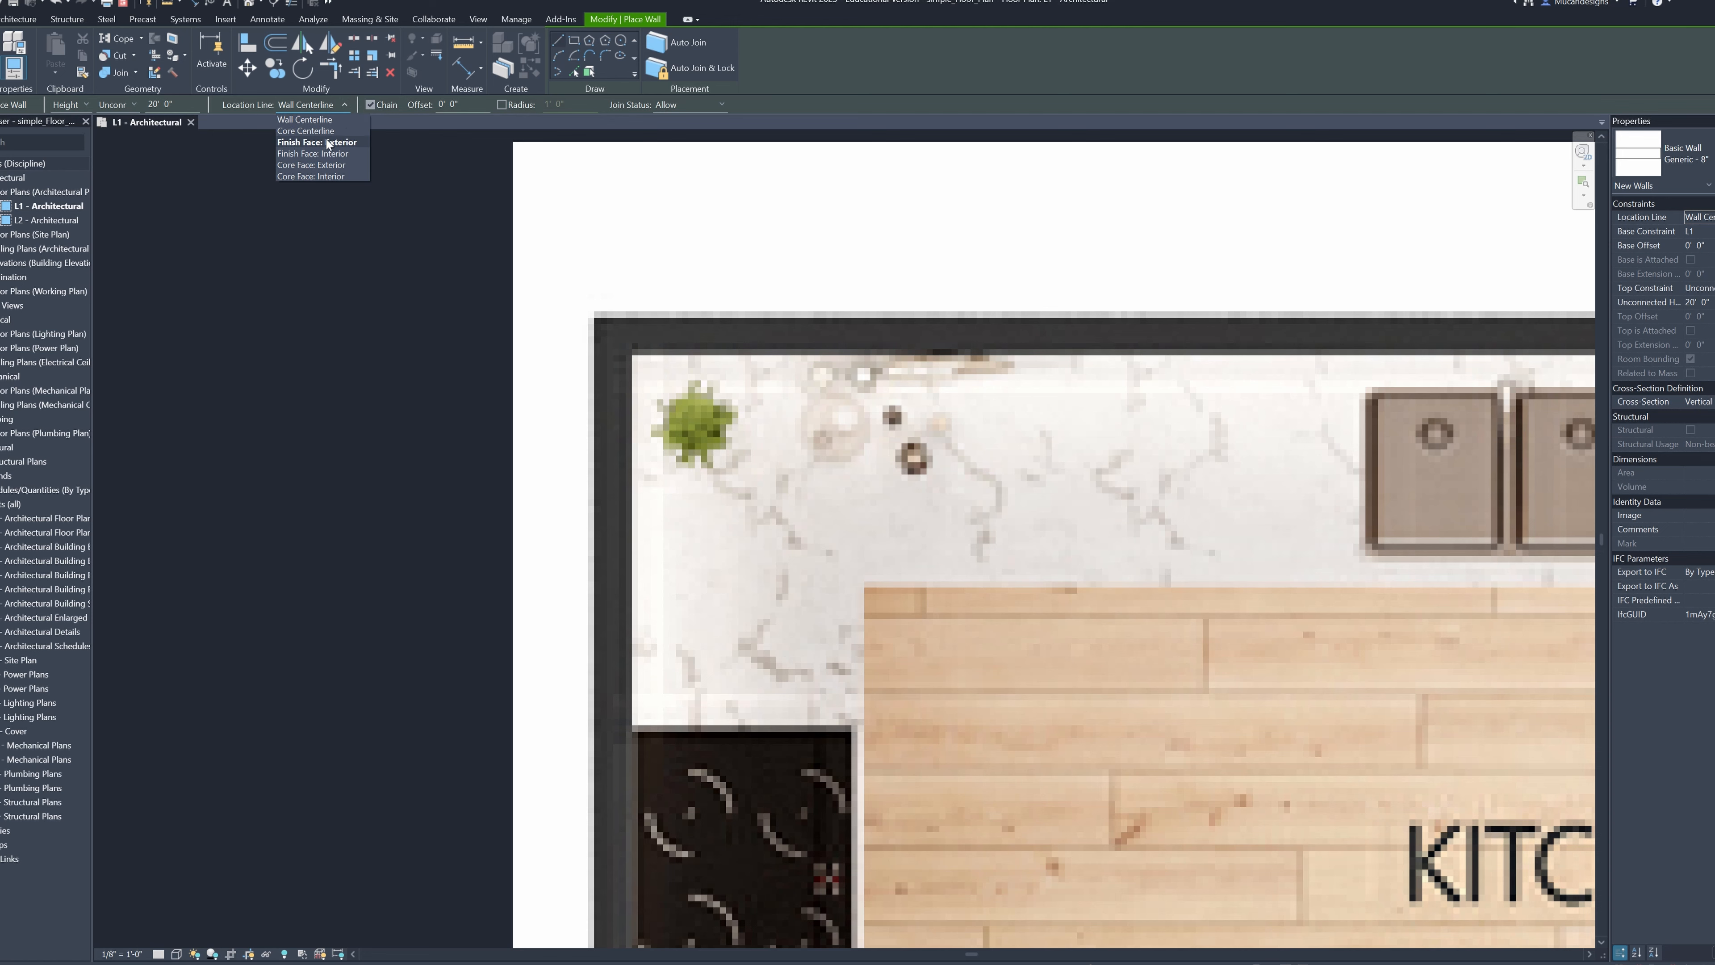
click(327, 153)
scroll(588, 311, up, 1)
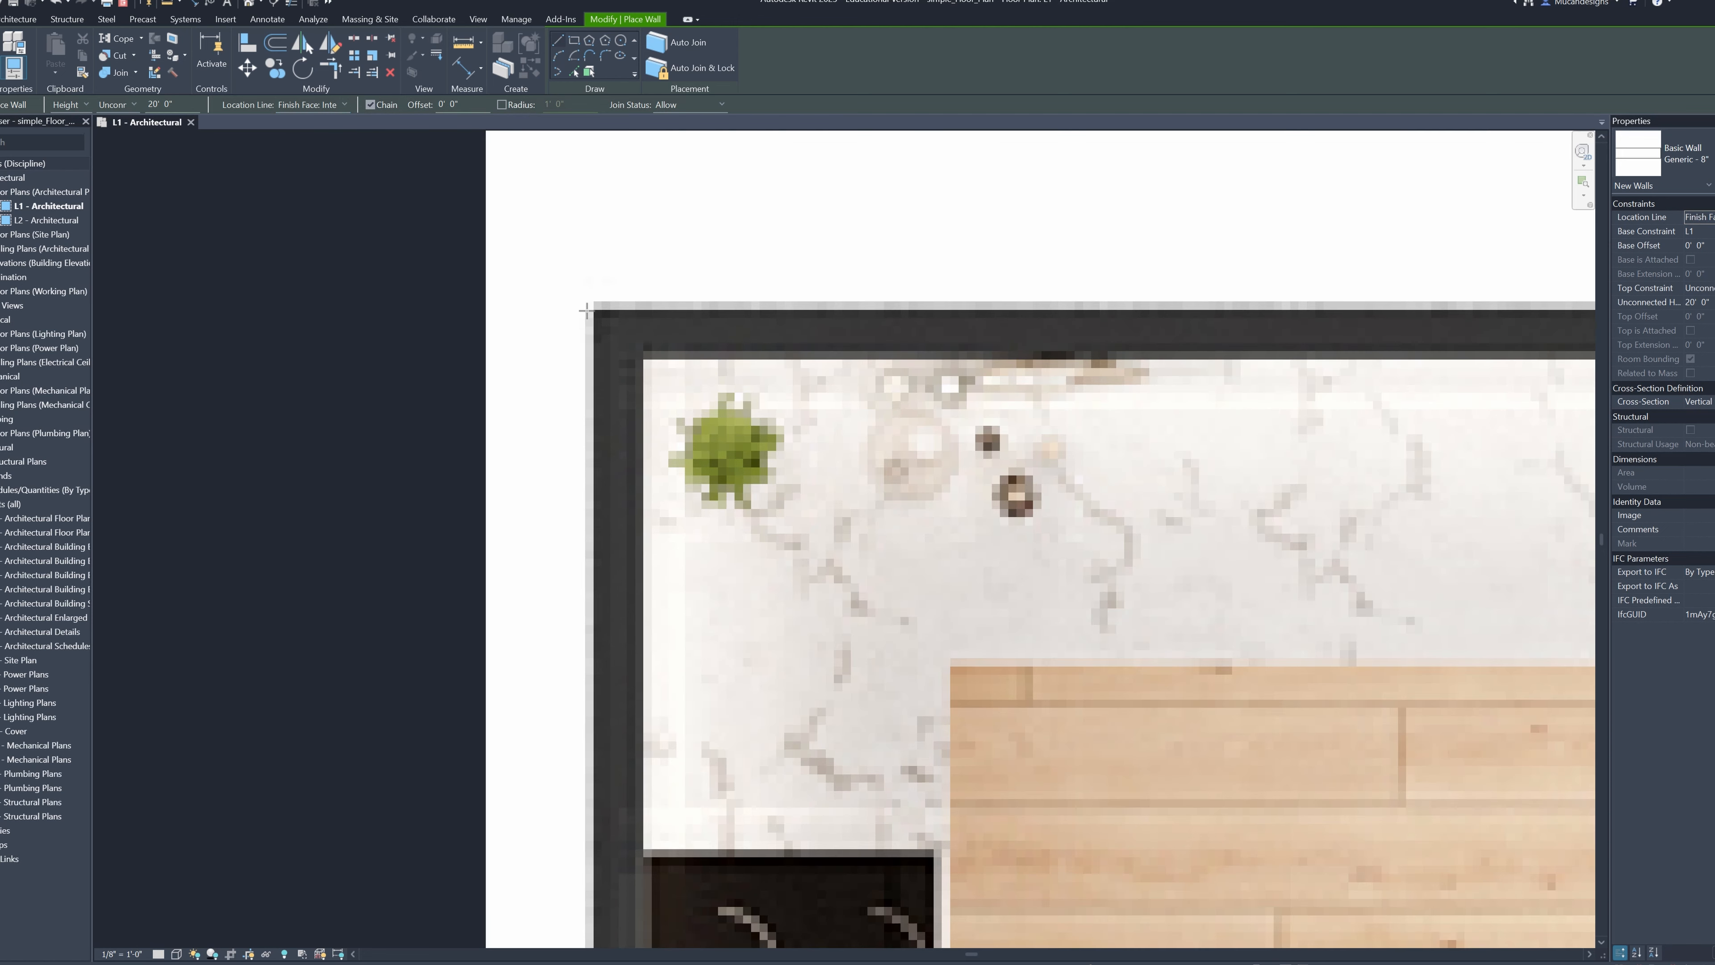
click(594, 310)
scroll(594, 878, down, 1)
middle_drag(594, 878, 613, 456)
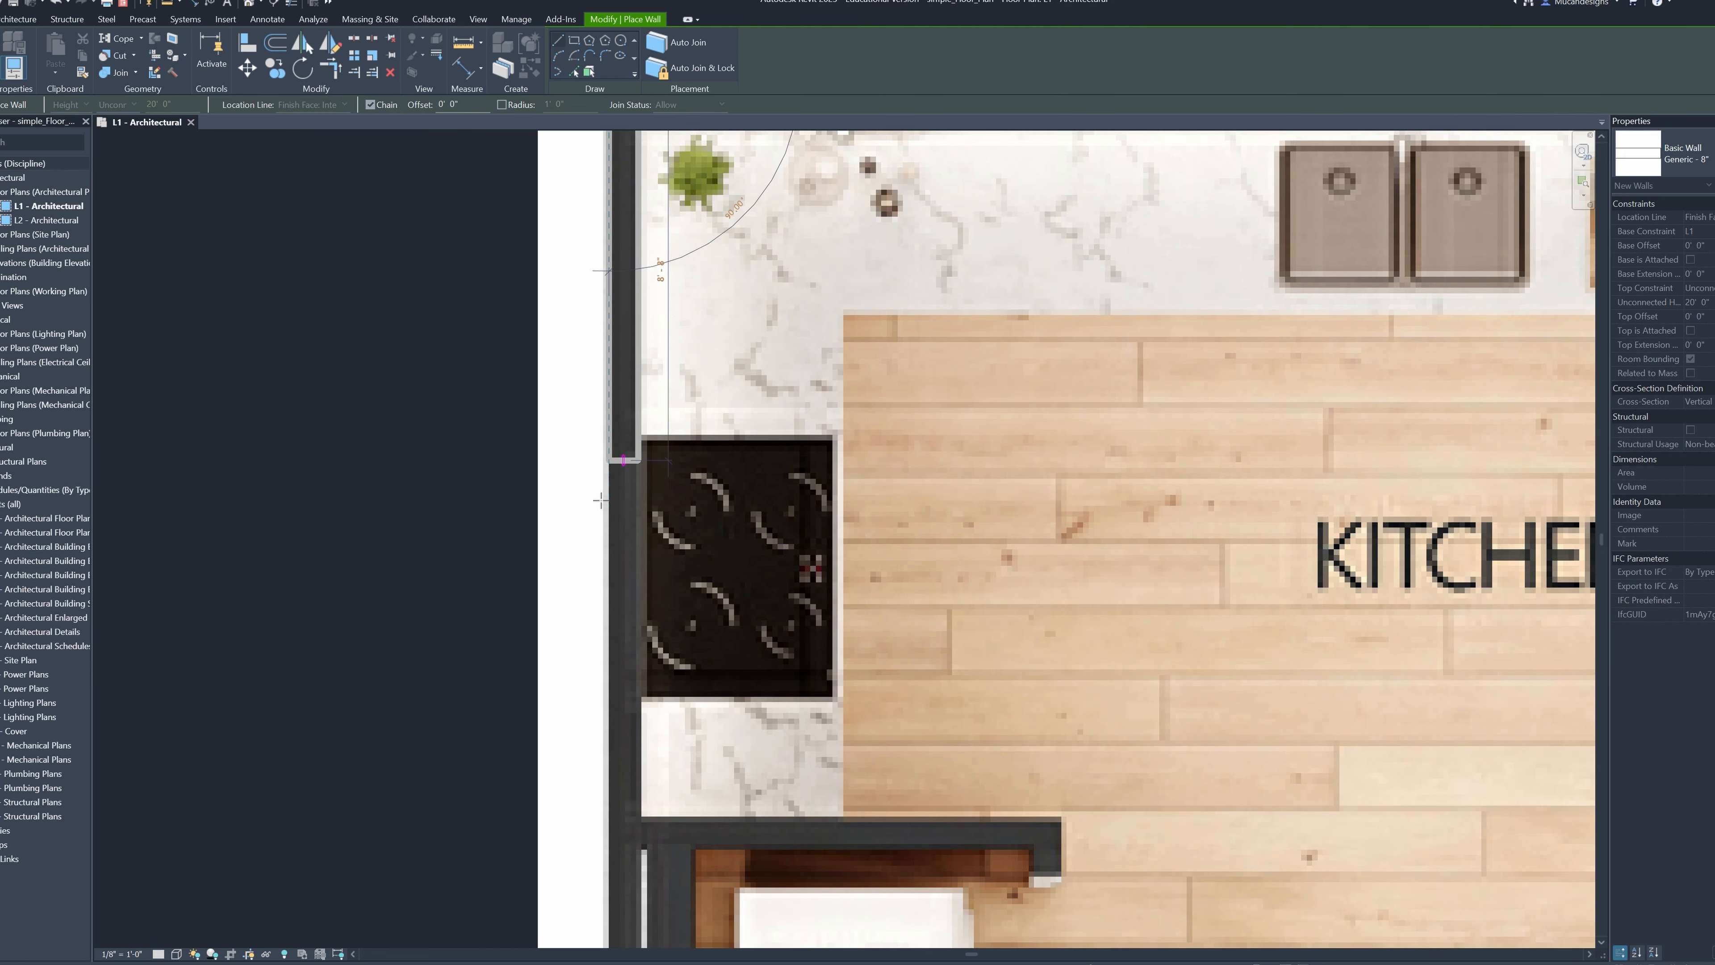
scroll(612, 668, down, 1)
middle_drag(612, 668, 631, 425)
middle_drag(620, 830, 645, 712)
scroll(649, 715, up, 2)
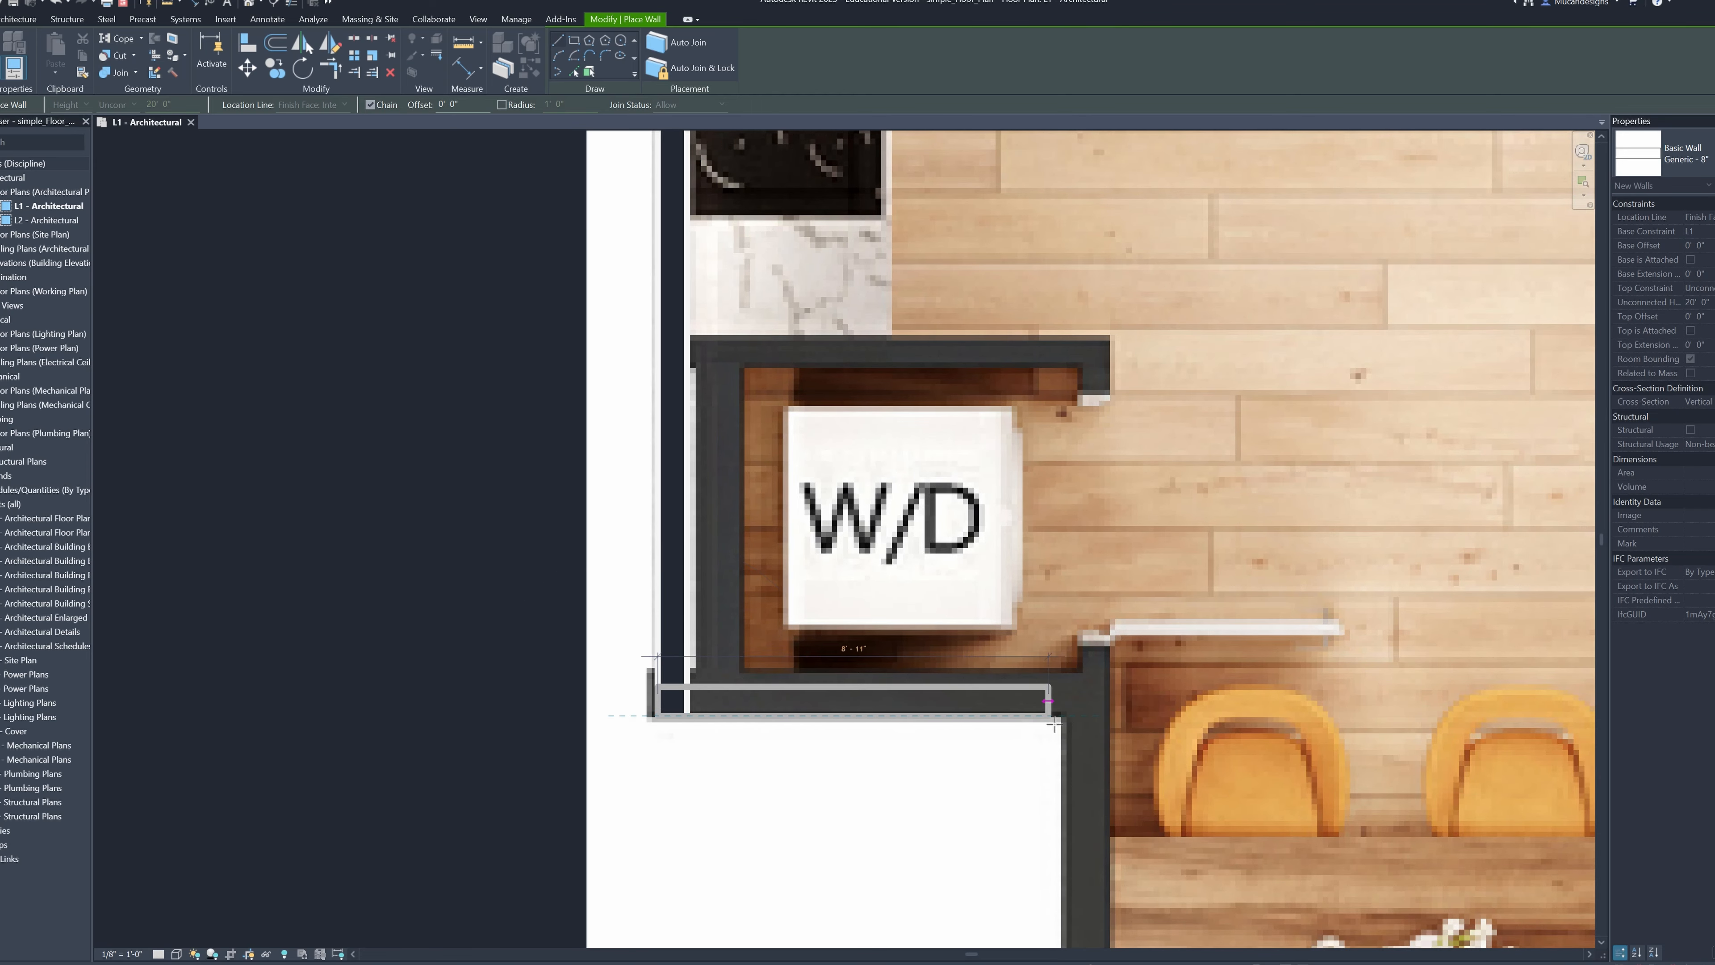
Try to draw the wall below the W/D closet and continue it down the left side of the great room
scroll(1117, 847, down, 3)
middle_drag(1119, 849, 968, 426)
scroll(928, 696, down, 2)
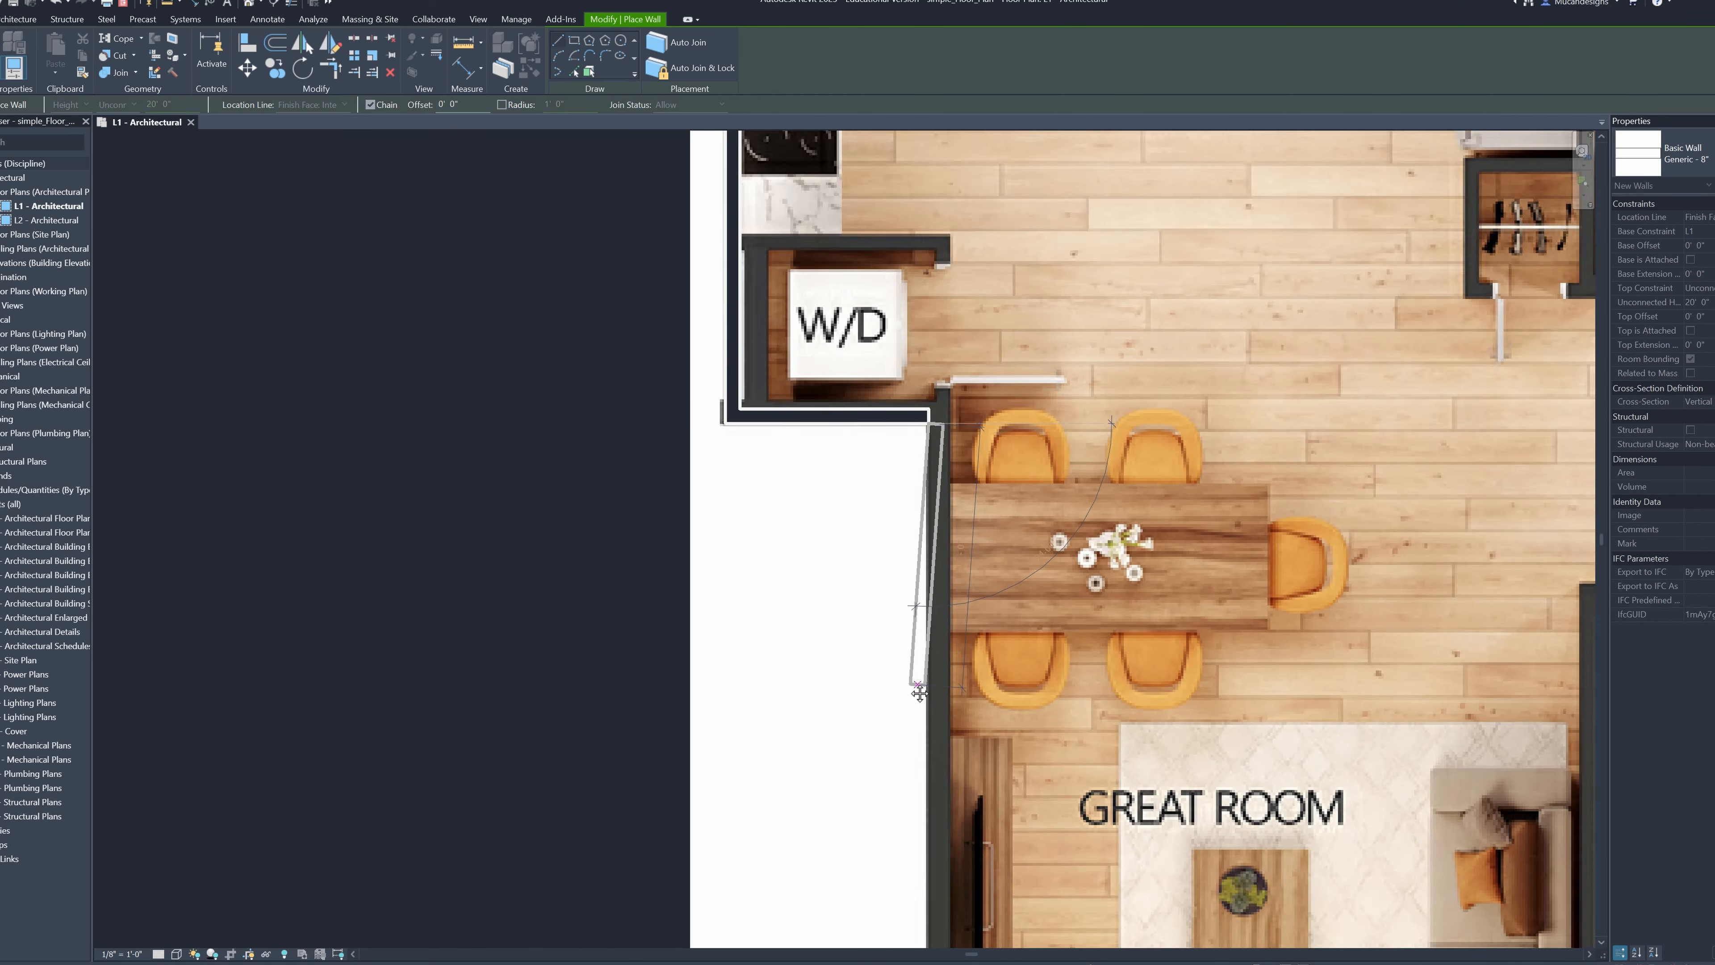
middle_drag(919, 697, 849, 476)
scroll(851, 686, down, 2)
middle_drag(856, 738, 842, 555)
scroll(855, 611, up, 1)
scroll(857, 656, down, 2)
middle_drag(857, 656, 832, 605)
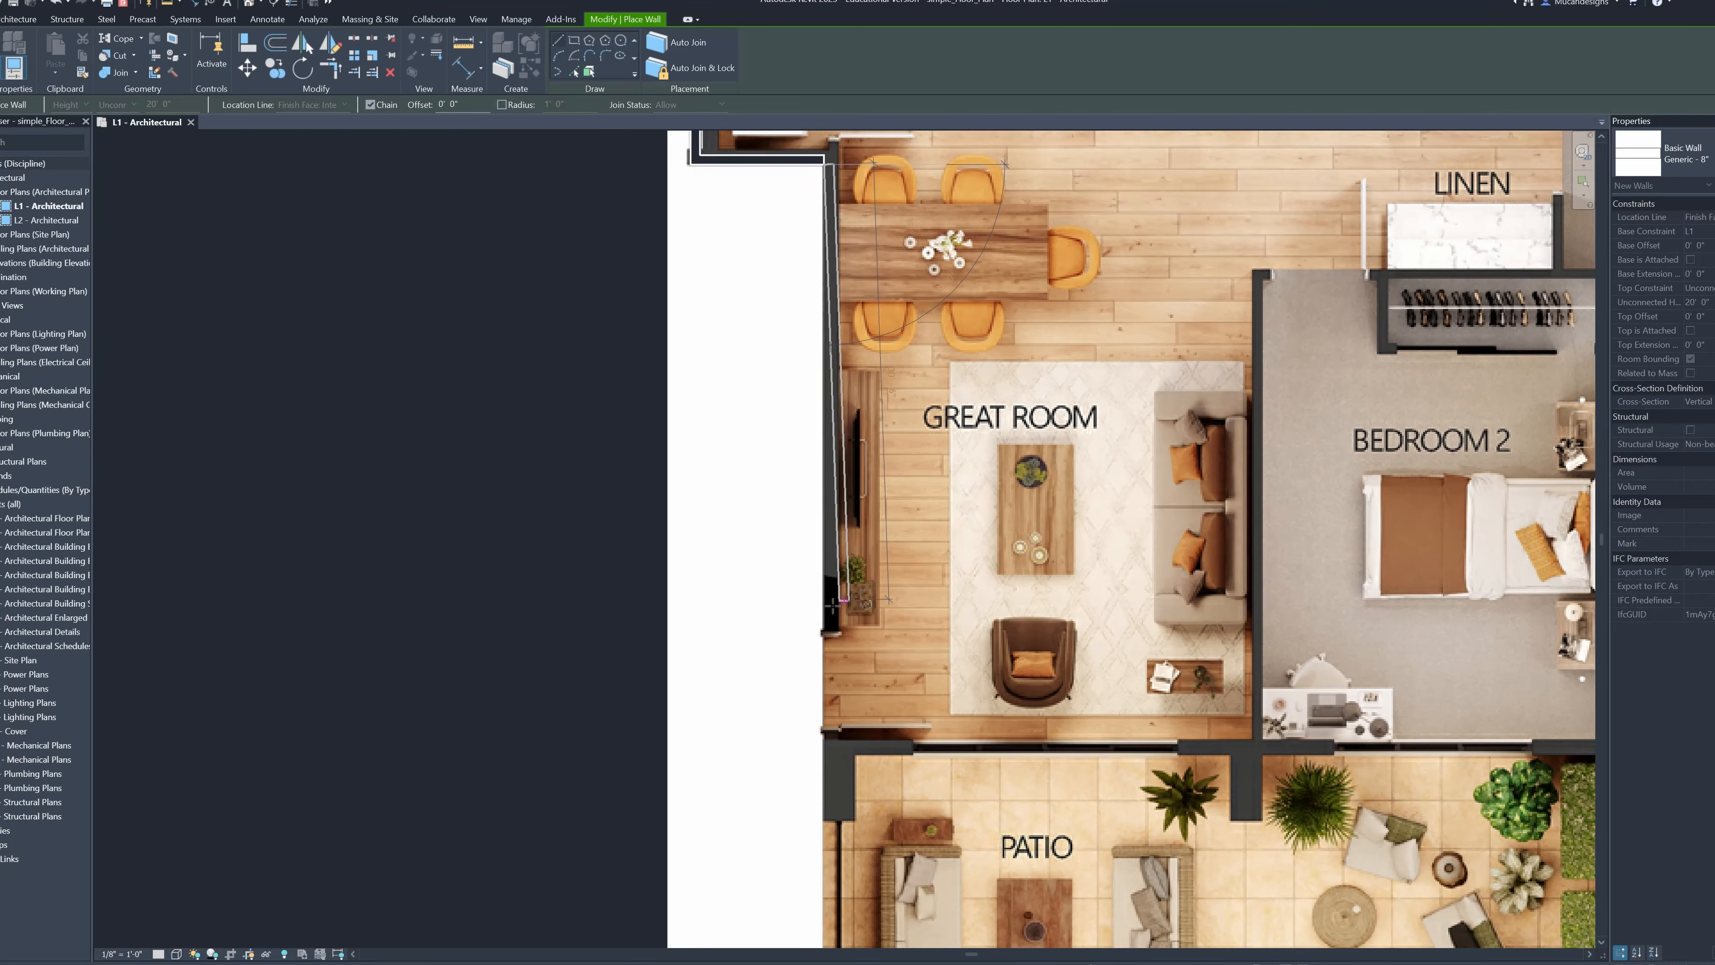
middle_drag(831, 679, 817, 717)
scroll(815, 770, down, 2)
middle_drag(815, 776, 809, 656)
scroll(809, 676, up, 2)
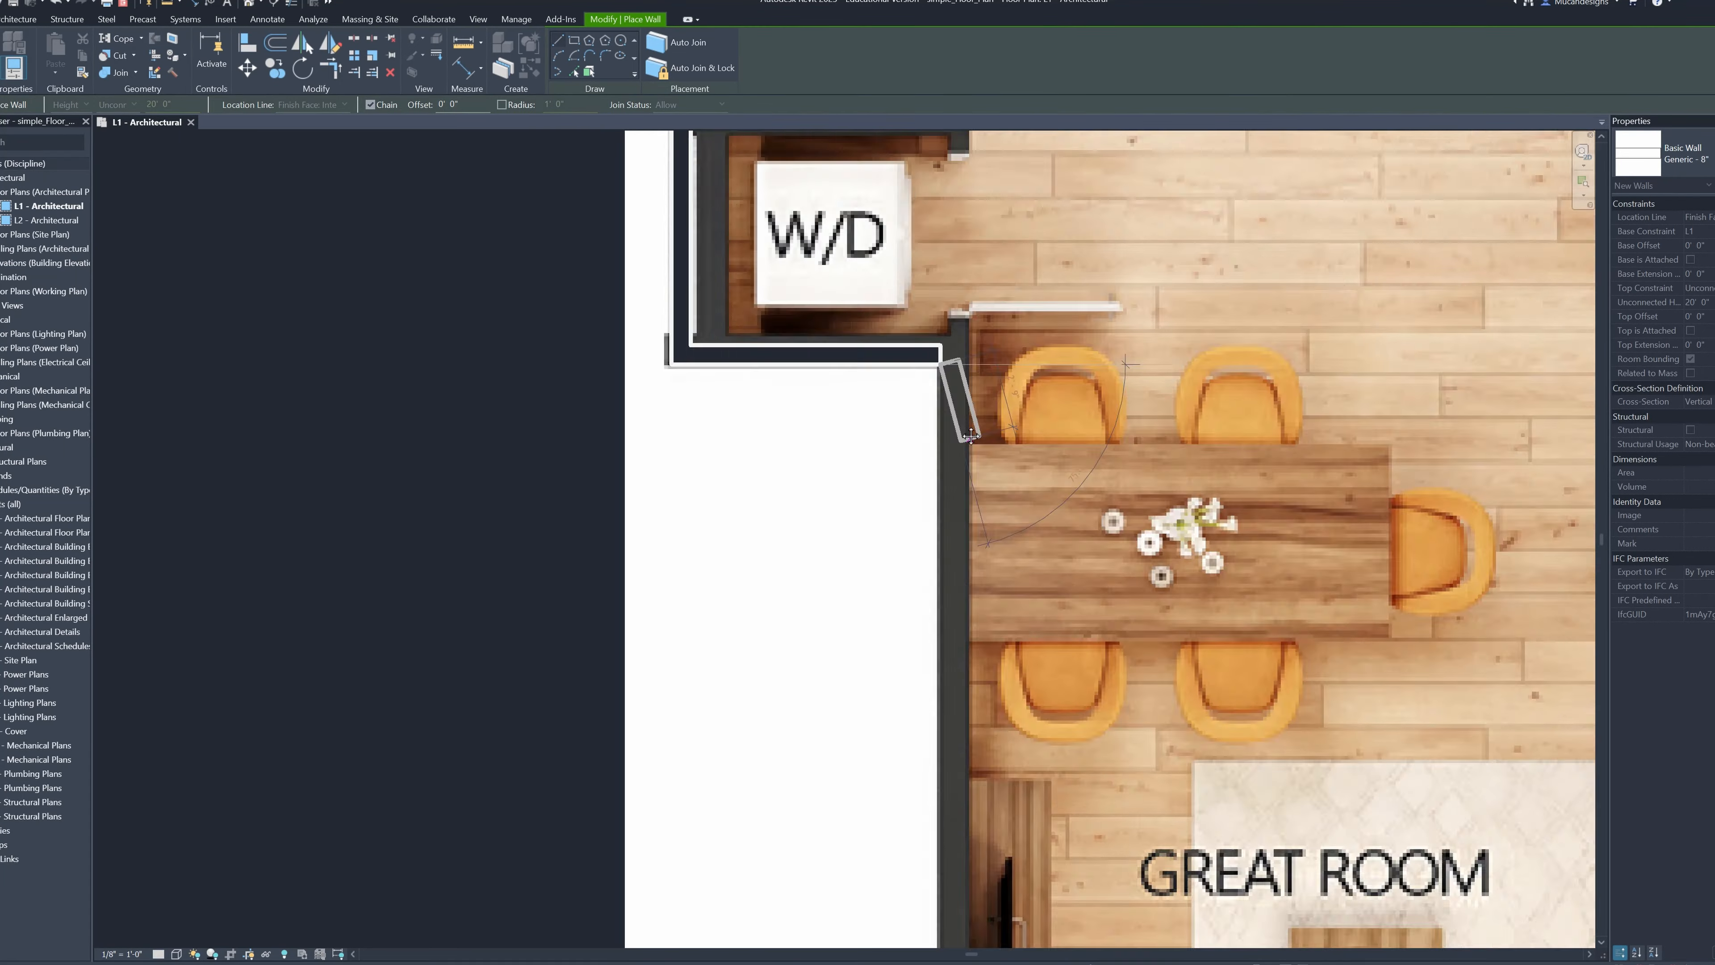
Draw the wall below the W/D closet, then down the left side of the great room and patio to the patio's lower-left corner
scroll(971, 439, down, 5)
middle_drag(959, 804, 814, 506)
scroll(810, 642, down, 2)
middle_drag(809, 851, 807, 676)
scroll(808, 716, up, 1)
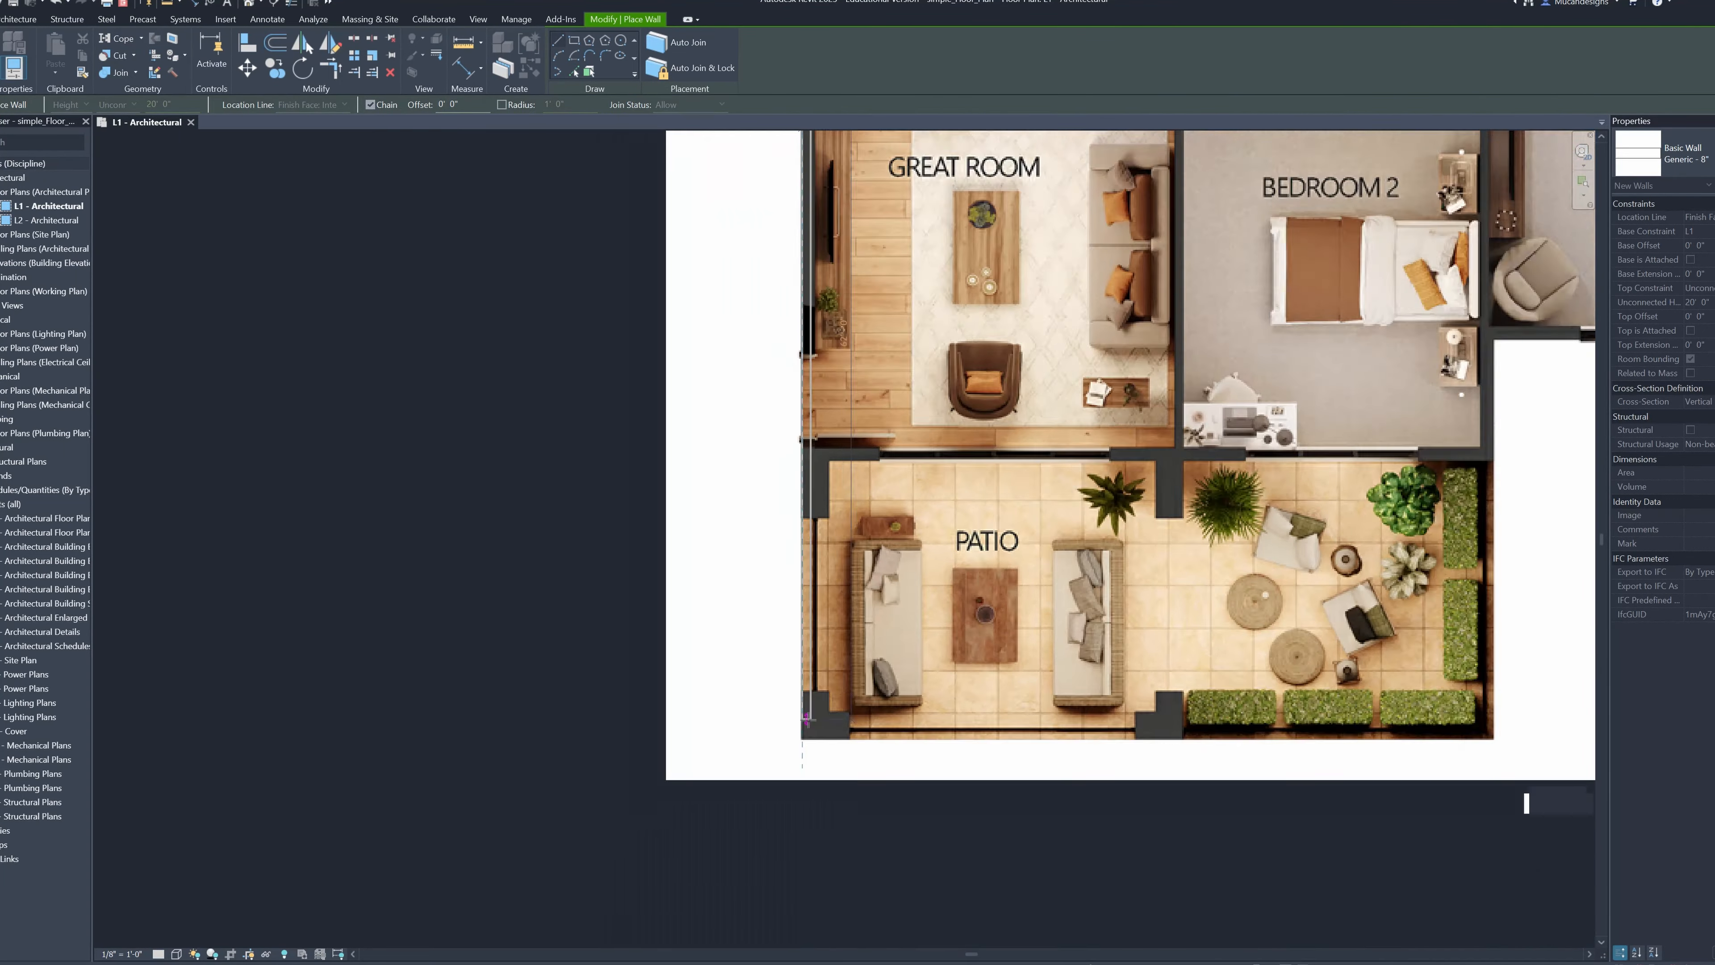
scroll(811, 726, up, 6)
click(799, 750)
Continue the exterior wall horizontally along the patio's lower edge to its lower-right corner
scroll(801, 749, down, 2)
middle_drag(1475, 722, 563, 720)
scroll(1082, 744, up, 3)
click(1082, 744)
scroll(1082, 744, down, 5)
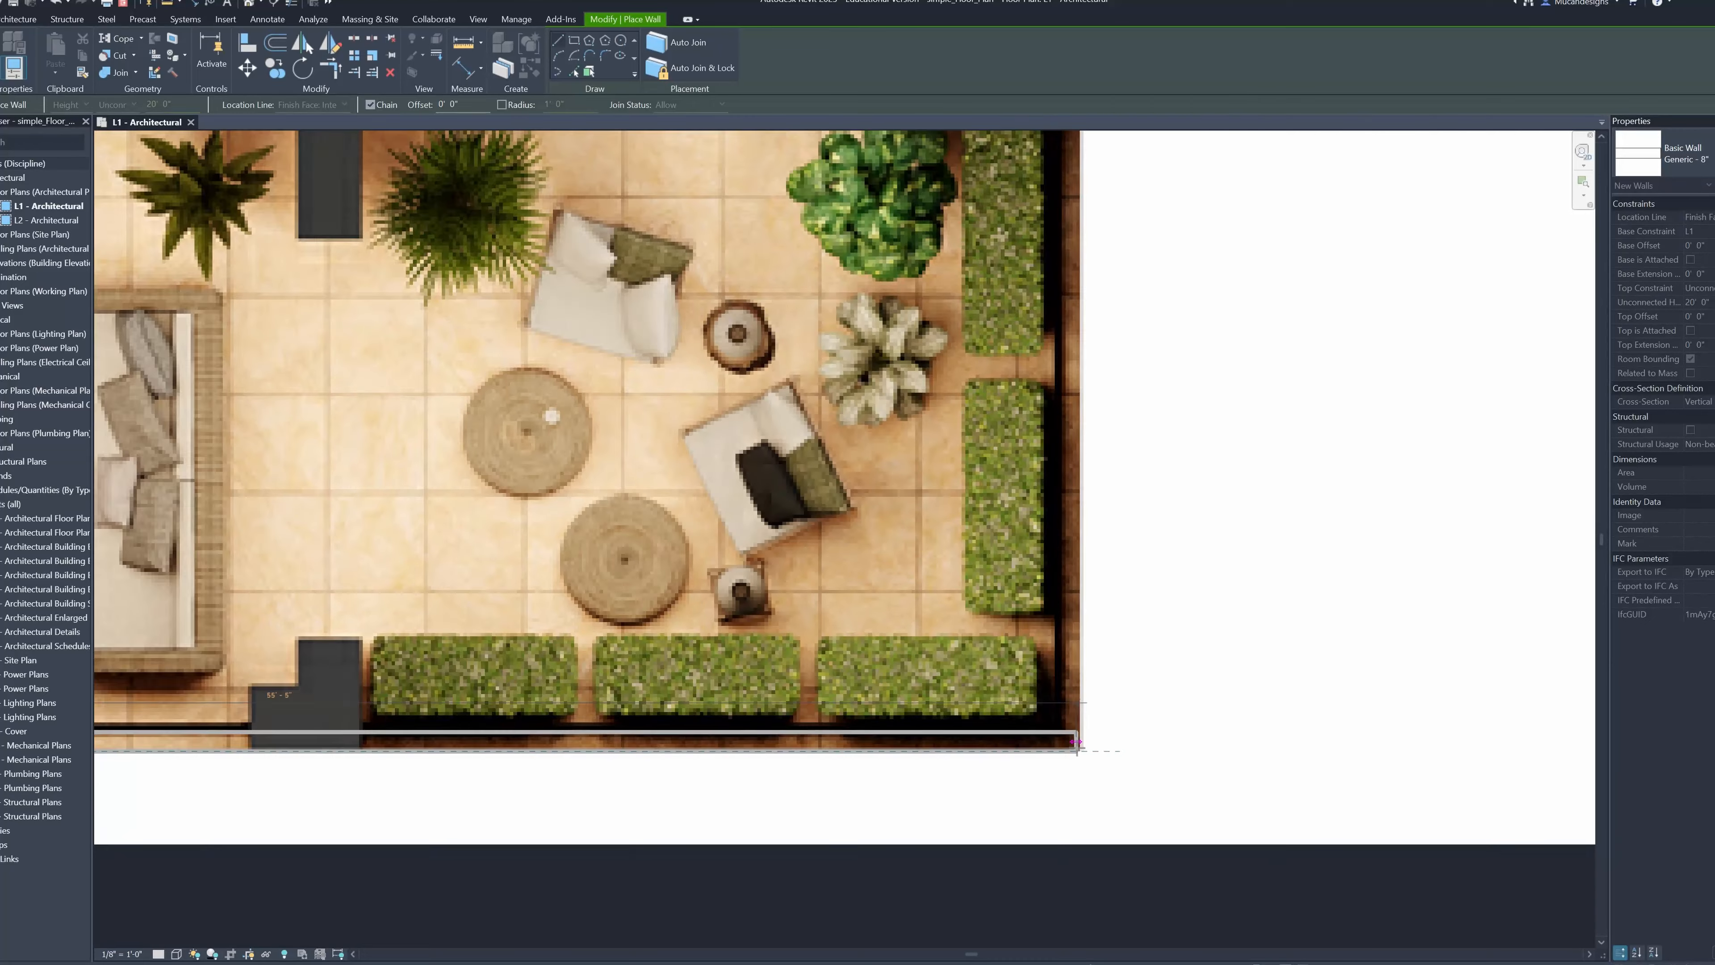
Draw the exterior wall up the right side of the patio and Bedroom 2, then along Bedroom 1's lower edge to its lower-right corner
middle_drag(1102, 352, 976, 603)
scroll(968, 552, up, 5)
click(954, 387)
scroll(1034, 387, down, 5)
middle_drag(1478, 387, 1217, 548)
scroll(1217, 548, up, 5)
click(1217, 548)
Continue the exterior wall up Bedroom 1's right side and around the small projecting bay, returning to the main wall line
middle_drag(1215, 314, 1137, 659)
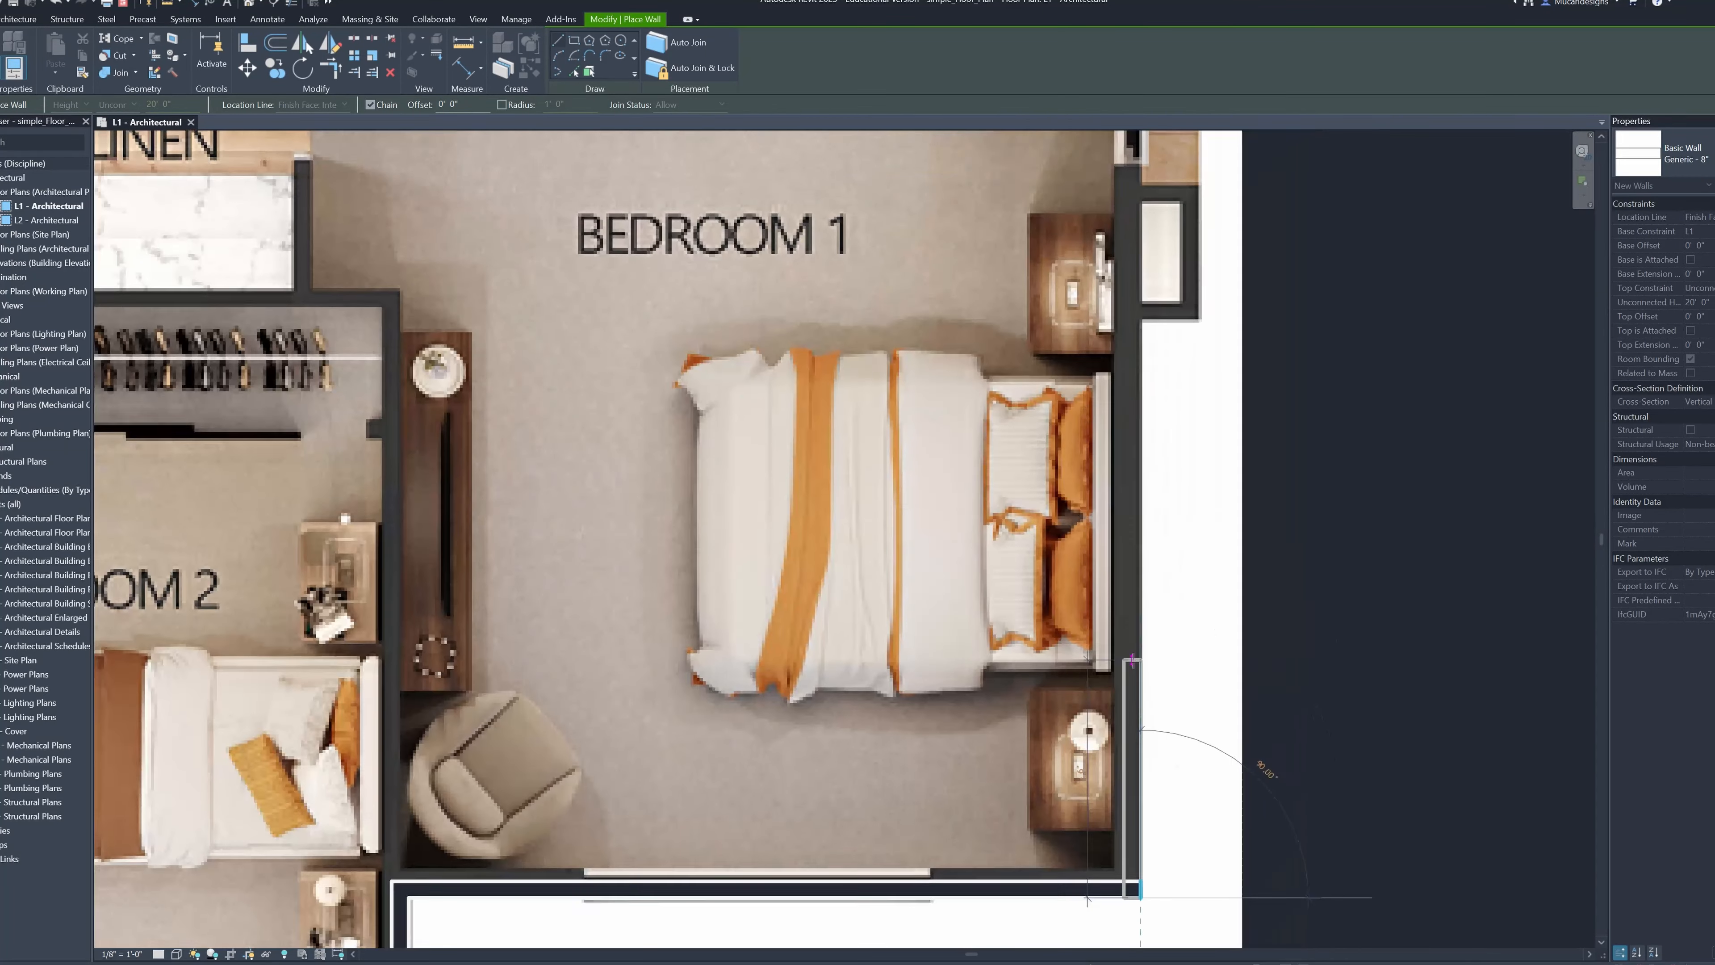
scroll(1121, 481, up, 2)
click(1121, 482)
click(1200, 483)
middle_drag(1213, 374, 1113, 701)
click(1100, 277)
click(1022, 276)
Draw the exterior wall up BATH1's right side and along the plan's upper edge, closing it at the kitchen's upper-left corner
middle_drag(1006, 236, 980, 812)
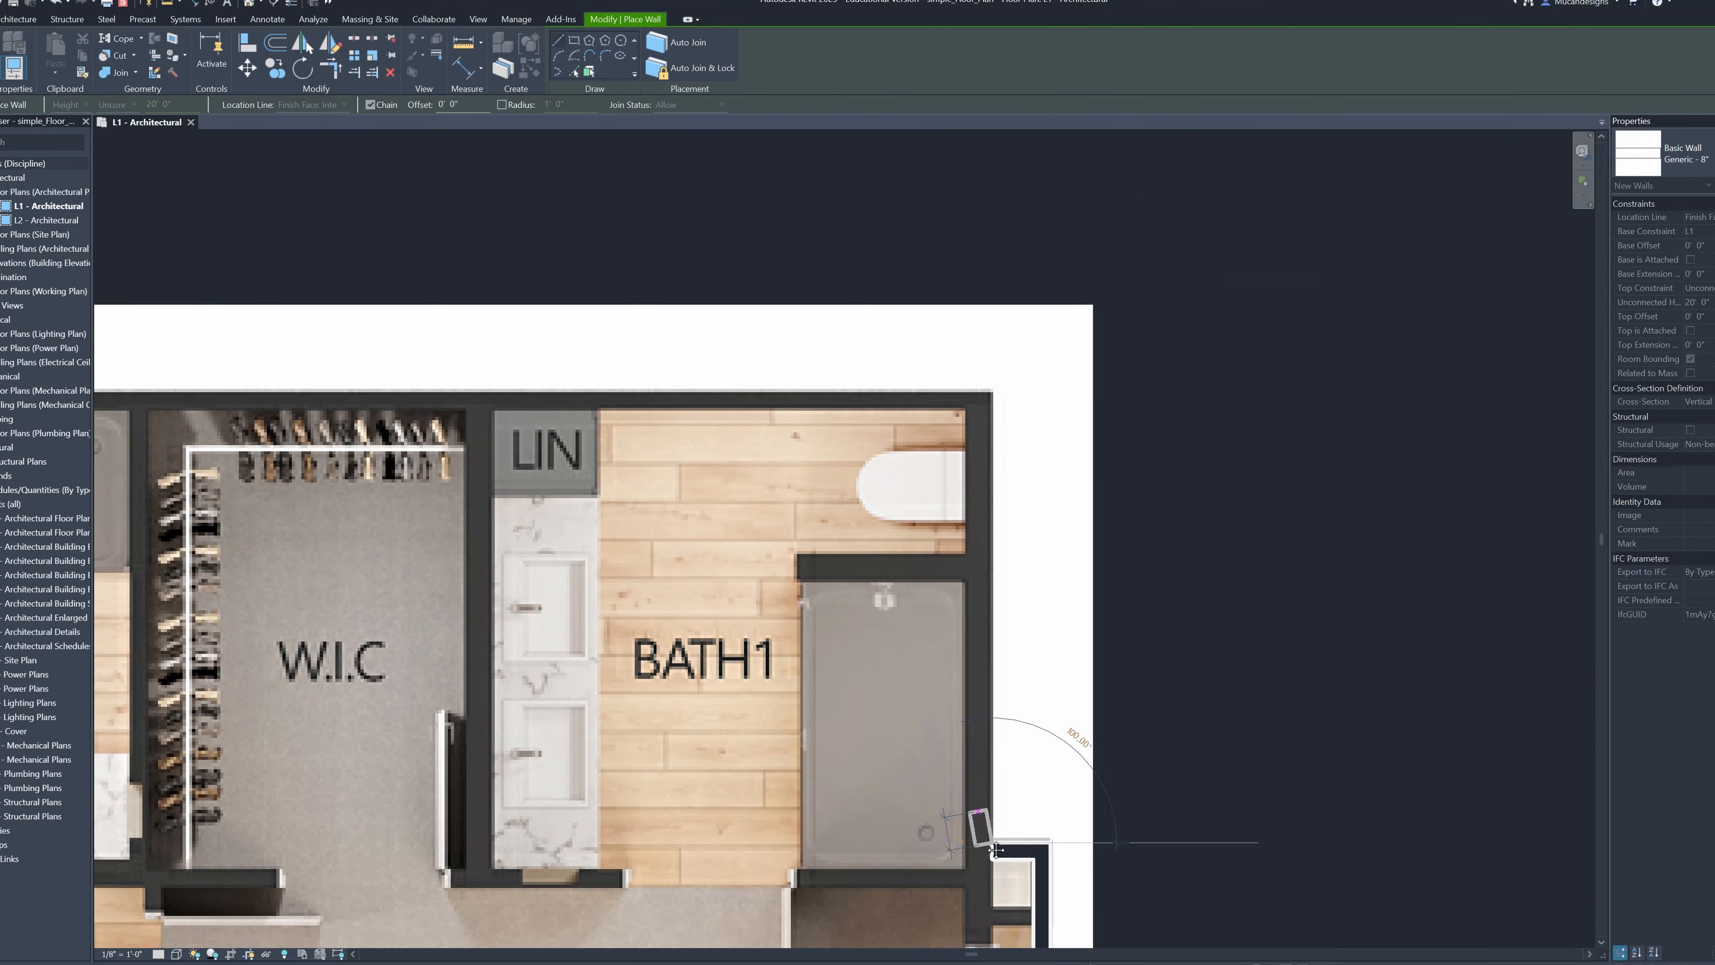
click(991, 427)
middle_drag(379, 533, 1215, 534)
scroll(446, 499, up, 2)
click(445, 515)
scroll(446, 515, down, 4)
middle_drag(733, 676, 724, 263)
scroll(724, 264, down, 1)
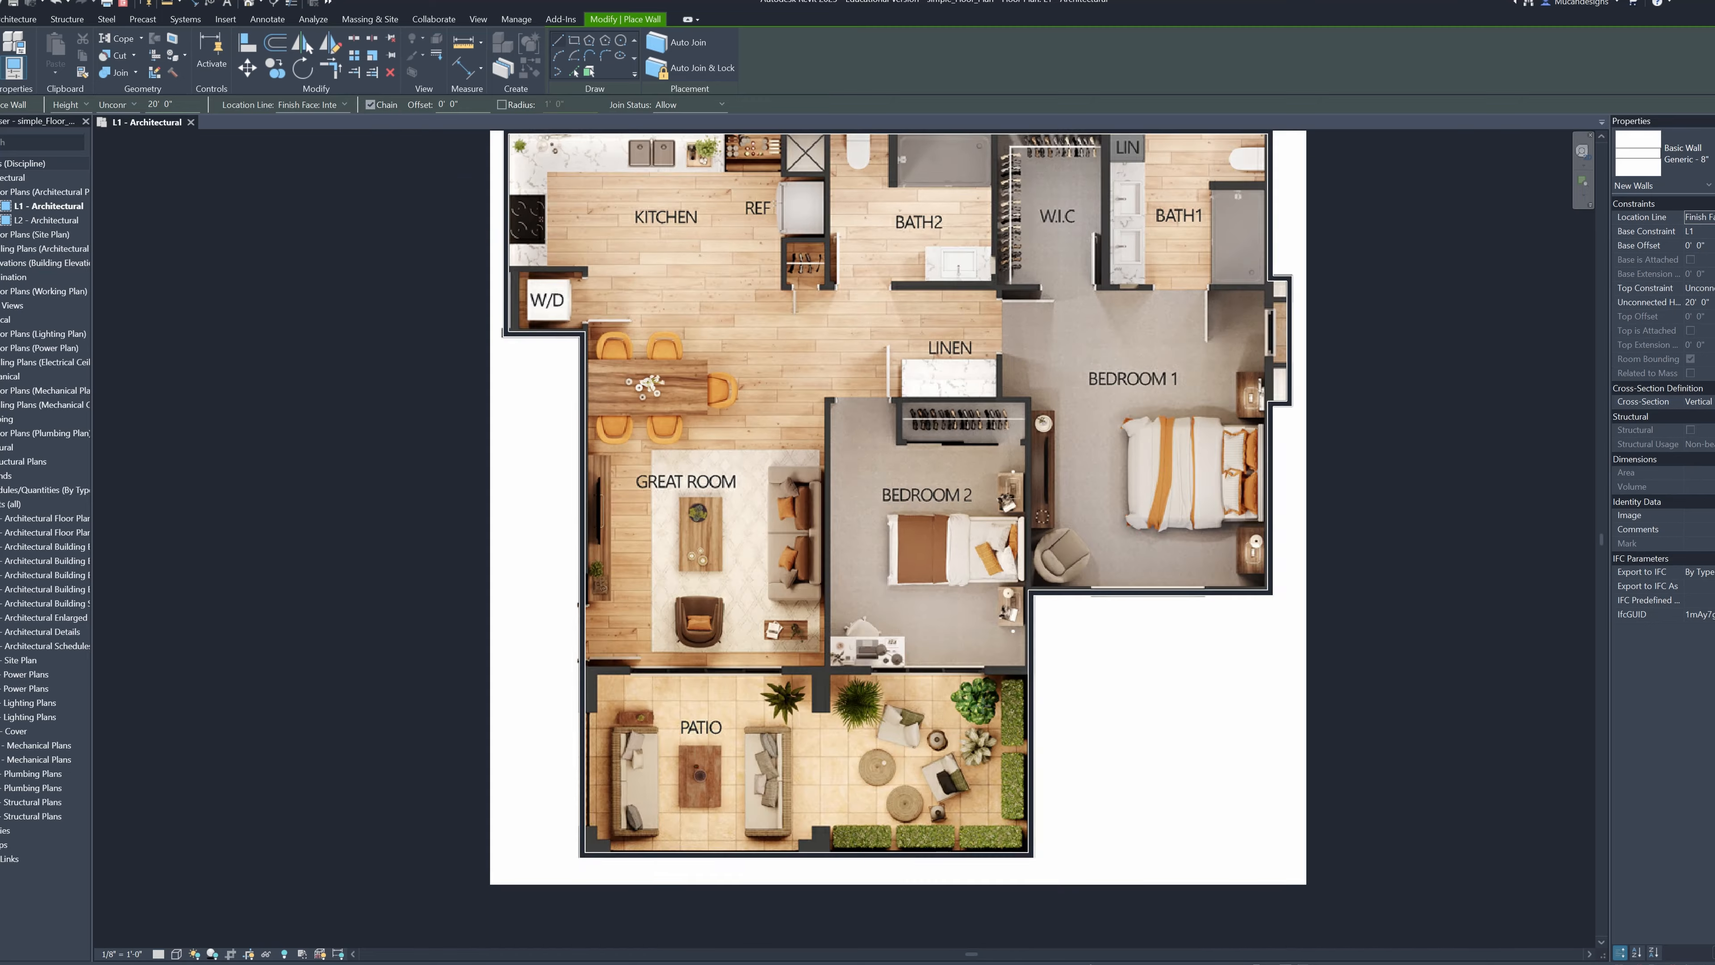
Draw an interior wall along Bedroom 2's upper edge, from its upper-left corner to its upper-right corner
scroll(864, 371, up, 4)
scroll(702, 491, up, 1)
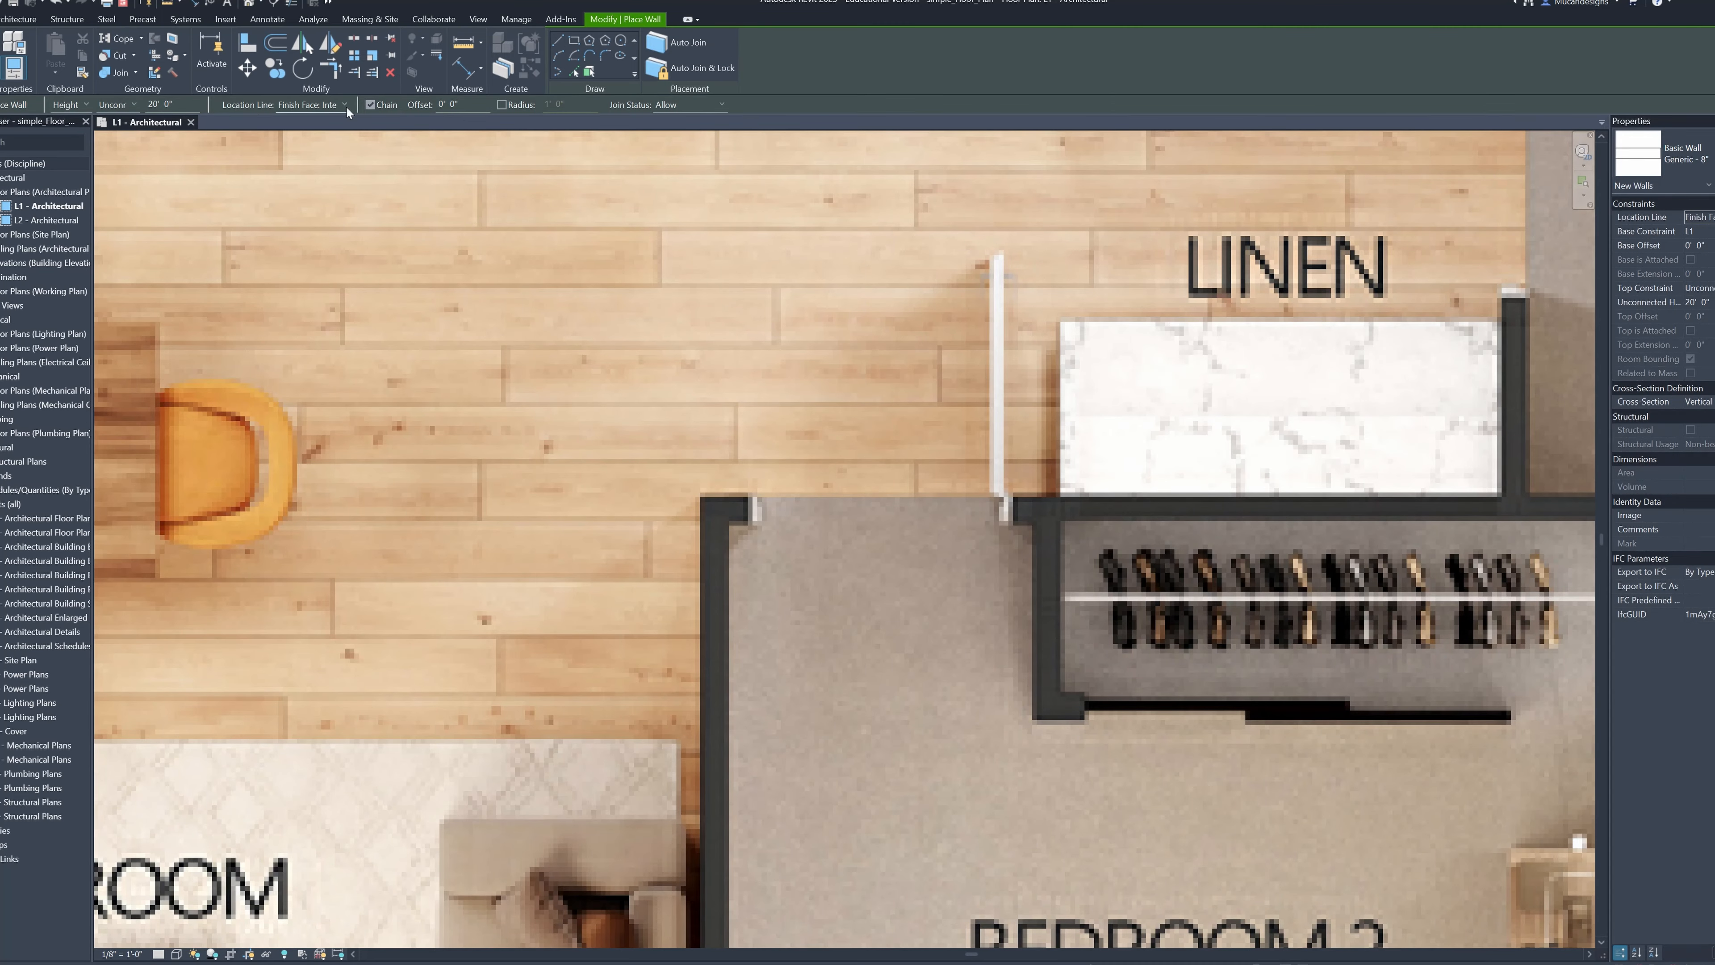
click(702, 519)
scroll(1303, 529, down, 1)
middle_drag(1303, 529, 819, 555)
click(1133, 545)
key(Escape)
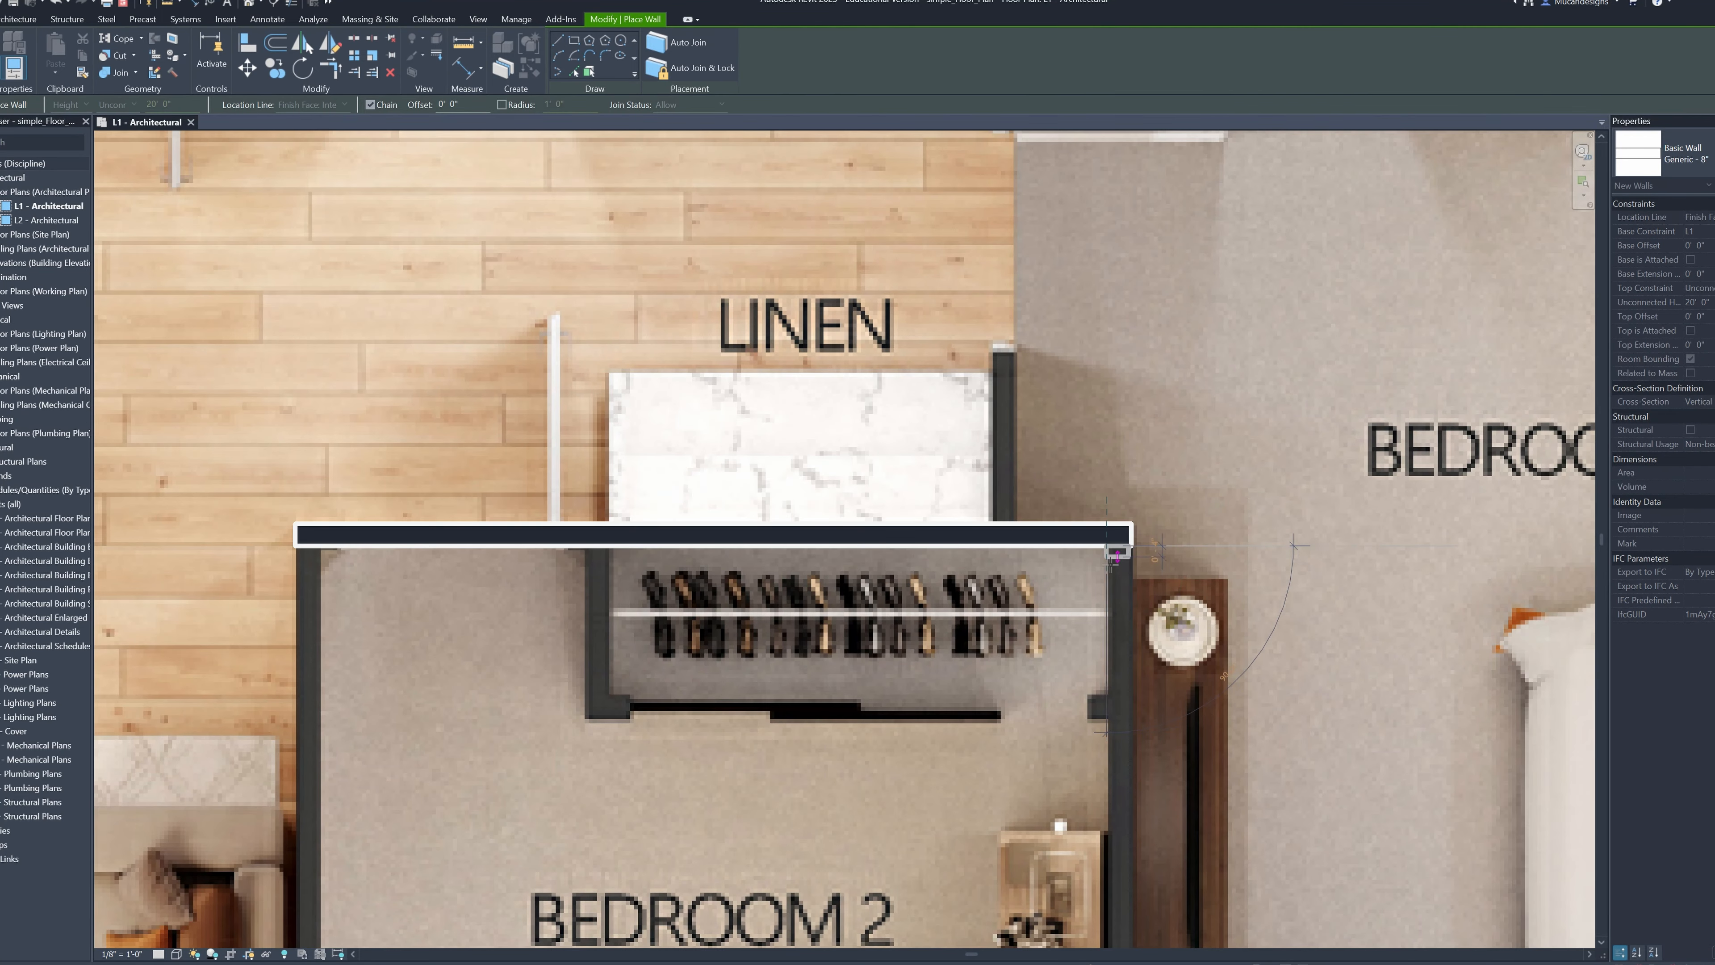
Set the wall location line to Finish Face: Exterior for drawing from Bedroom 2's upper-right corner
scroll(1101, 597, down, 3)
middle_drag(1102, 596, 910, 354)
scroll(910, 354, up, 1)
click(937, 314)
key(Escape)
click(330, 106)
click(324, 140)
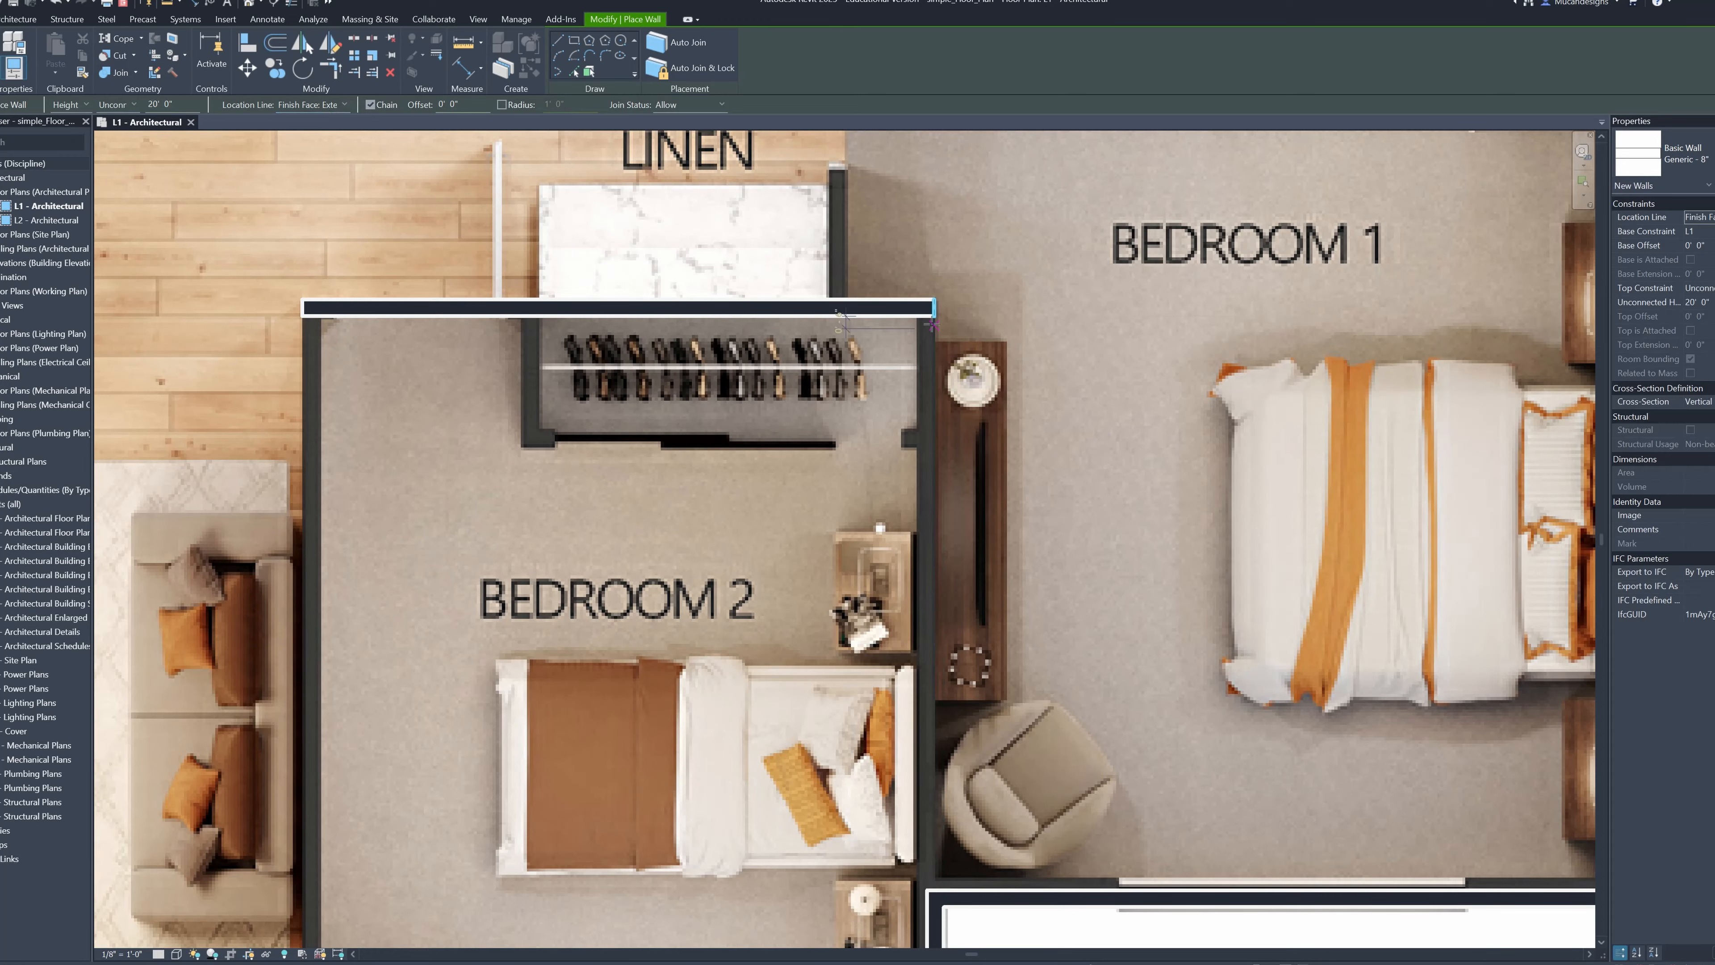
Try to draw the wall between the two bedrooms downward from Bedroom 2's upper-right corner
click(937, 315)
middle_drag(941, 776, 891, 585)
scroll(889, 695, up, 2)
scroll(984, 619, down, 1)
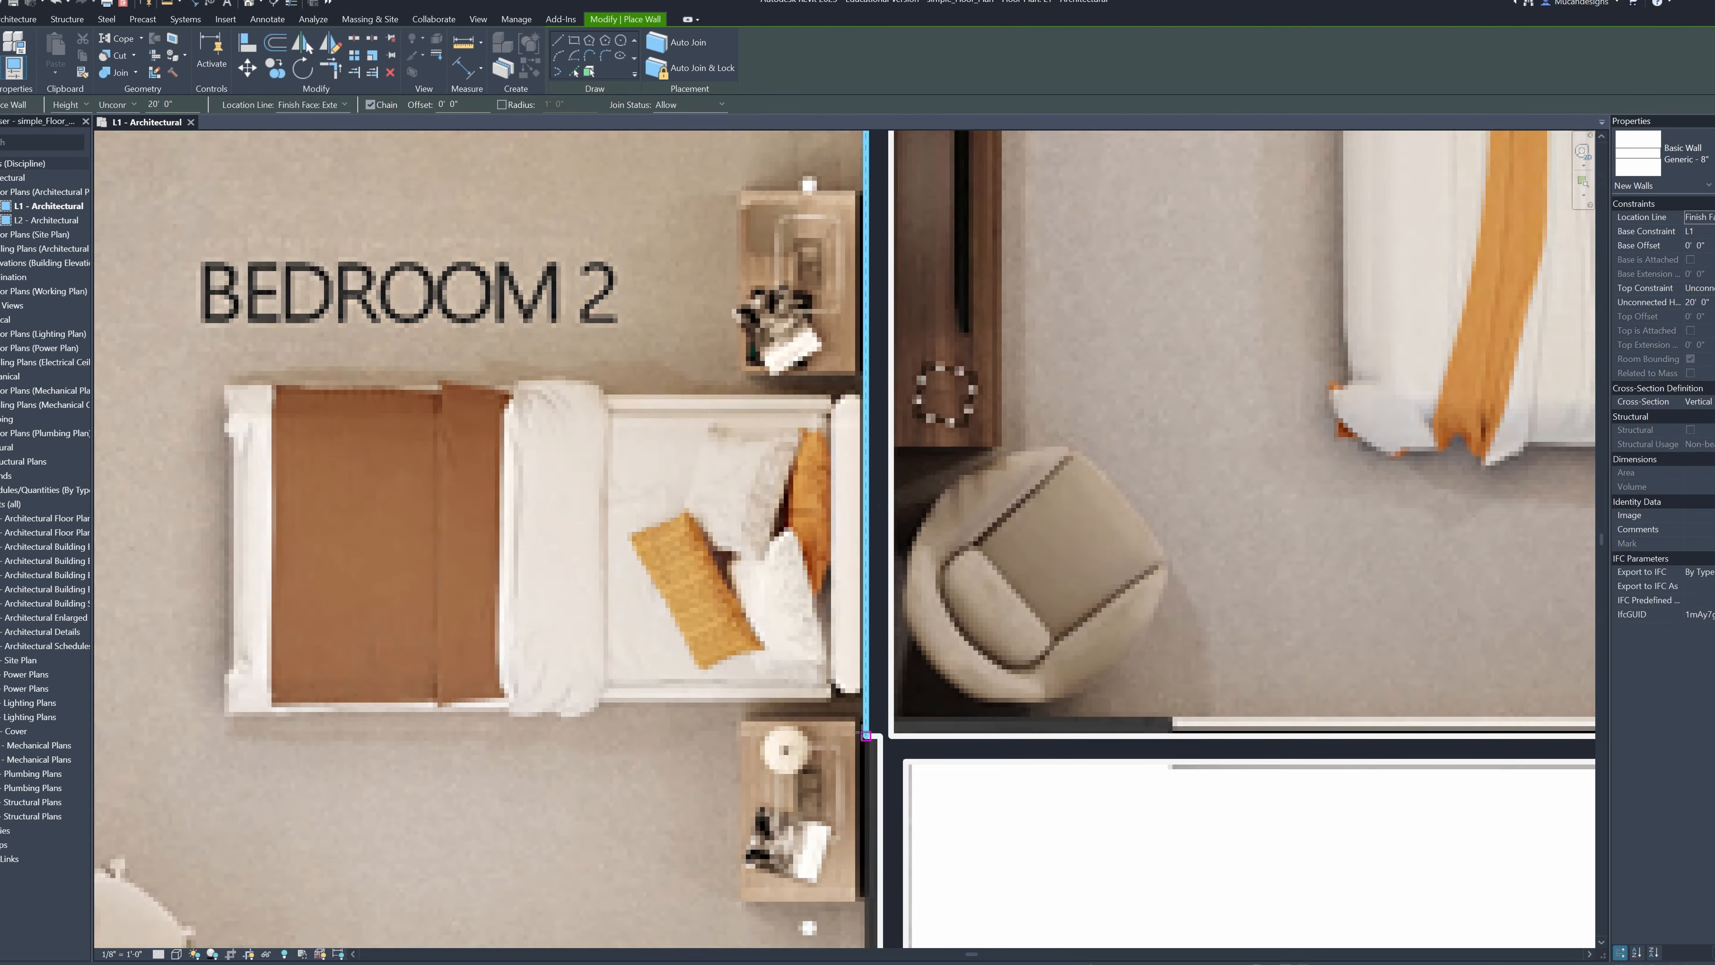
scroll(900, 684, down, 1)
key(ctrl+z)
Draw the wall between the two bedrooms from Bedroom 1's lower-left corner up to Bedroom 2's upper-right corner
scroll(992, 581, up, 1)
click(861, 752)
middle_drag(863, 352, 811, 751)
click(821, 267)
scroll(827, 202, down, 3)
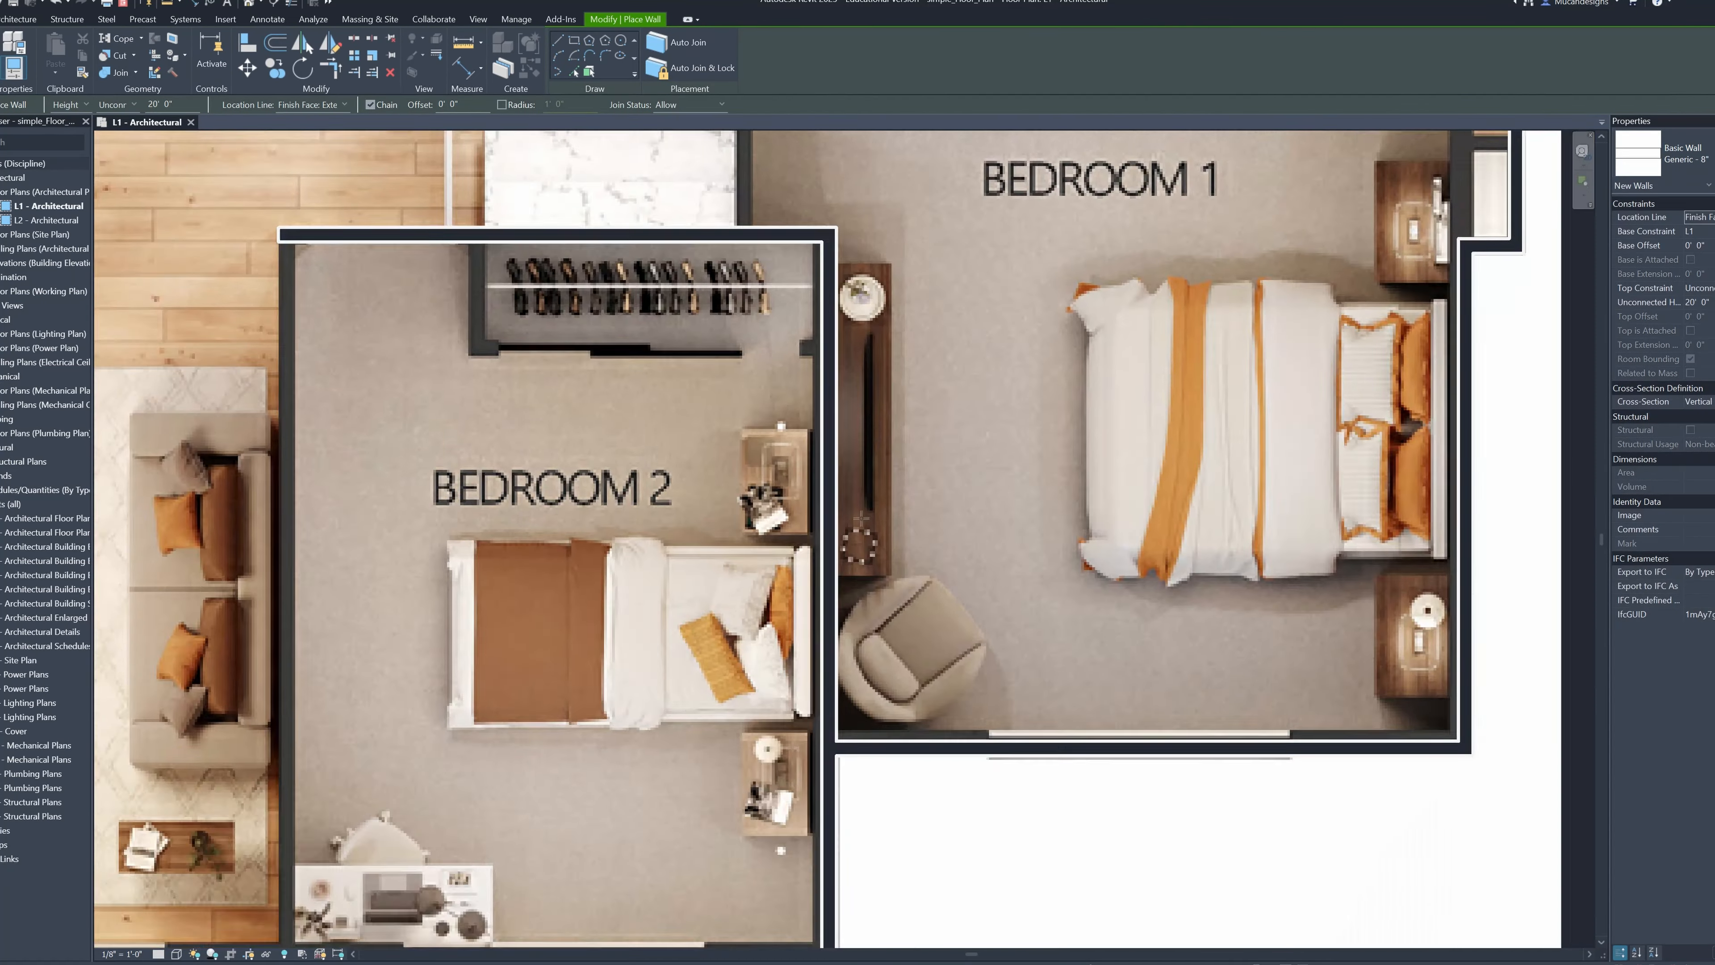
Draw the wall between the great room and Bedroom 2, from Bedroom 2's upper-left corner down to the patio
middle_drag(433, 250, 810, 304)
scroll(821, 318, up, 2)
click(787, 272)
scroll(810, 587, down, 1)
middle_drag(810, 763, 797, 449)
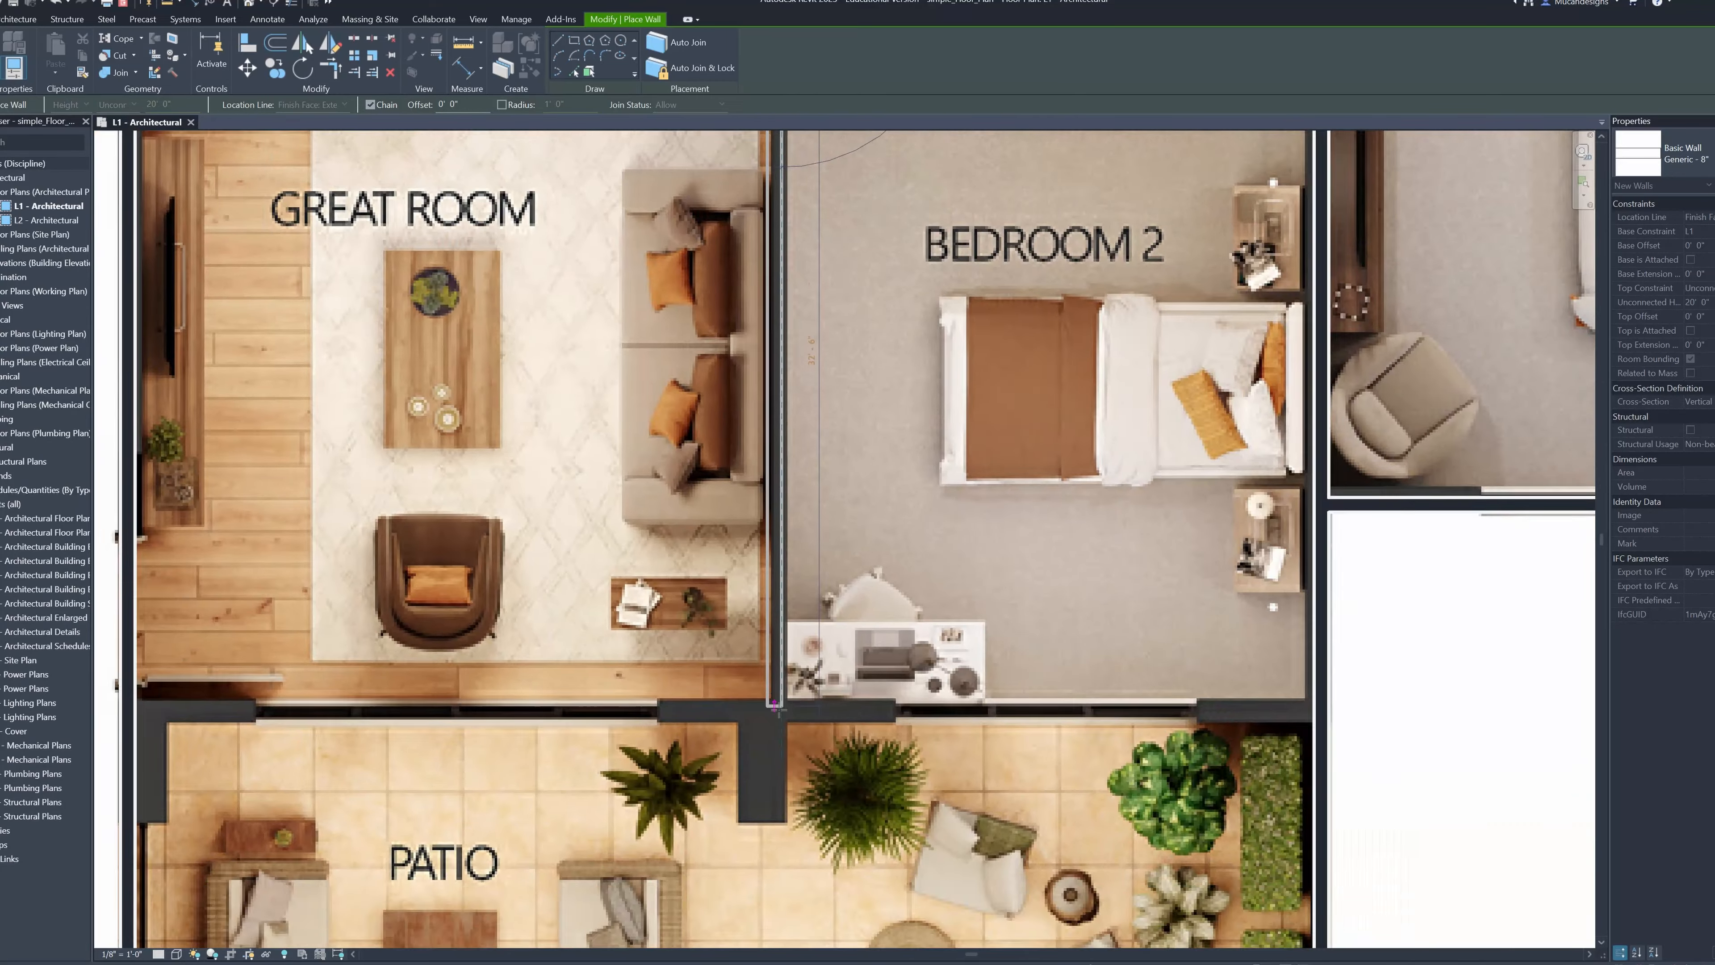
scroll(778, 713, up, 2)
click(777, 732)
Draw the walls along the patio's upper edge, separating it from Bedroom 2 and the great room
middle_drag(1080, 733, 884, 792)
click(1282, 788)
middle_drag(788, 748, 1128, 736)
click(917, 776)
middle_drag(574, 791, 1105, 786)
click(546, 774)
middle_drag(1451, 740, 912, 678)
scroll(919, 678, down, 4)
scroll(716, 435, down, 2)
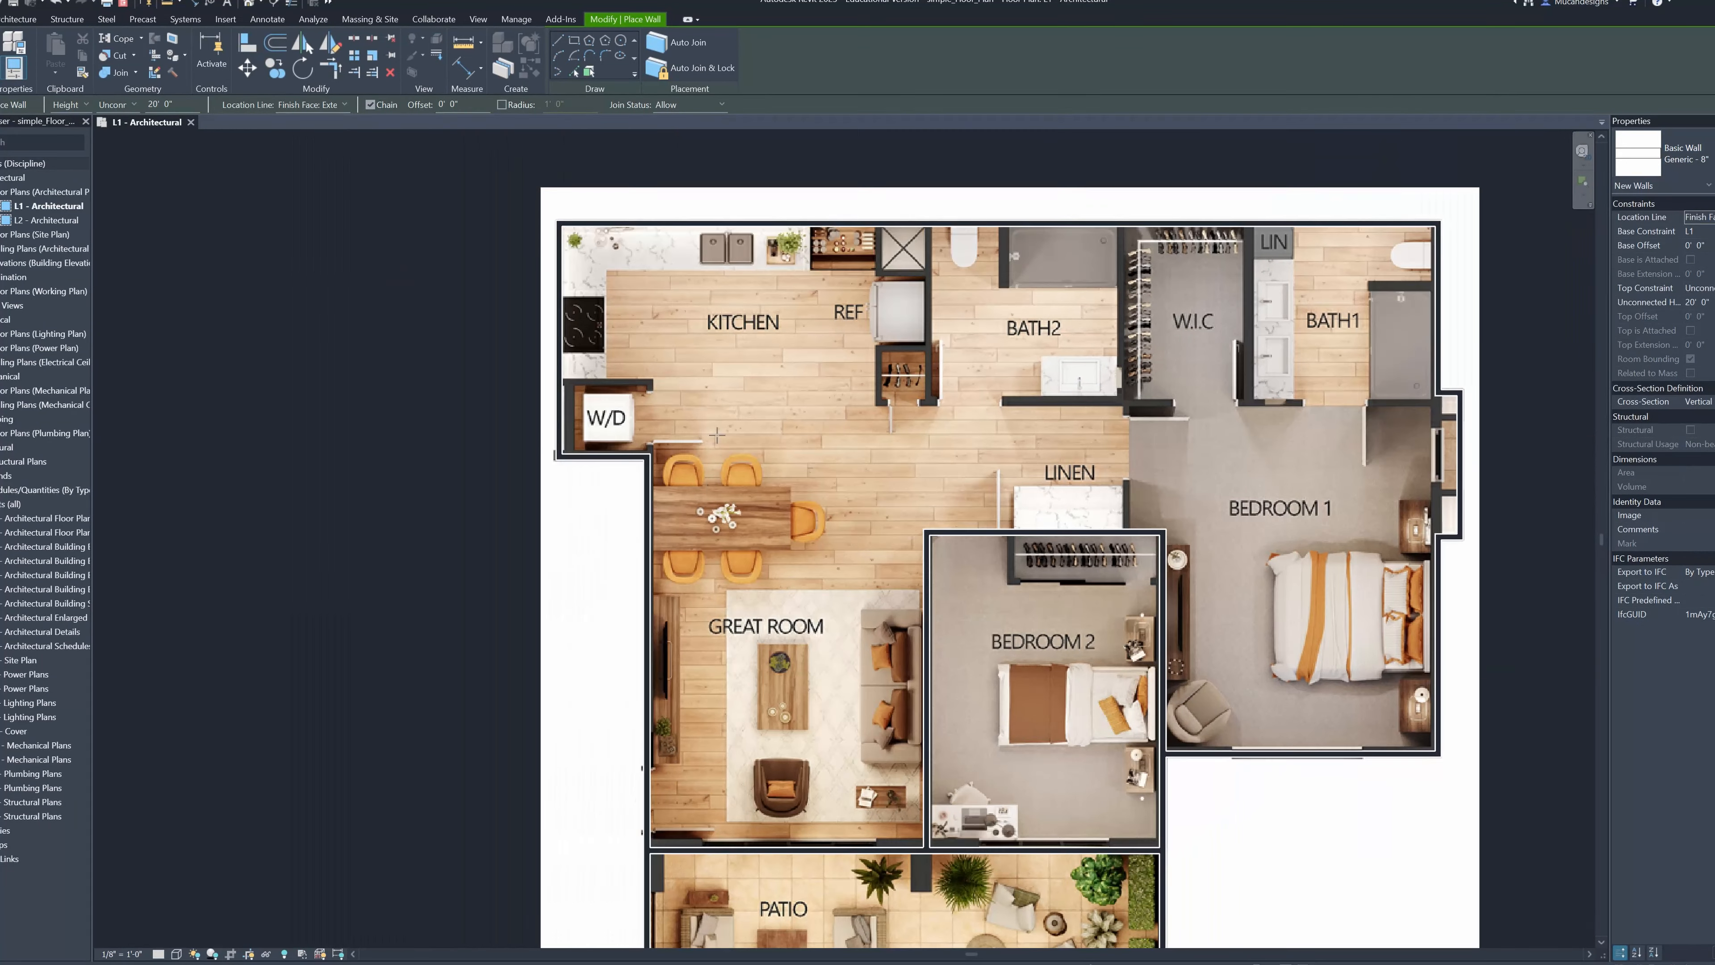
Draw BATH2's left wall from the upper exterior wall down past the refrigerator to the lower end of the small closet
middle_drag(889, 231, 721, 265)
scroll(721, 265, up, 4)
click(839, 251)
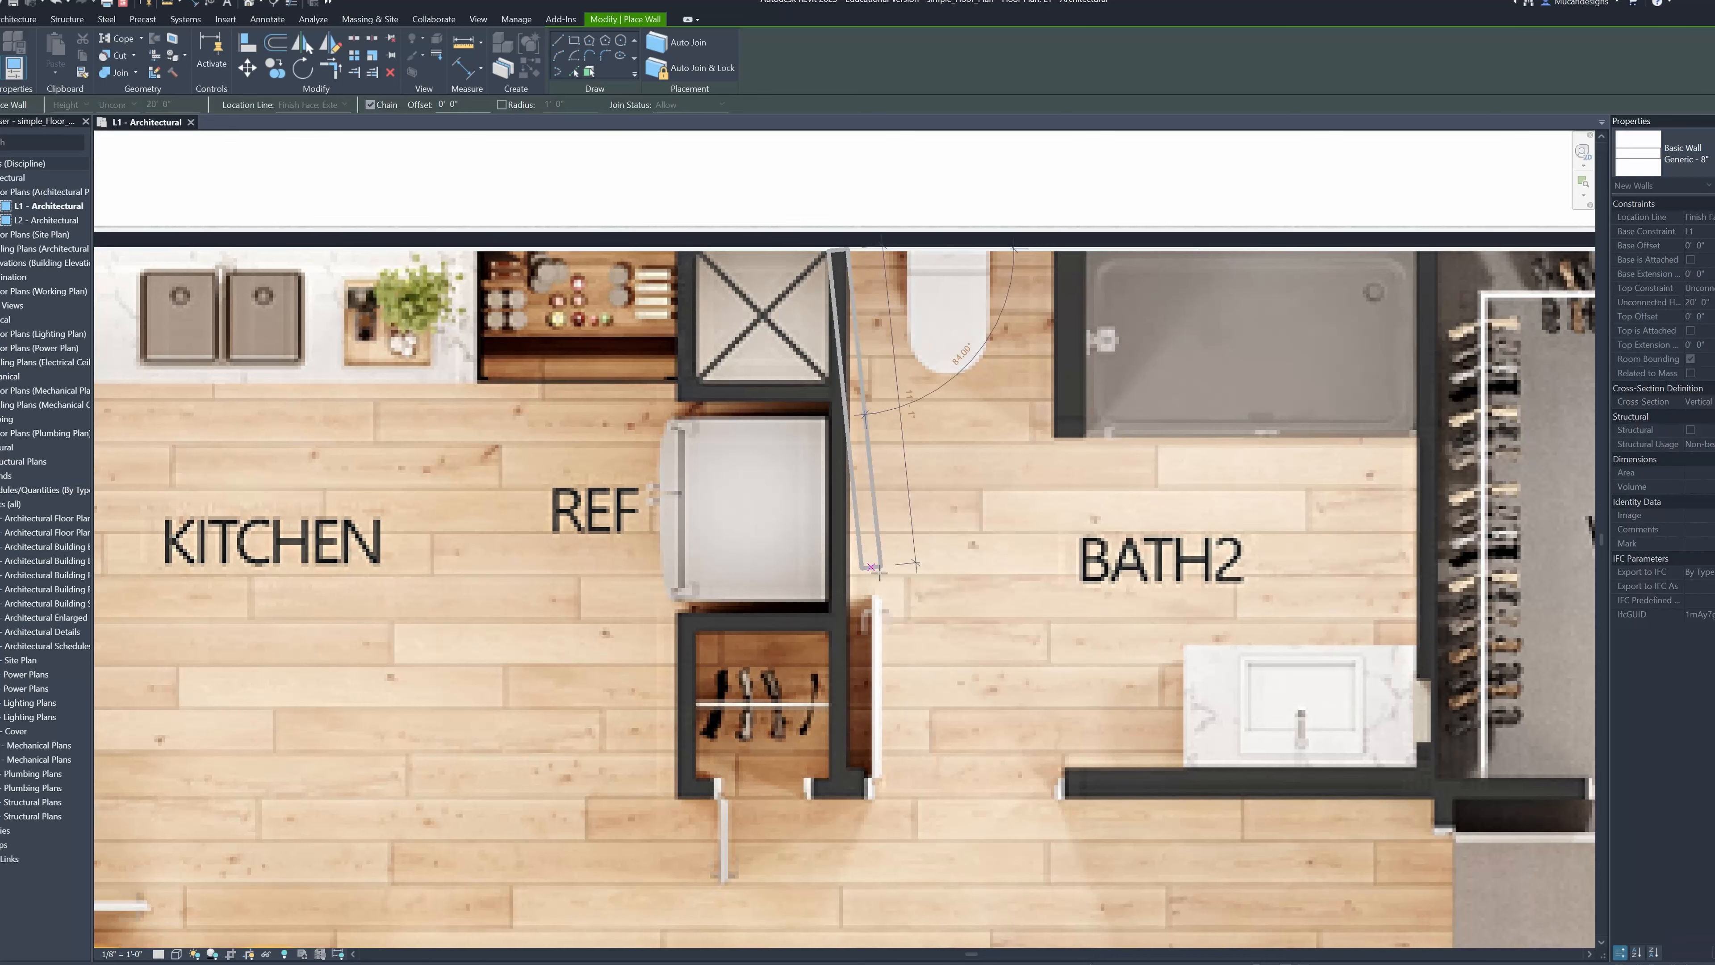
scroll(852, 777, up, 1)
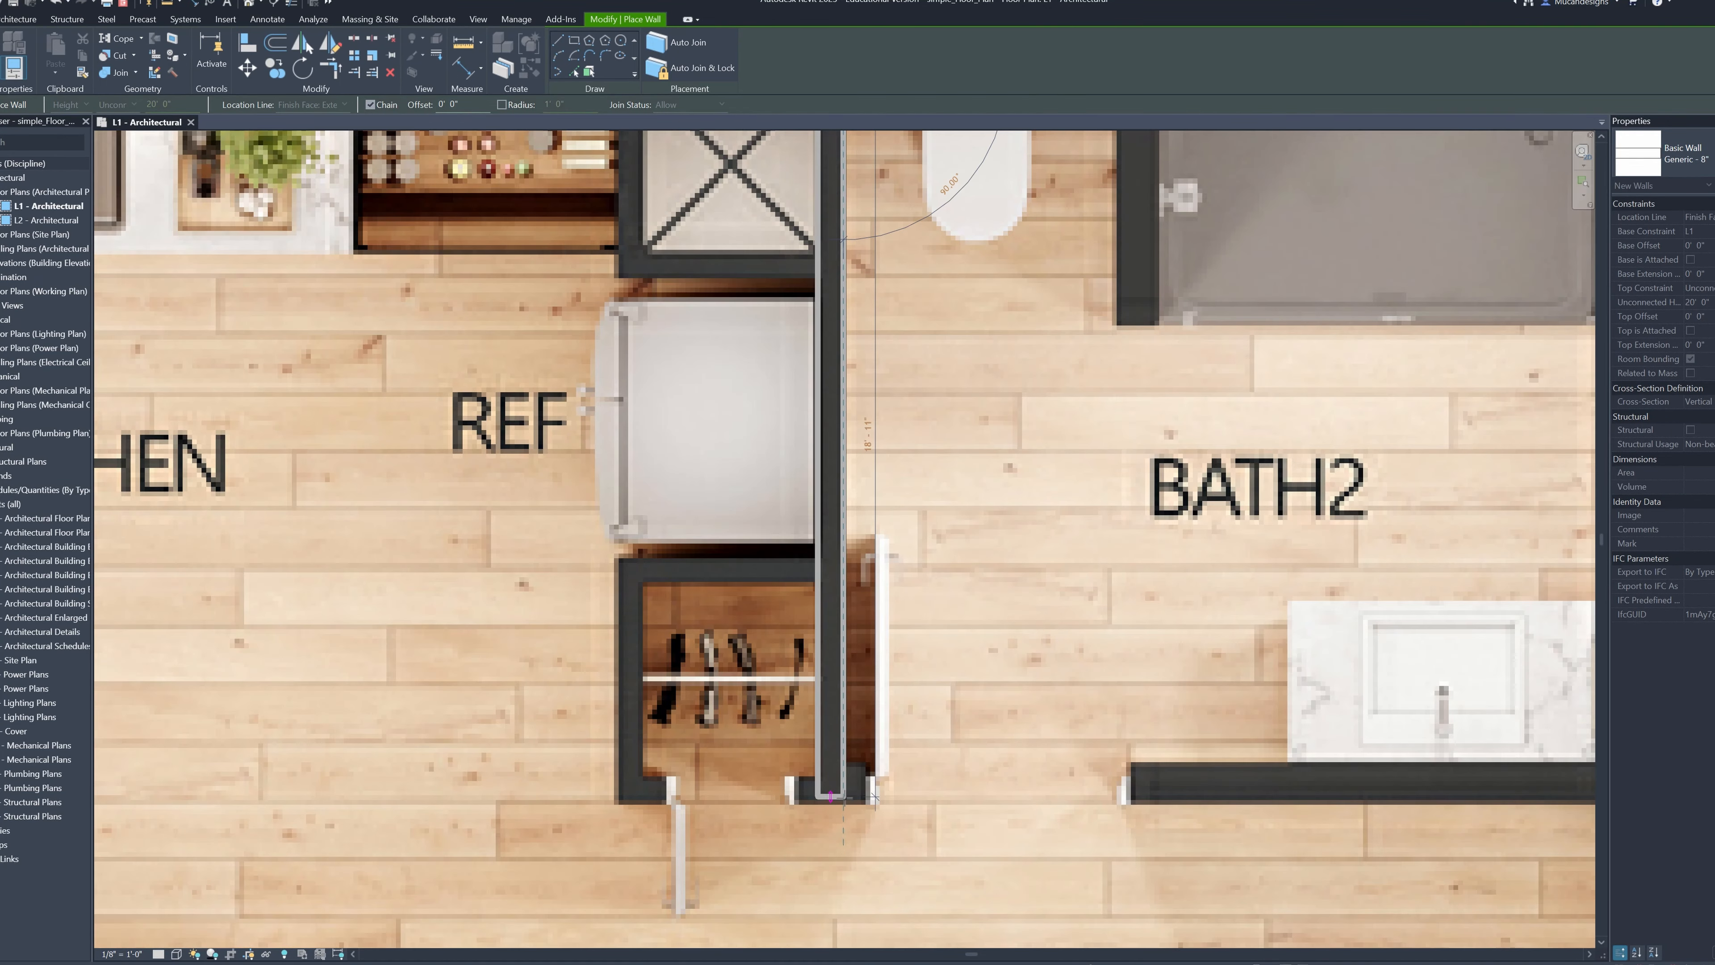
click(843, 804)
key(Escape)
Draw the wall between BATH2 and the W.I.C. from the upper exterior wall down to BATH2's lower edge
scroll(844, 800, down, 2)
middle_drag(1303, 479, 1118, 450)
scroll(1175, 449, up, 2)
click(1022, 288)
middle_drag(1022, 554, 1022, 365)
click(1023, 822)
key(Escape)
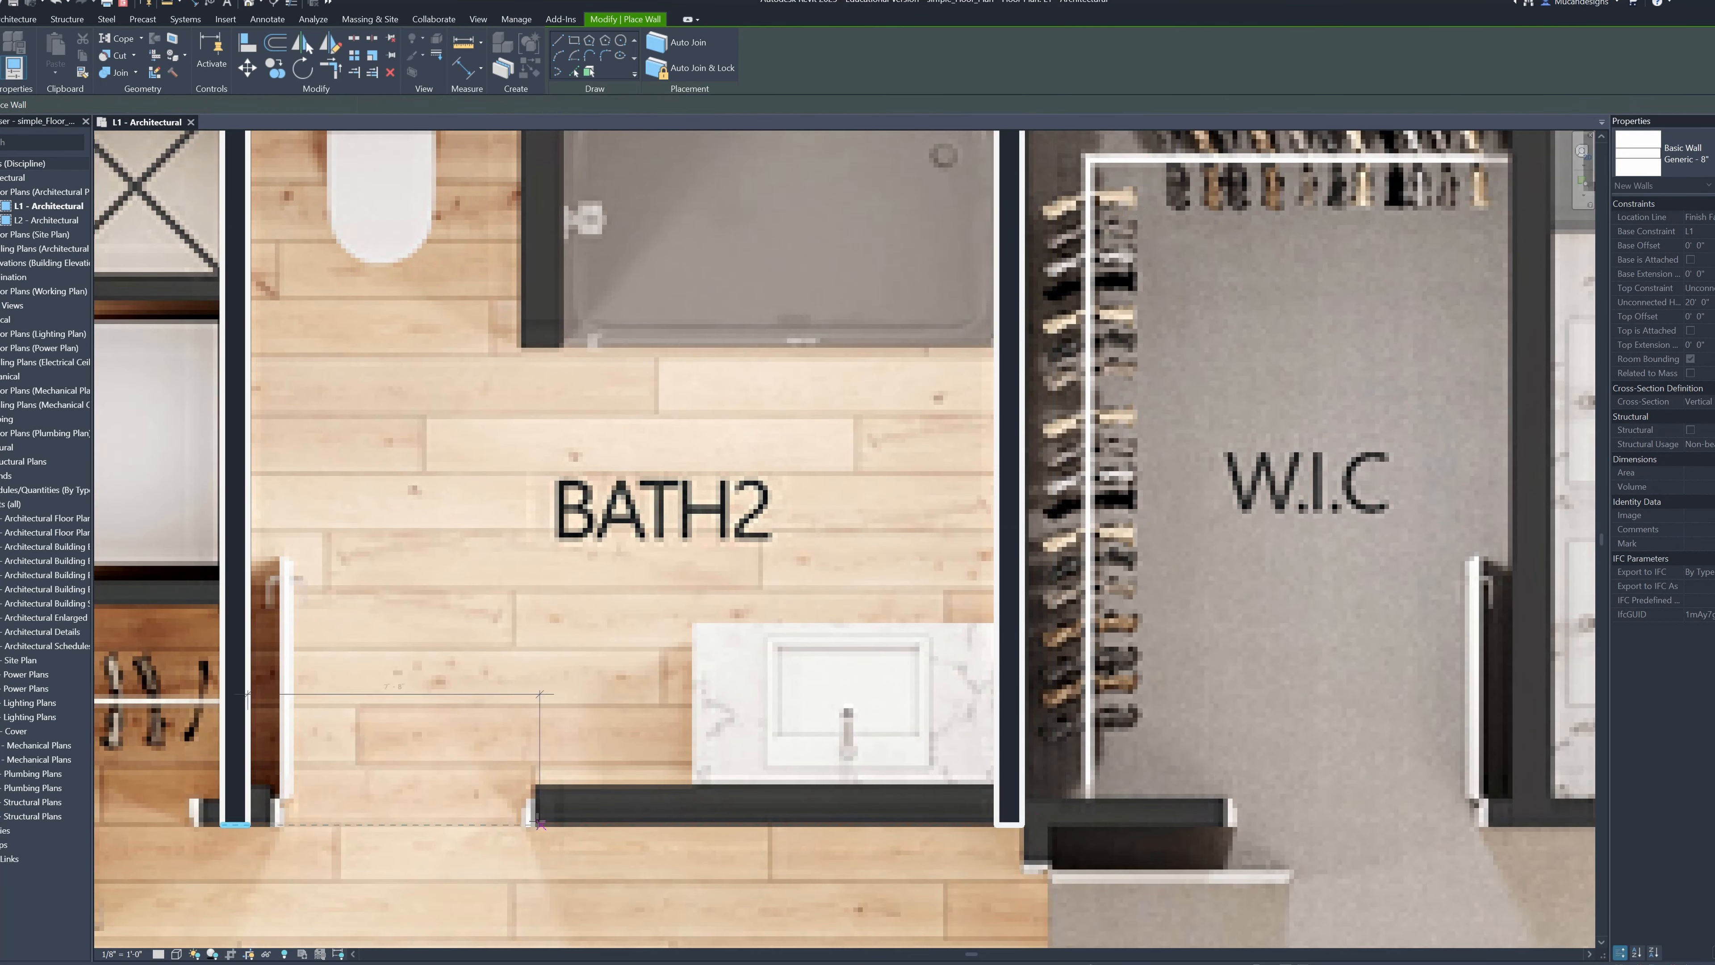
Draw the wall along BATH2's lower edge from its door opening across to the W.I.C. door opening
click(536, 810)
click(1022, 810)
click(1231, 811)
key(Escape)
Draw the wall between the W.I.C. and BATH1 down from the upper exterior wall, then along BATH1's lower edge to its door opening
scroll(1330, 666, down, 2)
middle_drag(1330, 665, 855, 704)
scroll(980, 523, up, 2)
click(977, 282)
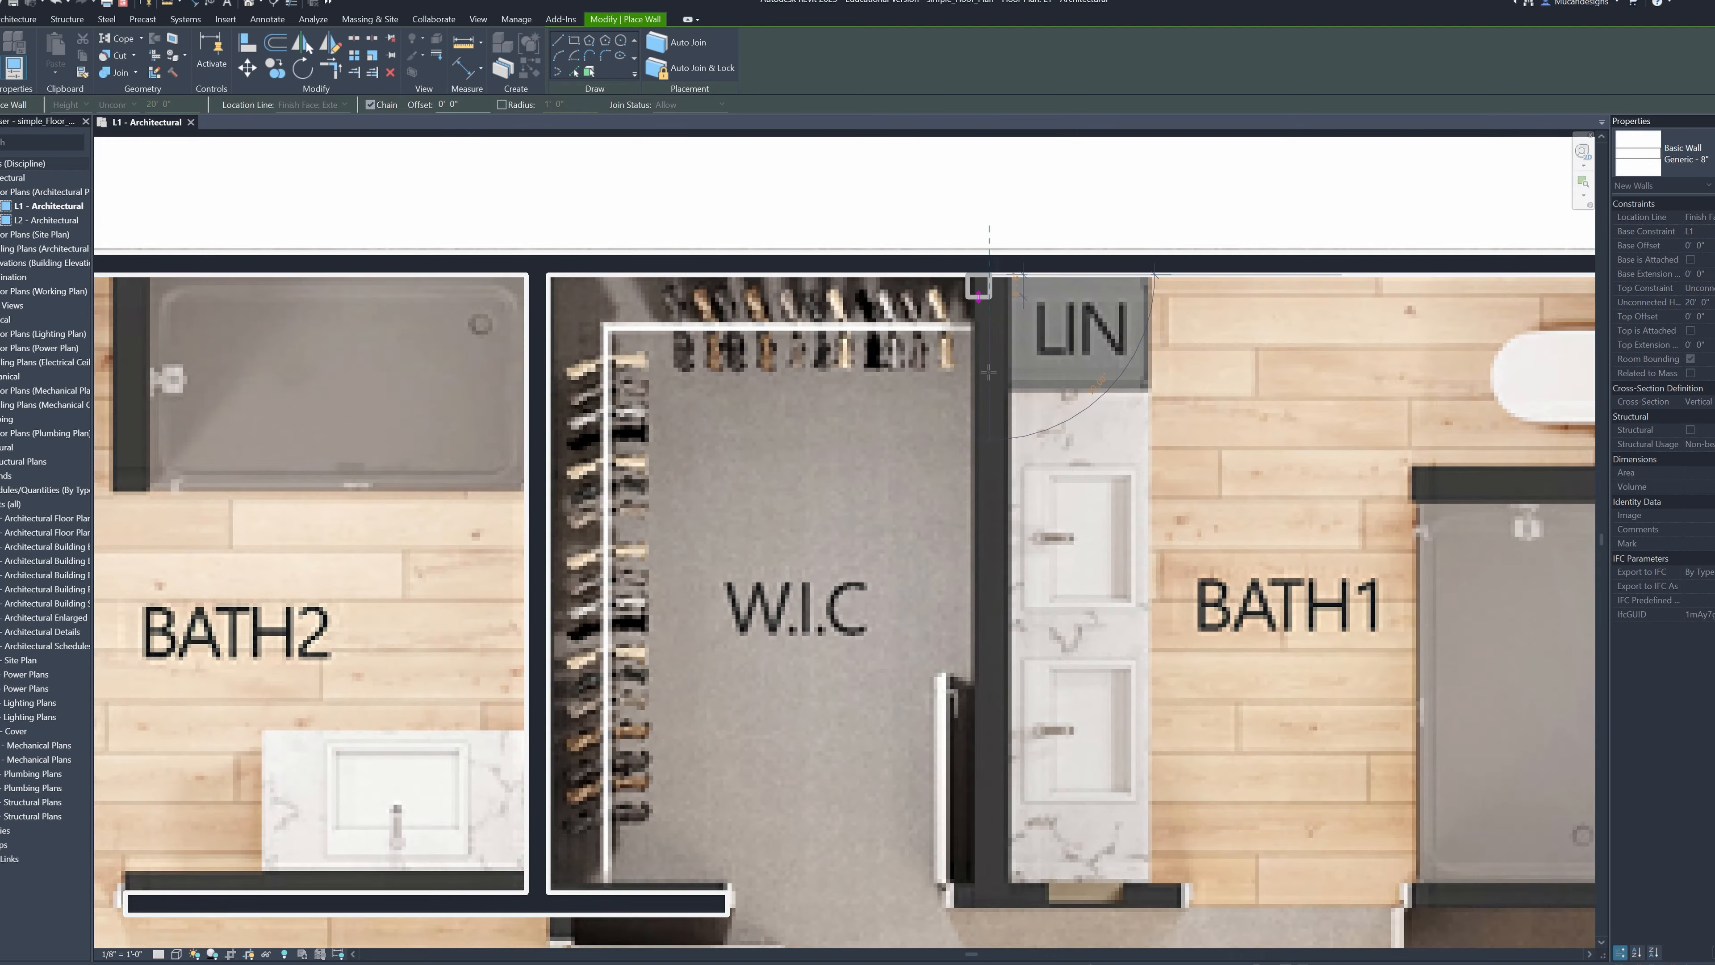
middle_drag(979, 608, 929, 468)
click(923, 764)
click(1137, 764)
key(Escape)
Draw the short wall between BATH1's toilet and shower, from the right exterior wall to the shower's outer edge
middle_drag(1581, 336, 1194, 498)
scroll(1196, 499, up, 1)
click(1215, 505)
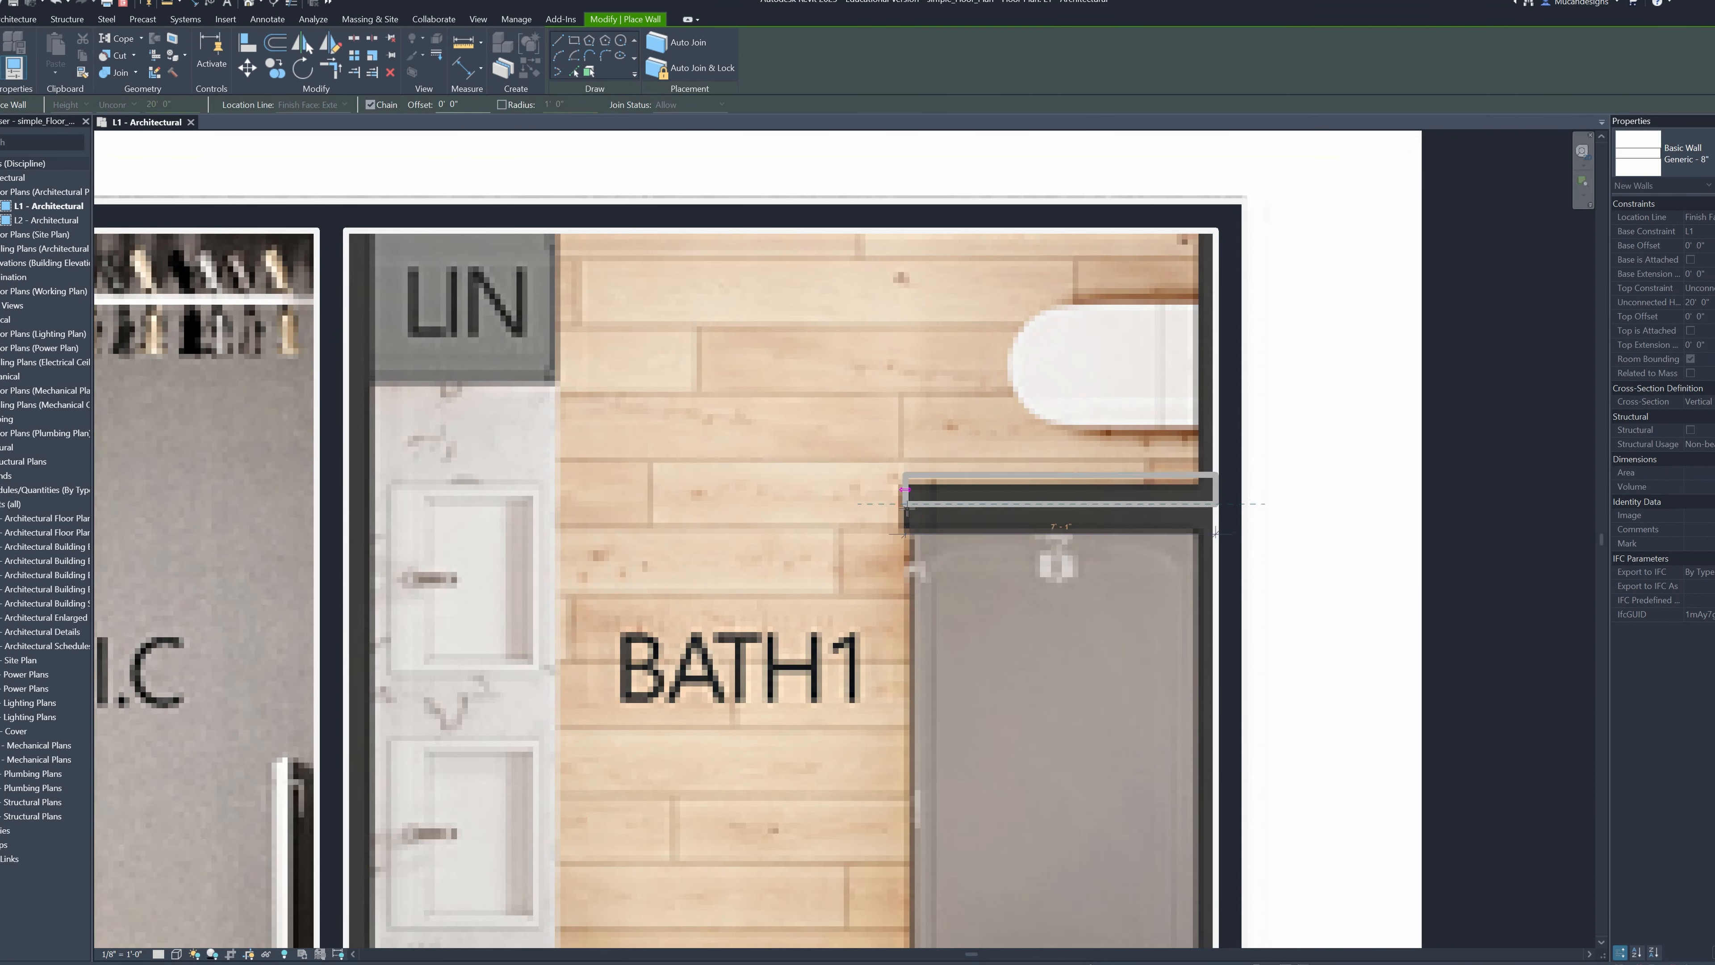
click(903, 505)
key(Escape)
Draw the wall below BATH1's shower from the exterior wall to the edge of the door opening
scroll(945, 540, down, 1)
middle_drag(1259, 893, 1104, 595)
click(994, 601)
click(762, 605)
key(Escape)
scroll(1080, 495, down, 3)
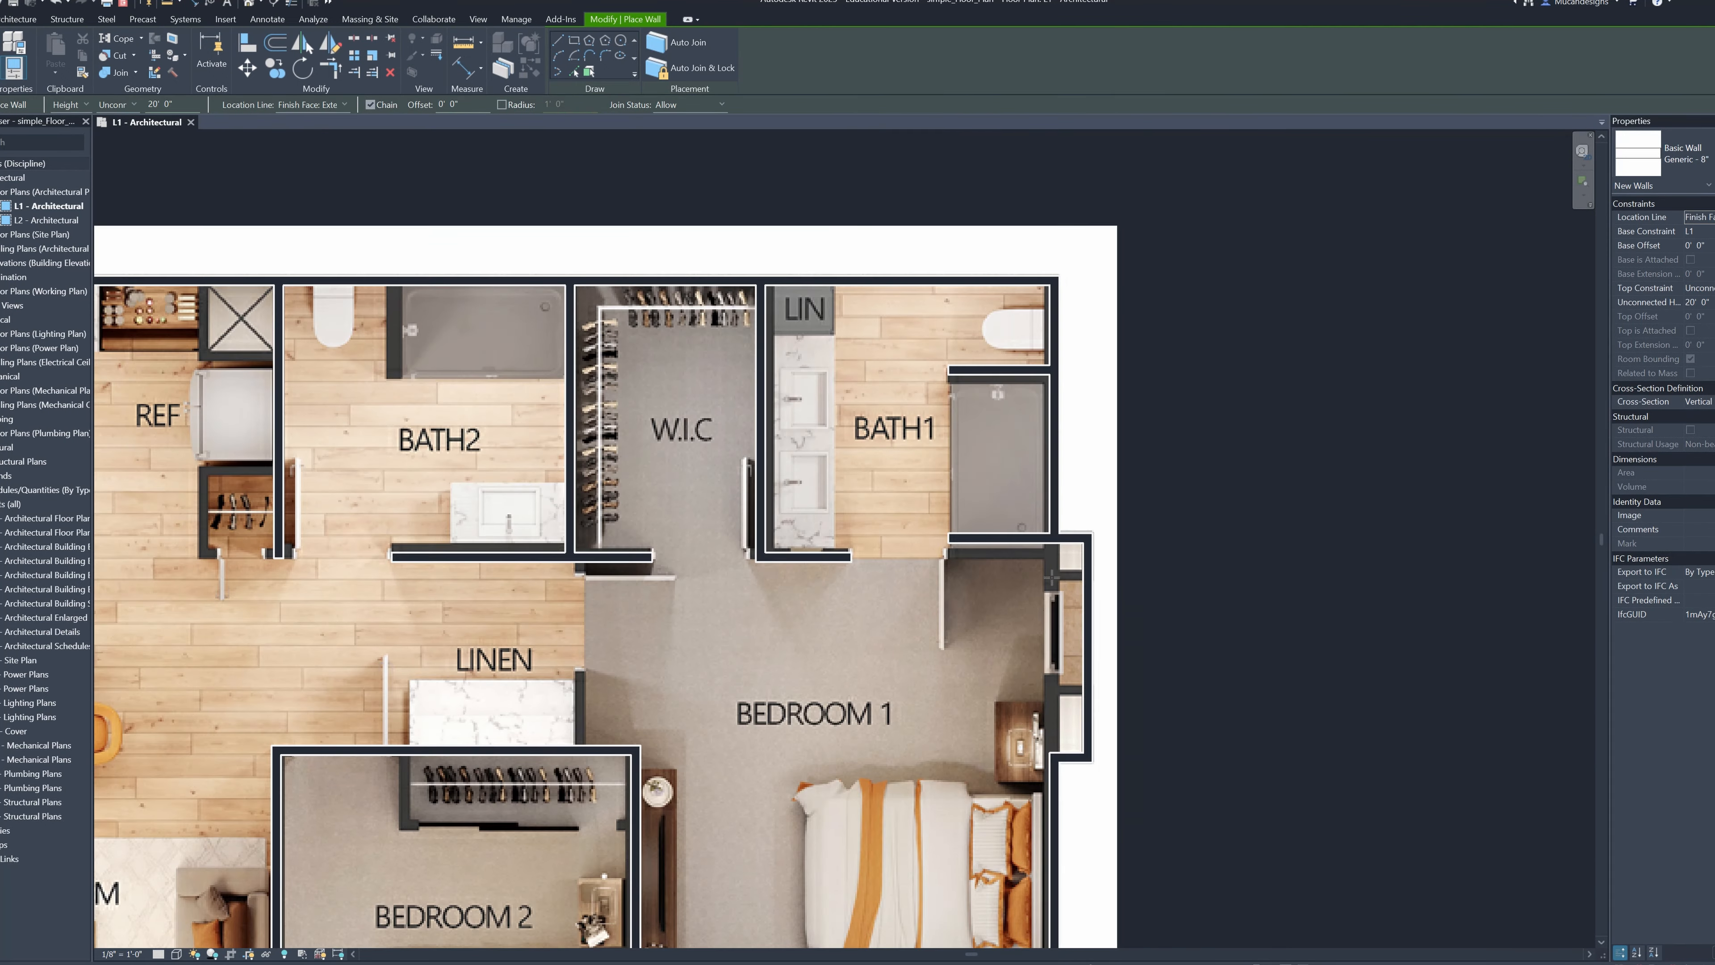
Draw the short wall between the kitchen counter and the W/D closet, starting at the left exterior wall
middle_drag(1081, 496, 1140, 399)
scroll(473, 379, down, 1)
middle_drag(472, 378, 1208, 377)
scroll(688, 411, up, 4)
click(690, 407)
click(1054, 407)
key(Escape)
scroll(1053, 407, down, 3)
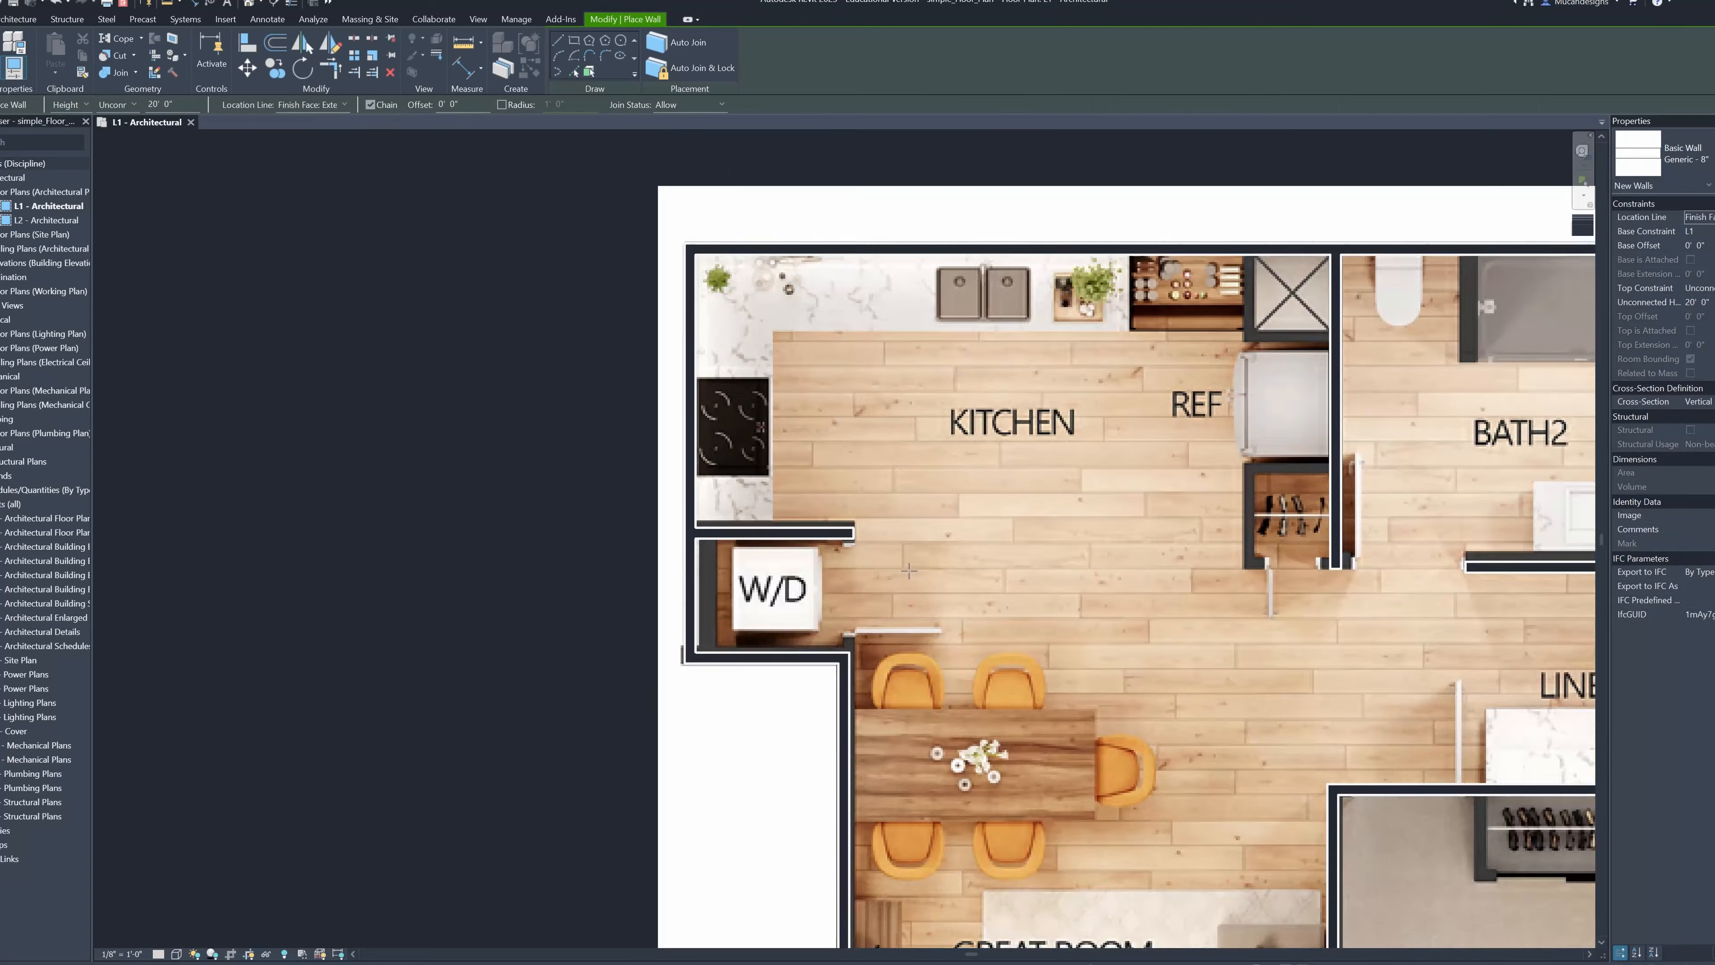
Try to enclose the crossed shaft above the refrigerator with a wall on its left side and one below it
scroll(1249, 256, up, 3)
click(976, 274)
click(976, 502)
click(1207, 502)
key(Escape)
Delete the two walls drawn around the crossed shaft above the refrigerator
click(1033, 519)
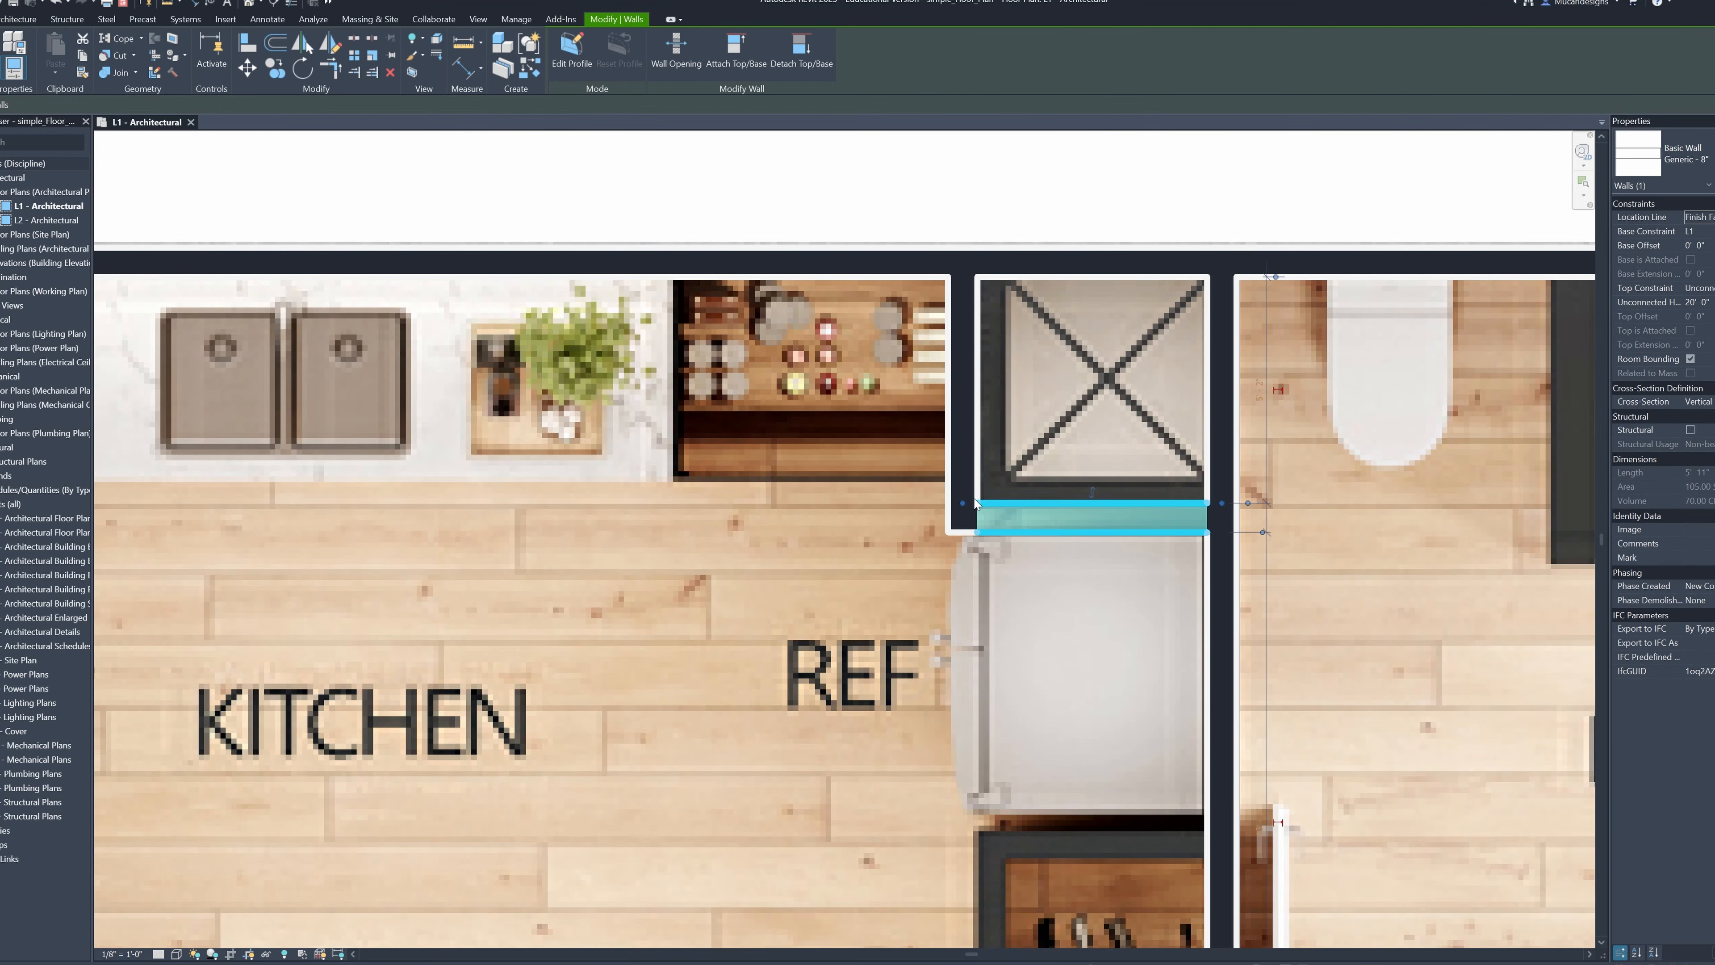
click(973, 463)
key(Delete)
click(972, 506)
key(Delete)
Draw the upper, left and lower walls of the small closet below the refrigerator, tying them into BATH2's left wall
scroll(1141, 907, down, 1)
middle_drag(1142, 907, 984, 516)
scroll(983, 516, up, 1)
key(w)
key(a)
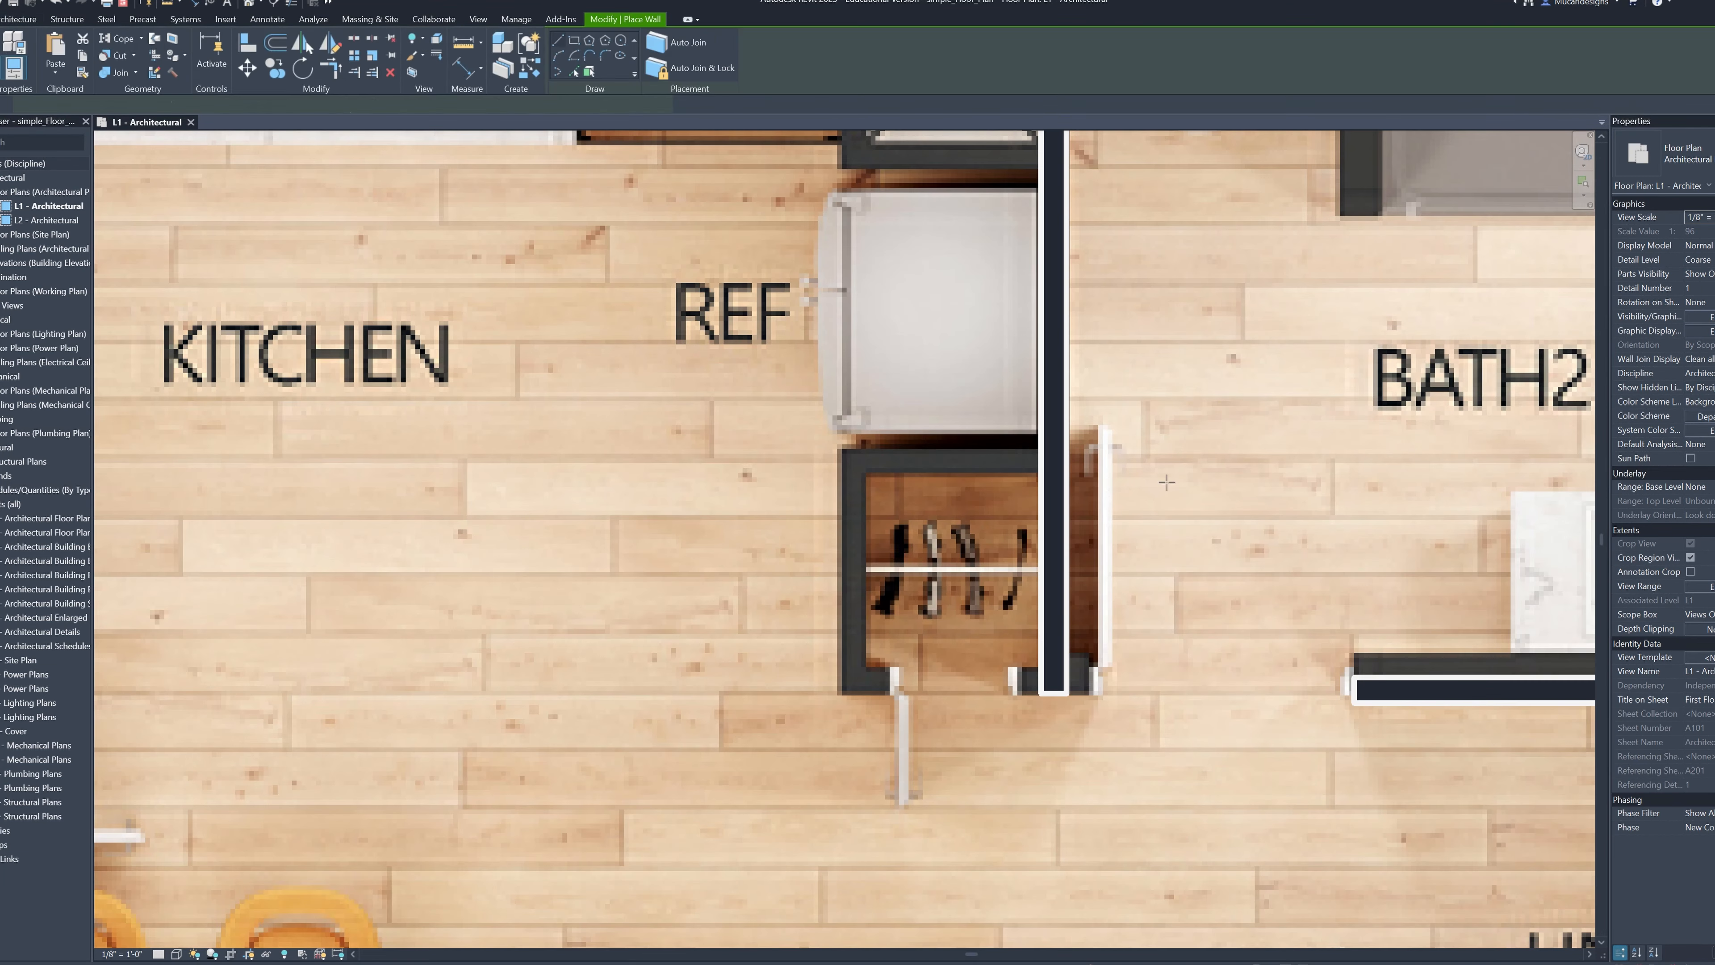
scroll(1039, 467, up, 2)
click(1036, 451)
click(772, 450)
click(772, 766)
click(1036, 766)
key(Escape)
scroll(1250, 770, down, 3)
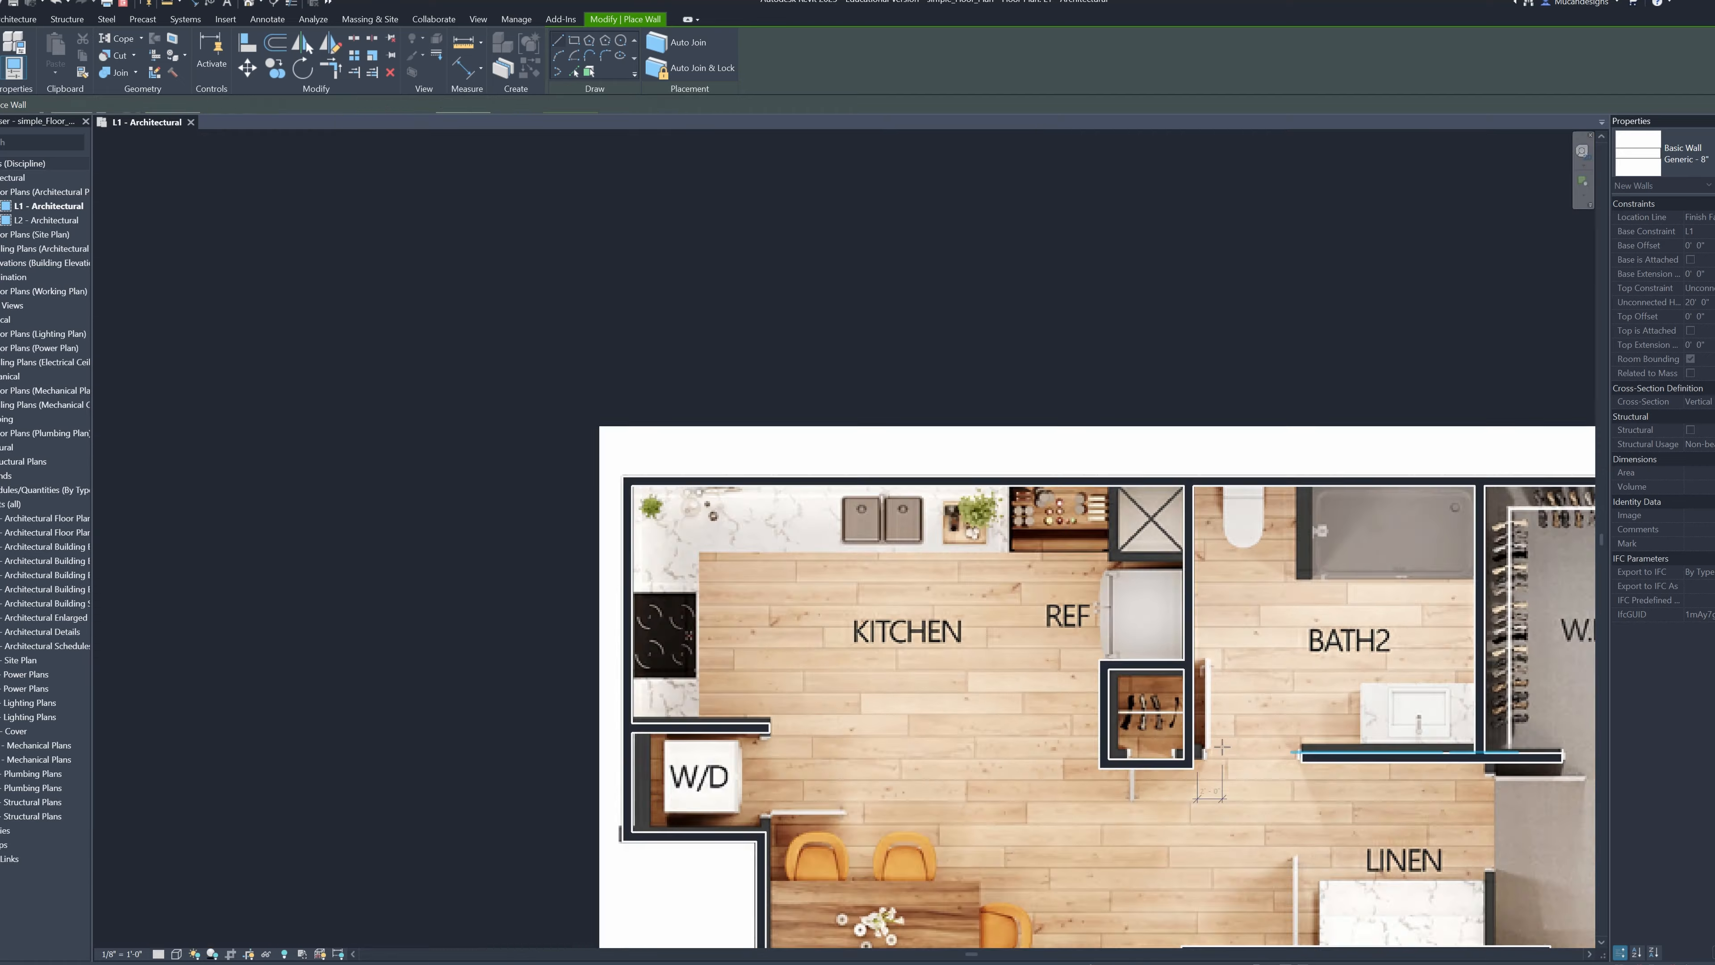
Draw the short wall between BATH2's toilet and shower, running down from the upper exterior wall
scroll(877, 291, up, 2)
click(879, 291)
click(880, 506)
key(Escape)
scroll(811, 473, down, 2)
scroll(922, 647, down, 4)
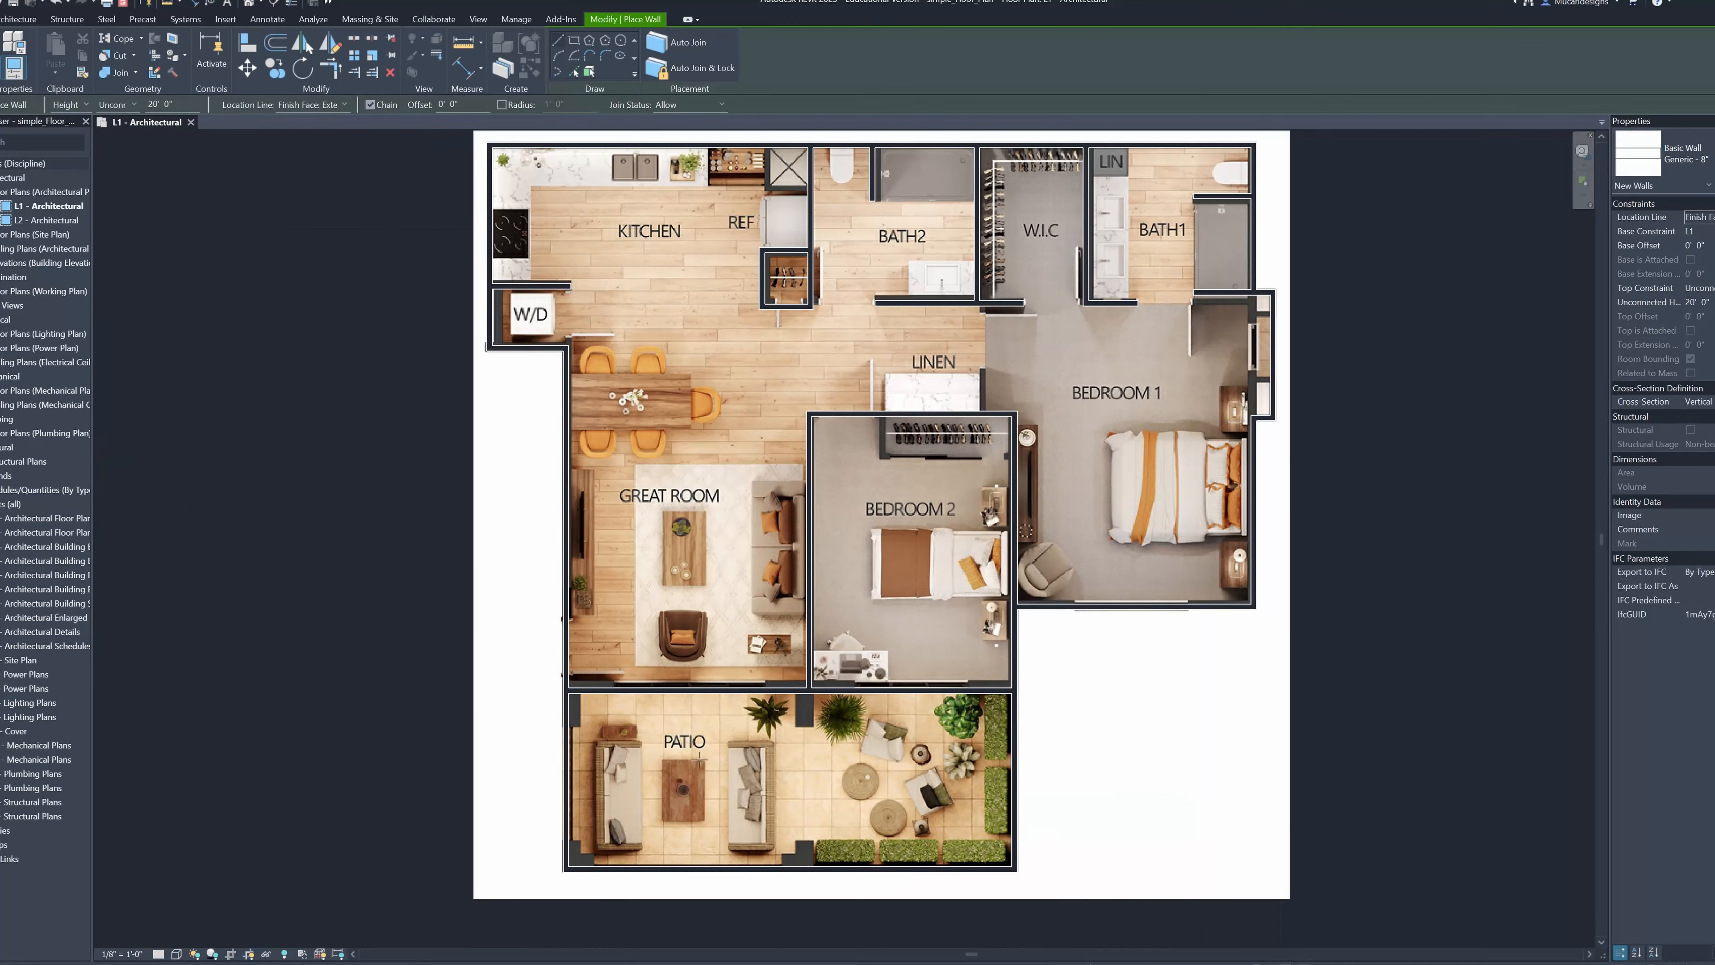
Hide the floor plan image in the L1 view so only the traced walls are displayed
scroll(733, 258, down, 1)
key(Escape)
scroll(1062, 576, up, 1)
middle_drag(973, 414, 917, 522)
click(1060, 576)
scroll(1056, 576, down, 1)
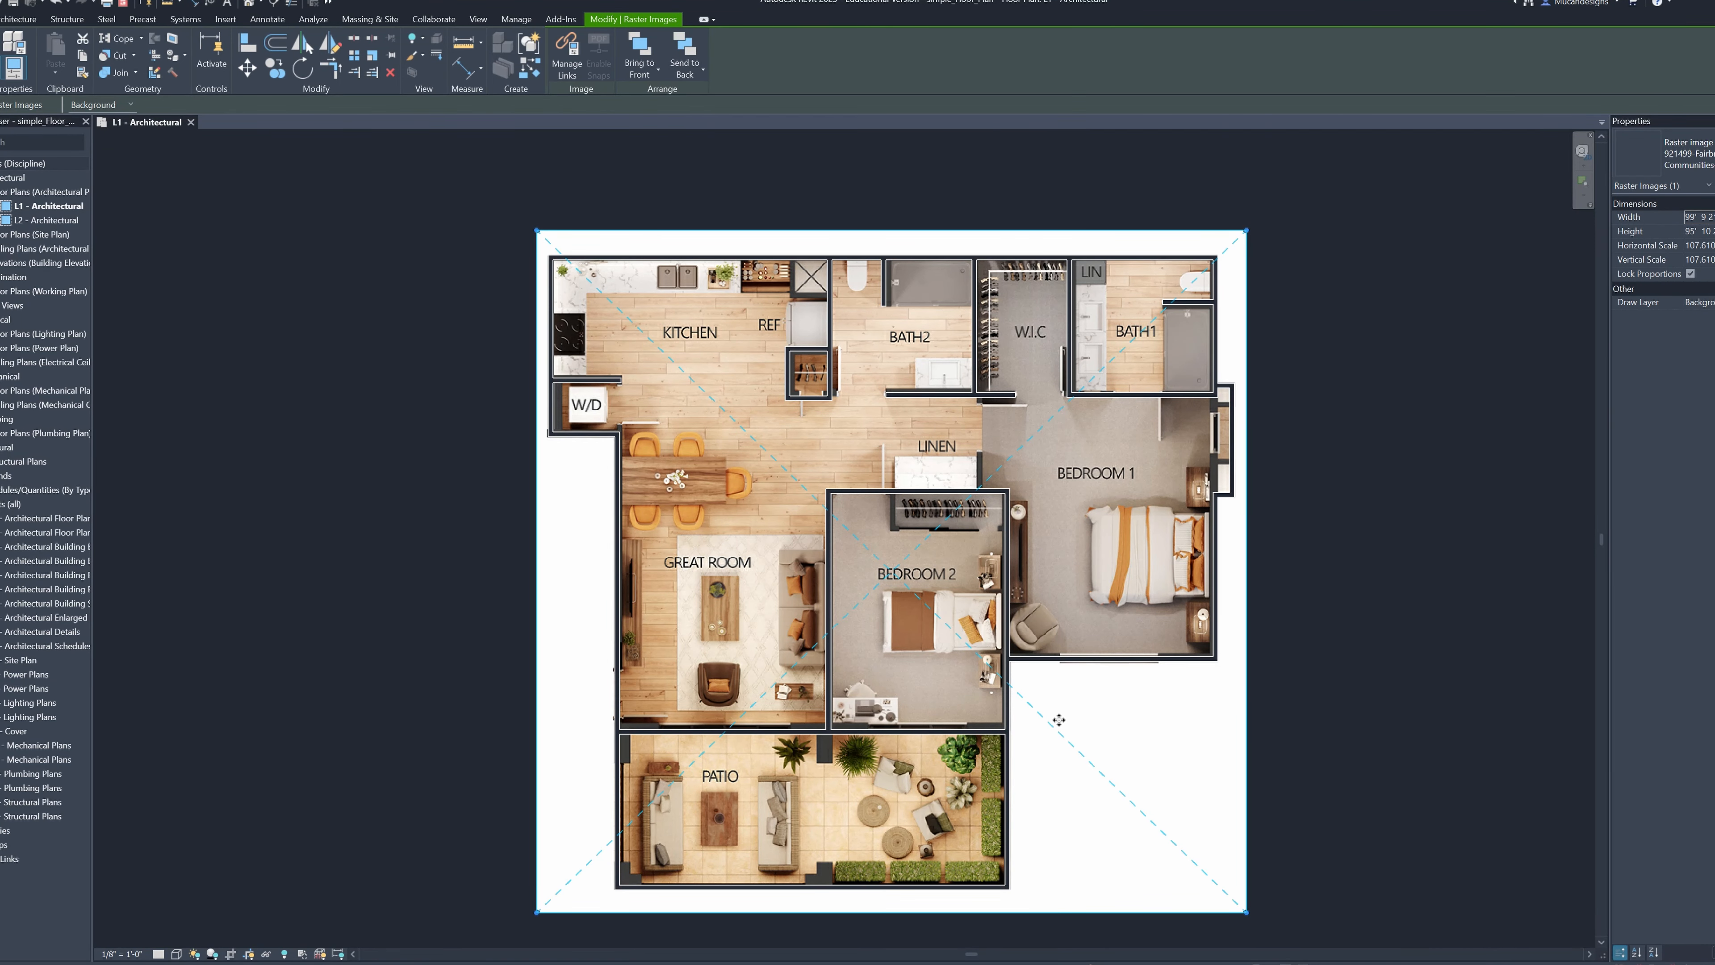
right_click(1040, 734)
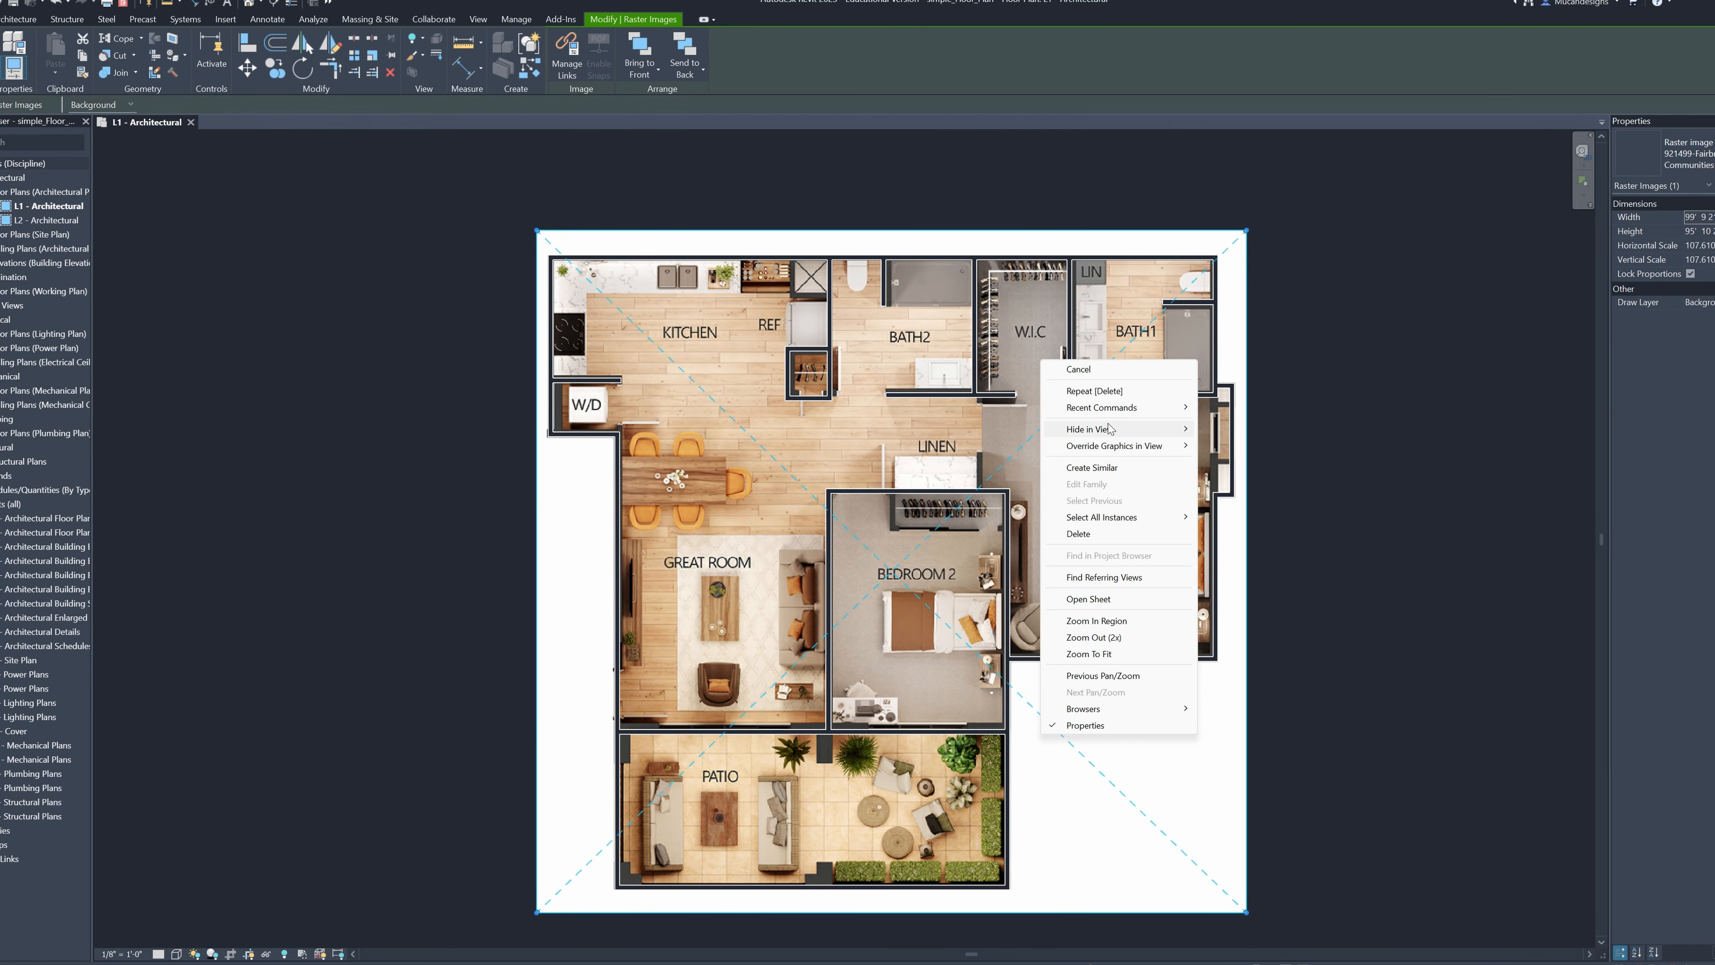
mouse_move(1116, 432)
click(1222, 432)
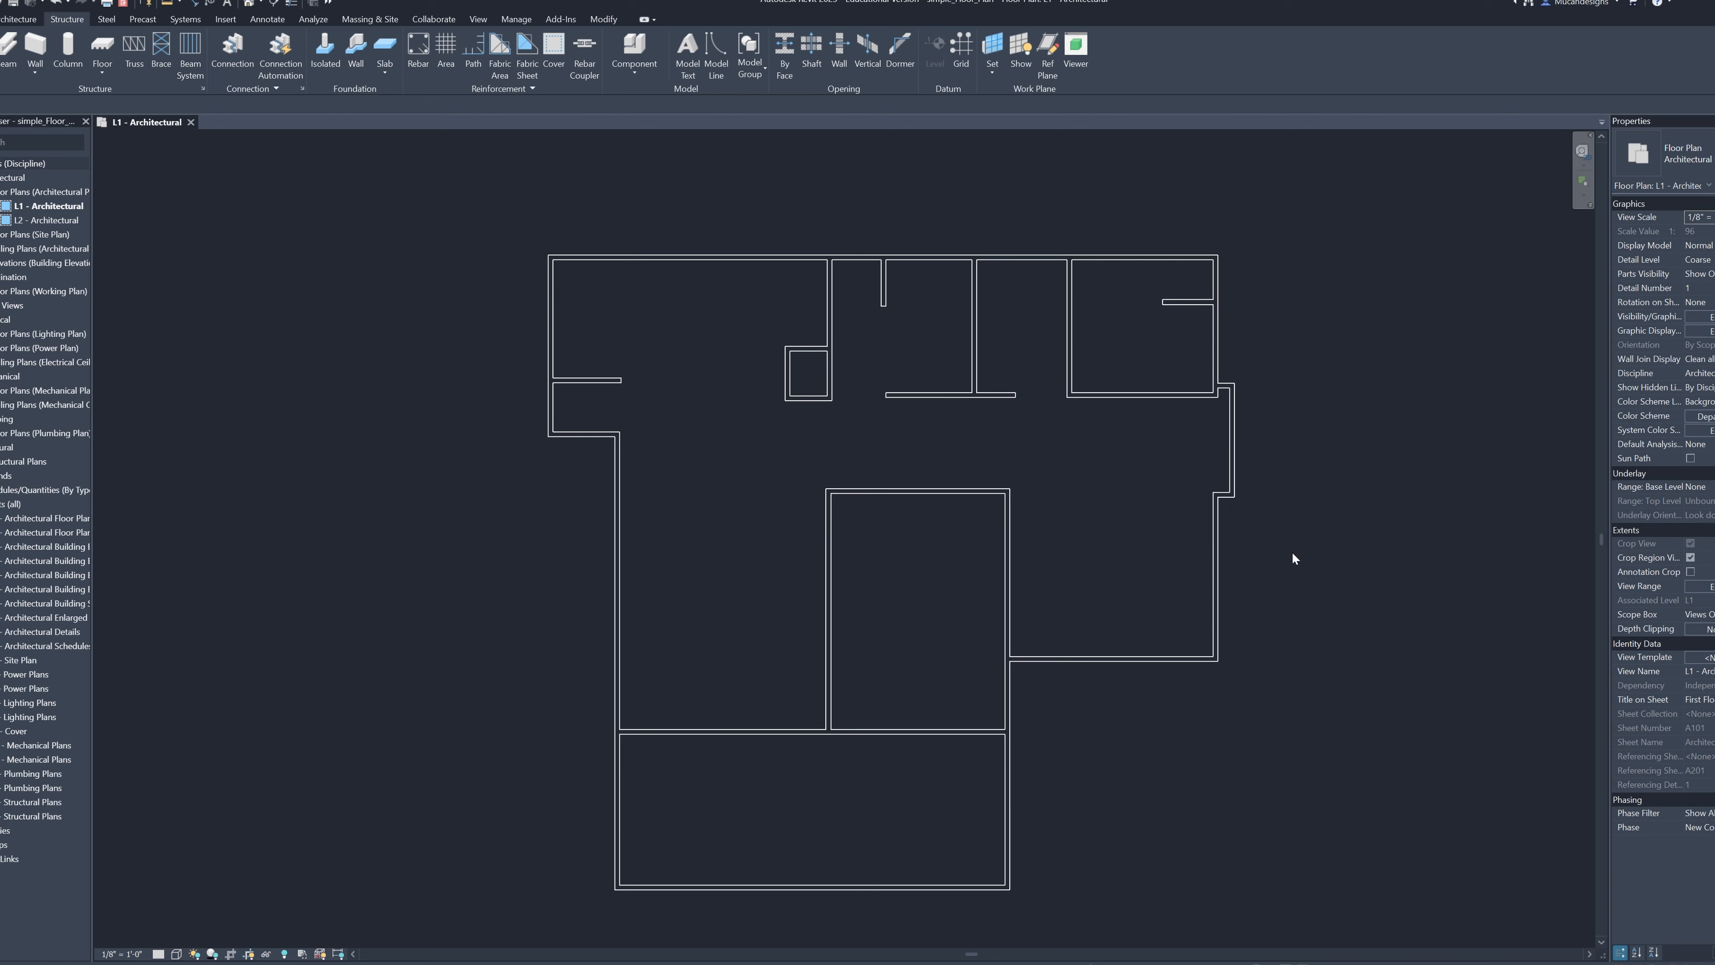
Place a linear dimension for the patio's overall width below its lower exterior wall
middle_drag(1276, 532, 1244, 484)
middle_drag(1107, 530, 956, 531)
scroll(775, 541, up, 1)
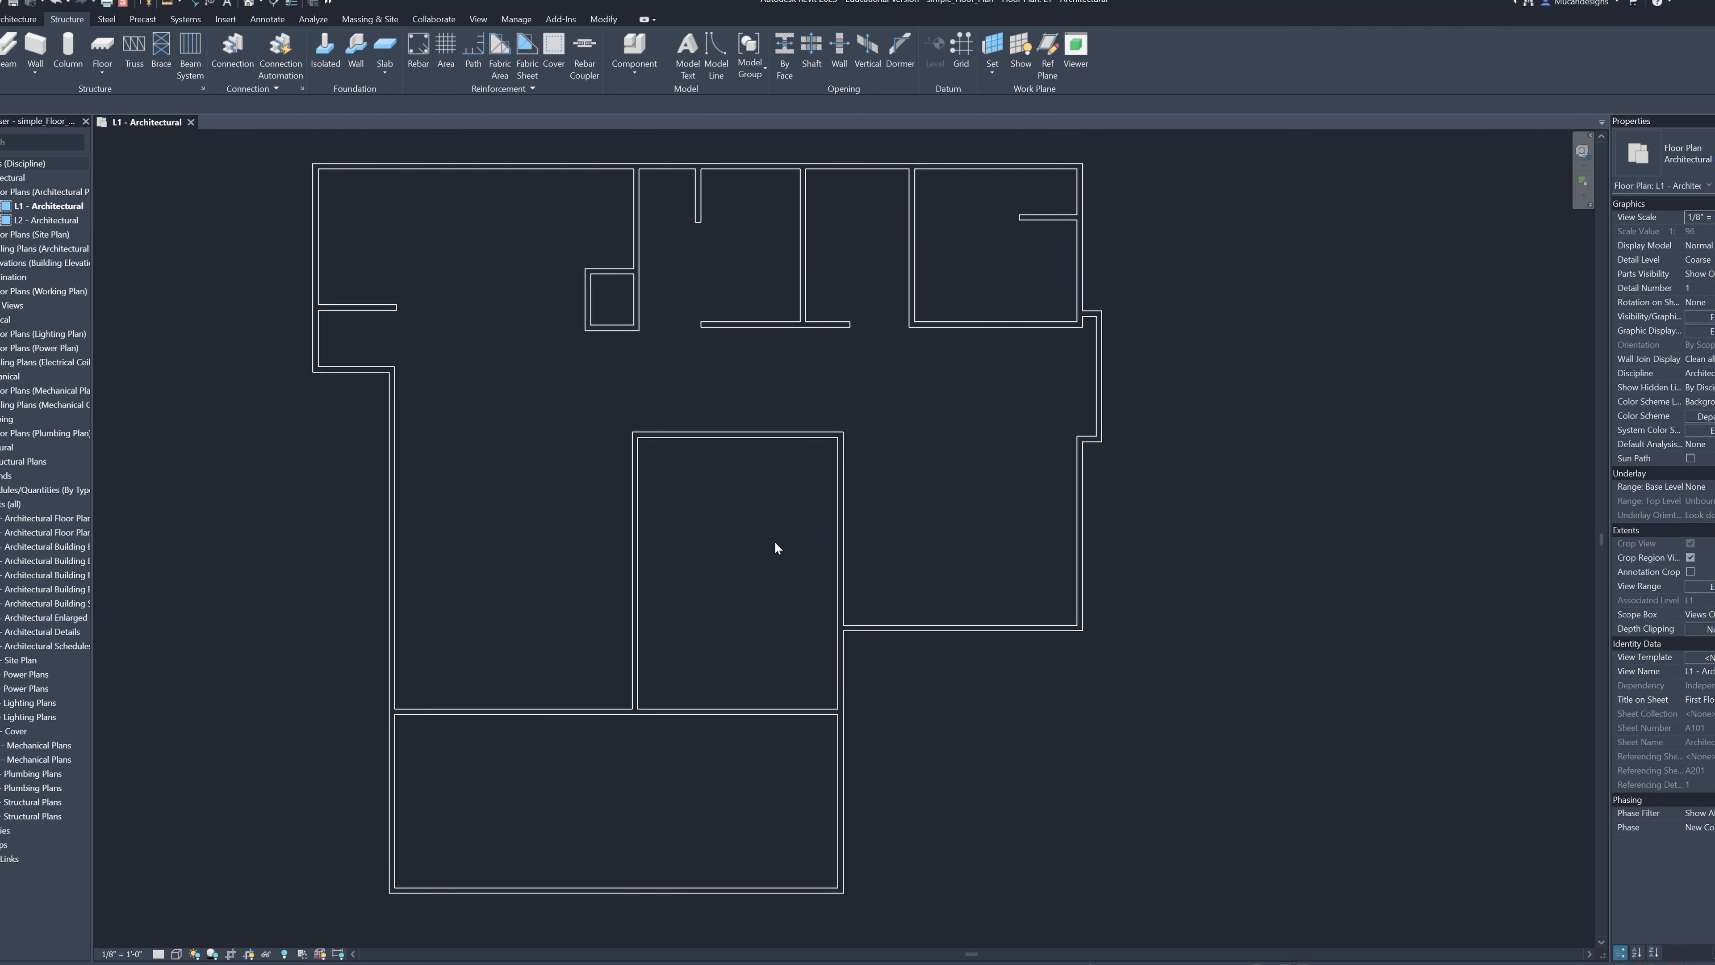
middle_drag(775, 544, 1059, 488)
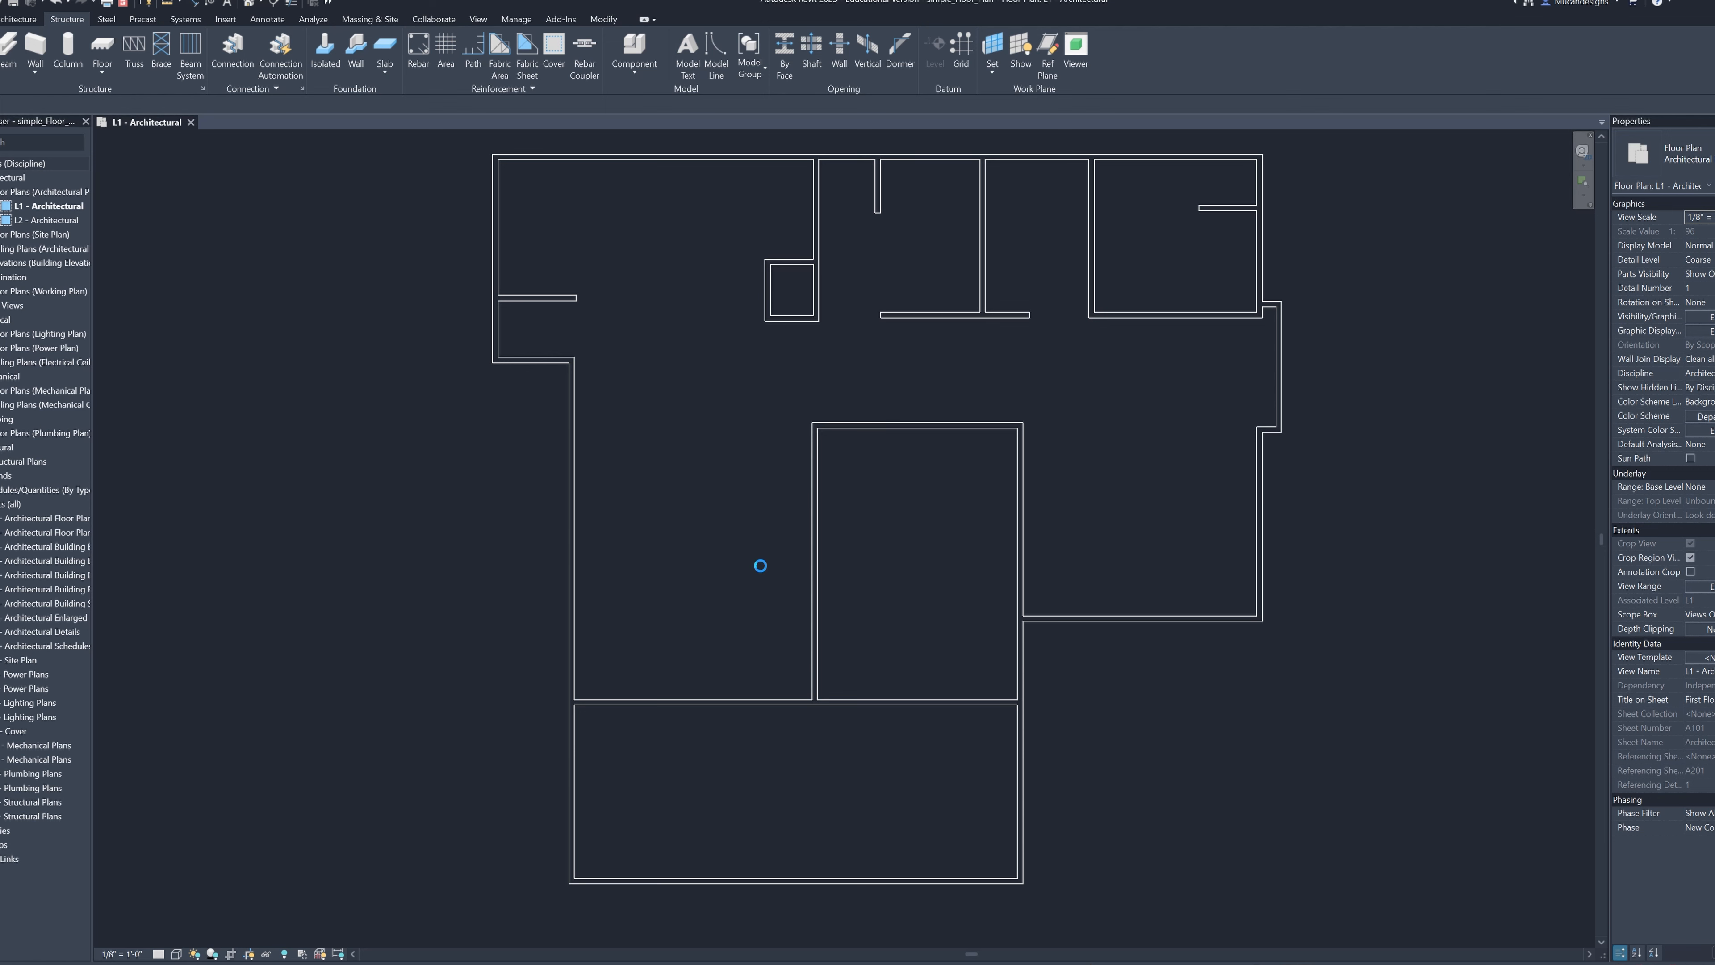
click(263, 19)
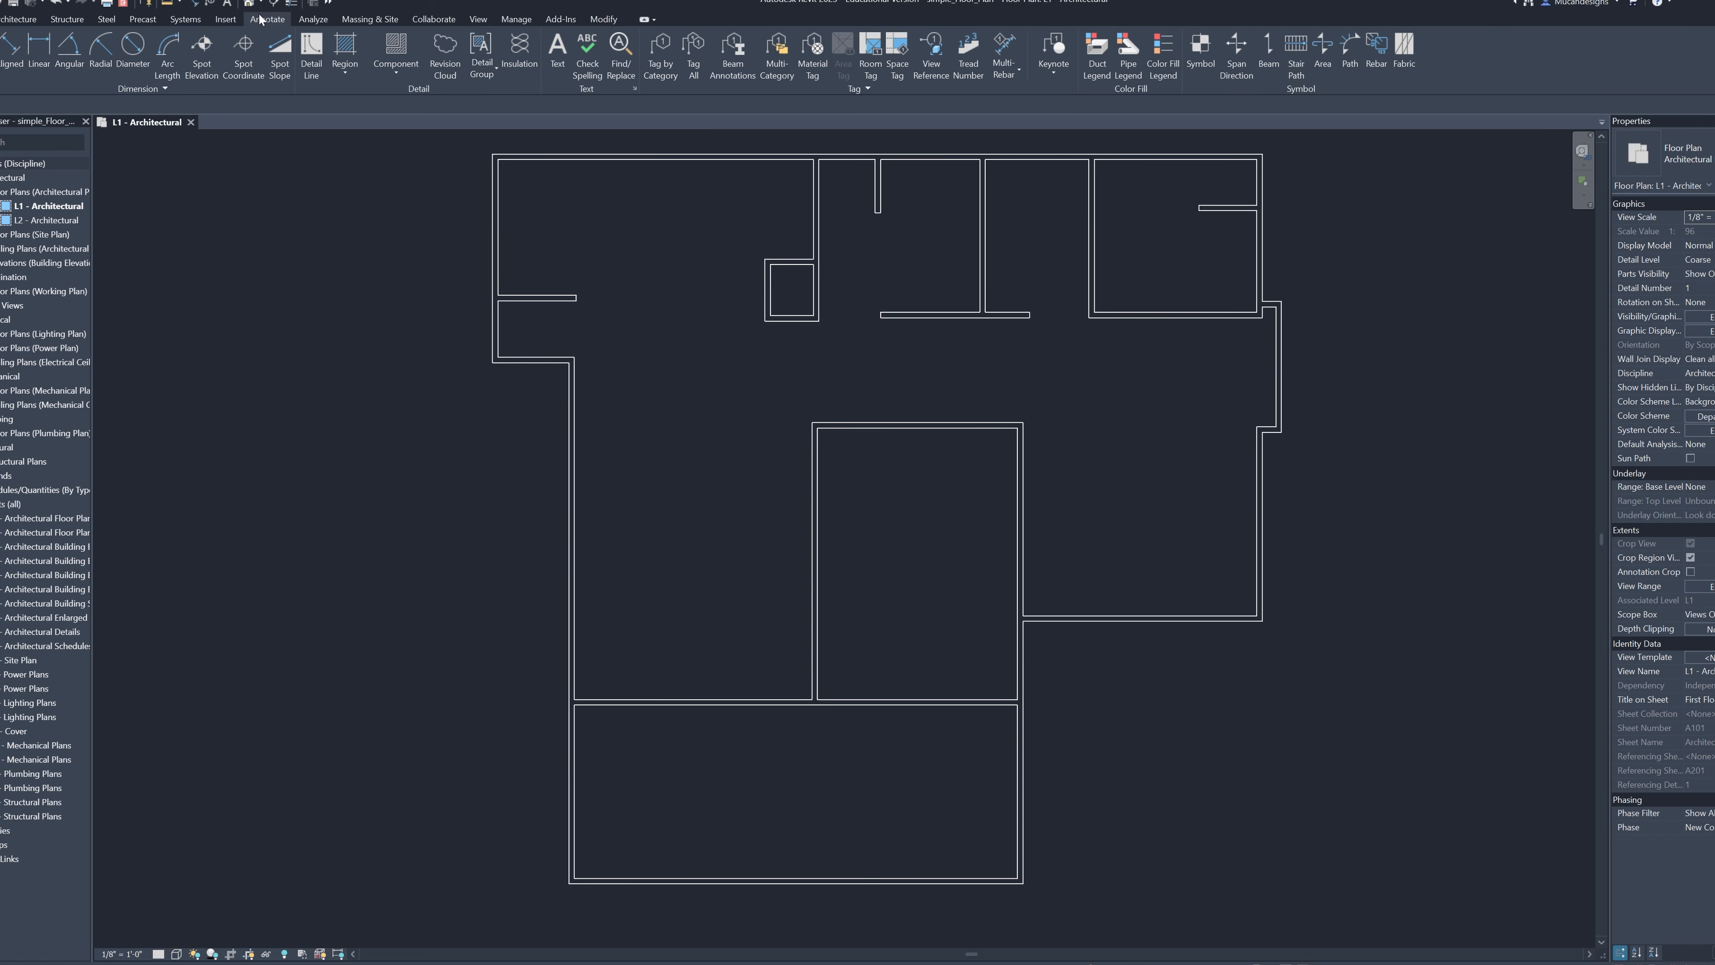
click(49, 33)
scroll(658, 651, up, 3)
click(513, 663)
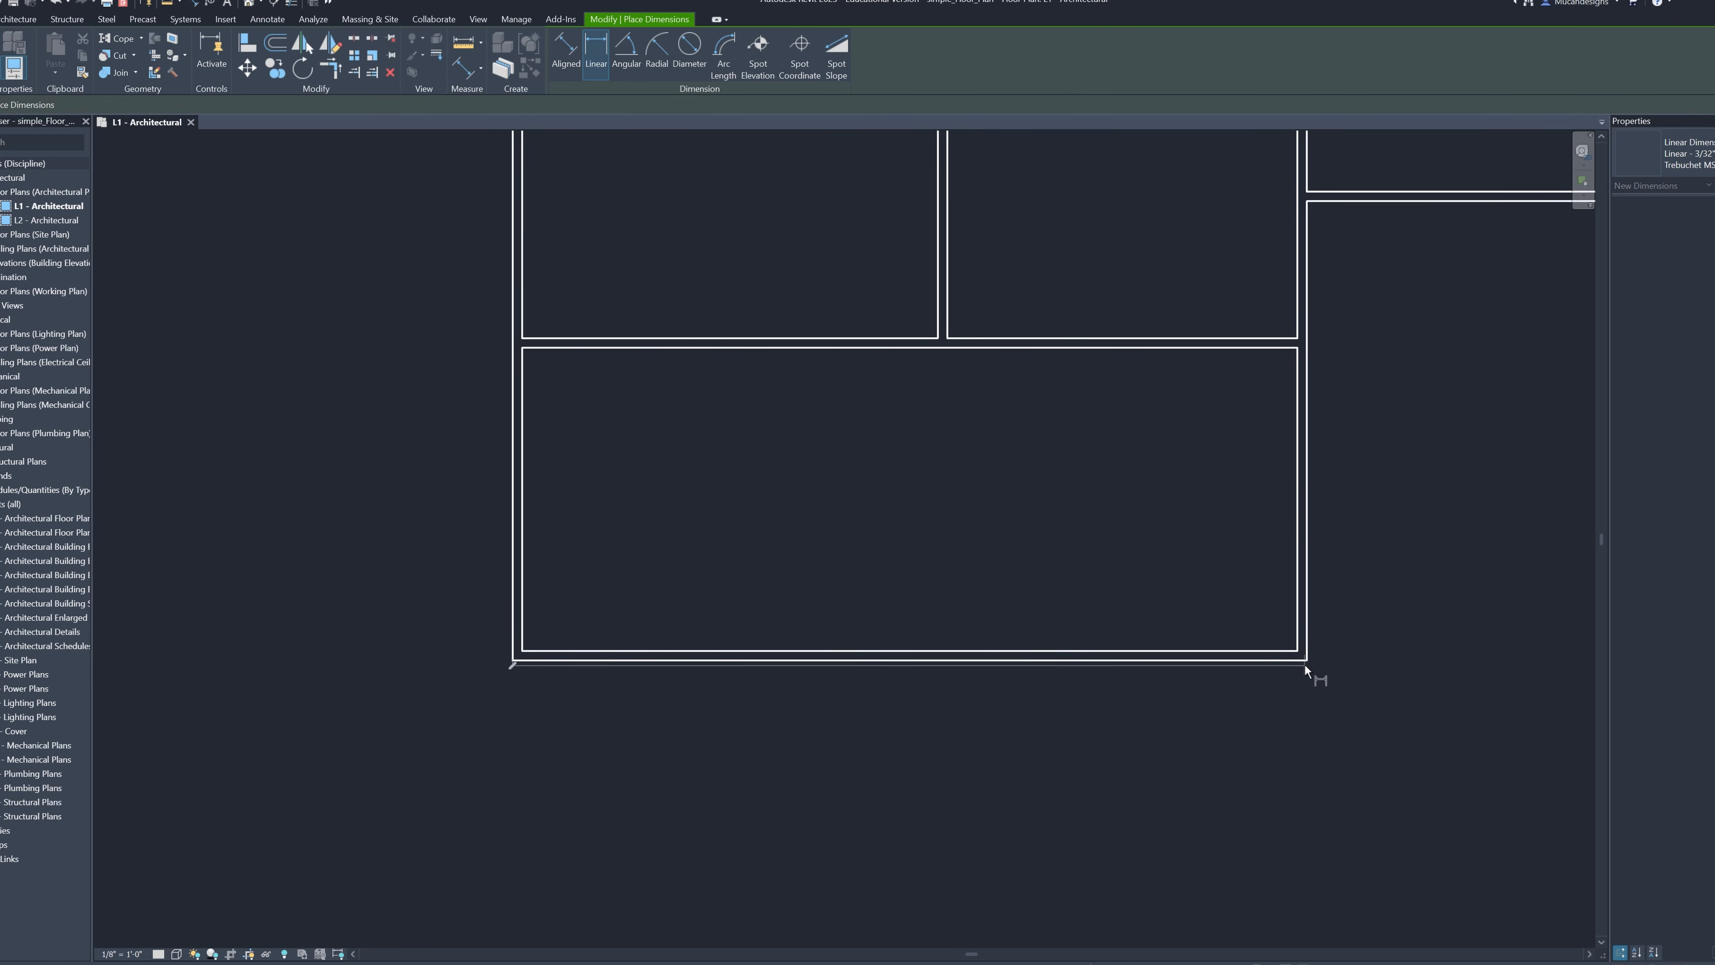
click(1305, 665)
click(1305, 708)
Place a vertical linear dimension beside the plan's lower right exterior wall, from the patio's bottom corner up to the inner corner above
scroll(892, 631, down, 3)
scroll(821, 416, up, 2)
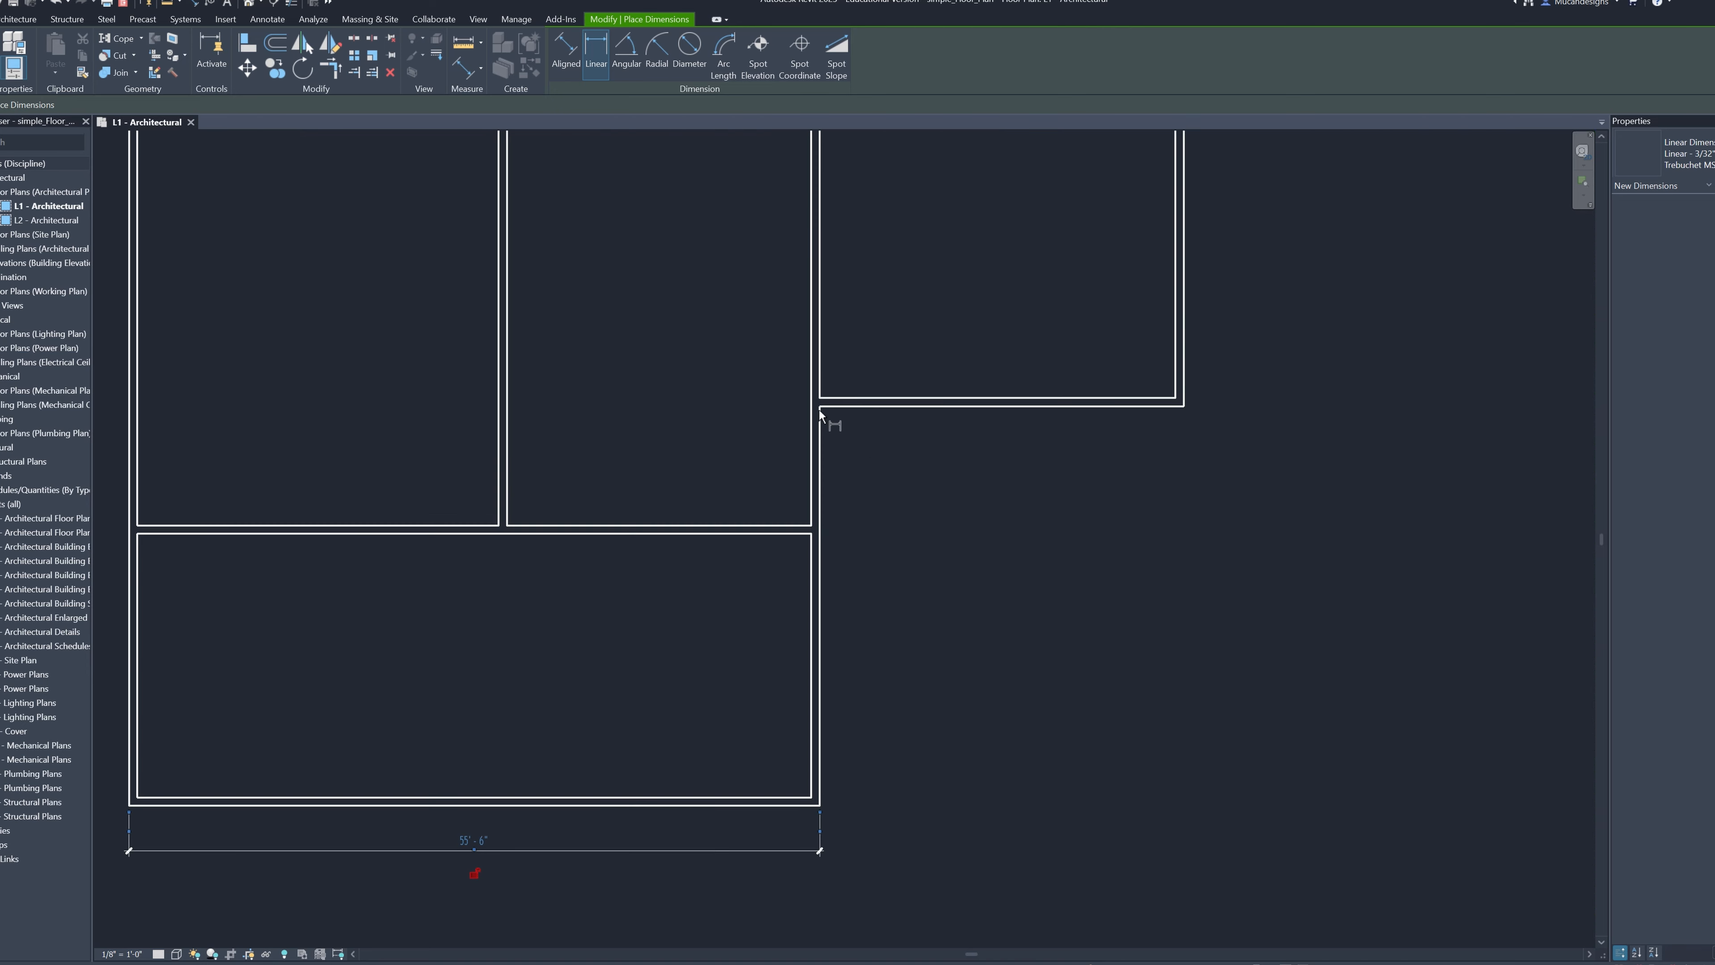
scroll(864, 773, up, 4)
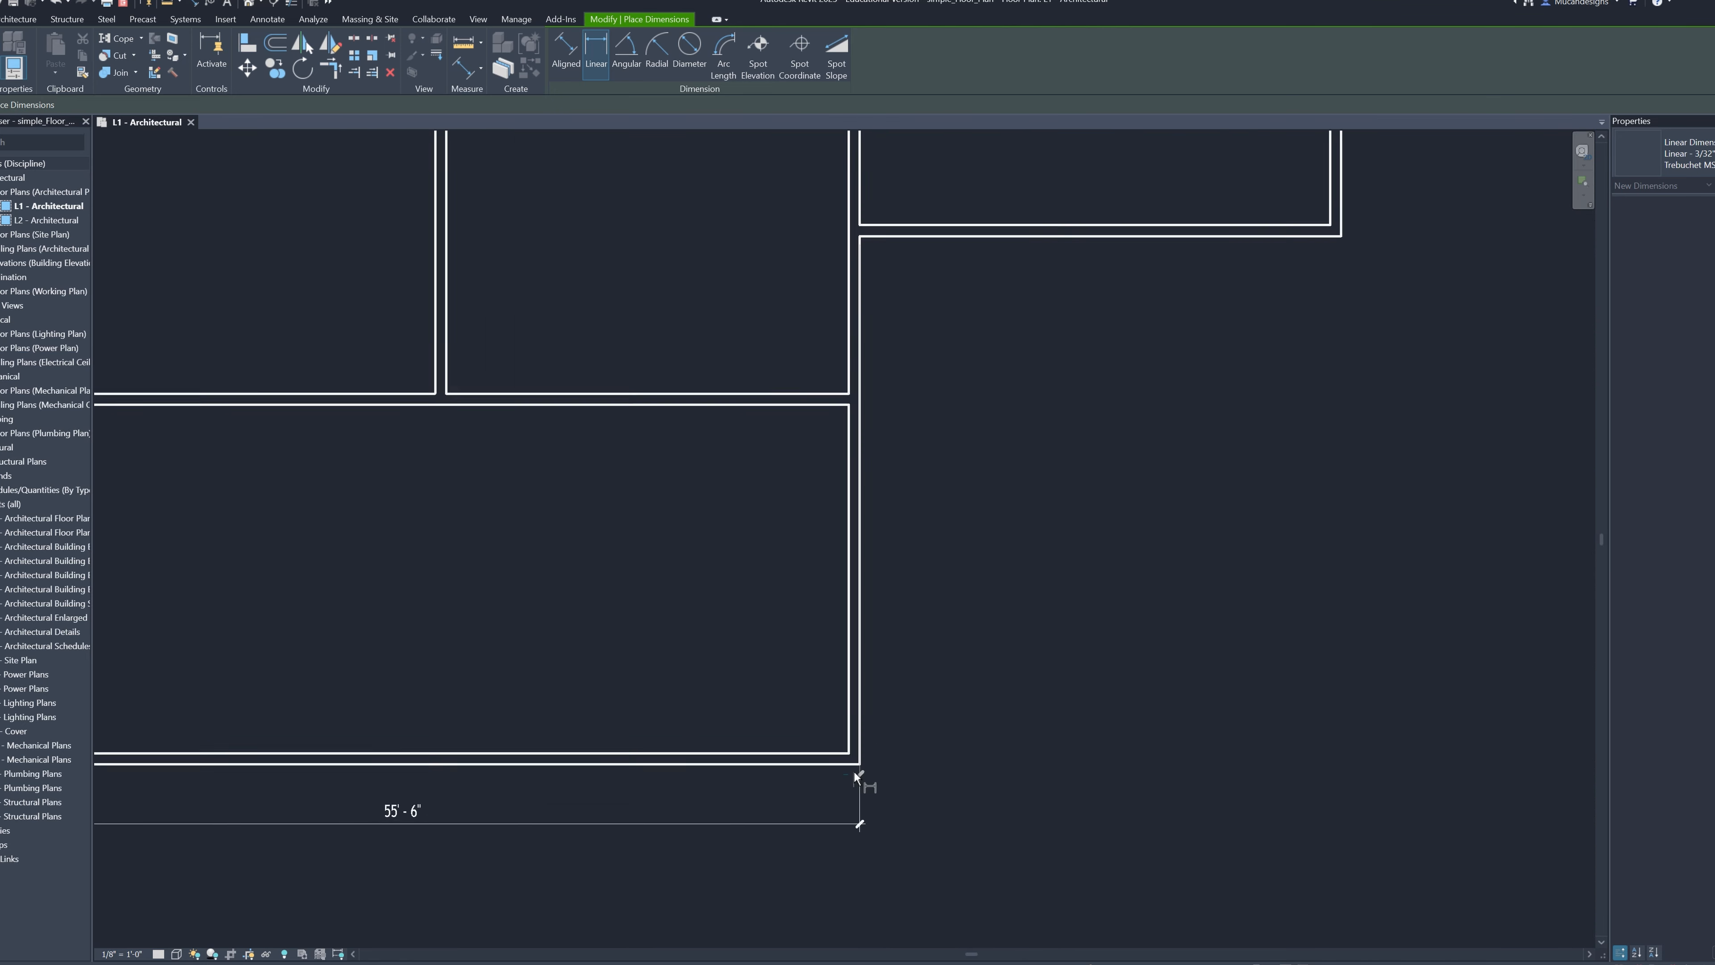
click(861, 765)
scroll(966, 751, down, 1)
click(976, 758)
Place a horizontal linear dimension below the exterior wall that extends right from the inner corner above the patio
middle_drag(959, 546, 906, 684)
scroll(832, 443, up, 1)
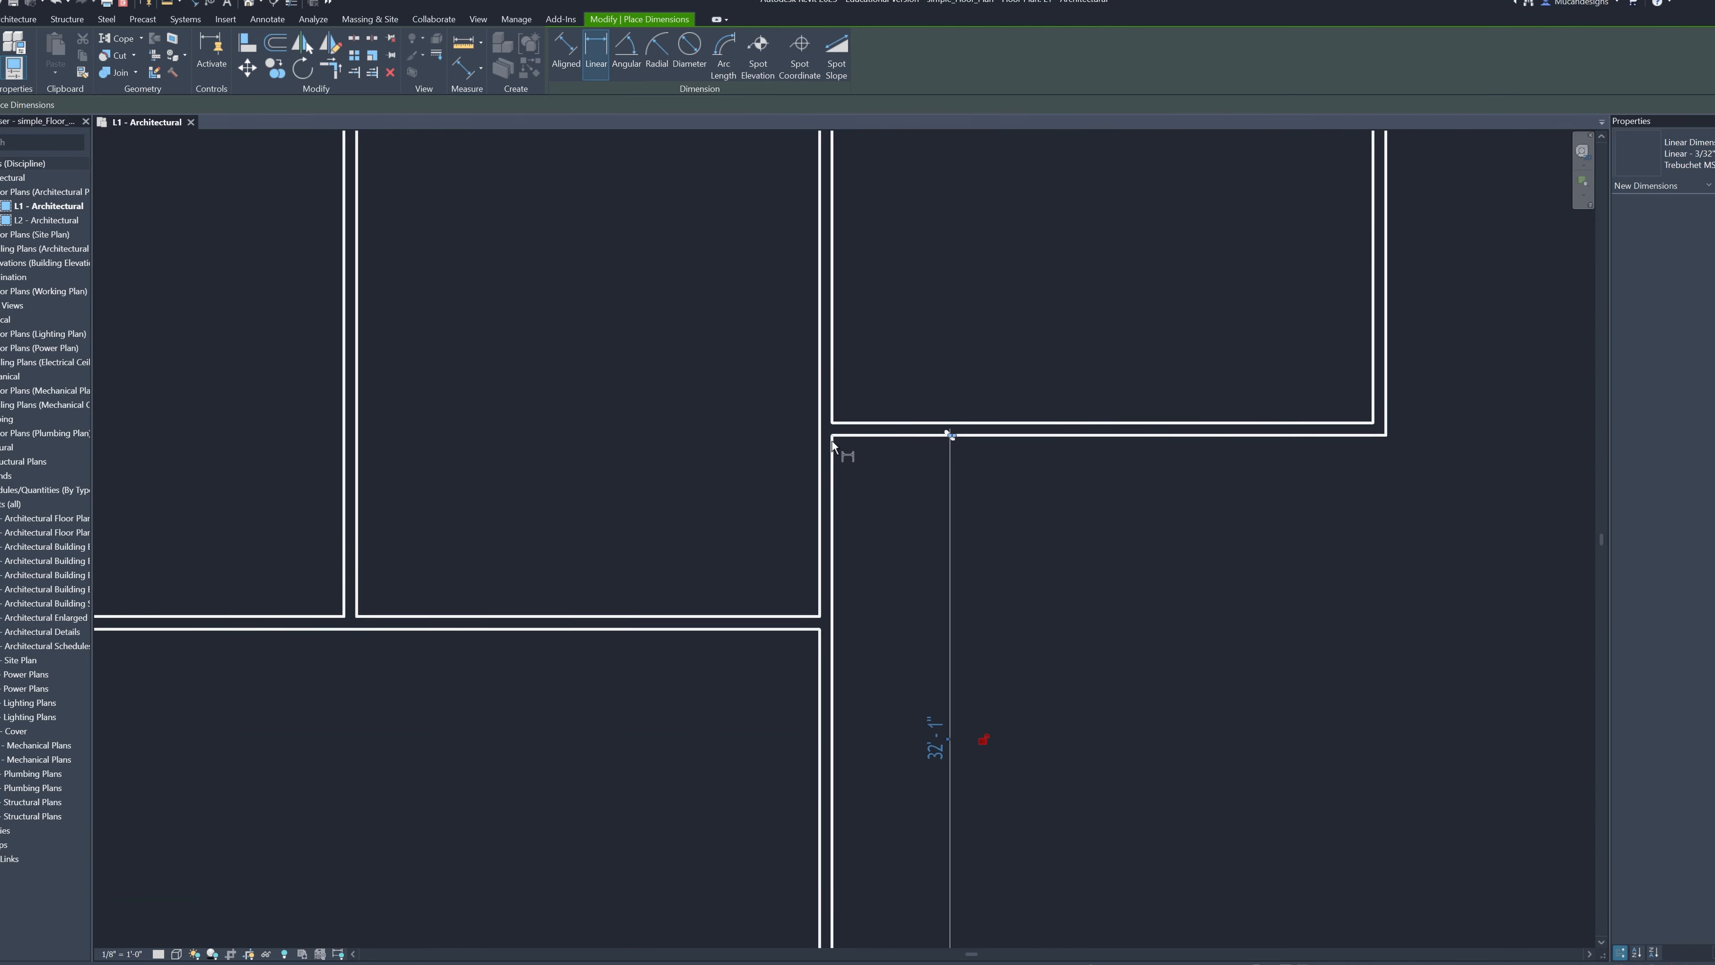
click(832, 431)
click(1385, 435)
click(1386, 520)
Place a vertical linear dimension beside the right exterior wall, from its lower corner up to the start of the small bump-out
scroll(1386, 519, down, 3)
middle_drag(1380, 419, 1018, 621)
scroll(1021, 439, up, 4)
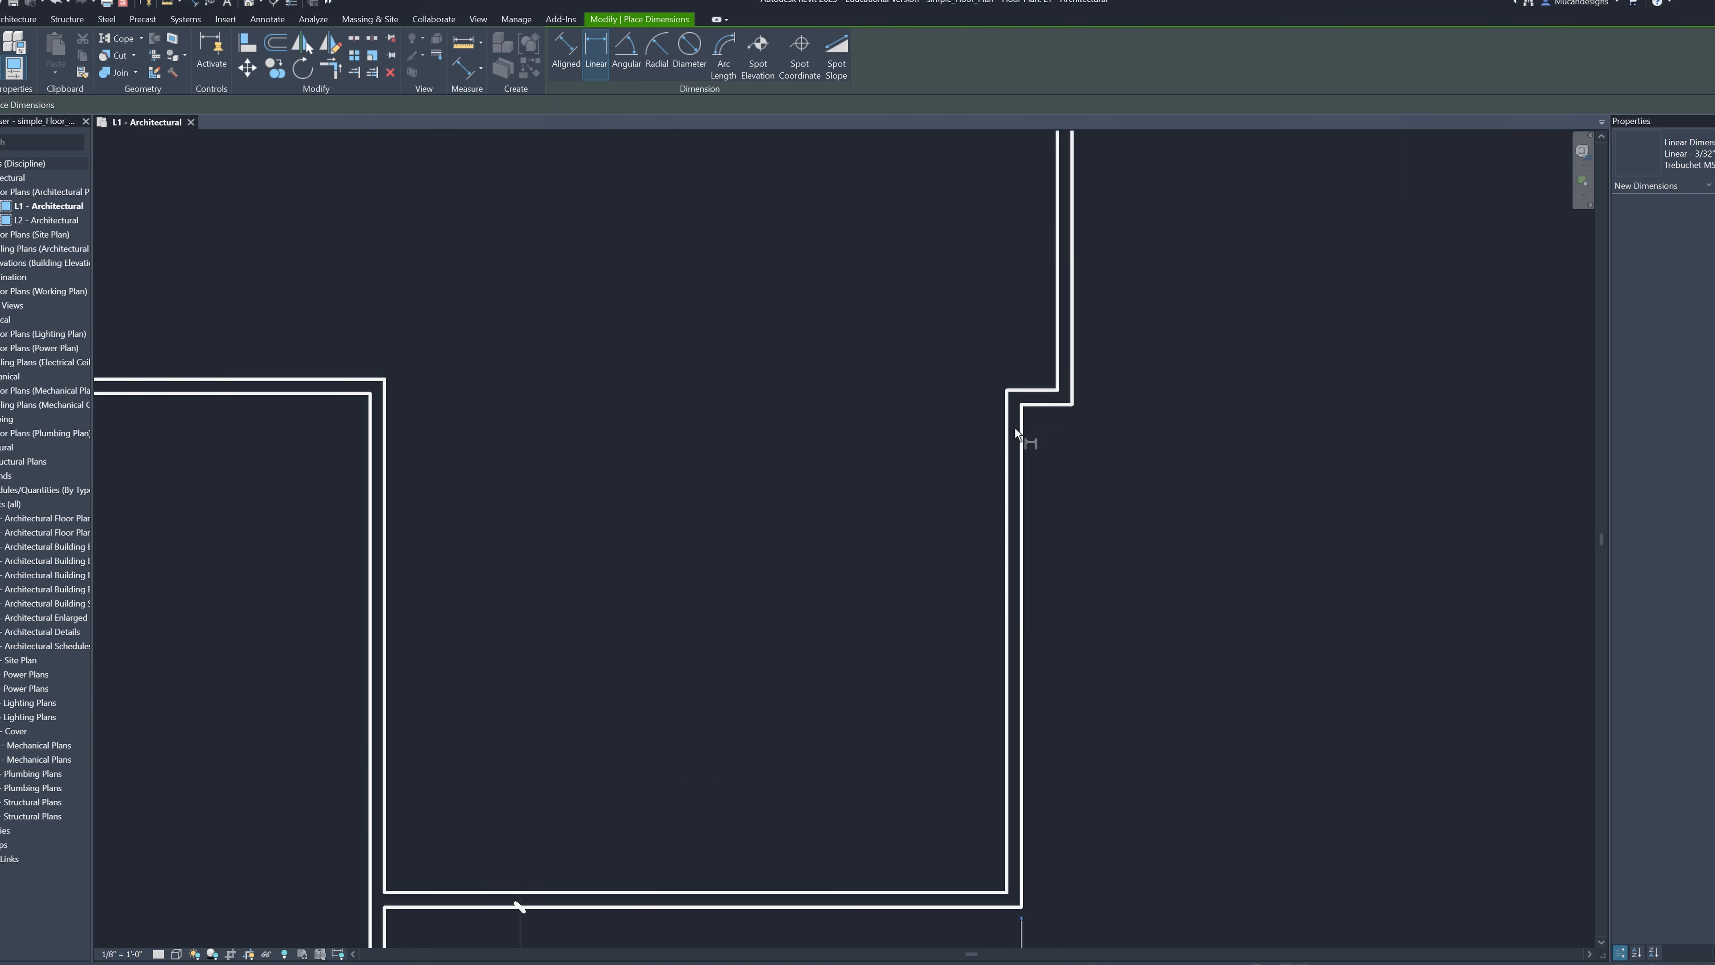
click(1022, 406)
middle_drag(1022, 804, 988, 560)
click(989, 663)
click(1078, 669)
Place a vertical linear dimension along the outer face of the bump-out on the right exterior wall
scroll(1077, 665, down, 3)
middle_drag(1067, 473, 992, 702)
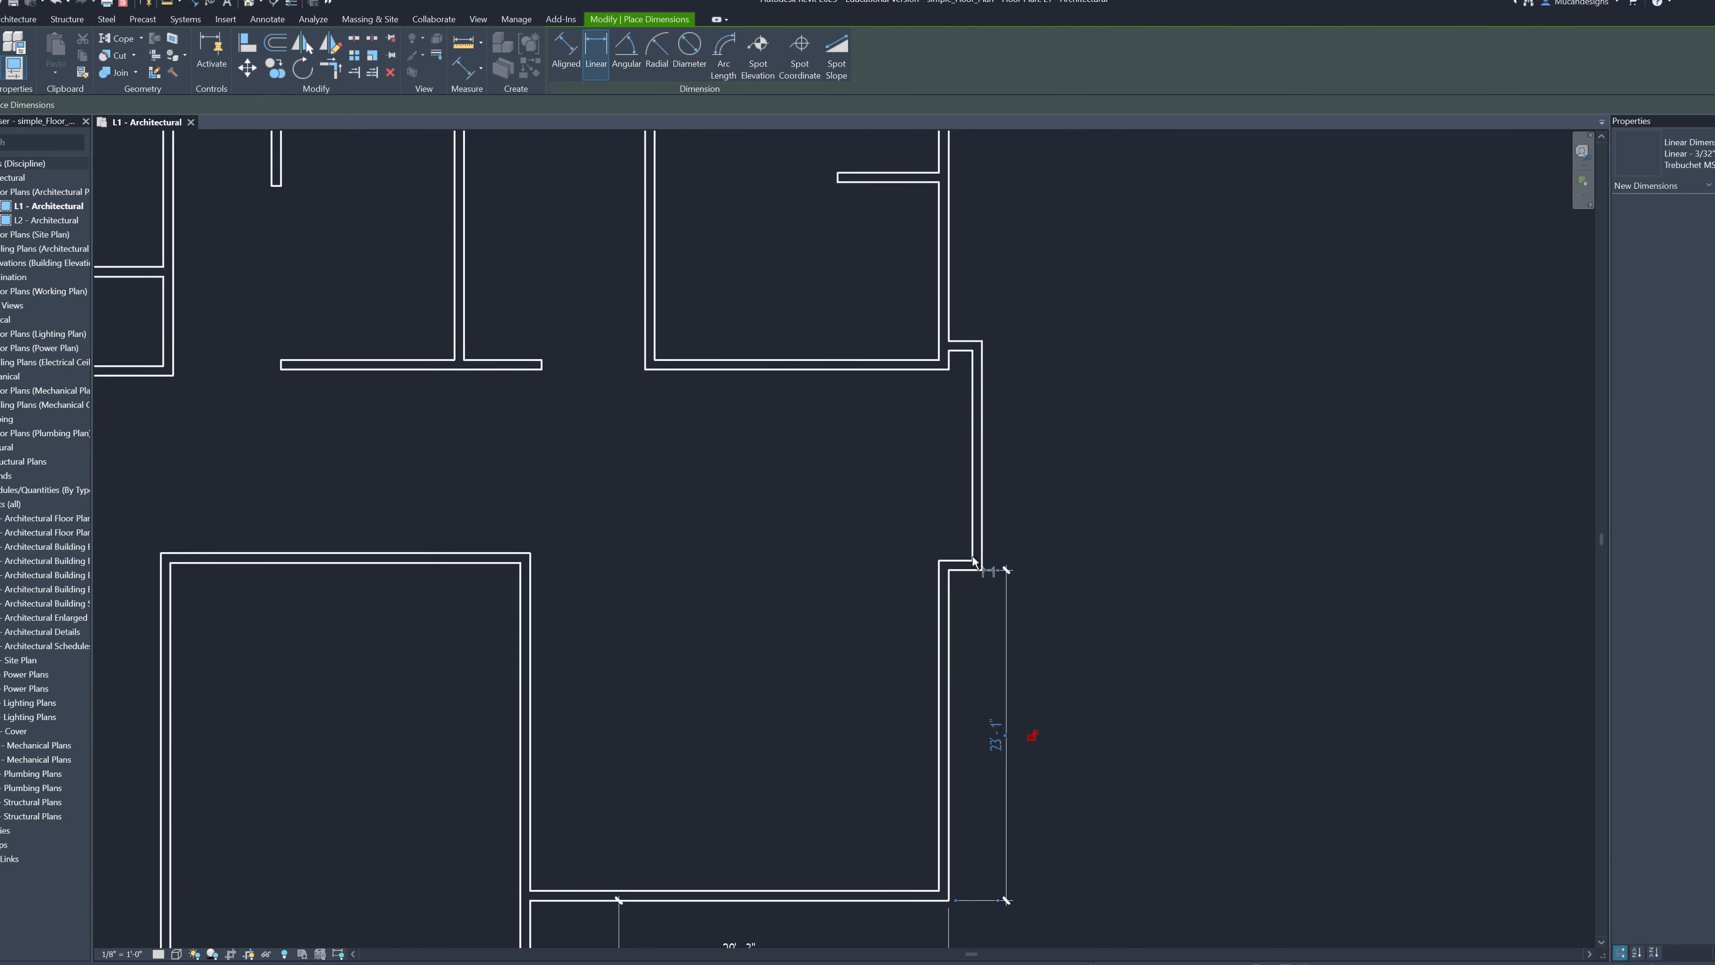
scroll(962, 544, up, 4)
click(1002, 594)
middle_drag(1003, 406, 944, 629)
click(943, 361)
click(995, 416)
scroll(998, 425, down, 2)
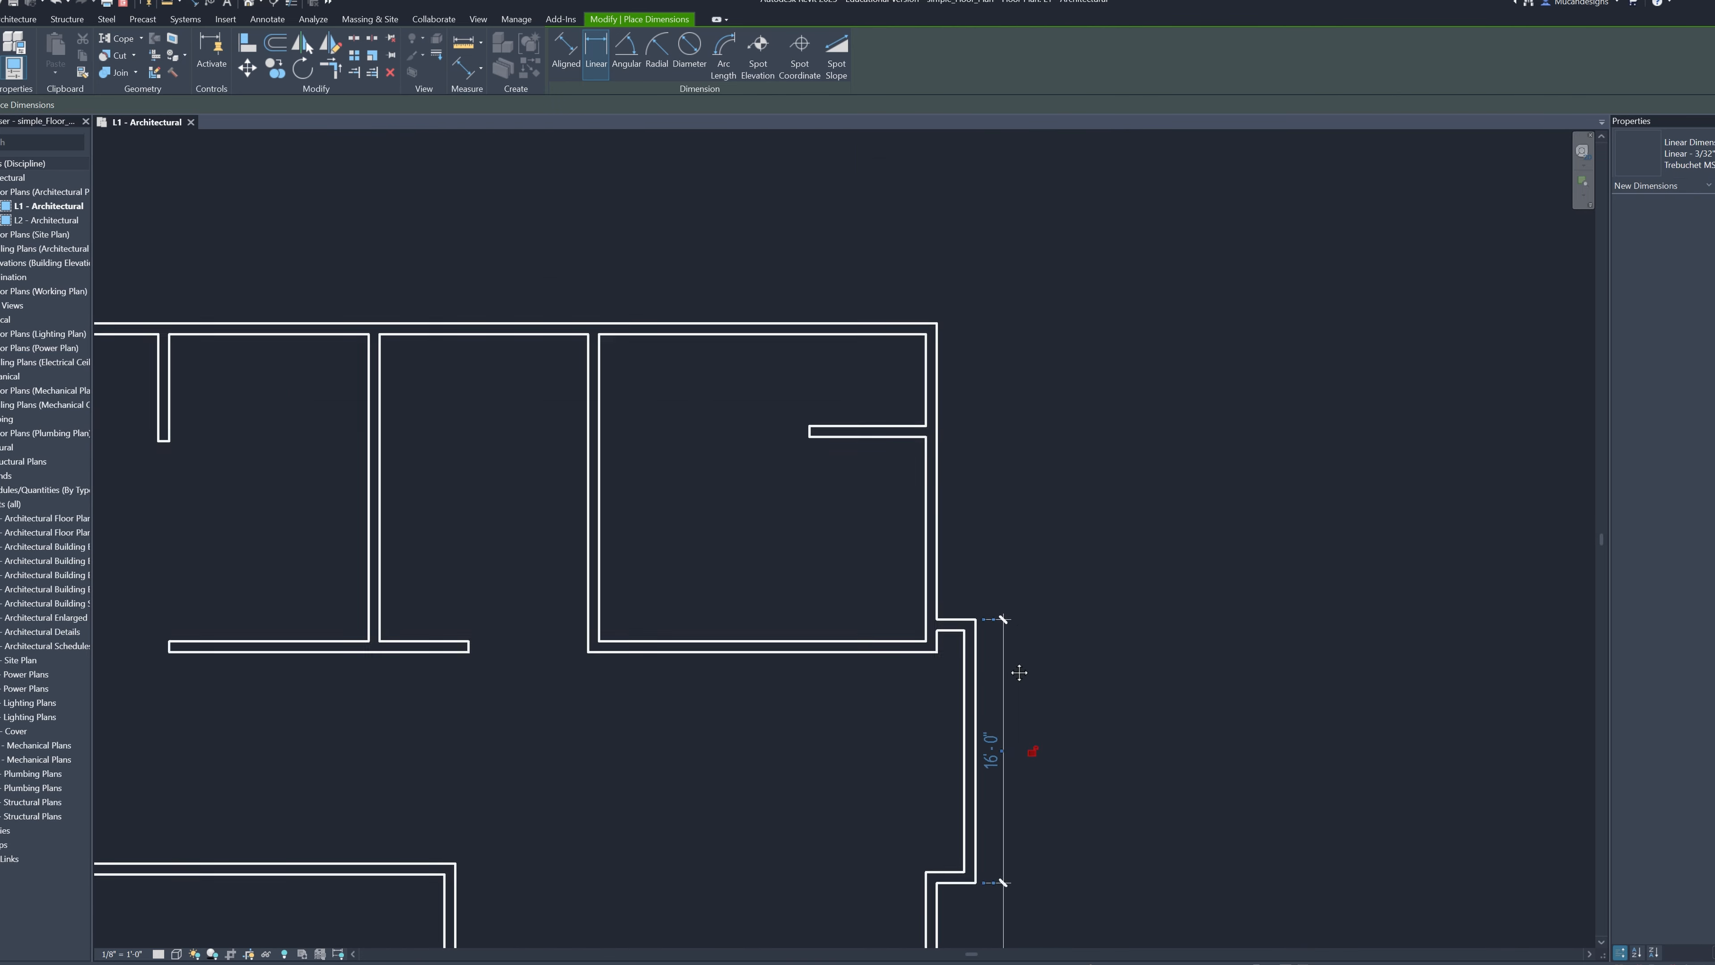
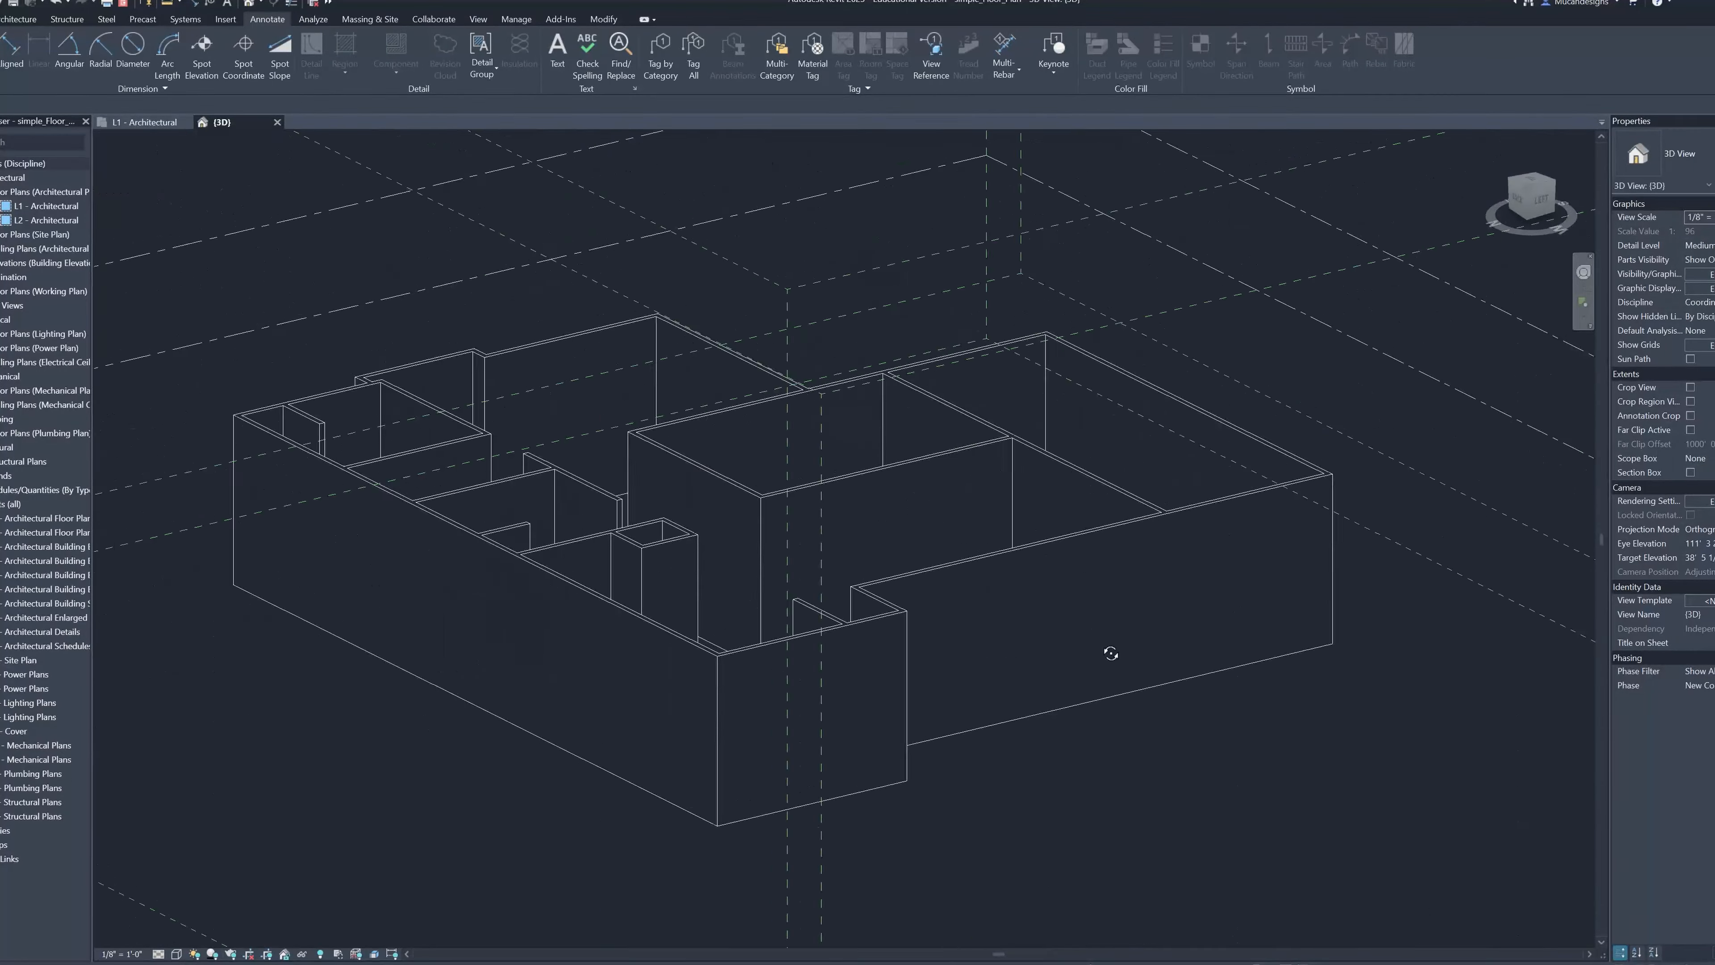
Set the 3D view's visual style to Shaded
click(158, 953)
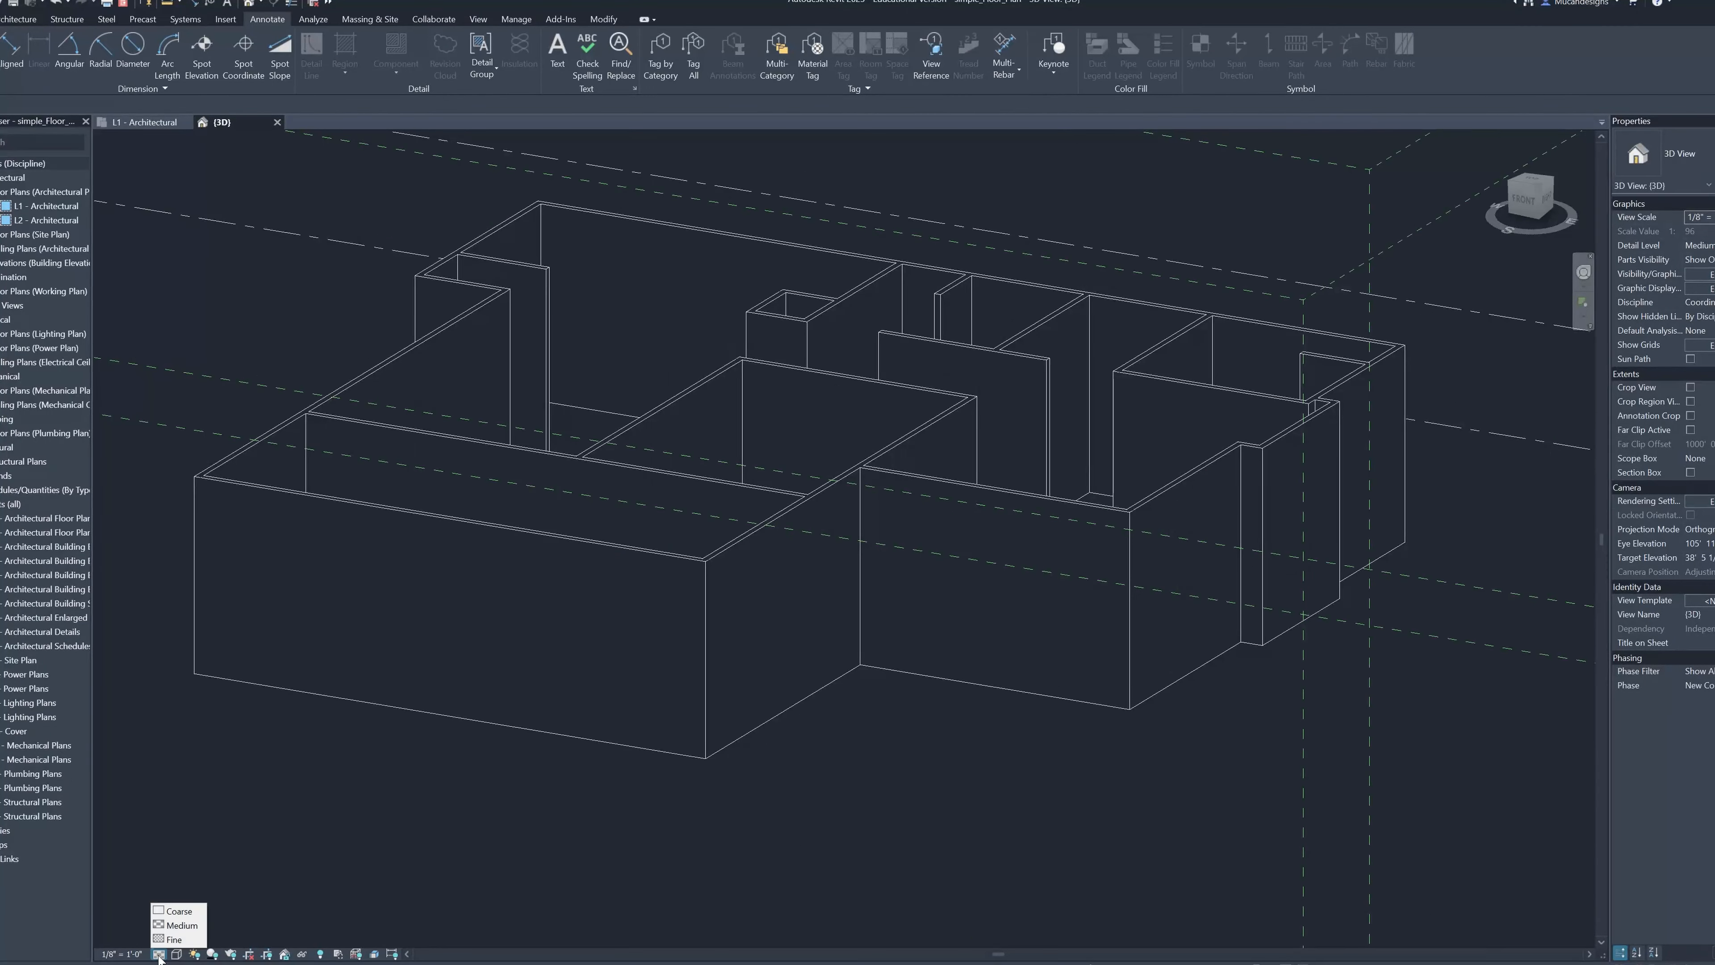
click(183, 953)
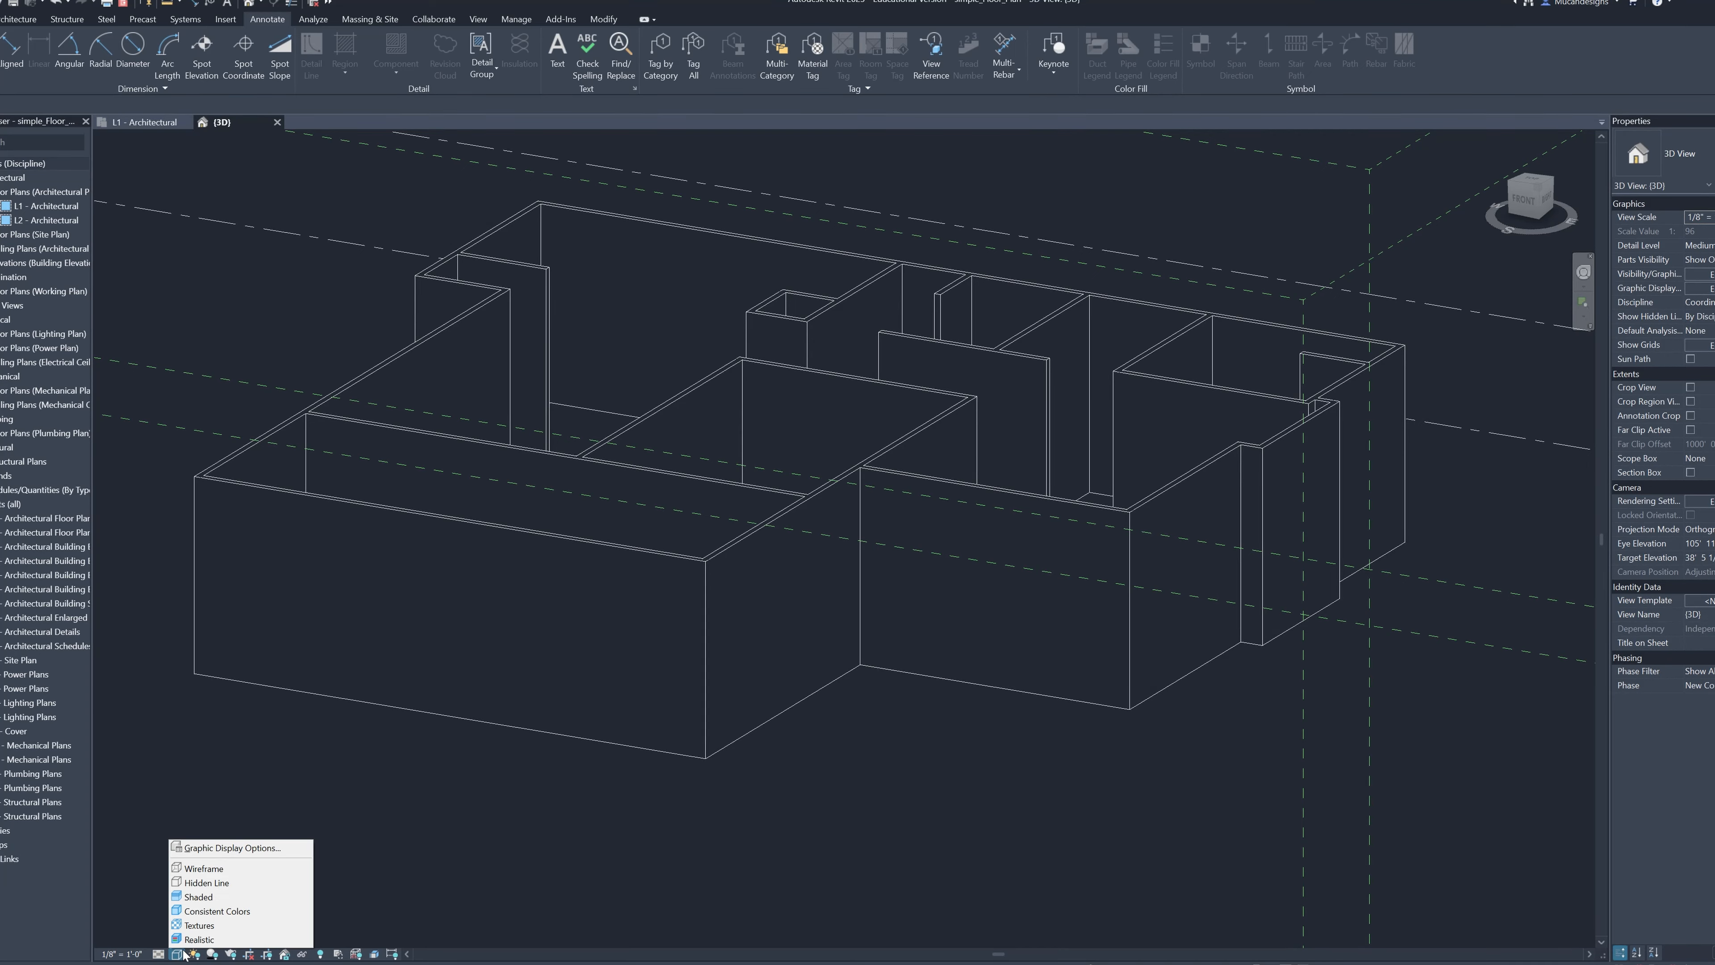
click(227, 898)
mouse_move(754, 735)
shift+middle_down()
mouse_move(1041, 693)
mouse_move(1321, 704)
mouse_move(1440, 732)
mouse_move(1244, 743)
mouse_move(842, 676)
shift+middle_up()
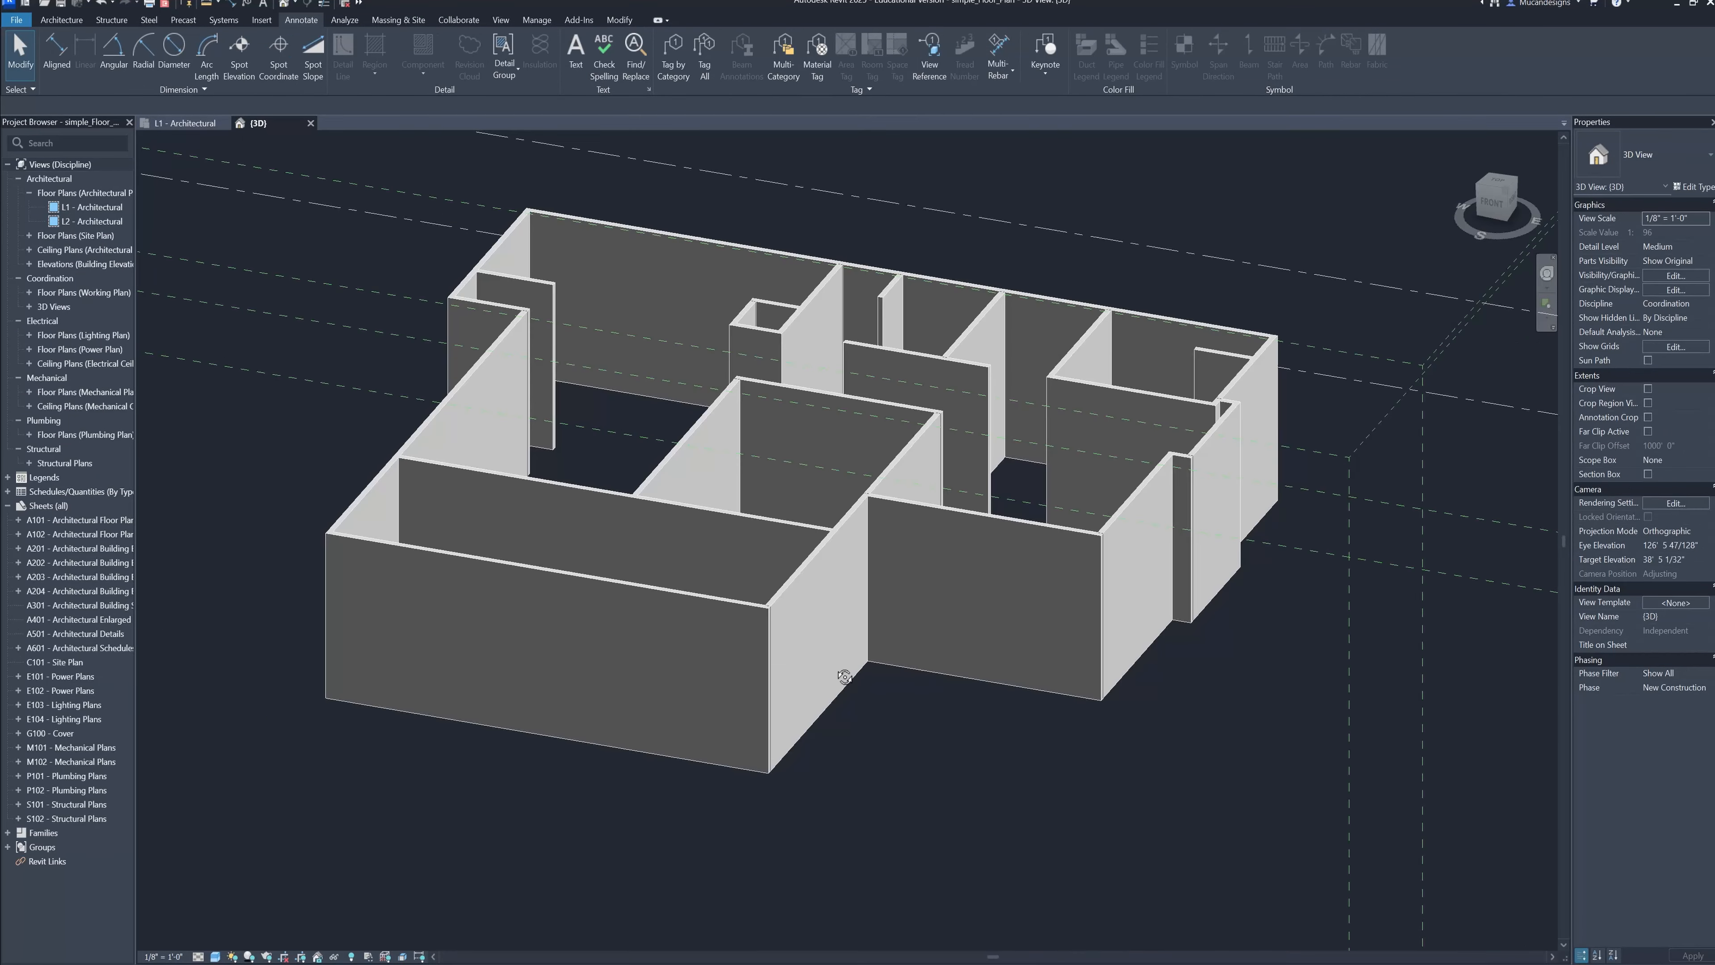
Open the East - Architectural elevation view, showing the ends of level lines L1 and L2
click(29, 263)
double_click(95, 278)
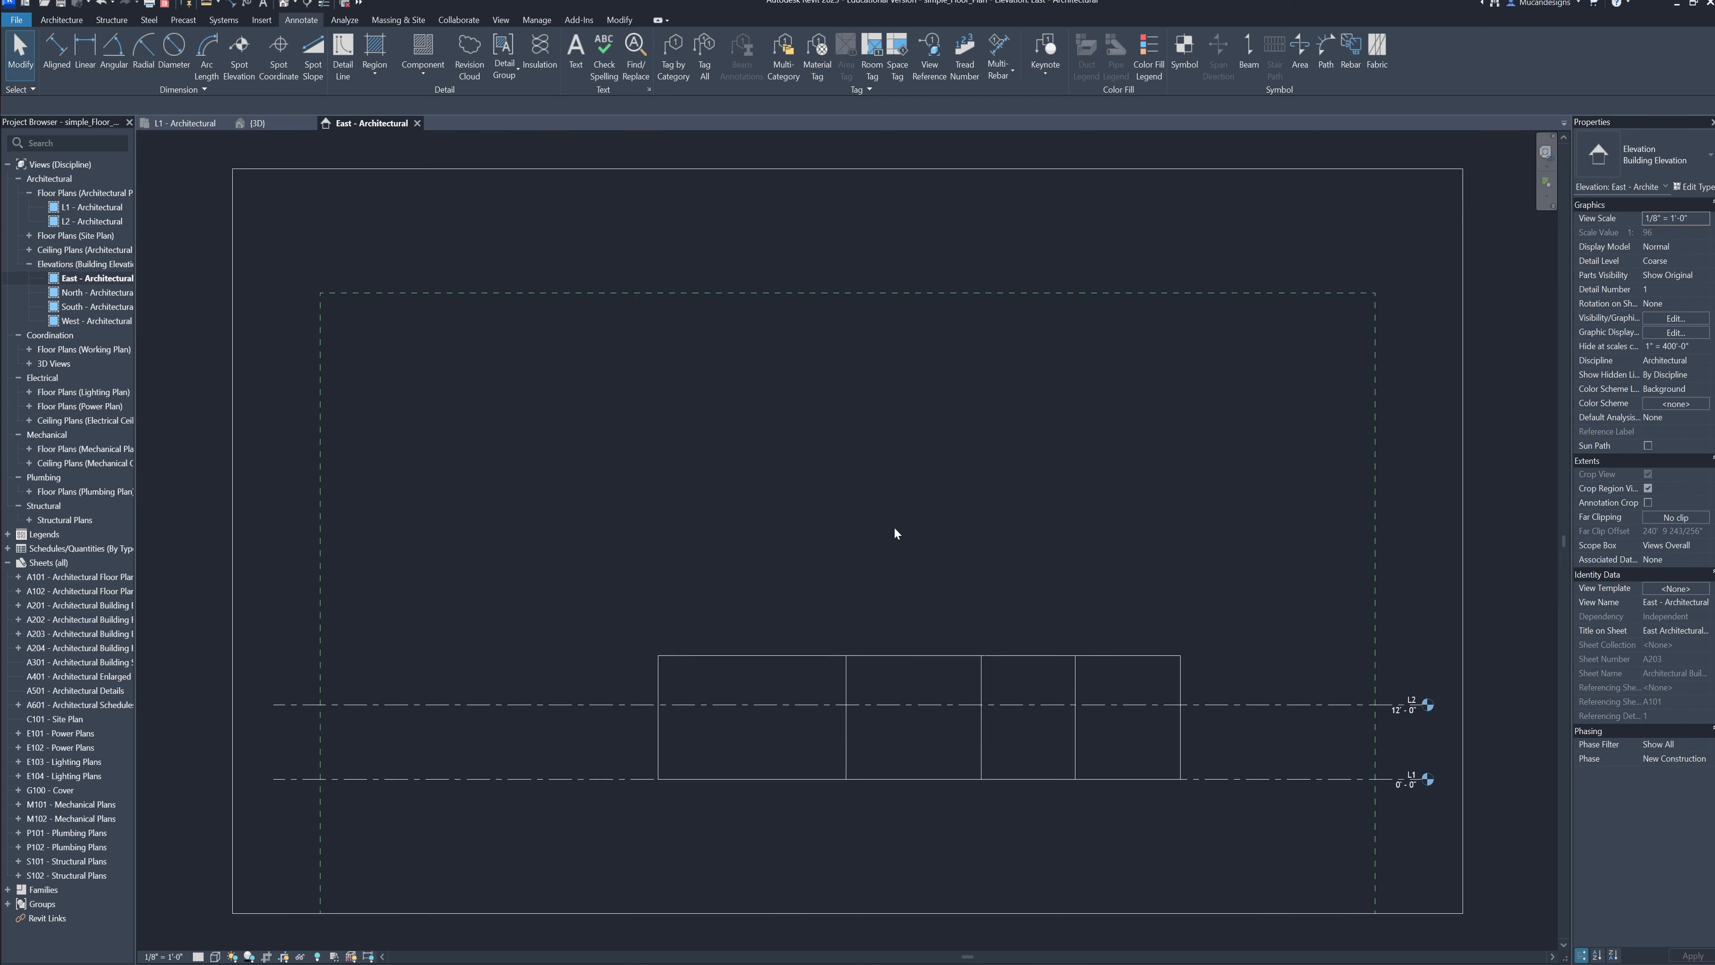
middle_drag(895, 533, 597, 456)
scroll(878, 554, up, 3)
scroll(914, 598, up, 2)
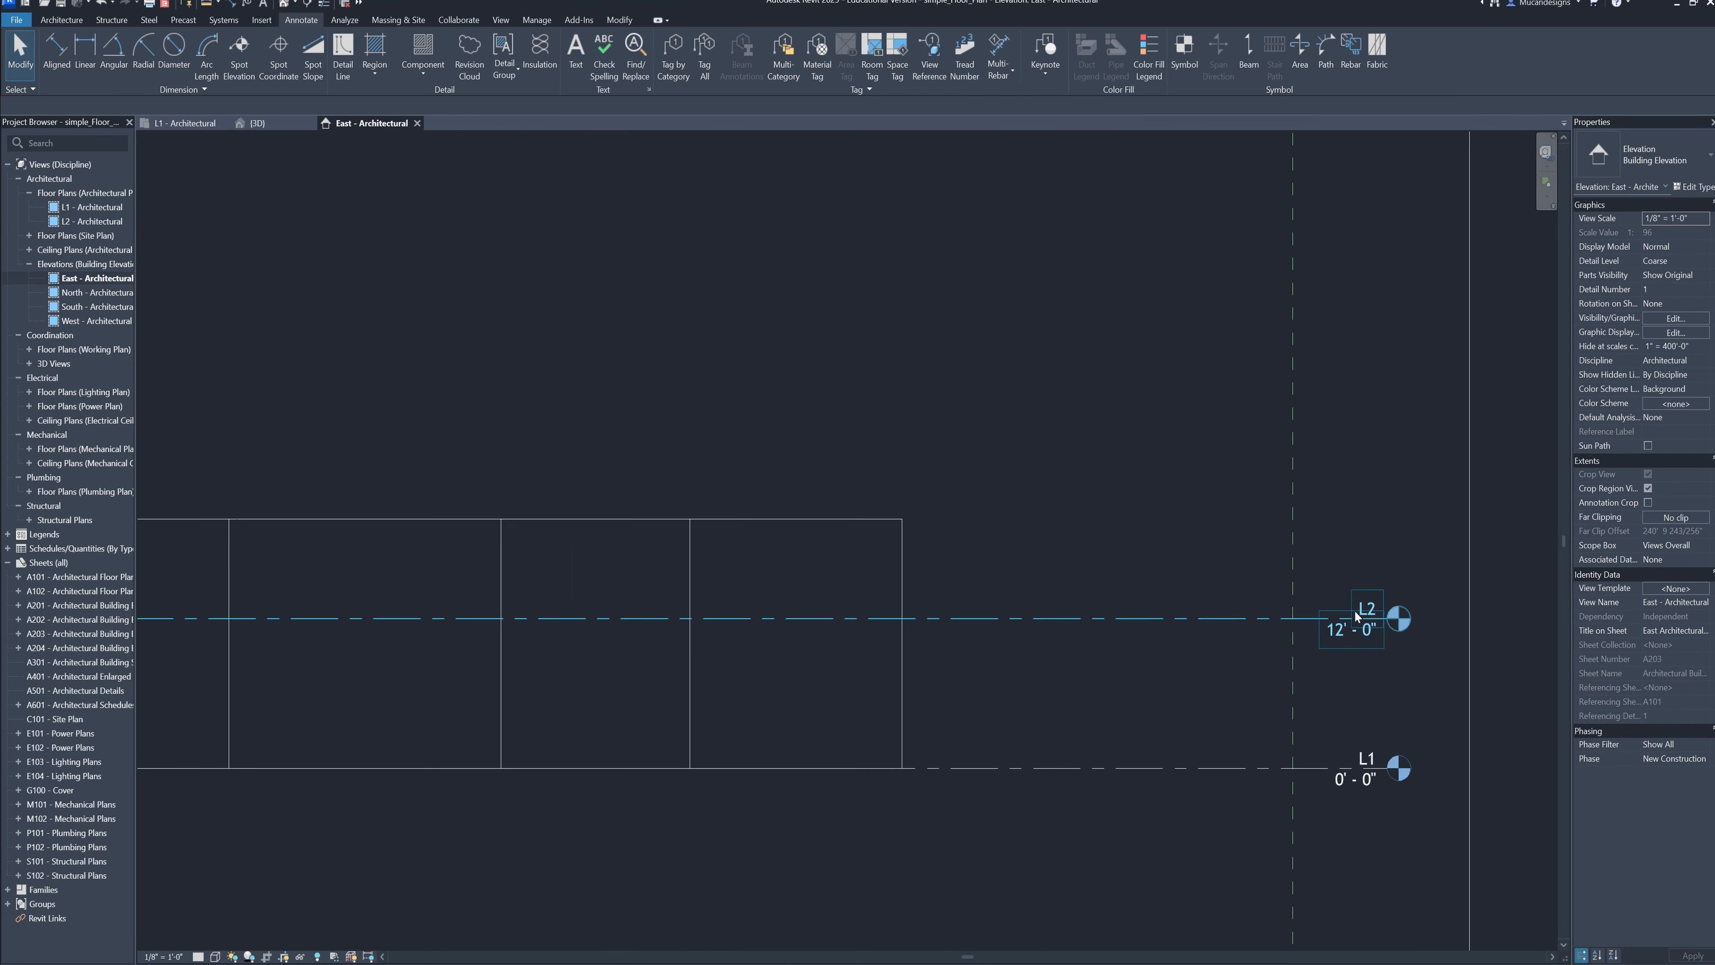
Examine the elevations of levels L1 and L2 against the height of the walls in the east elevation
click(1354, 610)
drag(1217, 792, 1165, 745)
drag(1130, 689, 1087, 598)
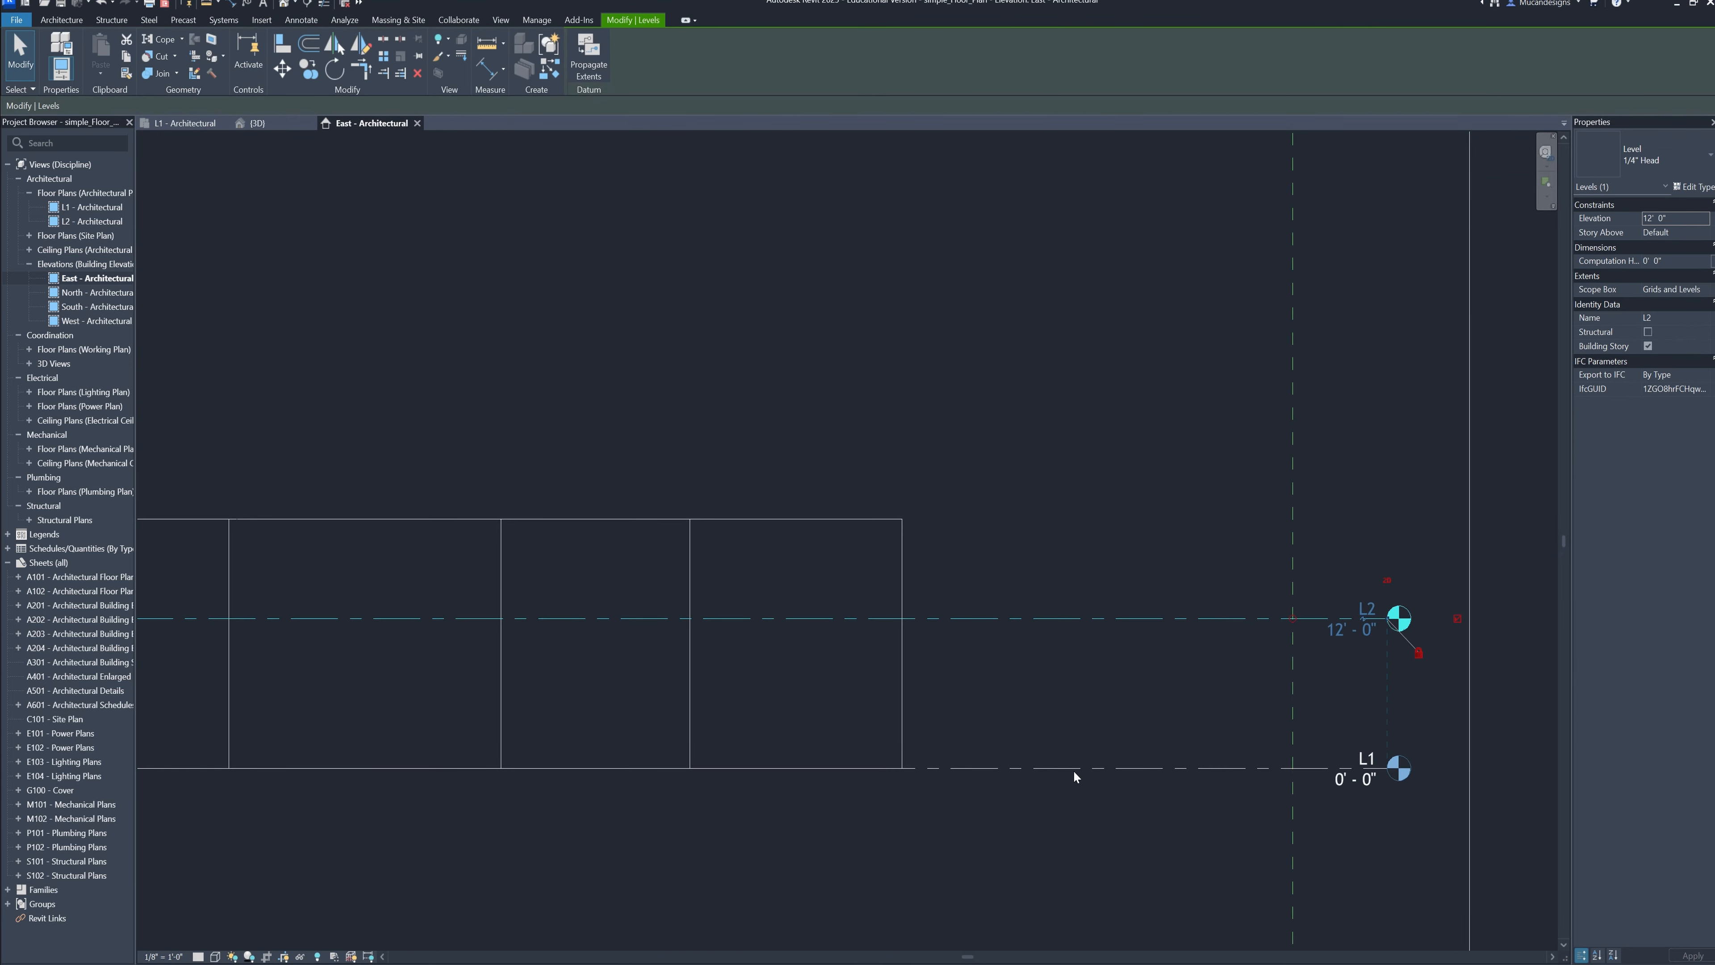
click(1095, 828)
click(1080, 812)
drag(1038, 690, 997, 485)
click(1075, 752)
drag(1107, 811, 1049, 736)
click(1050, 735)
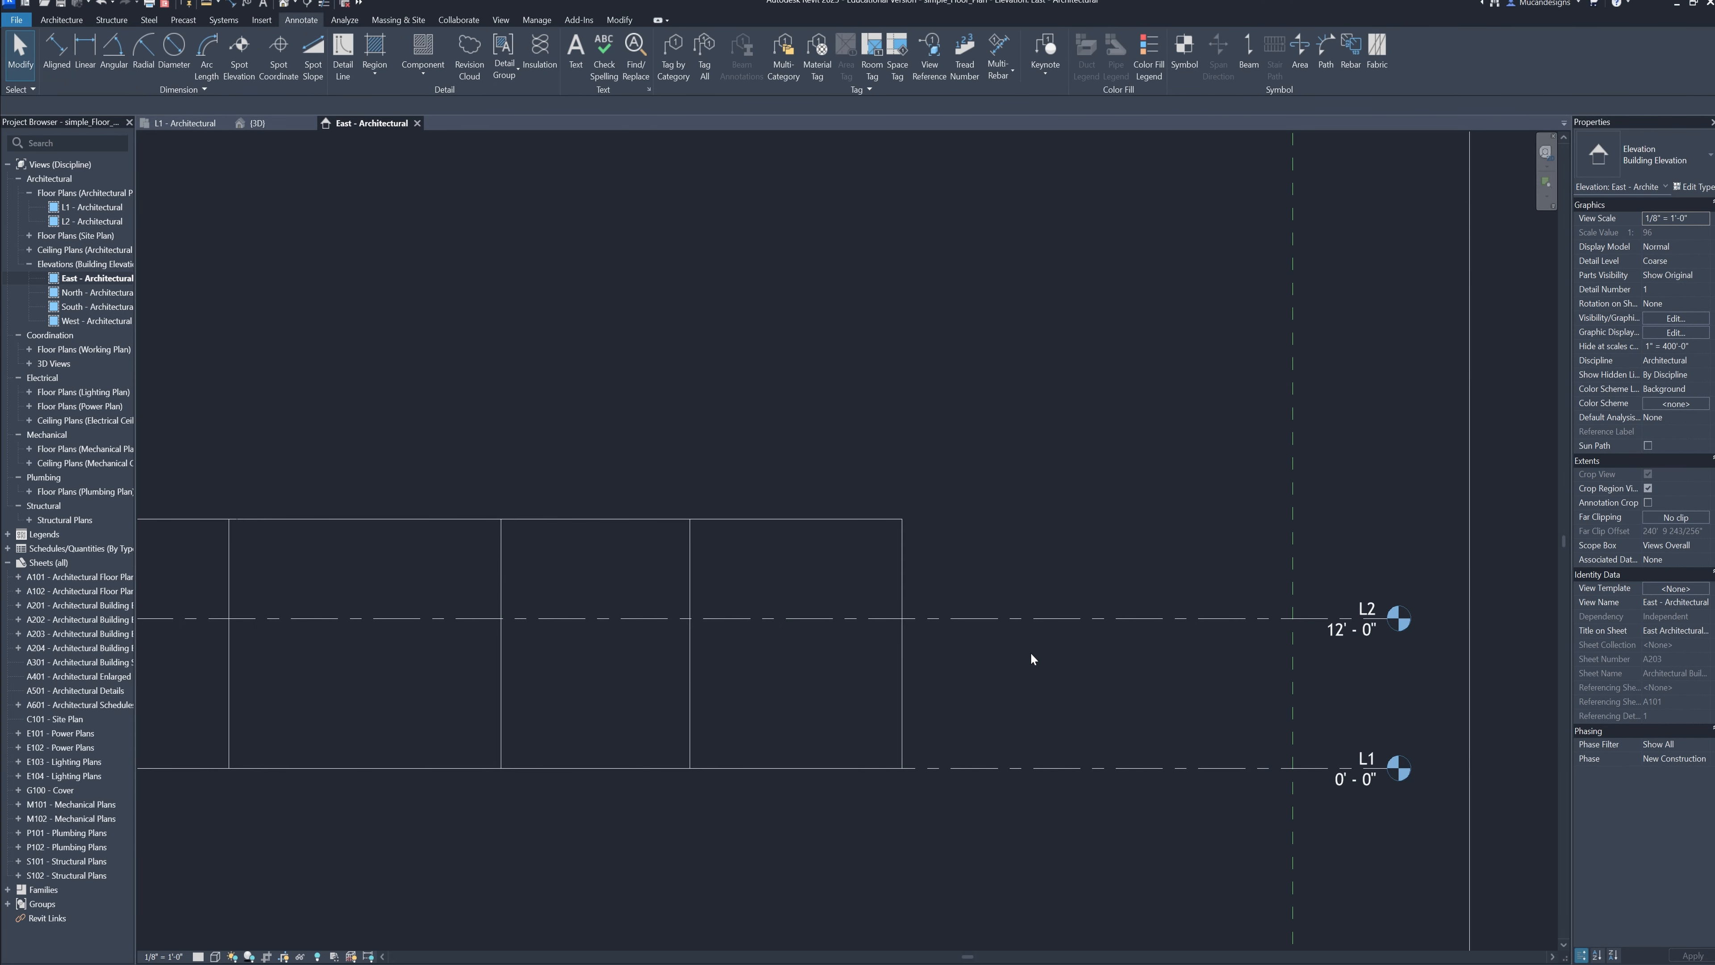
middle_drag(1063, 704, 1088, 723)
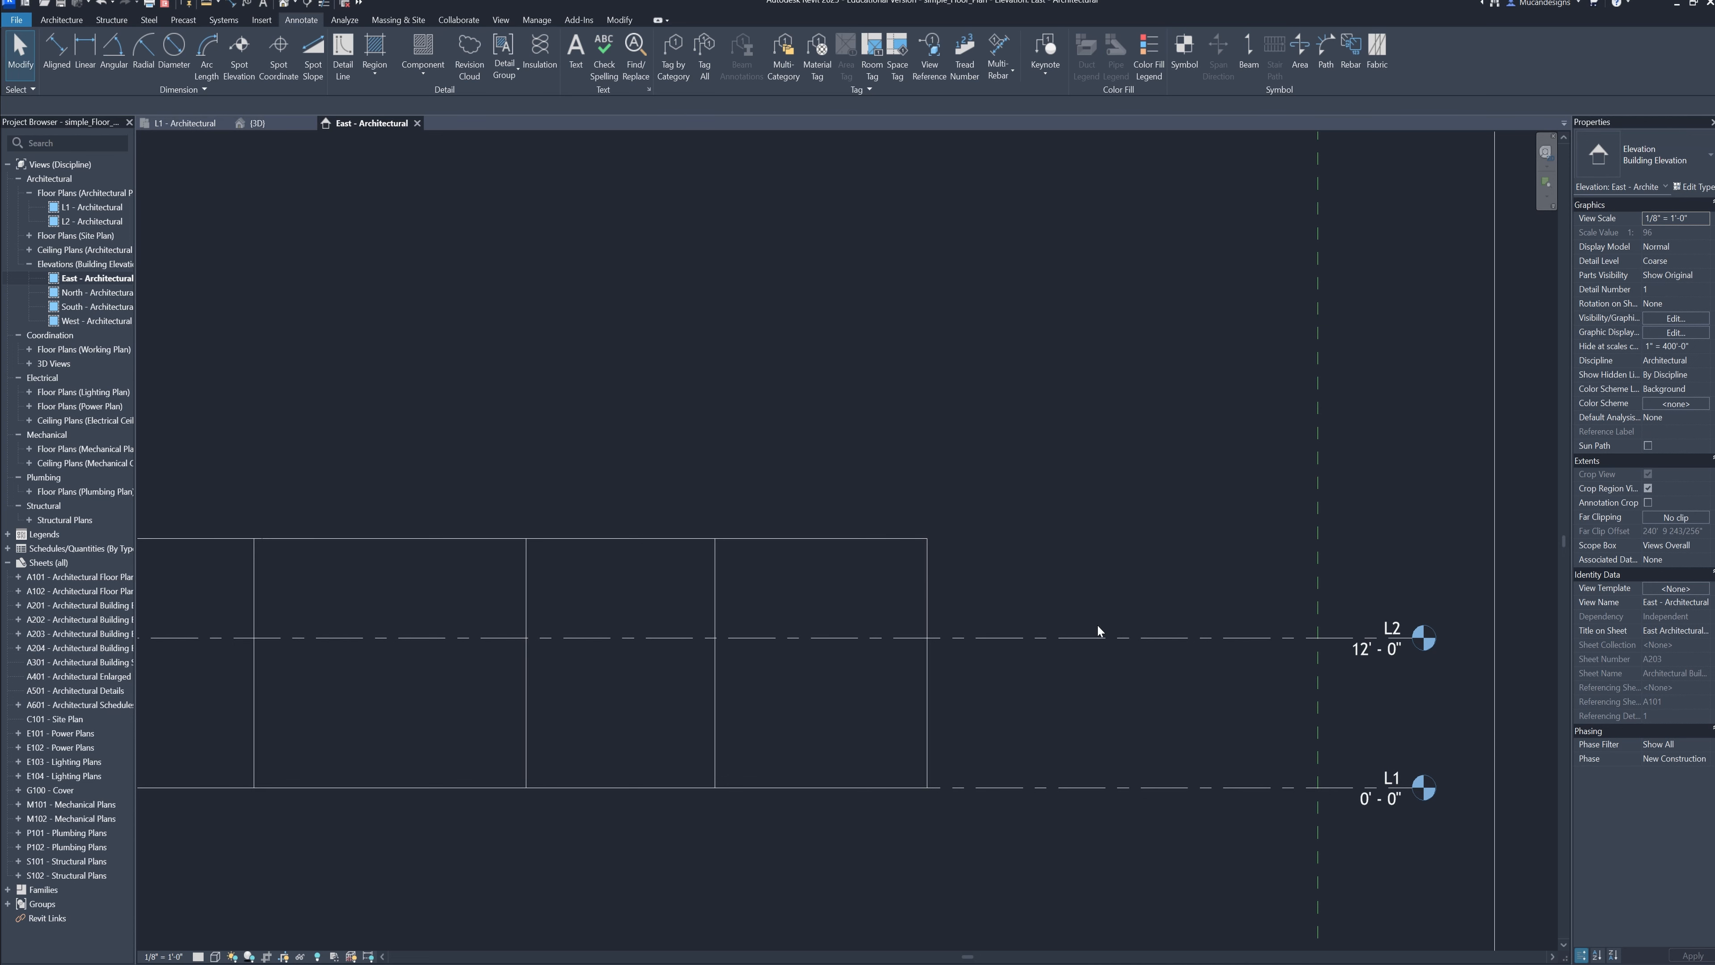
middle_drag(1278, 650, 1141, 590)
scroll(1217, 704, up, 2)
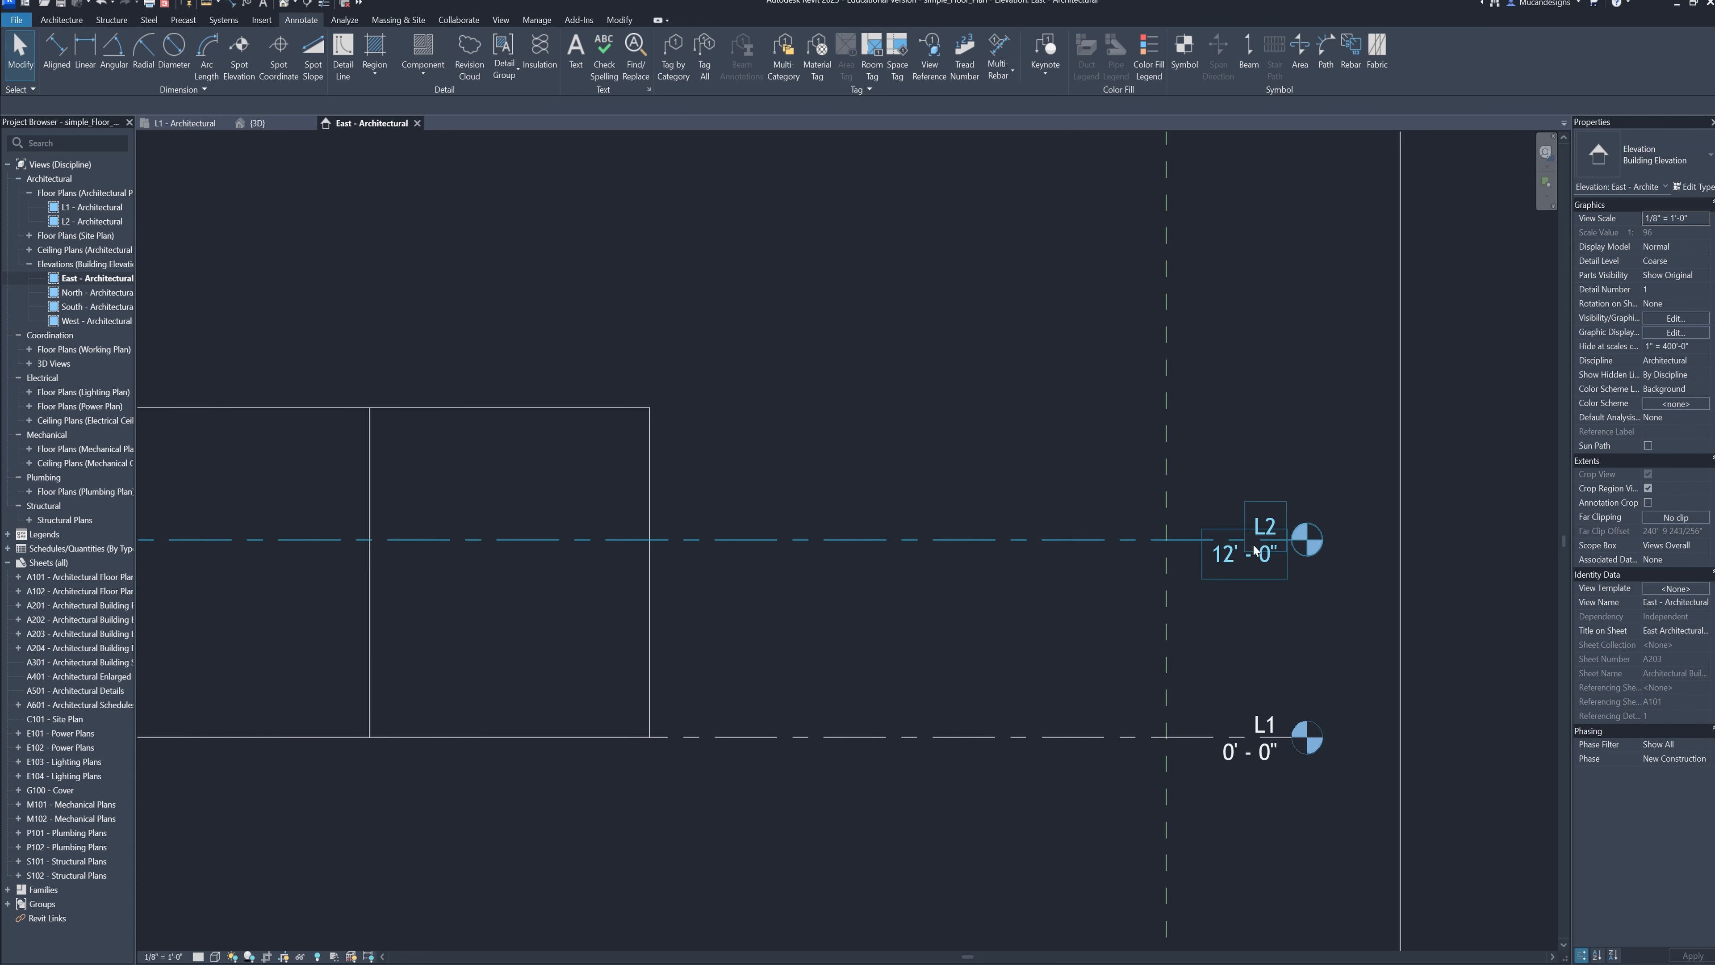
scroll(960, 575, down, 2)
middle_drag(959, 575, 1095, 594)
scroll(903, 521, up, 2)
middle_drag(1383, 617, 1241, 571)
scroll(1141, 562, up, 2)
scroll(446, 369, down, 3)
Select all the walls in the east elevation and set their top constraint to Up to level L2
middle_drag(446, 369, 1179, 543)
drag(1250, 412, 219, 572)
middle_drag(1183, 544, 1018, 536)
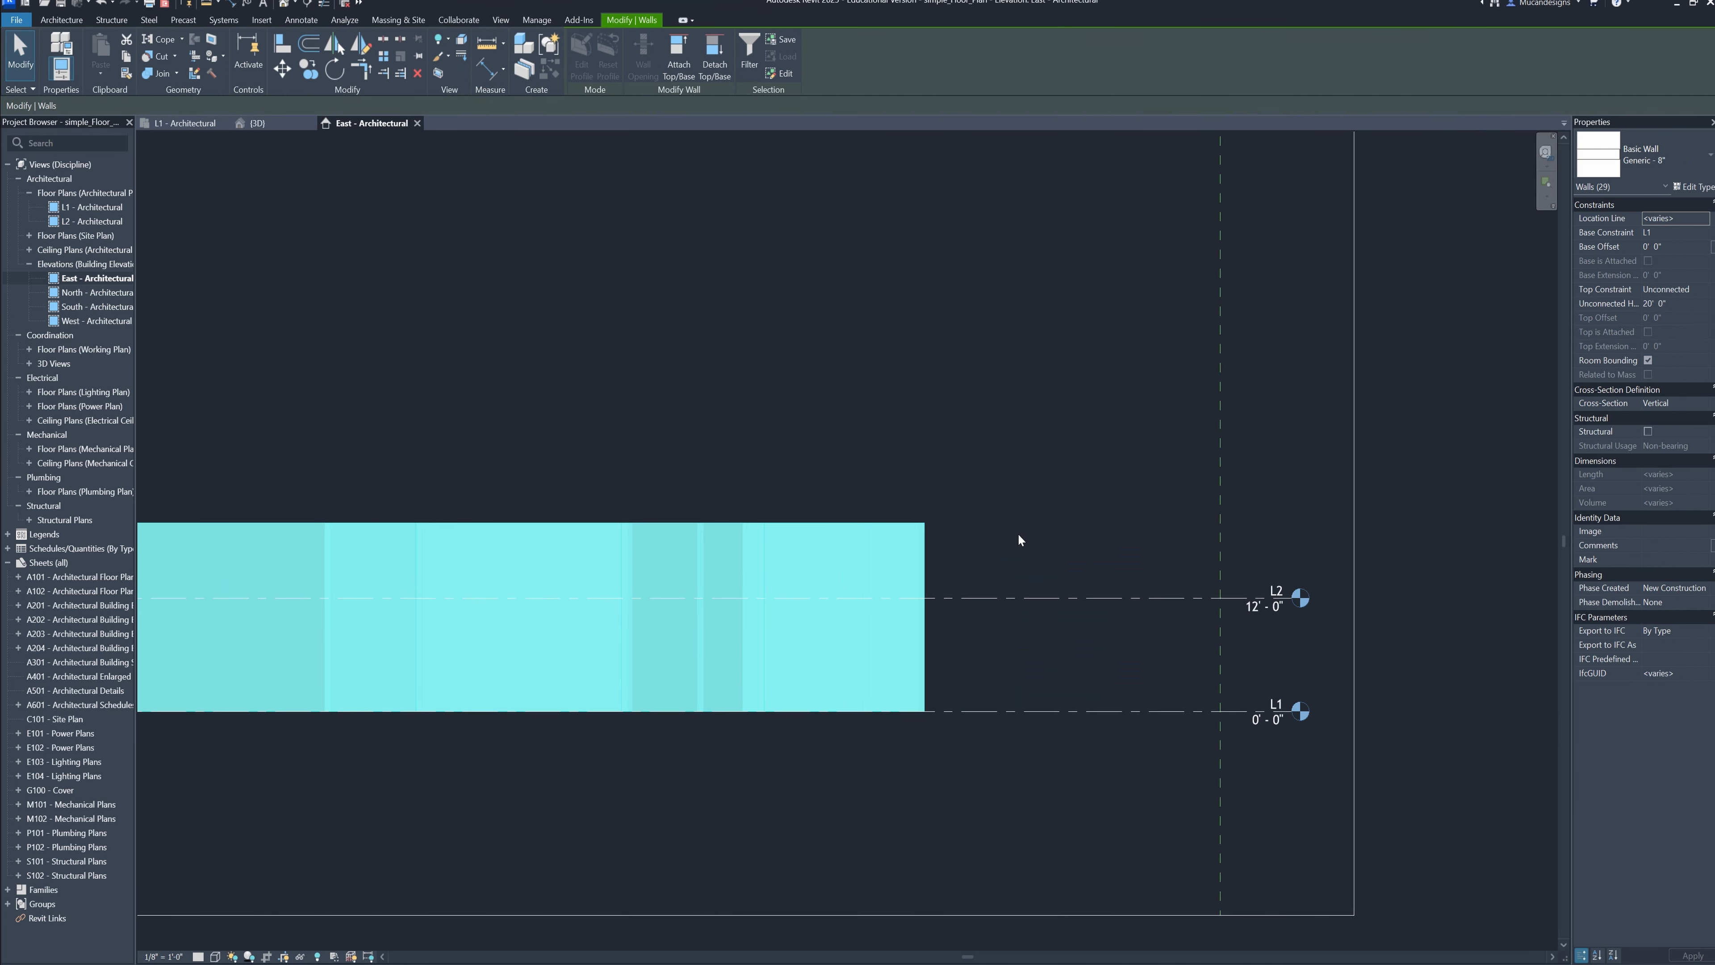
scroll(1046, 556, up, 2)
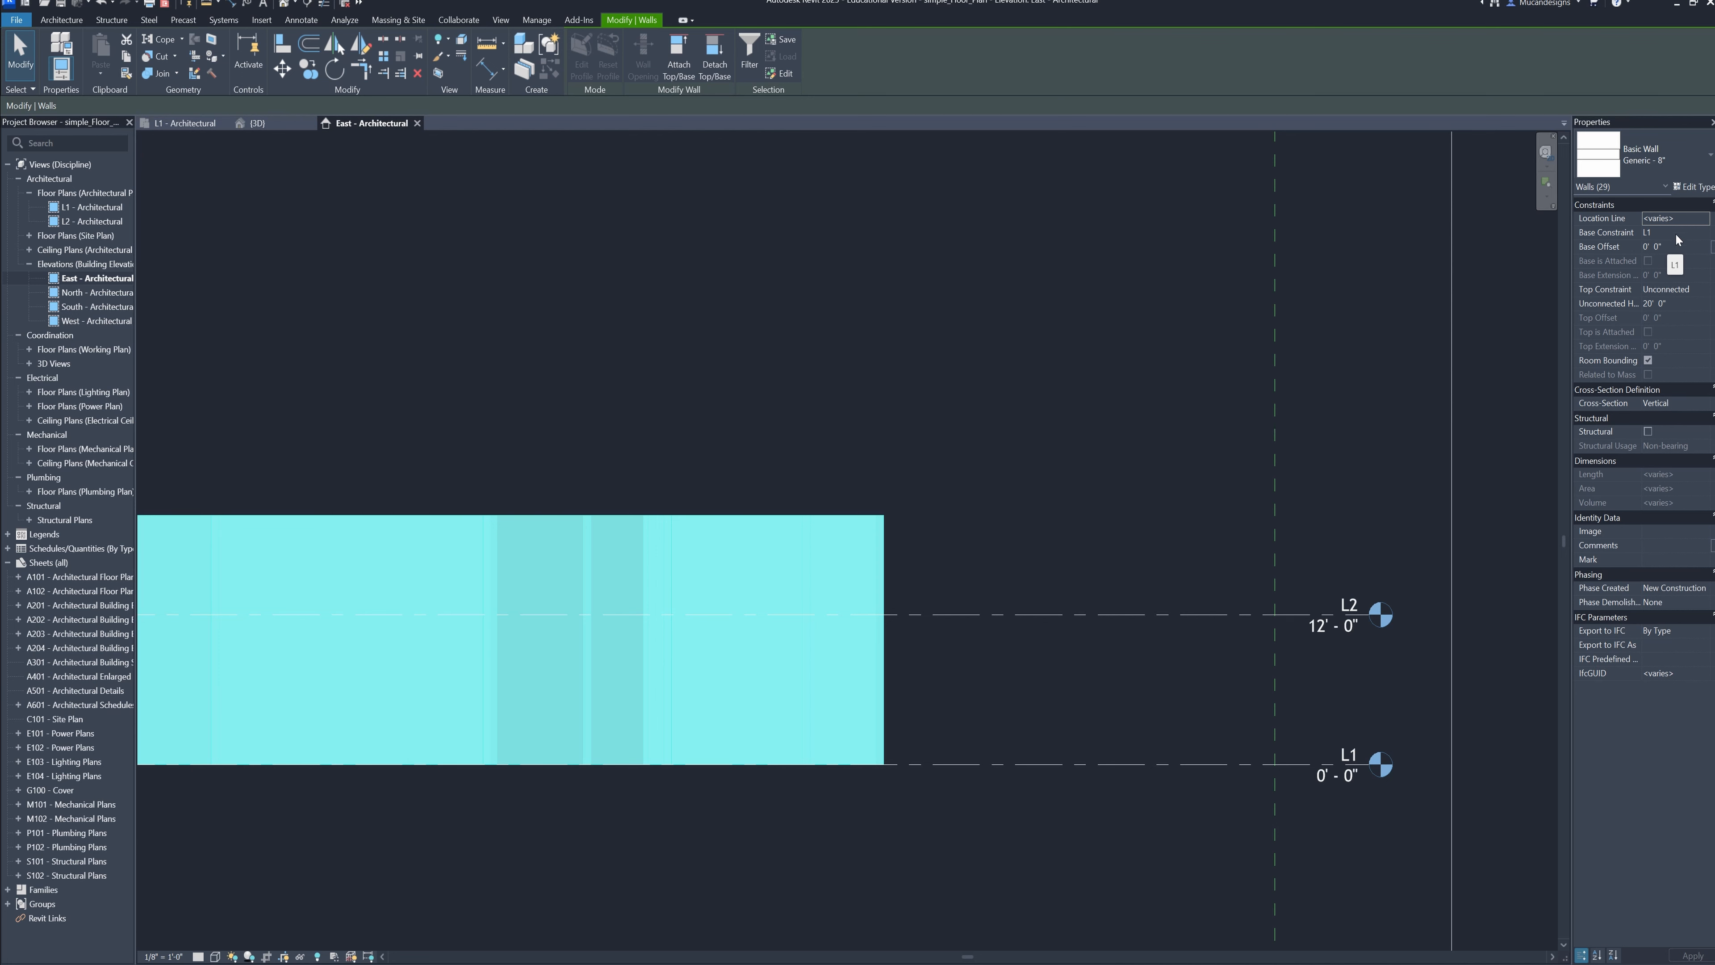
click(1676, 289)
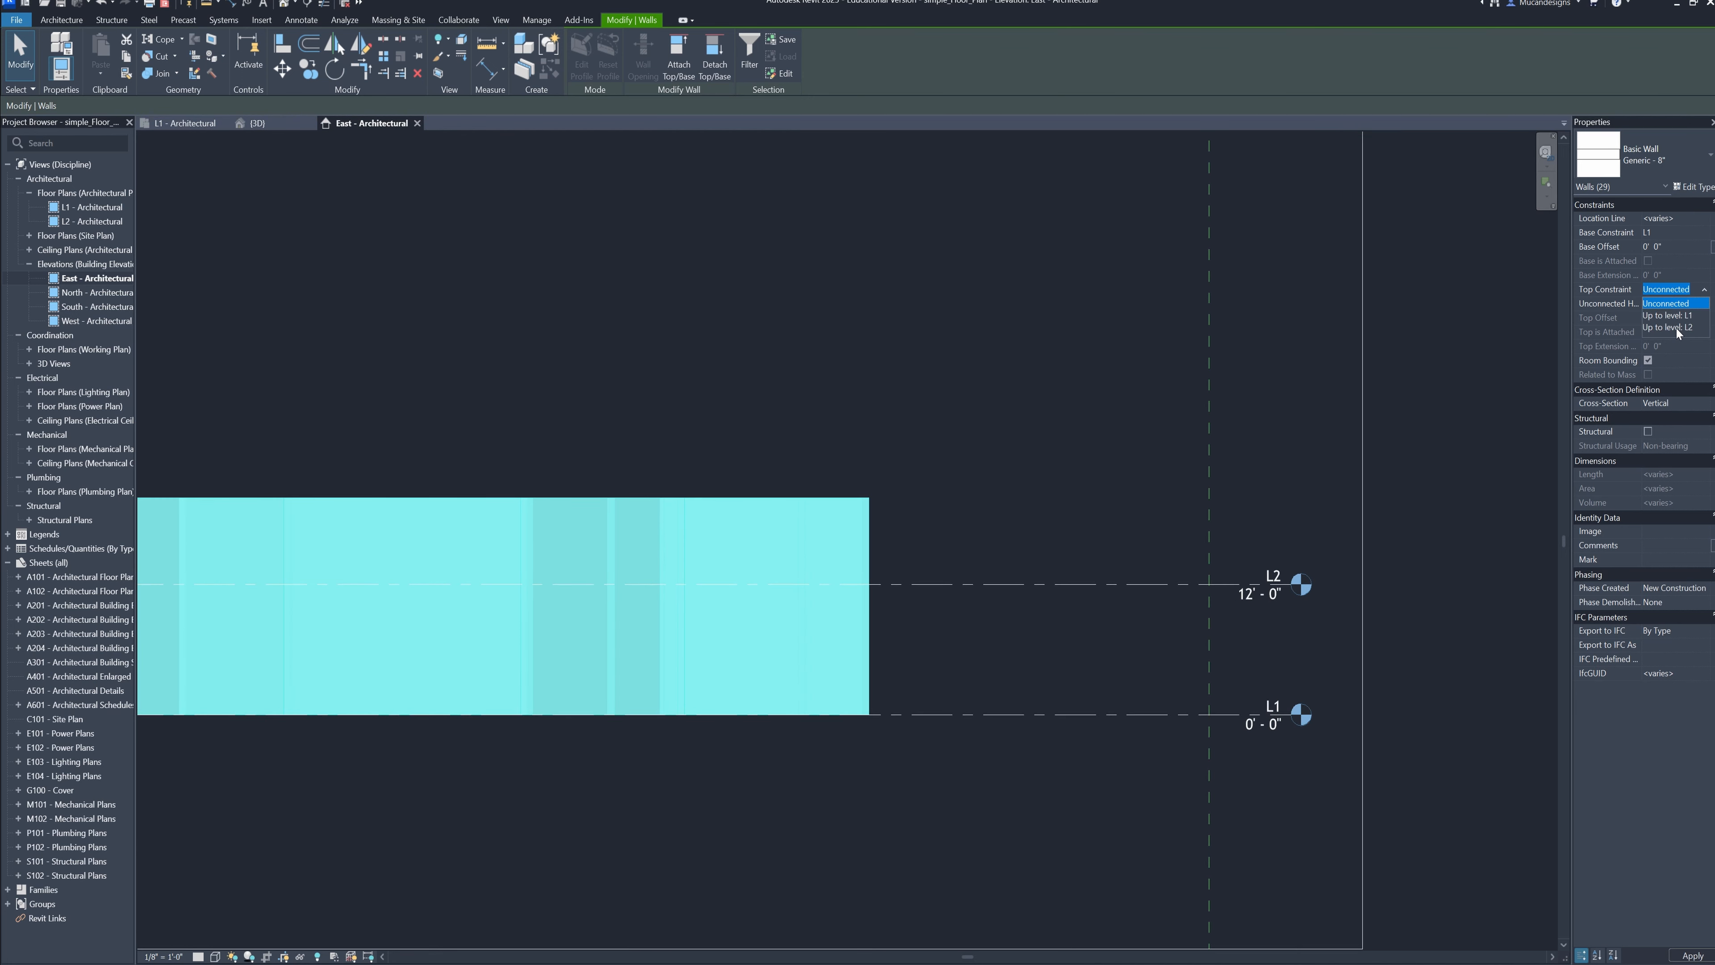
click(1677, 328)
Check the wall heights against levels L1 and L2 in the east elevation and in the 3D view
middle_drag(831, 540, 1228, 482)
scroll(1222, 514, up, 1)
middle_drag(1470, 605, 1052, 590)
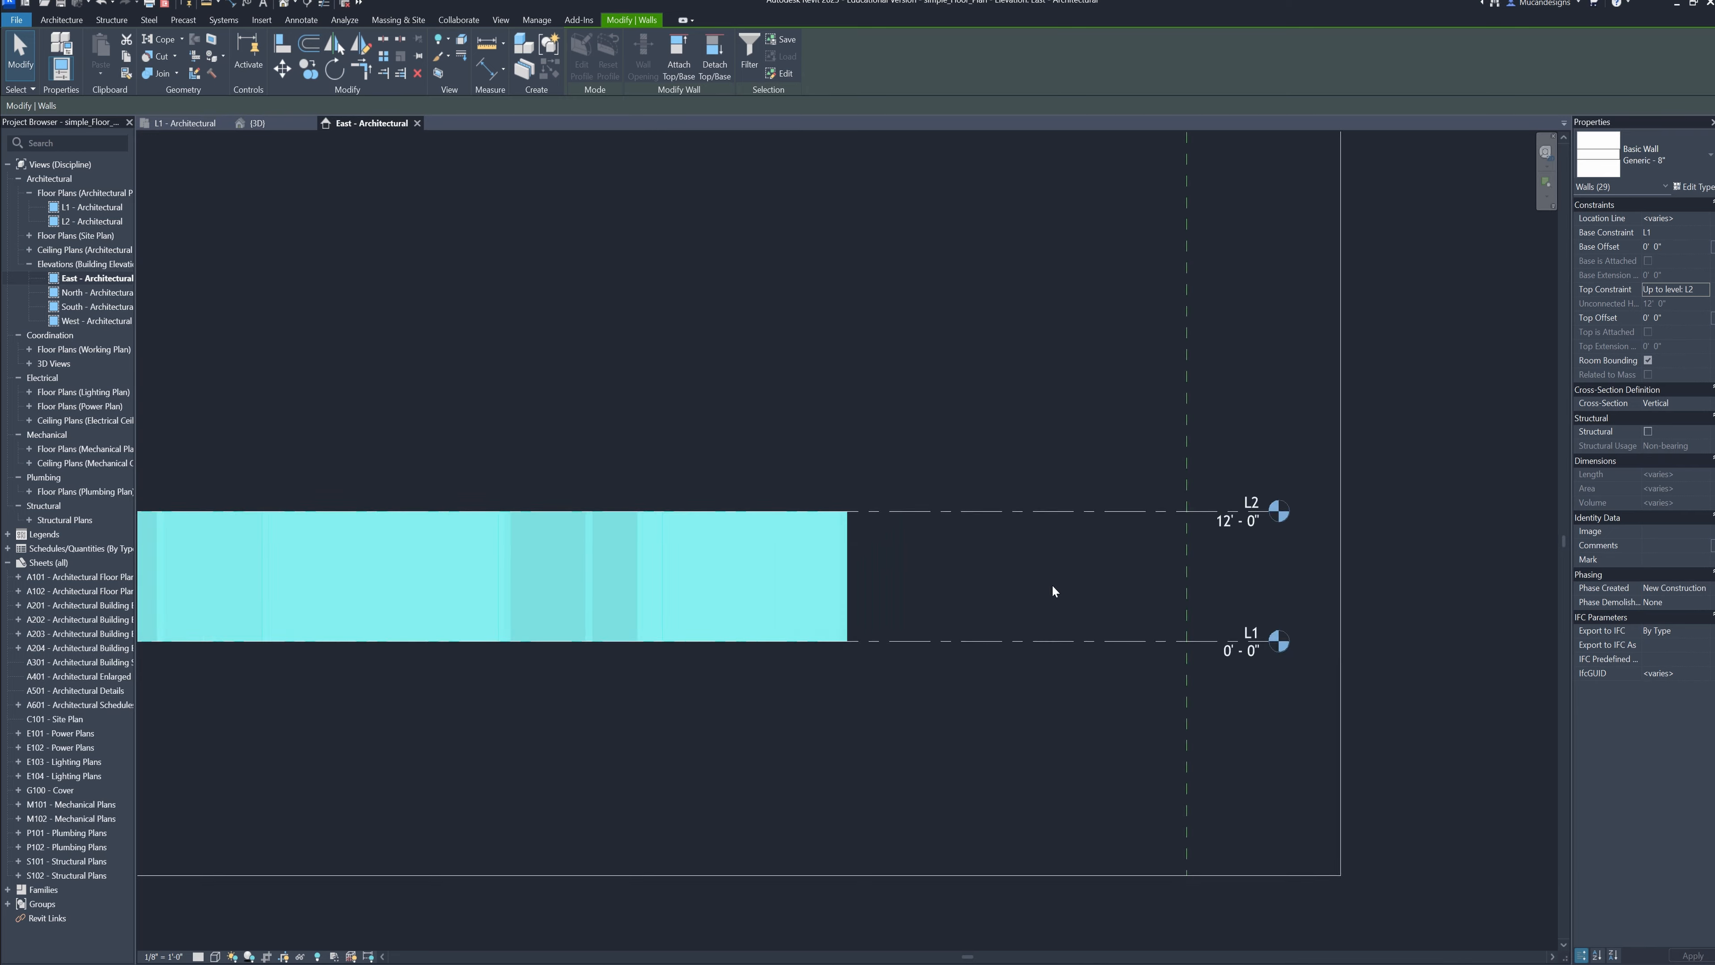
scroll(1050, 584, up, 1)
middle_drag(942, 597, 1011, 601)
middle_drag(1133, 551, 1027, 559)
scroll(1219, 661, up, 2)
scroll(1251, 689, up, 1)
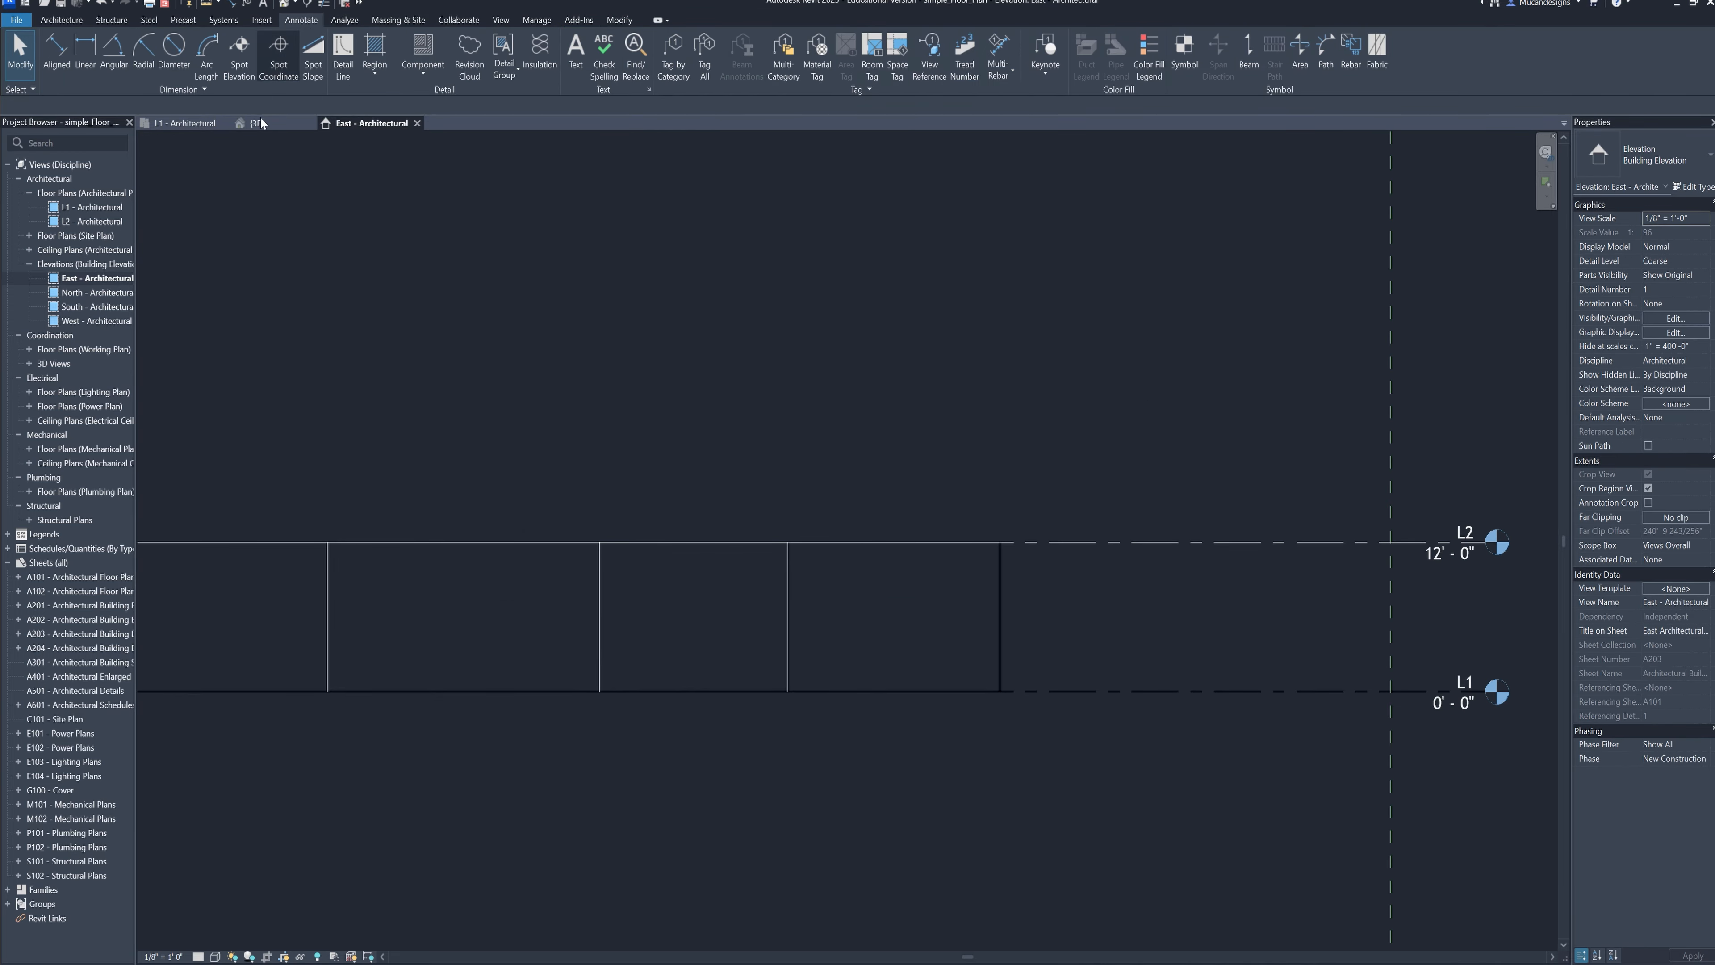
click(259, 123)
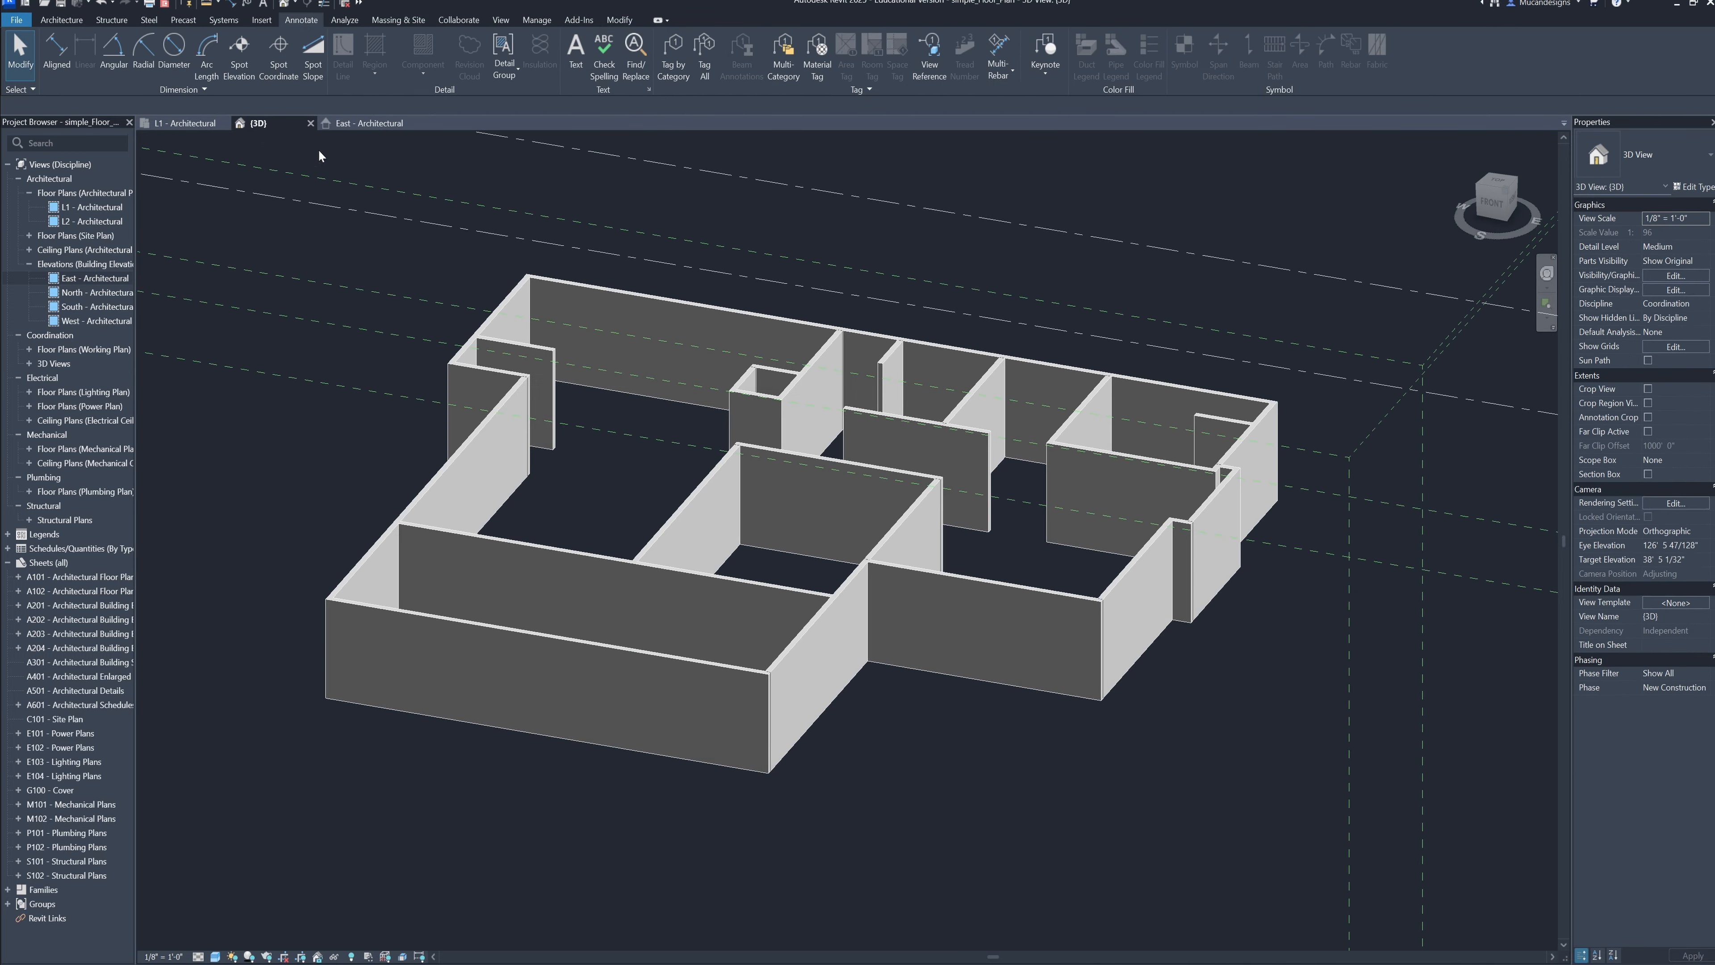
shift+middle_drag(710, 510, 766, 479)
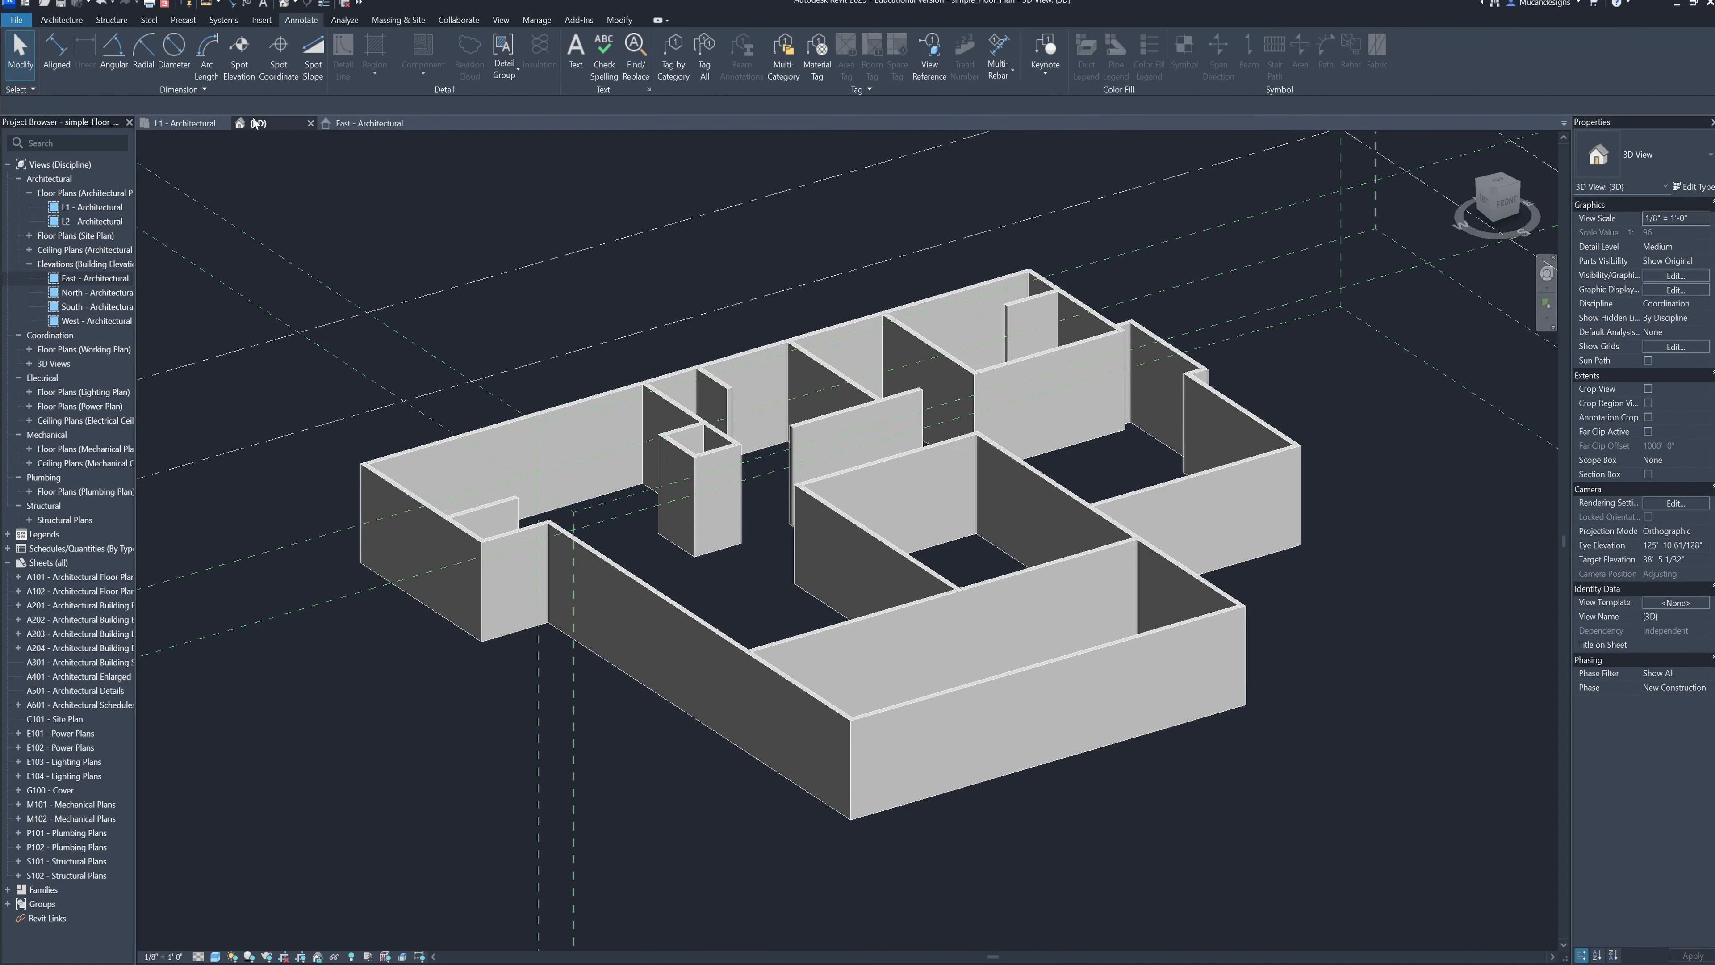
Start a roof by footprint in the L1 - Architectural plan and decline moving it to L2
click(192, 122)
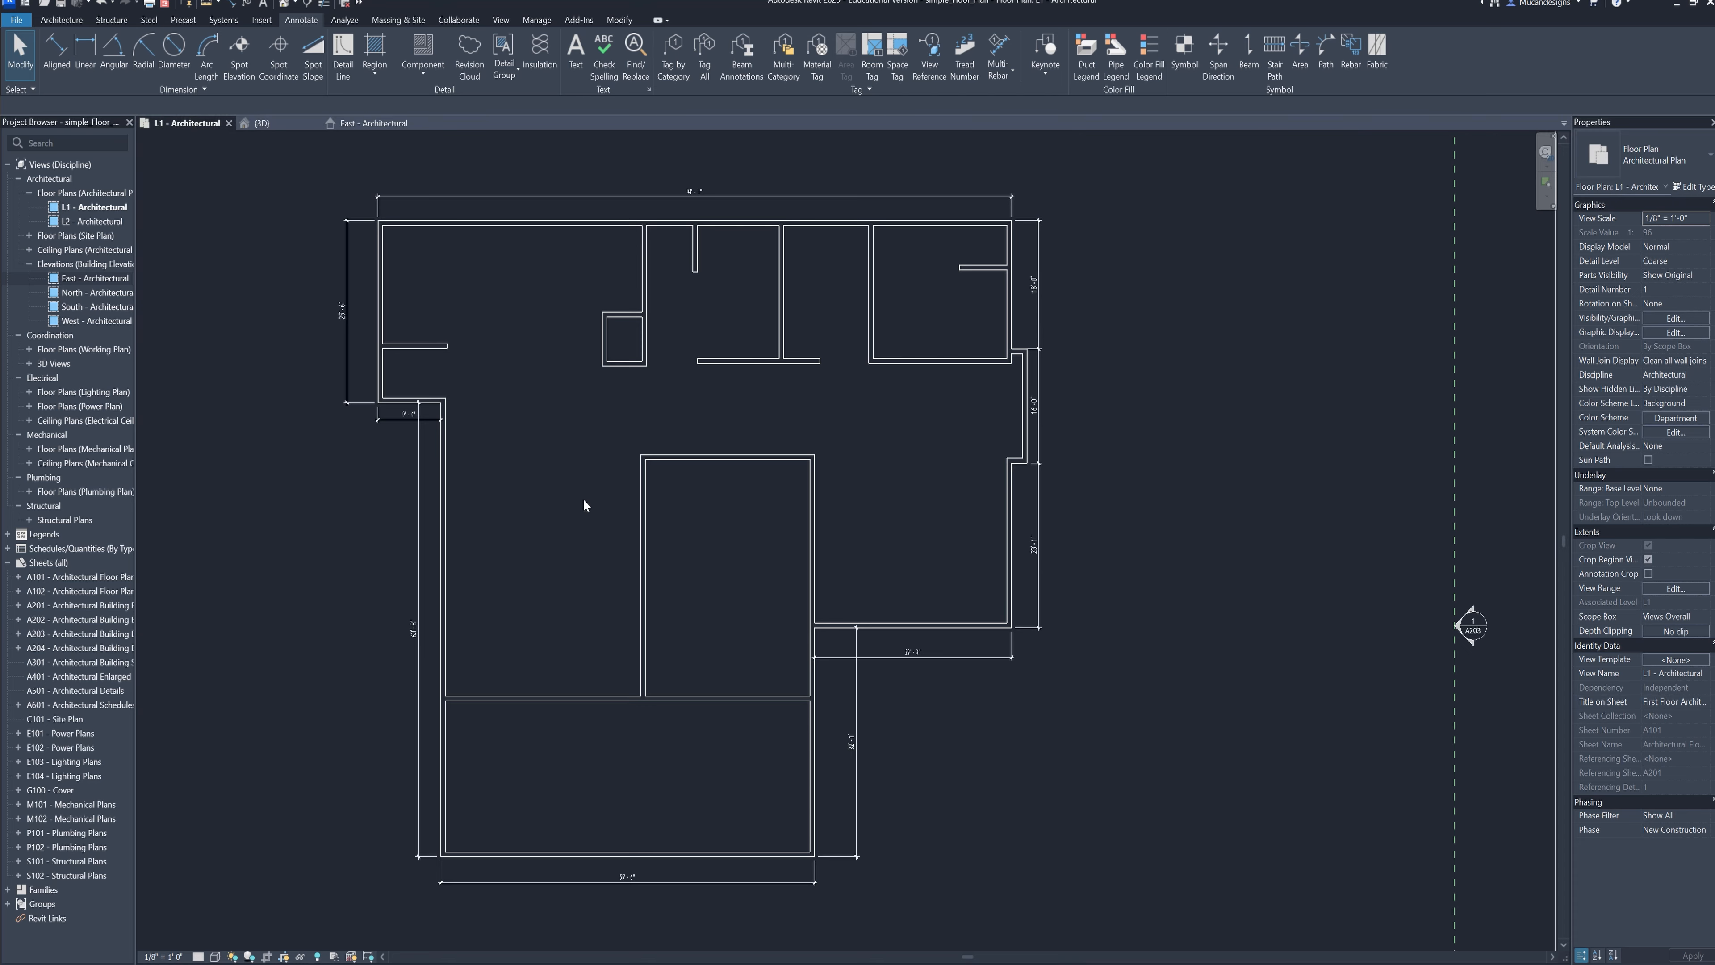
click(111, 19)
click(61, 20)
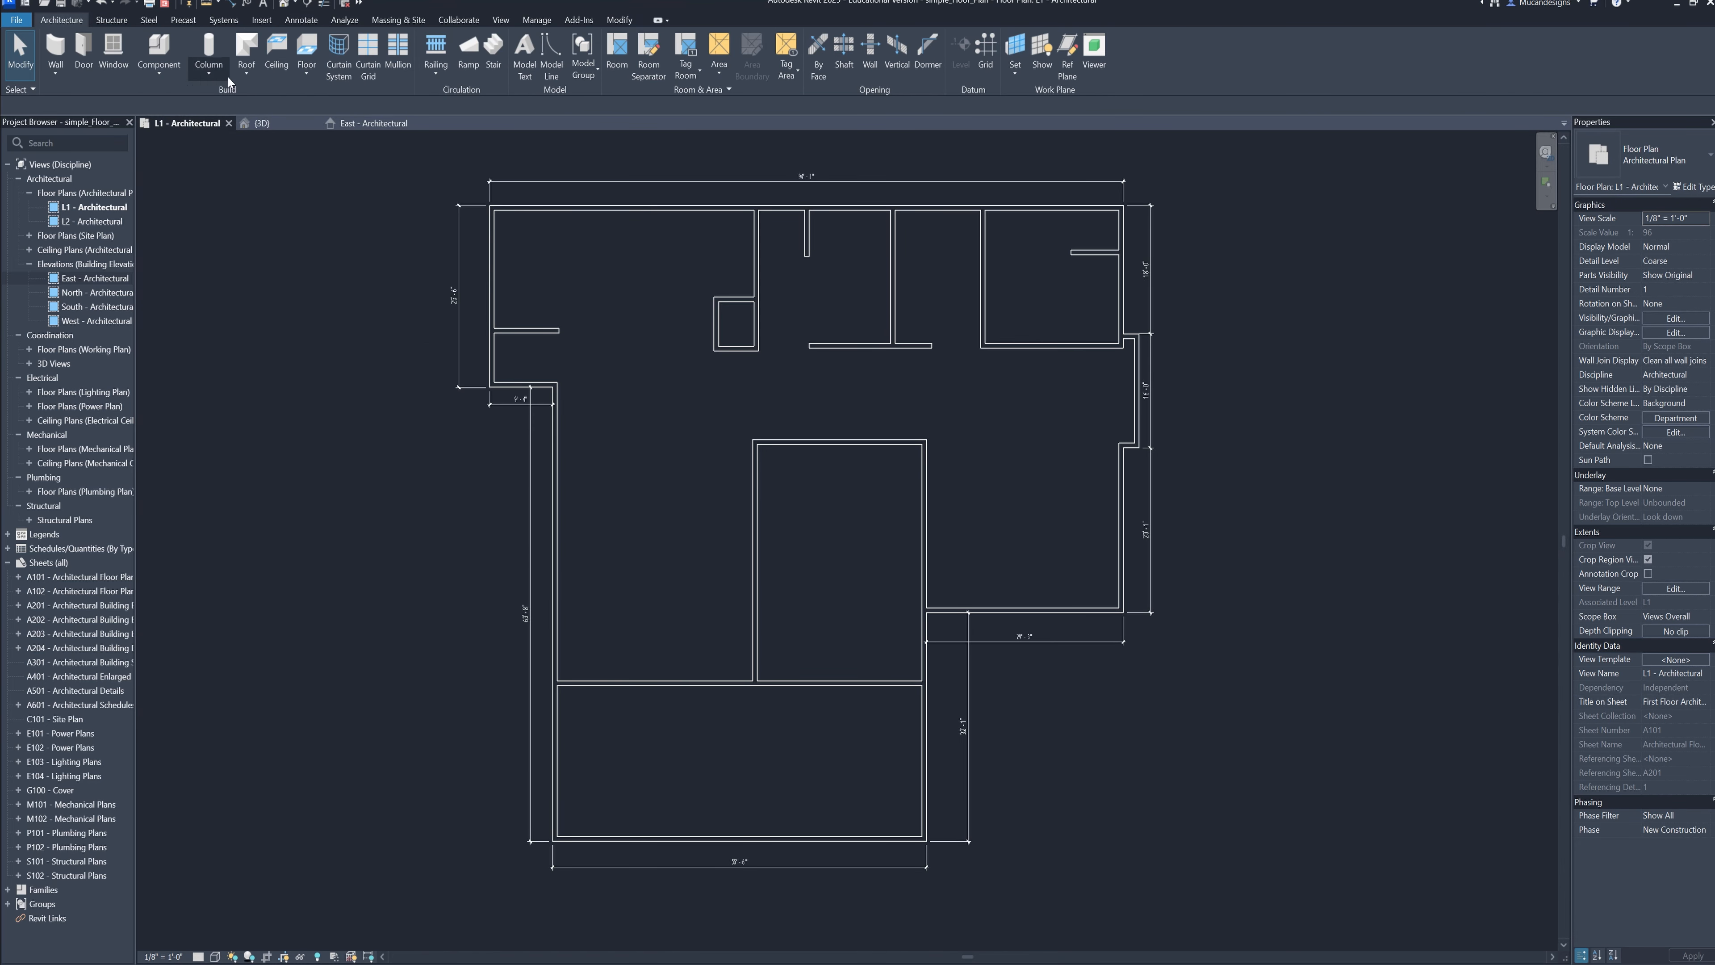
click(246, 72)
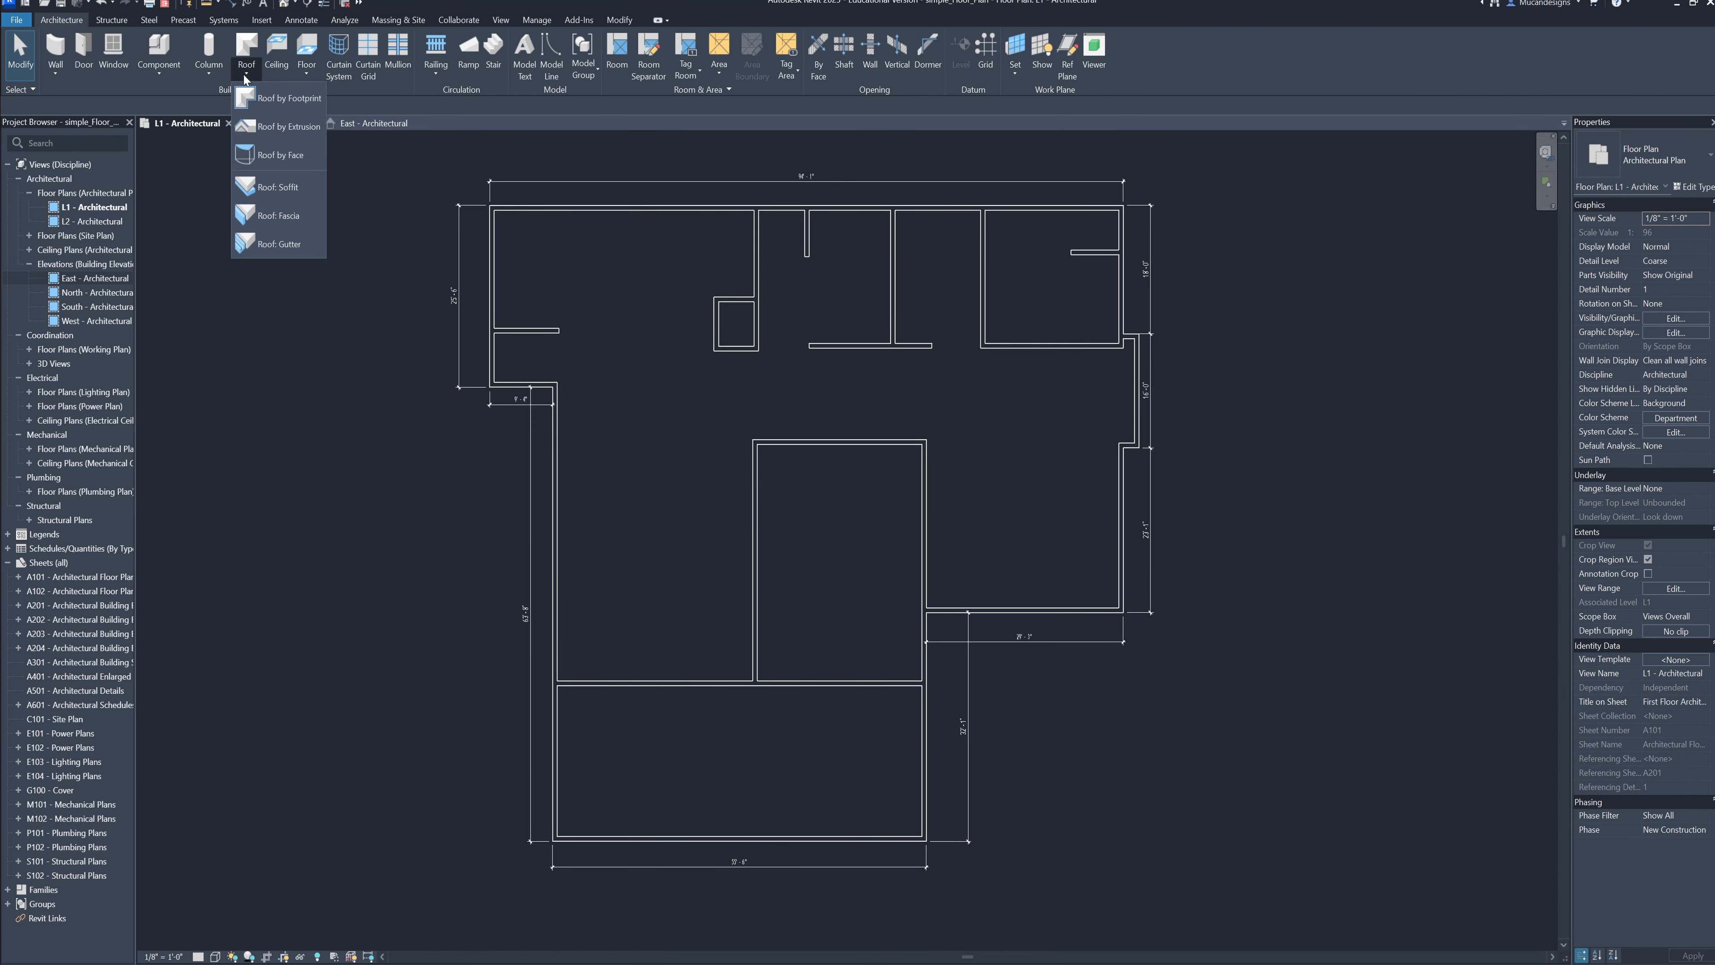
click(305, 104)
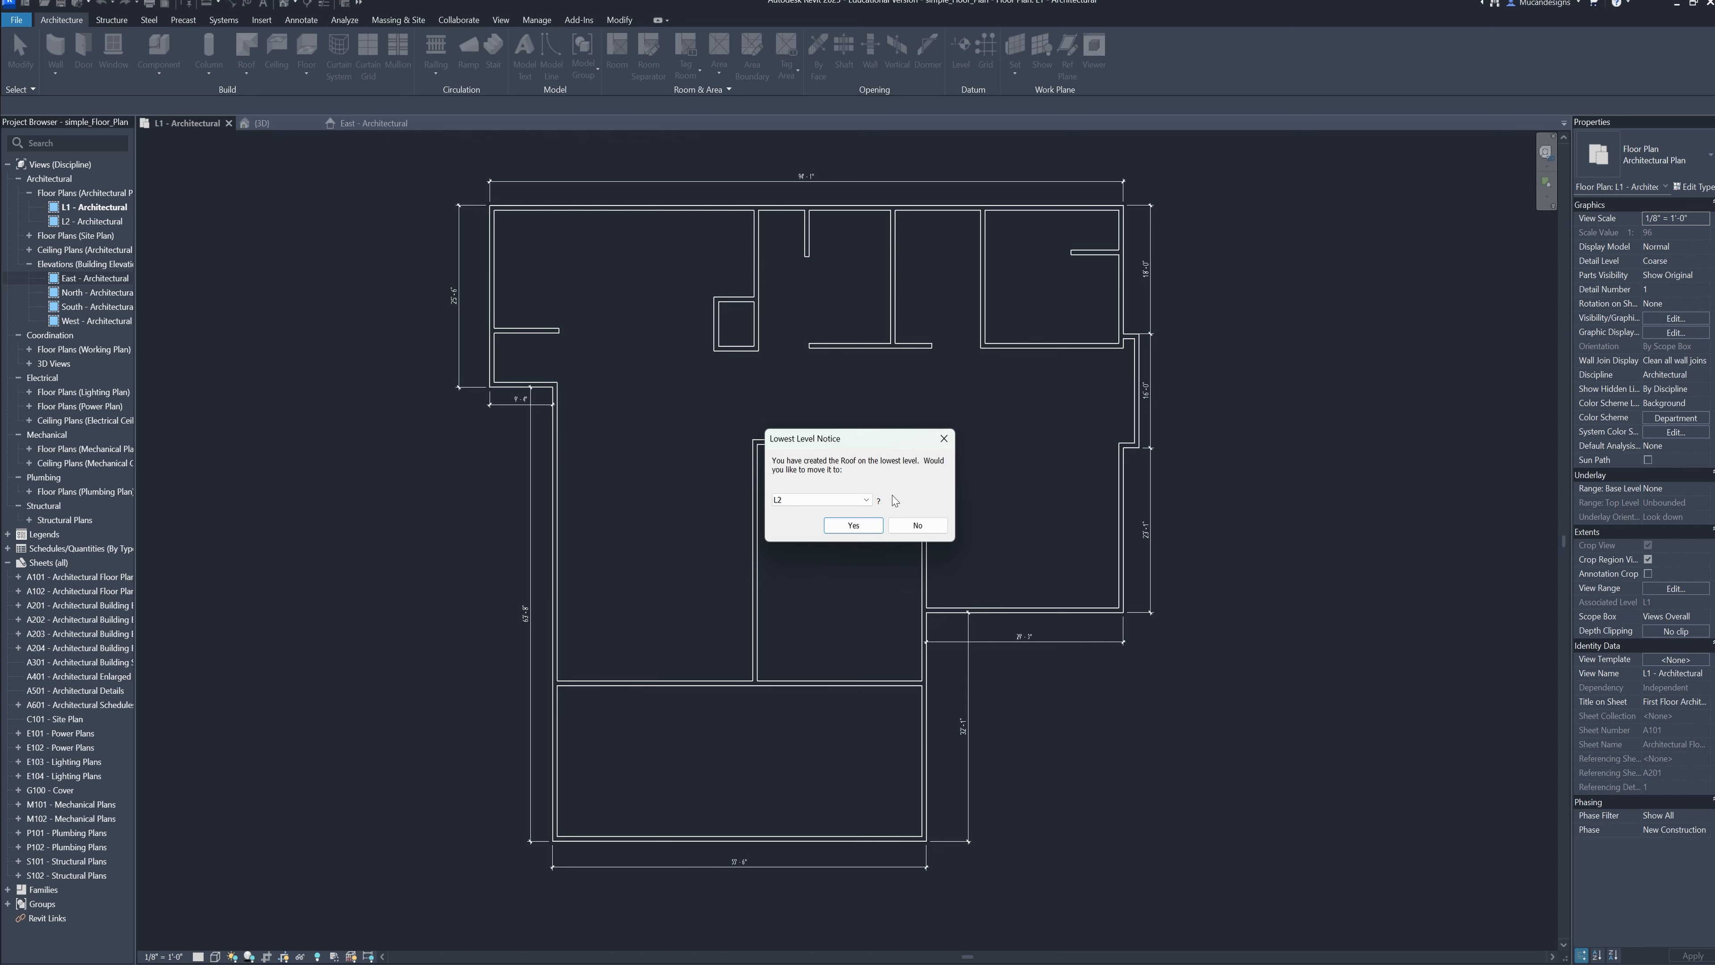
click(917, 524)
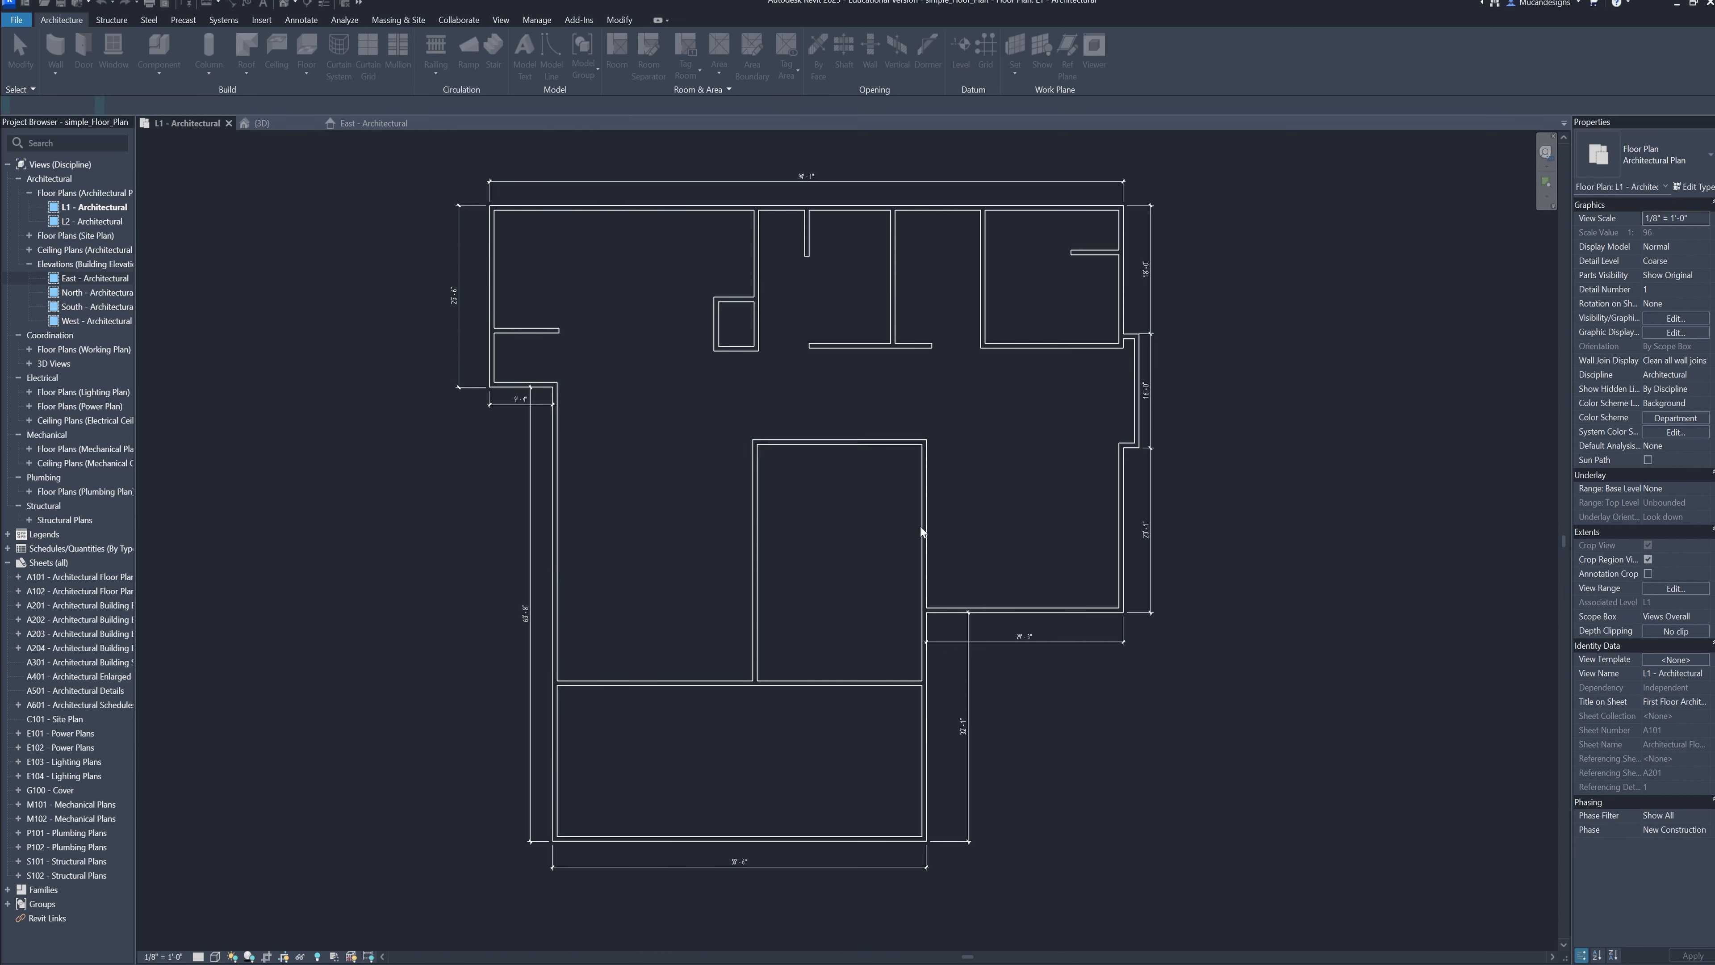
Trace the roof boundary from the plan's upper left corner down the left exterior walls to the wall dividing off the bottom room
scroll(777, 509, up, 3)
scroll(595, 330, down, 1)
scroll(606, 354, up, 3)
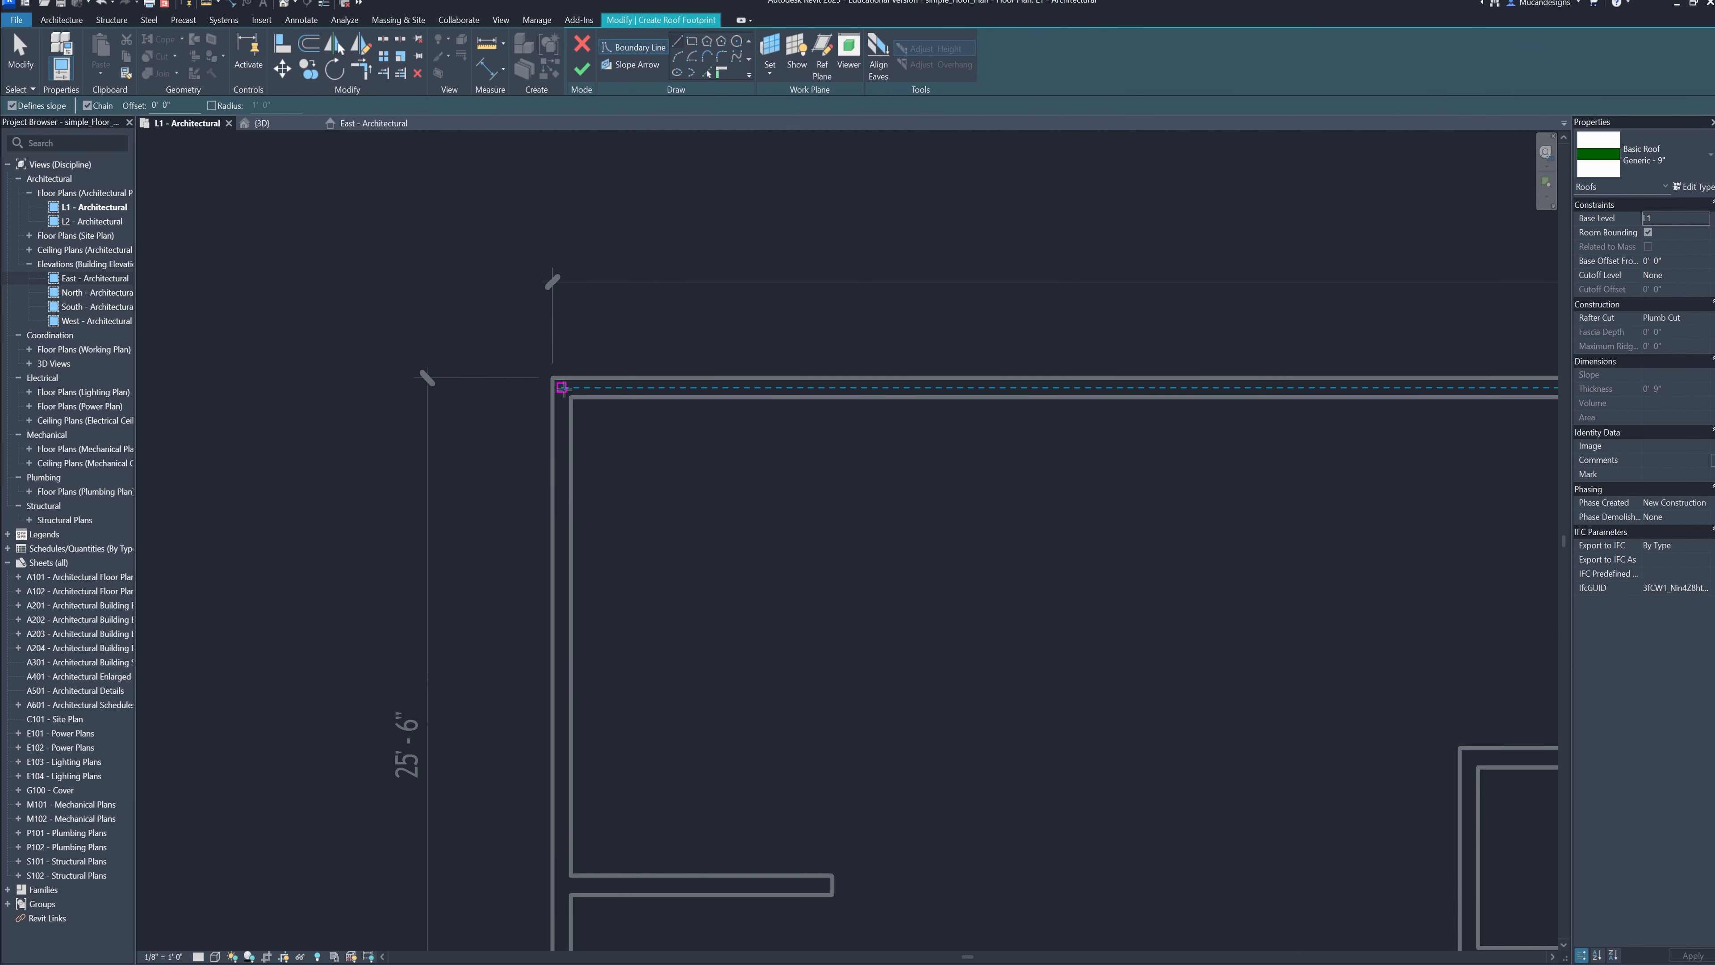
click(555, 377)
scroll(564, 689, down, 2)
middle_drag(570, 709, 538, 481)
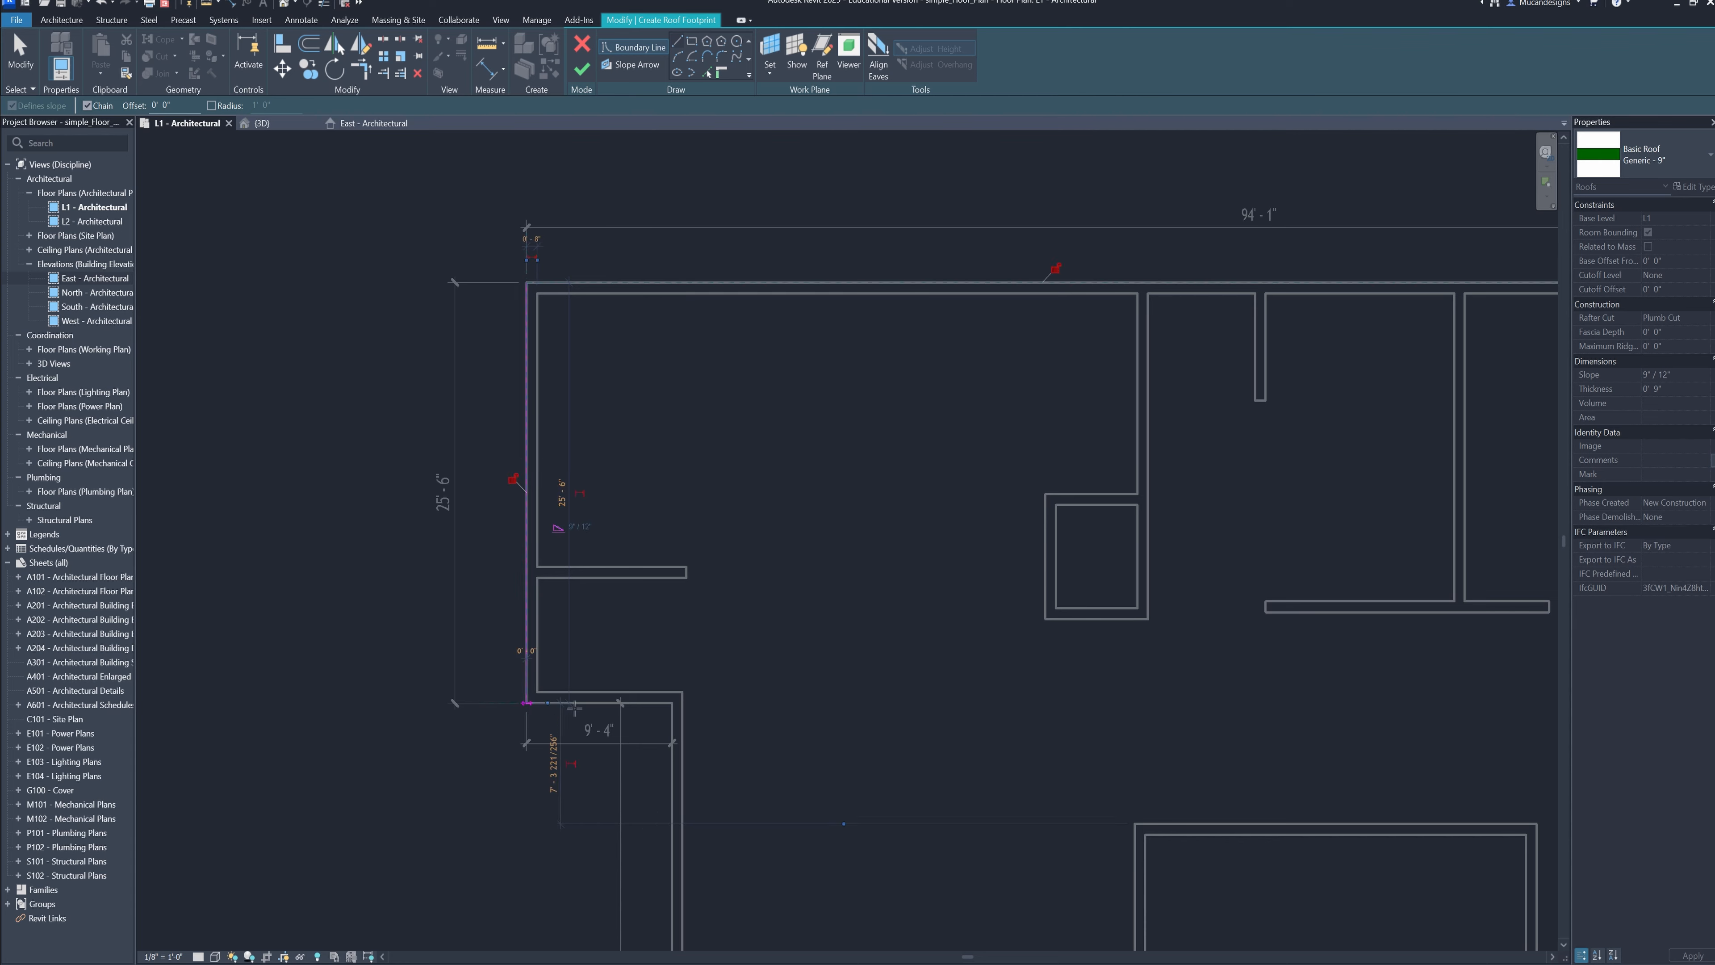
click(673, 703)
scroll(677, 810, down, 2)
middle_drag(677, 810, 637, 676)
scroll(638, 683, down, 1)
scroll(644, 716, up, 4)
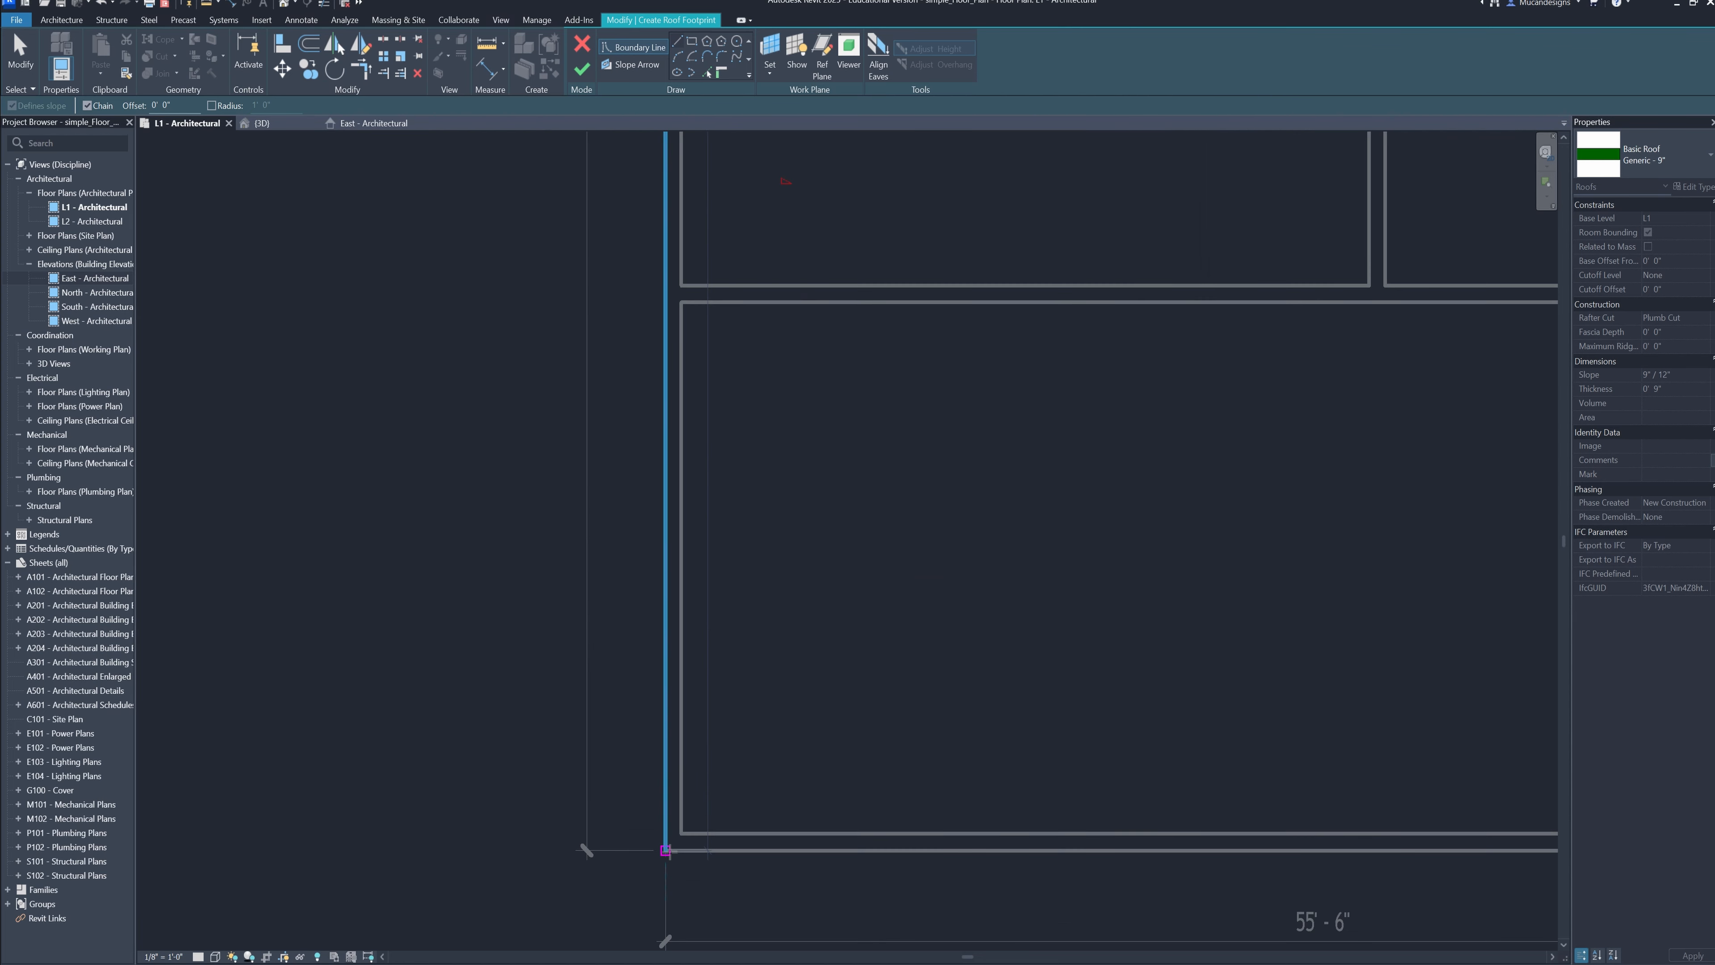
middle_drag(671, 308, 639, 436)
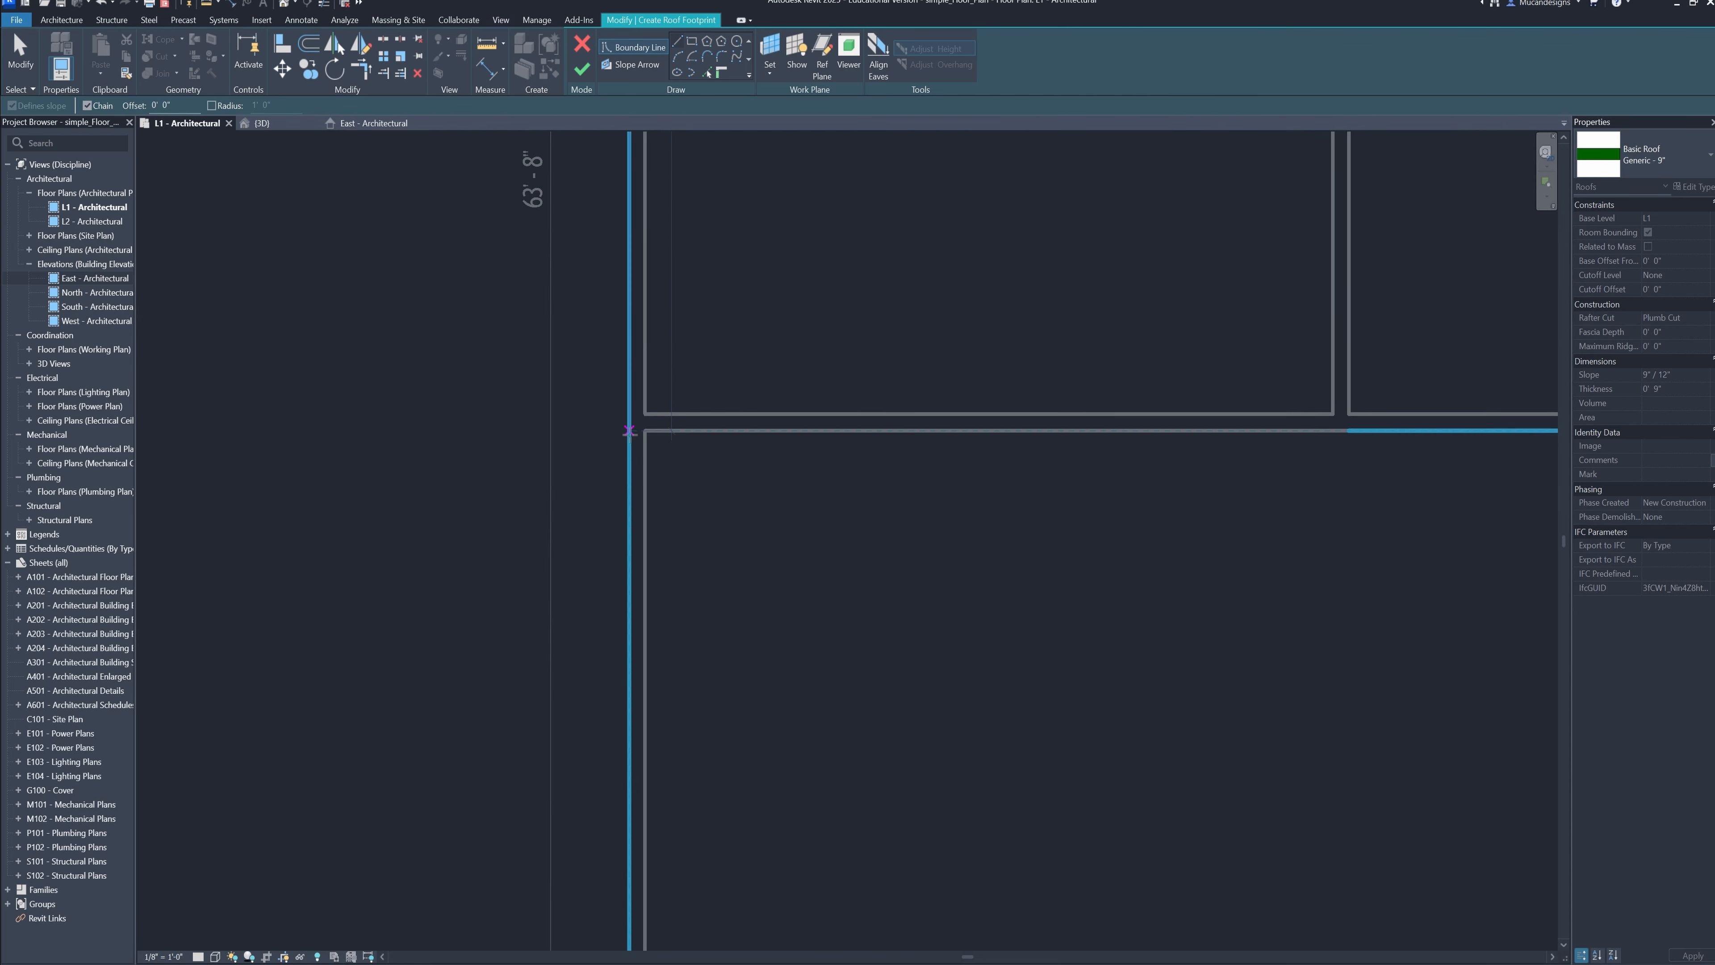
click(632, 430)
Continue the roof boundary along the dividing wall, up to the inner corner, and across to the right exterior wall's lower corner
middle_drag(987, 444, 4, 580)
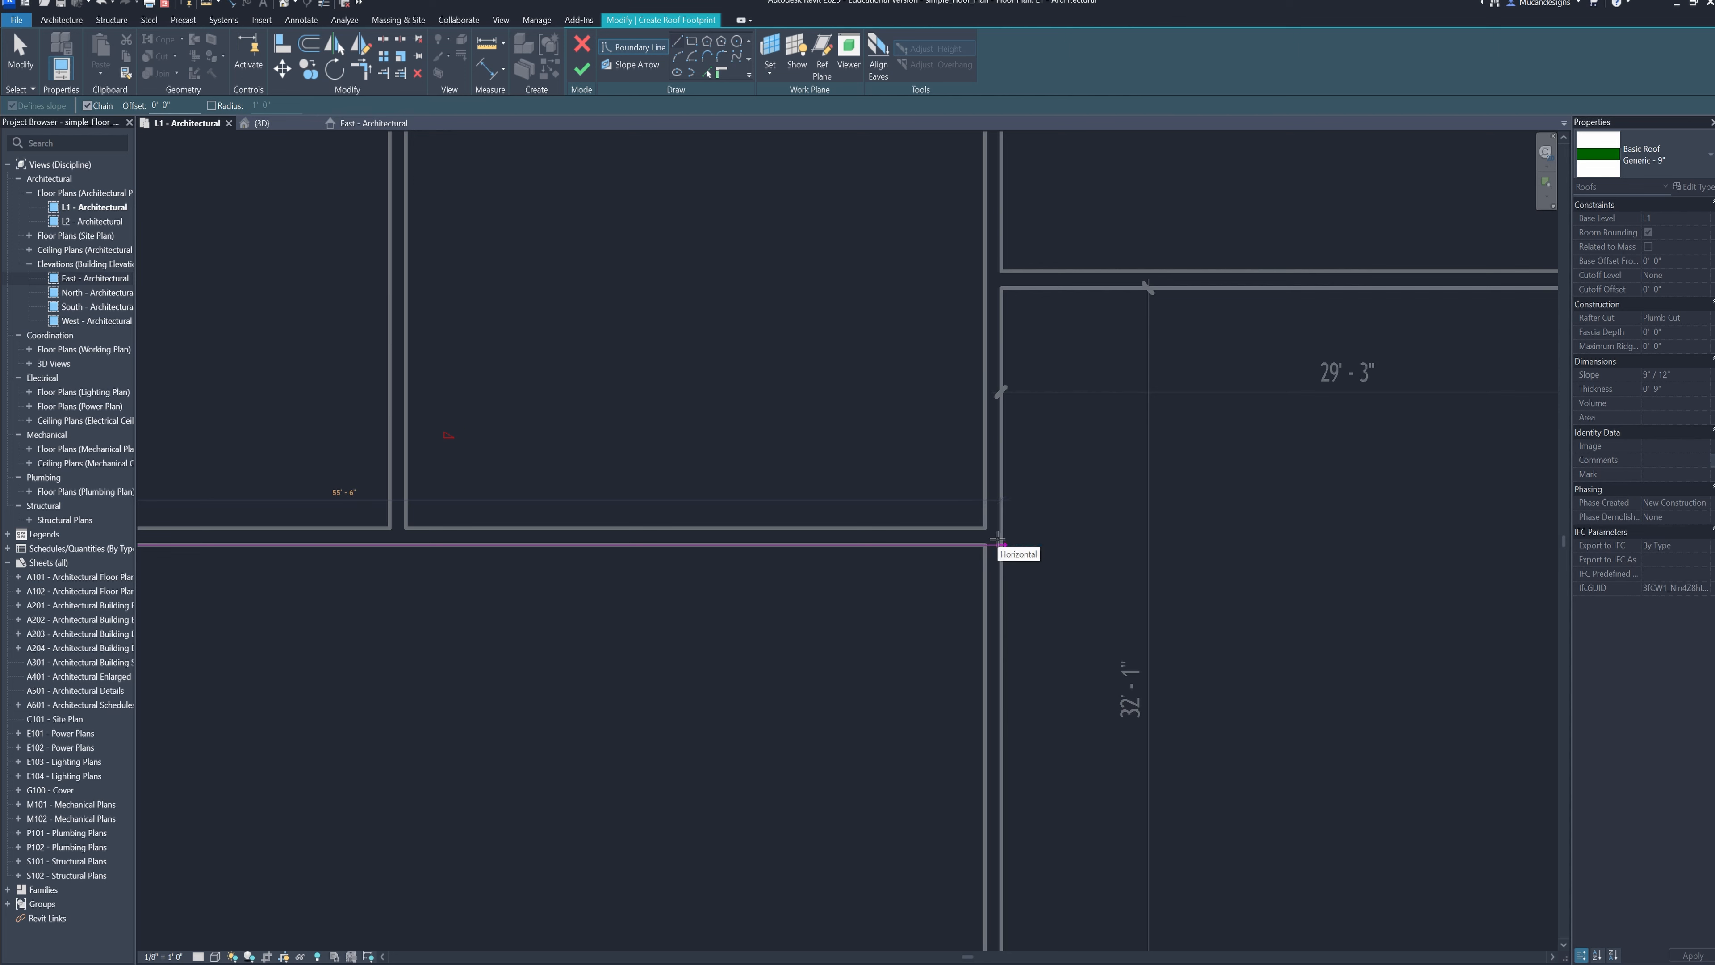
click(998, 542)
click(1002, 289)
scroll(1283, 311, down, 1)
middle_drag(1506, 325, 823, 514)
scroll(852, 517, up, 1)
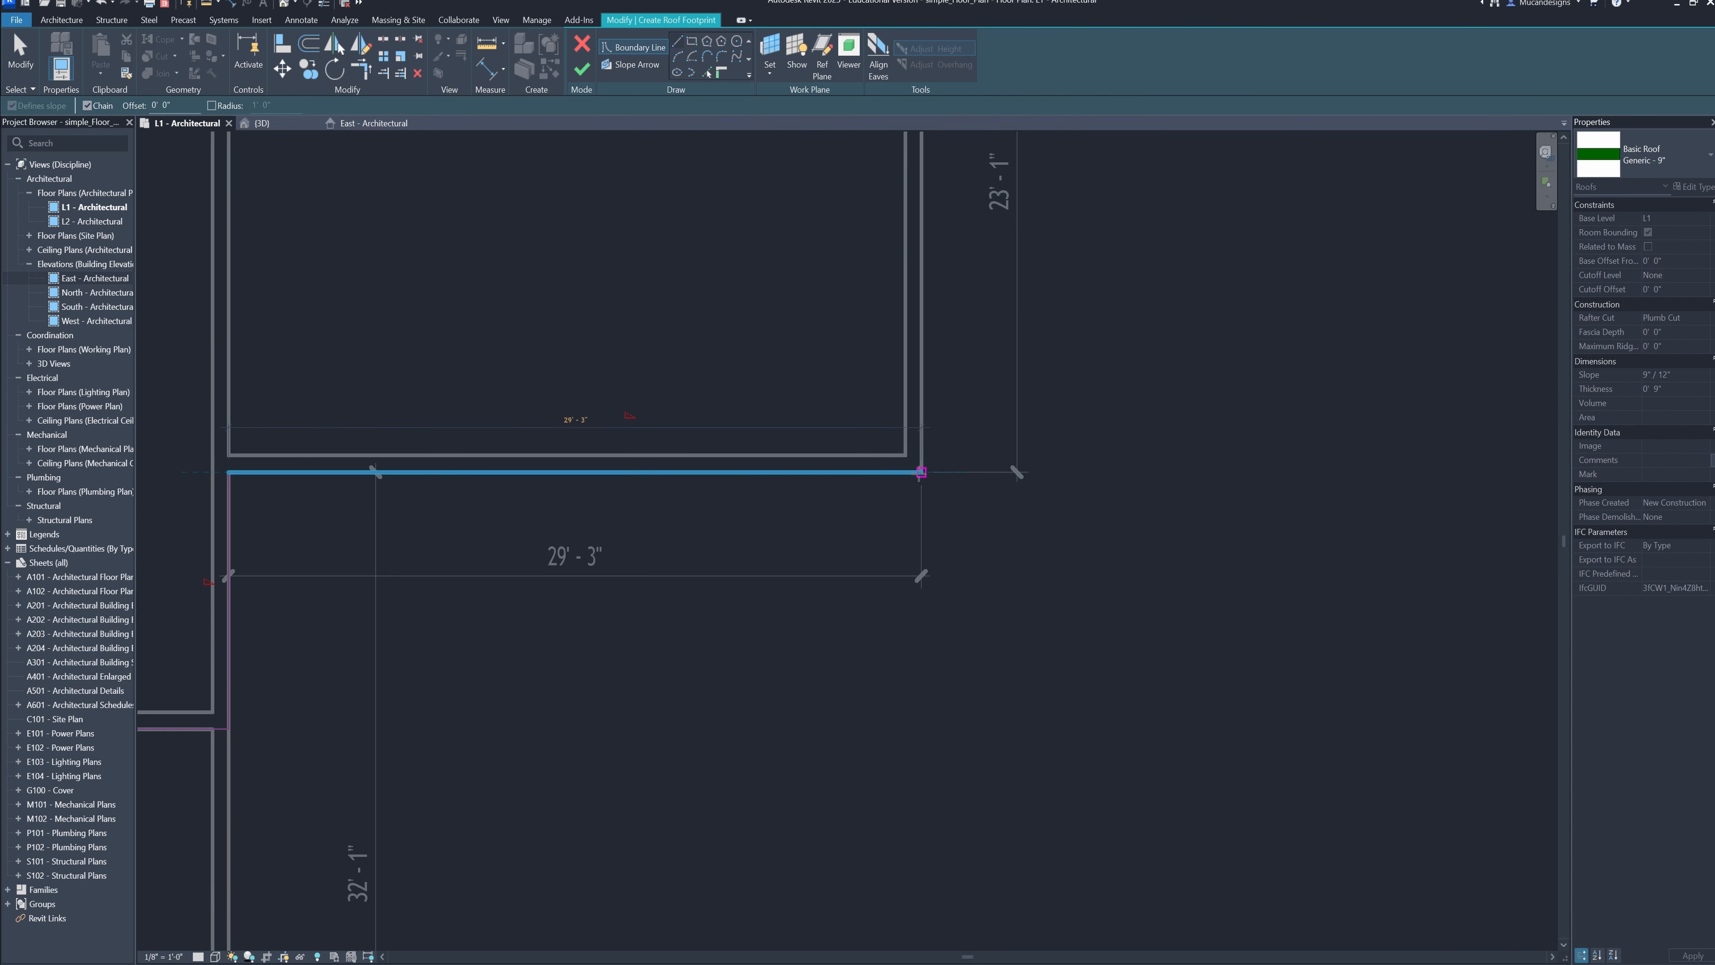
click(920, 472)
Continue the roof boundary up the right exterior wall and around the outer faces of the bump-out
scroll(884, 329, down, 1)
middle_drag(884, 329, 764, 775)
click(791, 446)
click(834, 446)
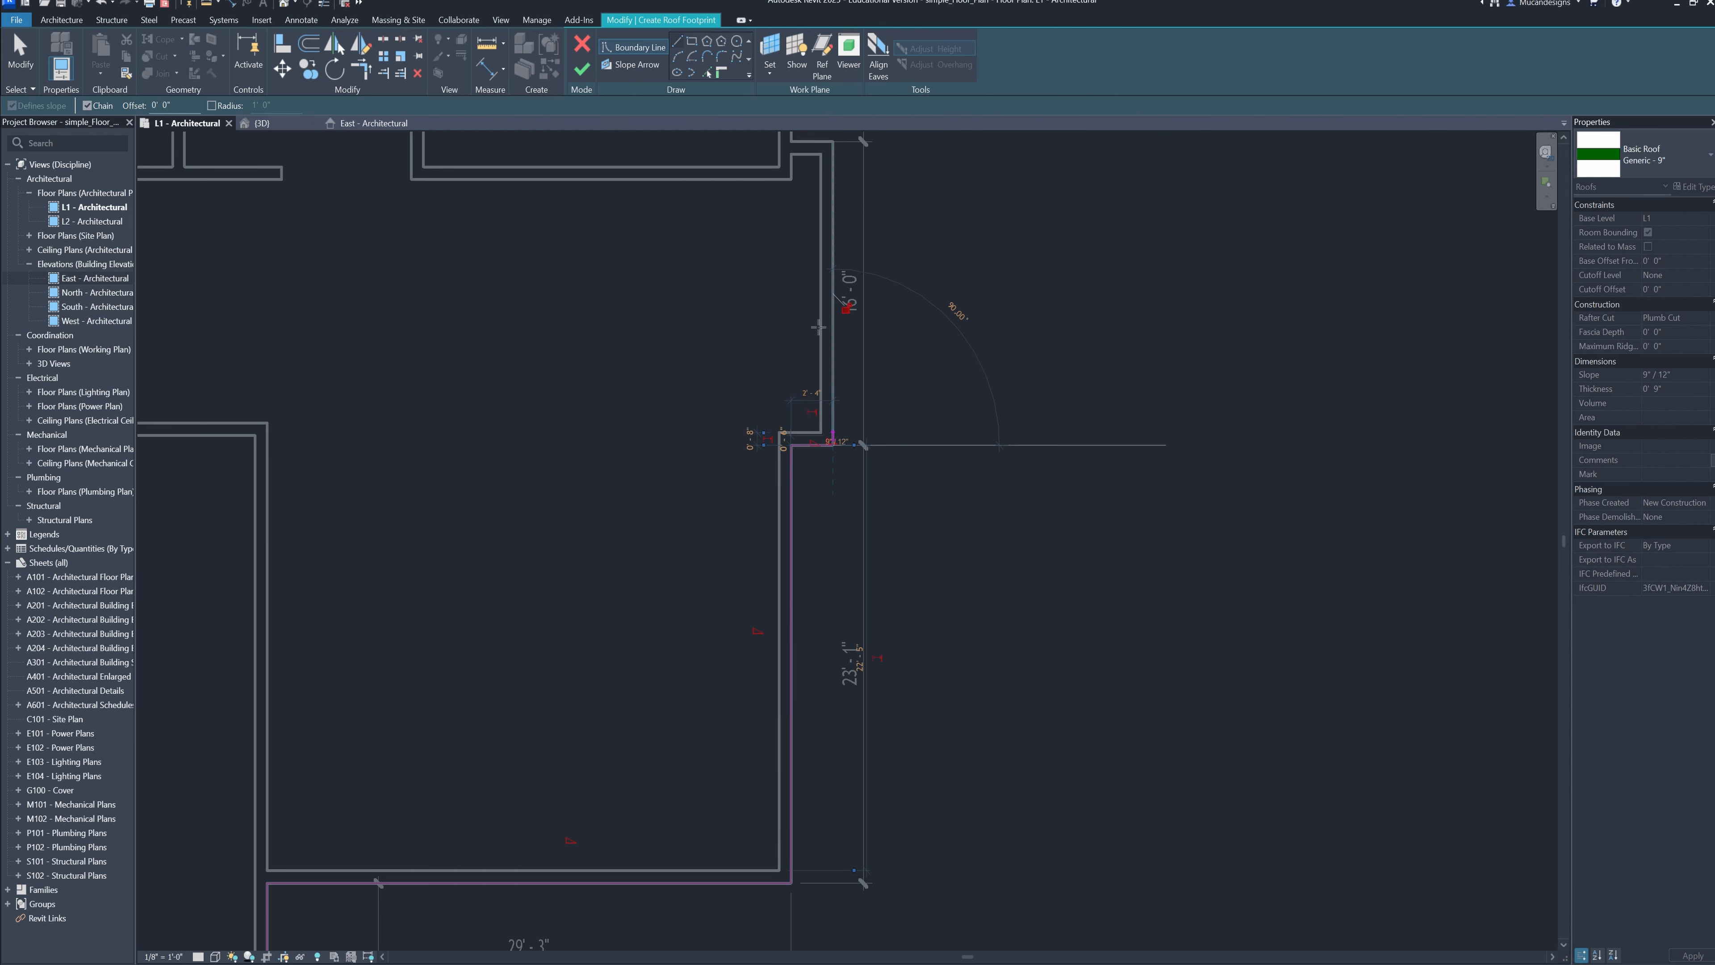
middle_drag(834, 143, 801, 417)
click(802, 415)
click(760, 415)
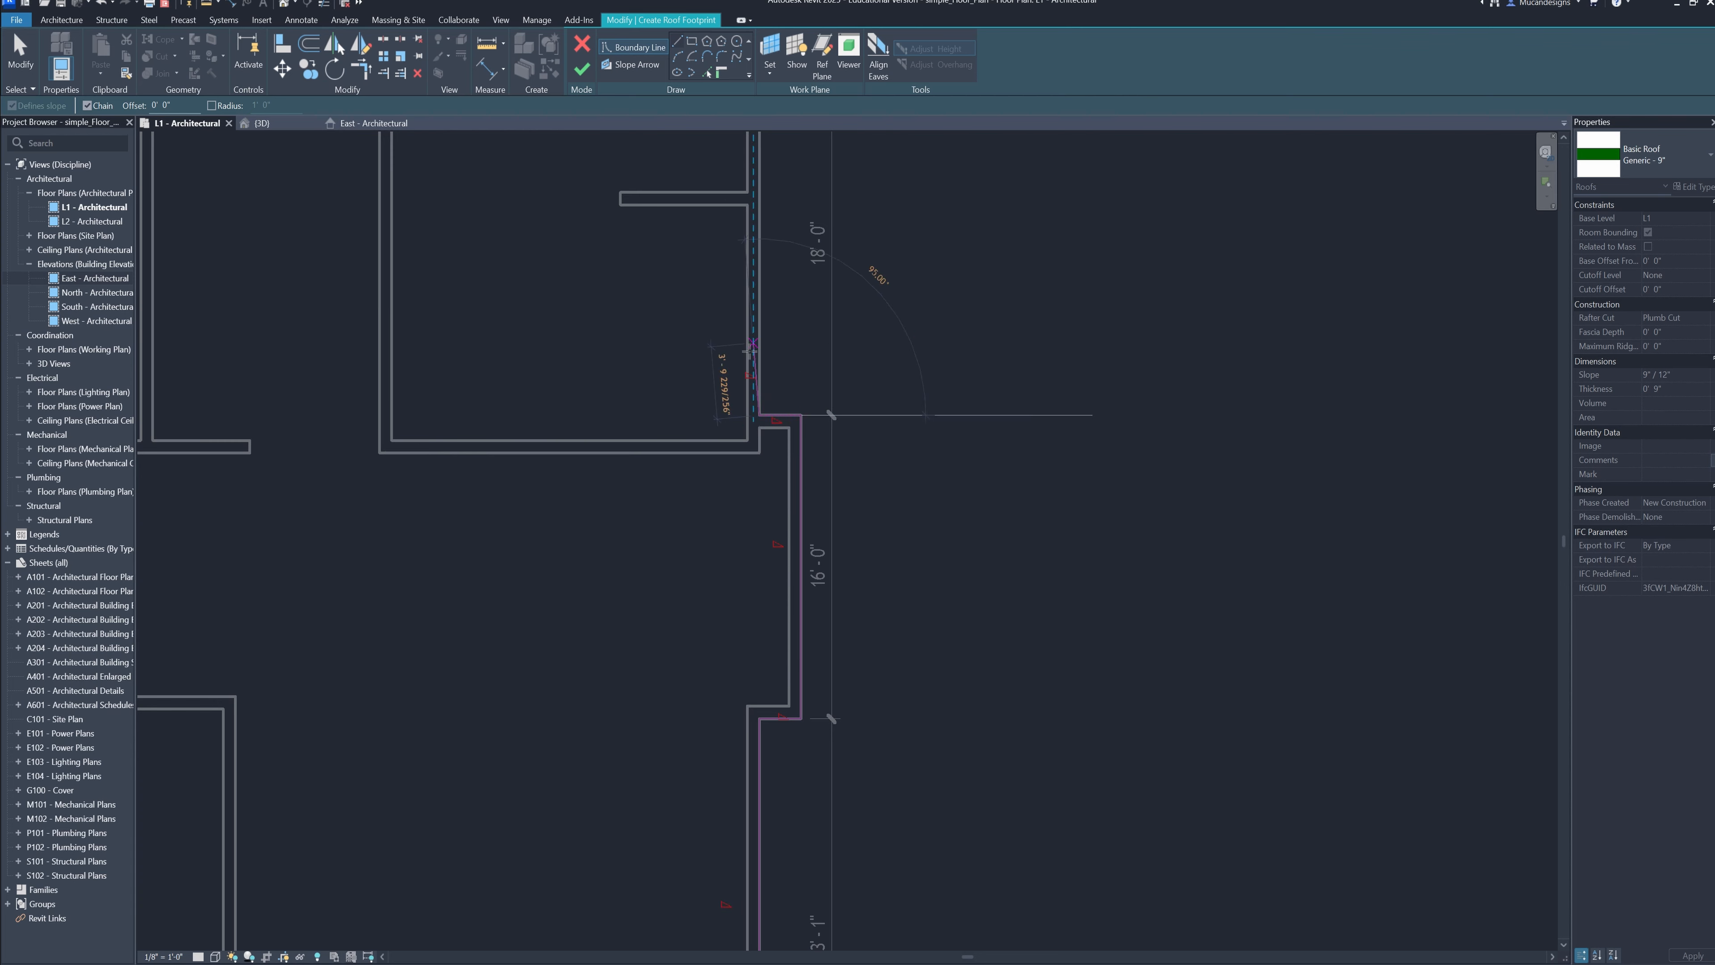
middle_drag(759, 321, 712, 679)
Close the roof boundary through the upper right corner and along the top exterior wall, finishing the footprint roof
click(712, 431)
scroll(510, 431, down, 1)
middle_drag(510, 443, 1426, 586)
middle_drag(898, 523, 1181, 529)
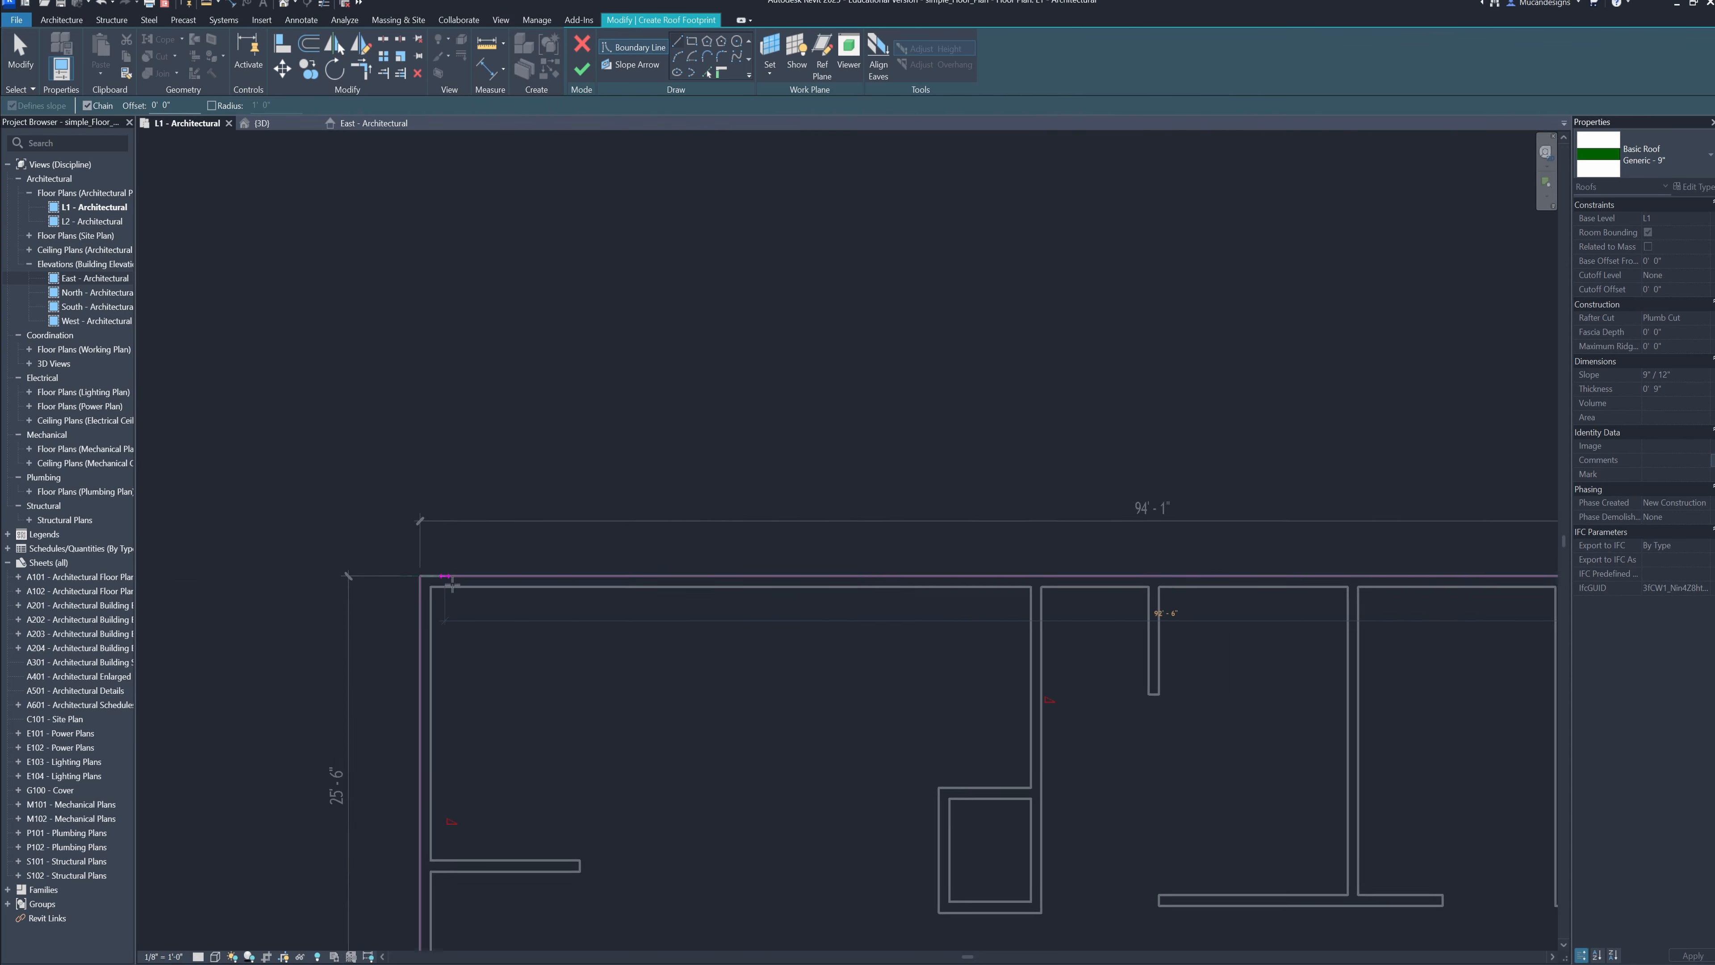
scroll(358, 588, up, 3)
click(517, 563)
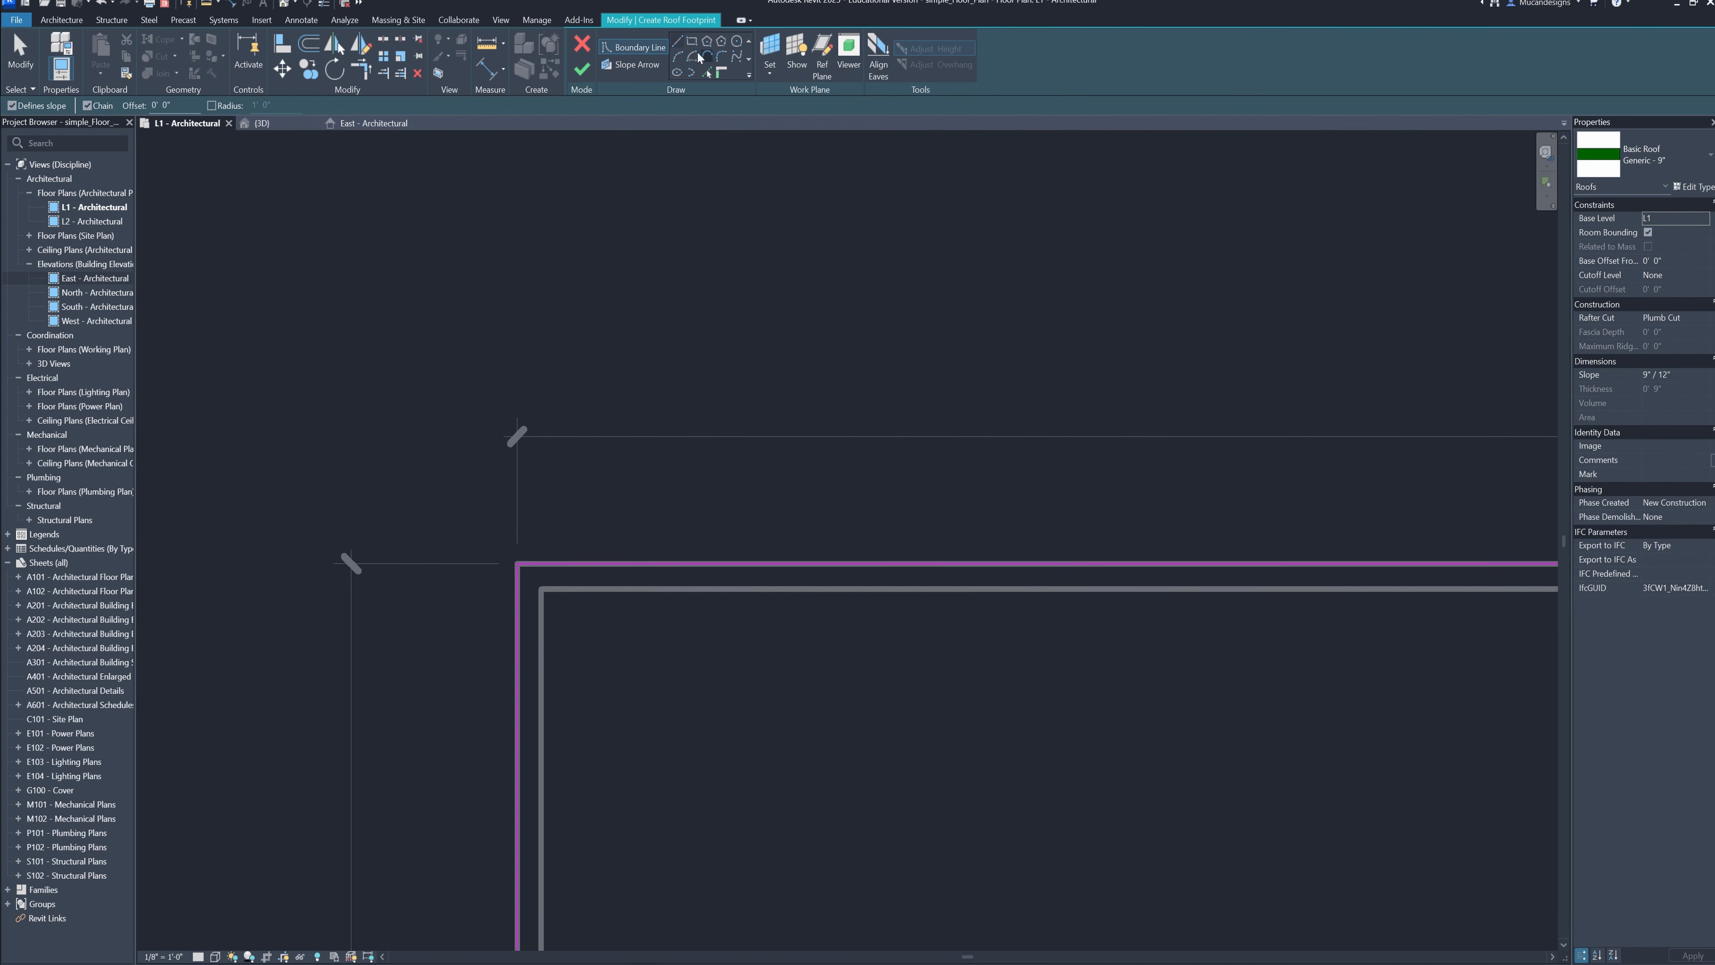
click(583, 74)
scroll(727, 640, down, 8)
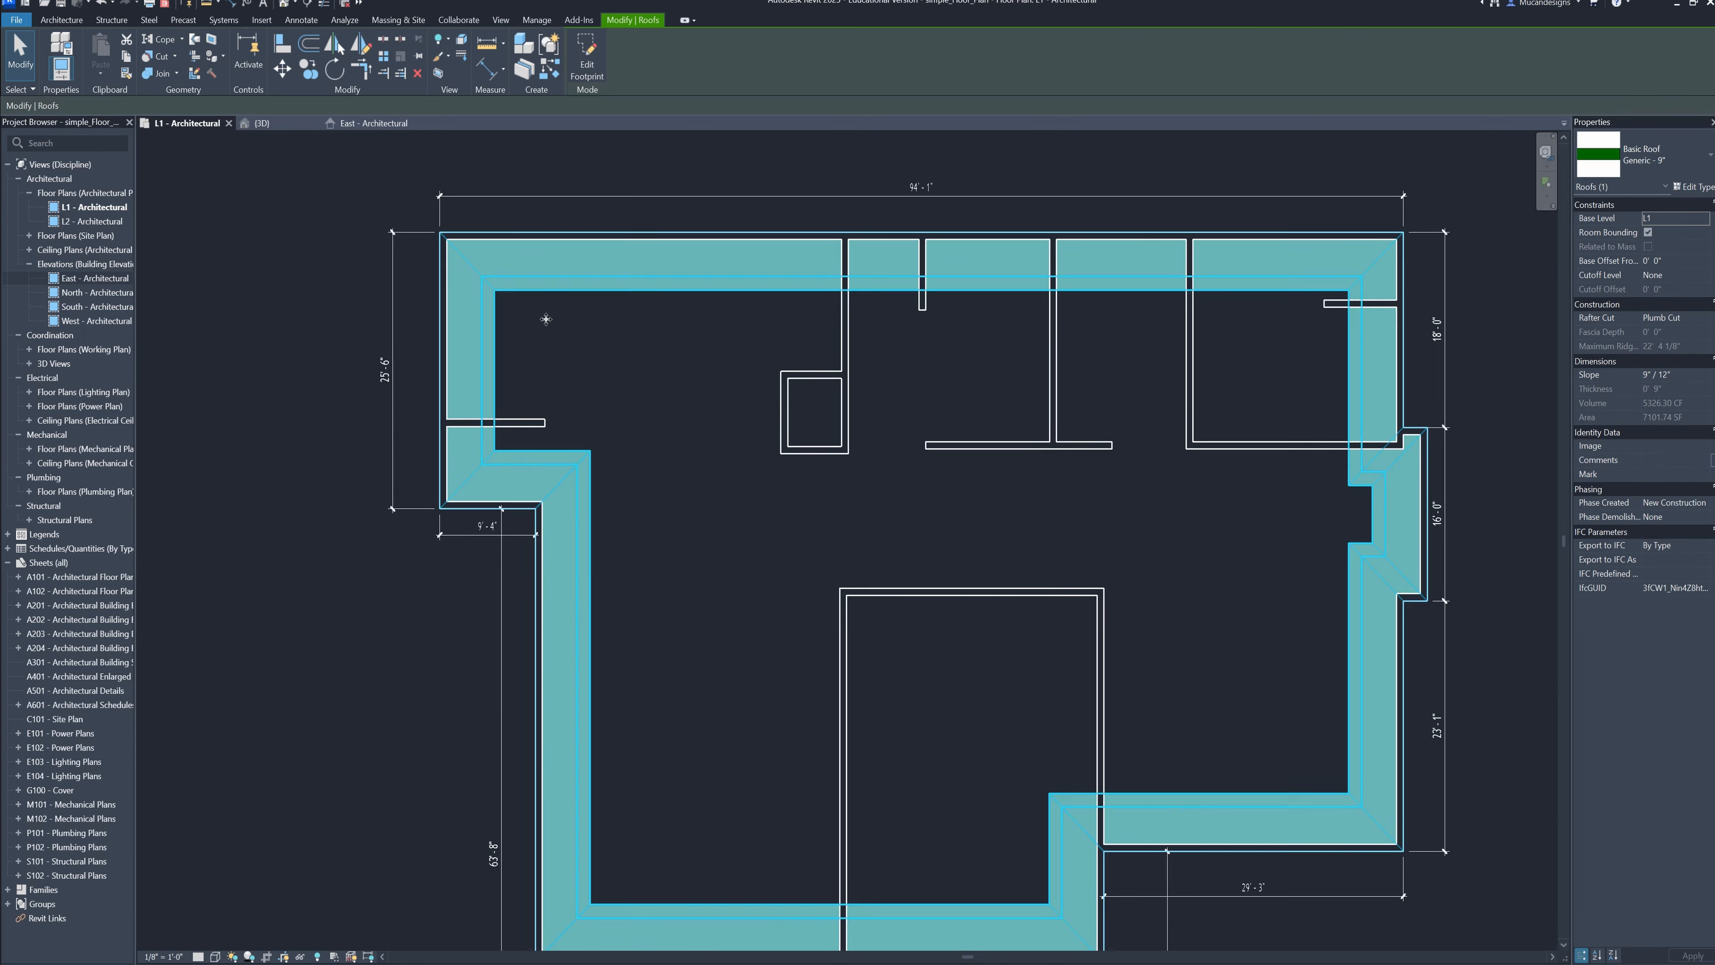
click(1070, 730)
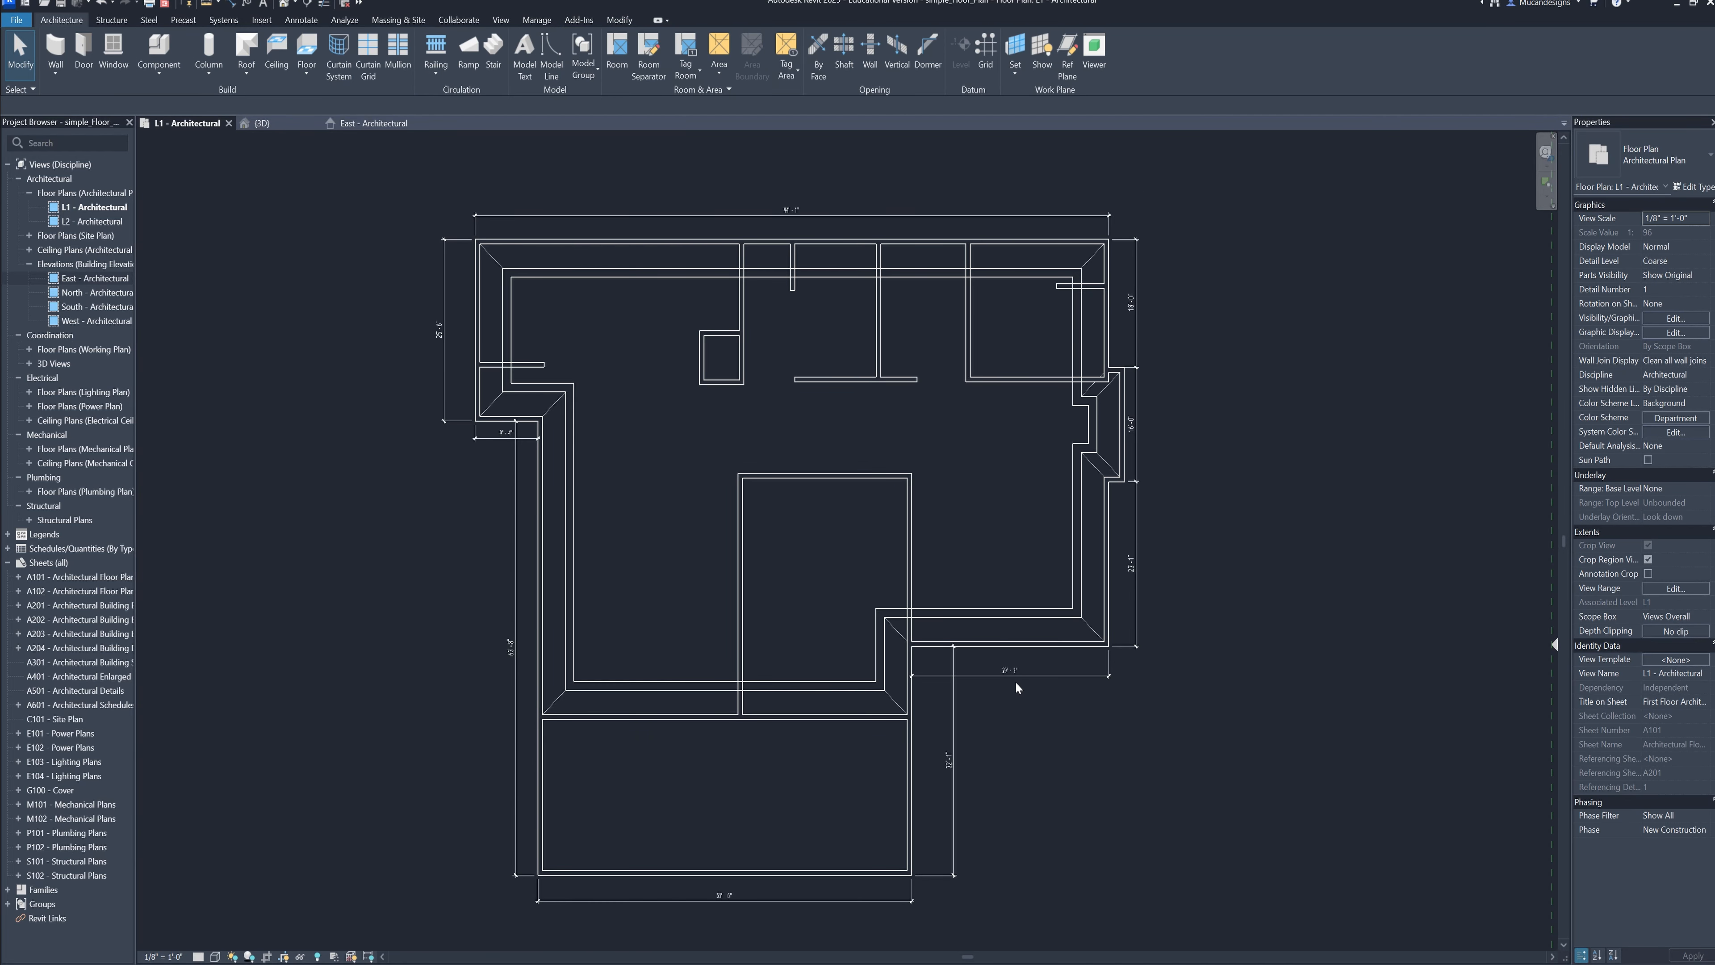
Select the new roof and inspect its position relative to the walls in the 3D view
click(875, 695)
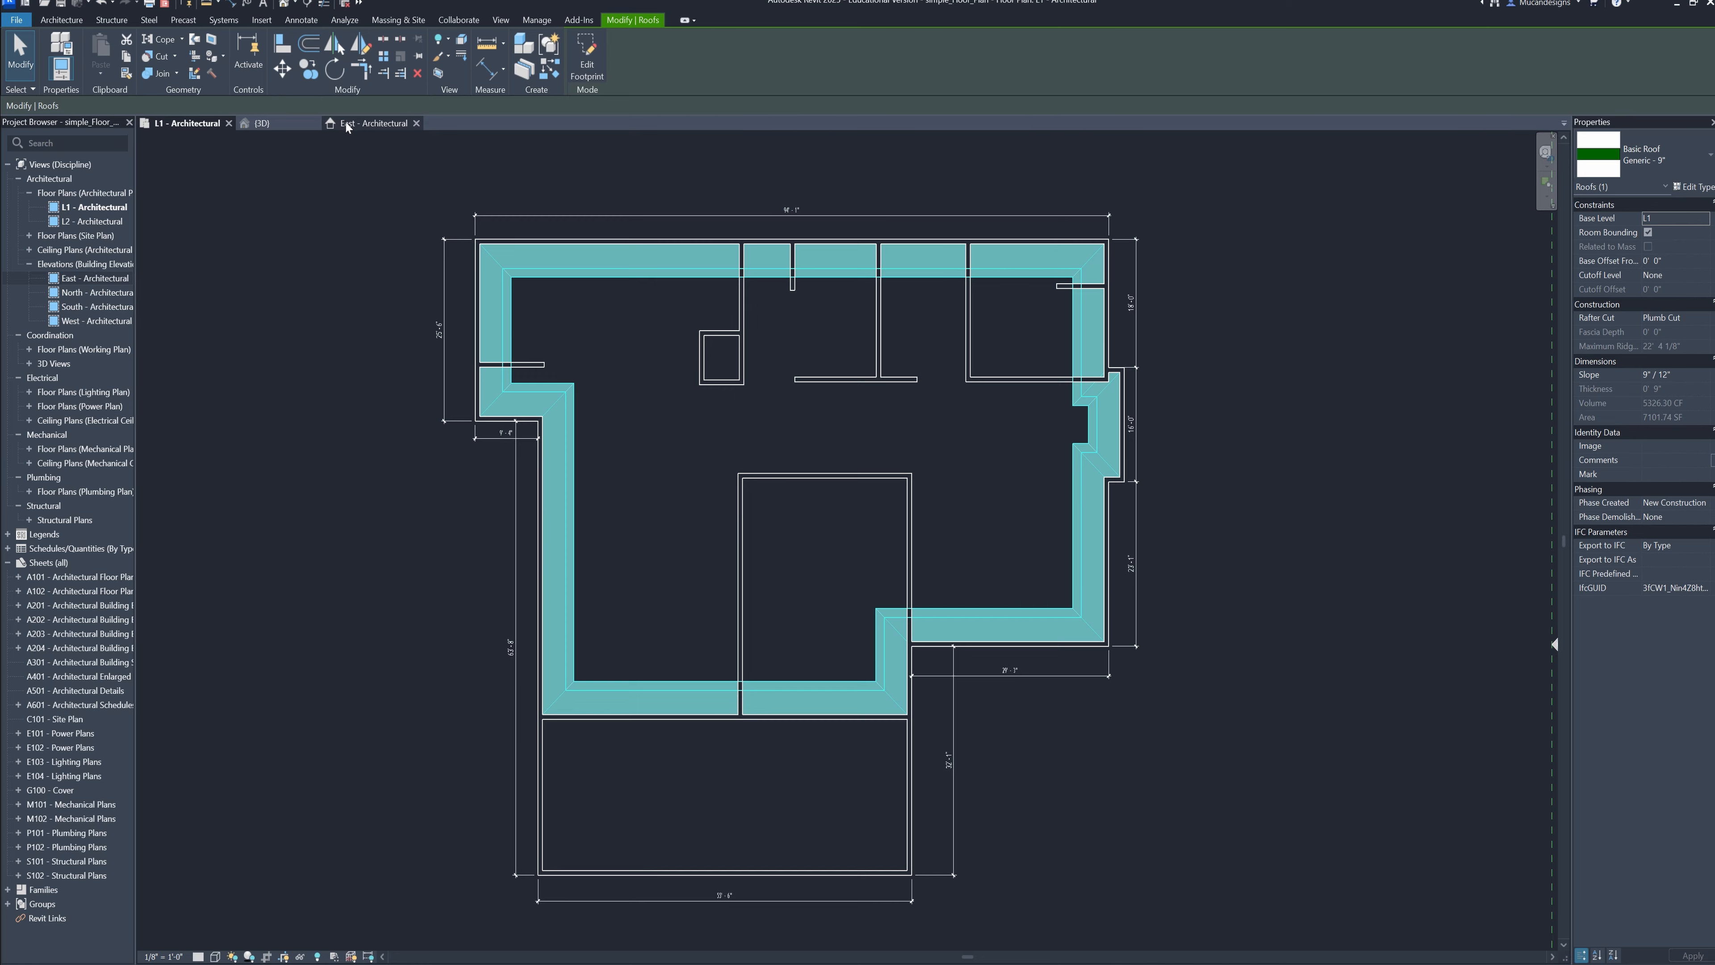
click(374, 122)
click(267, 124)
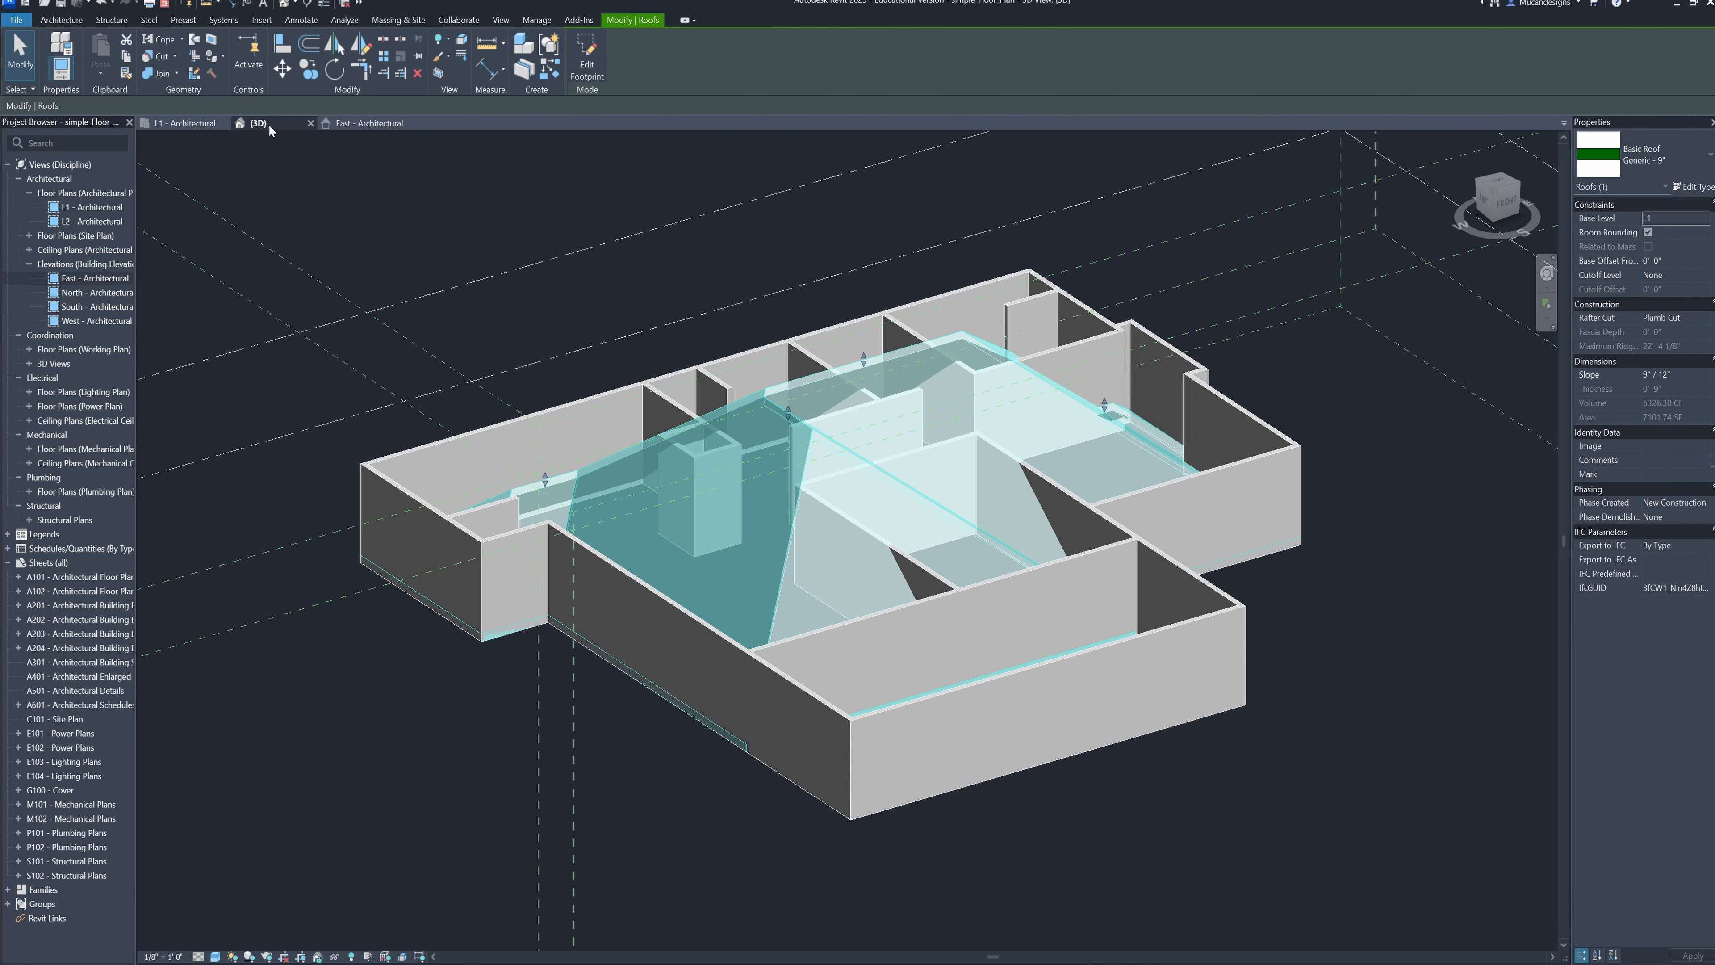
Set the roof's base level to L2 so it sits on top of the walls
key(Escape)
shift+middle_drag(1256, 659, 1027, 498)
click(924, 471)
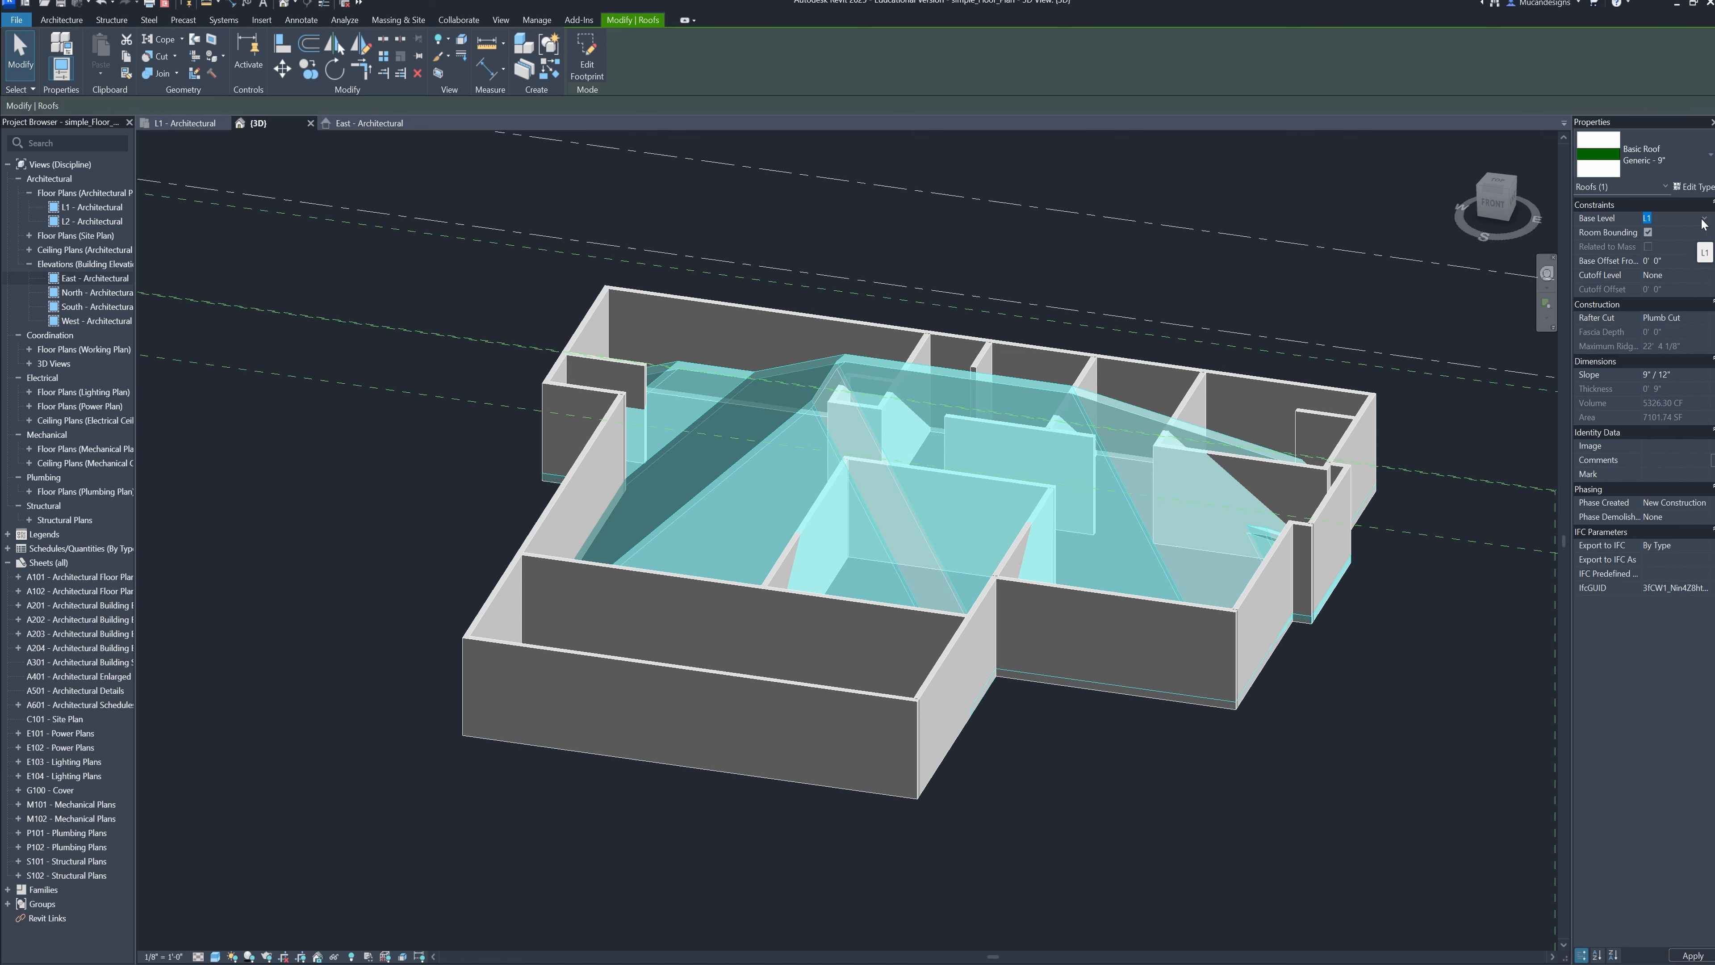
click(1305, 675)
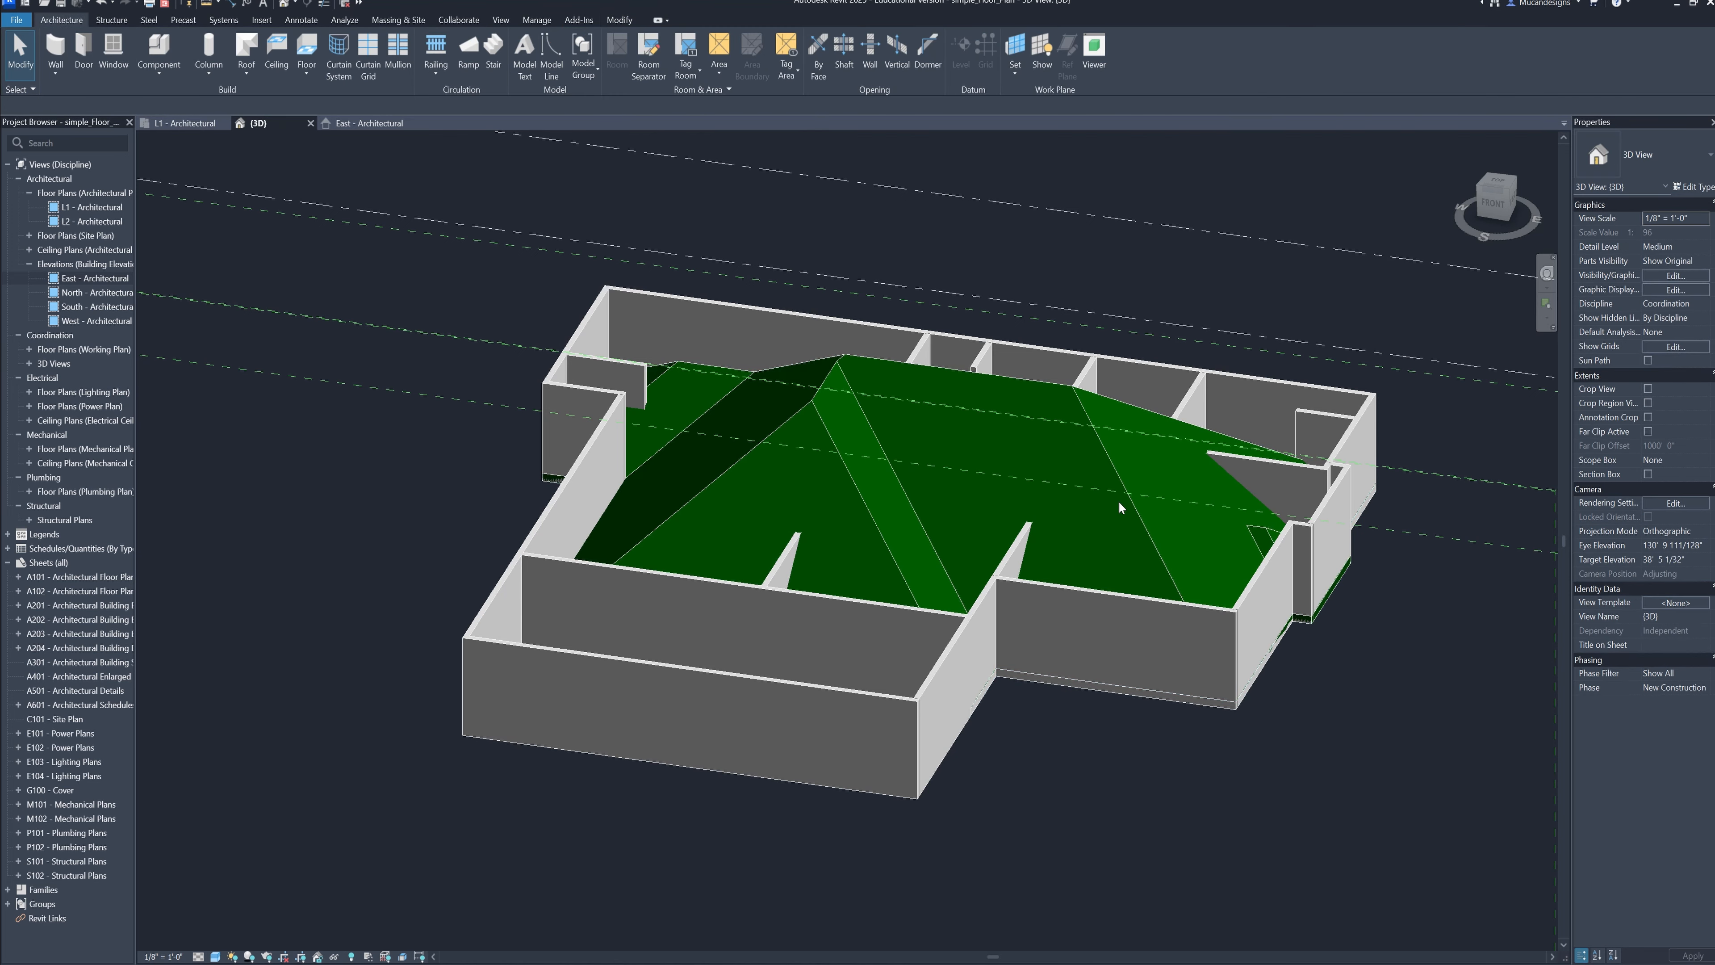
click(1148, 512)
shift+middle_drag(1147, 512, 1171, 598)
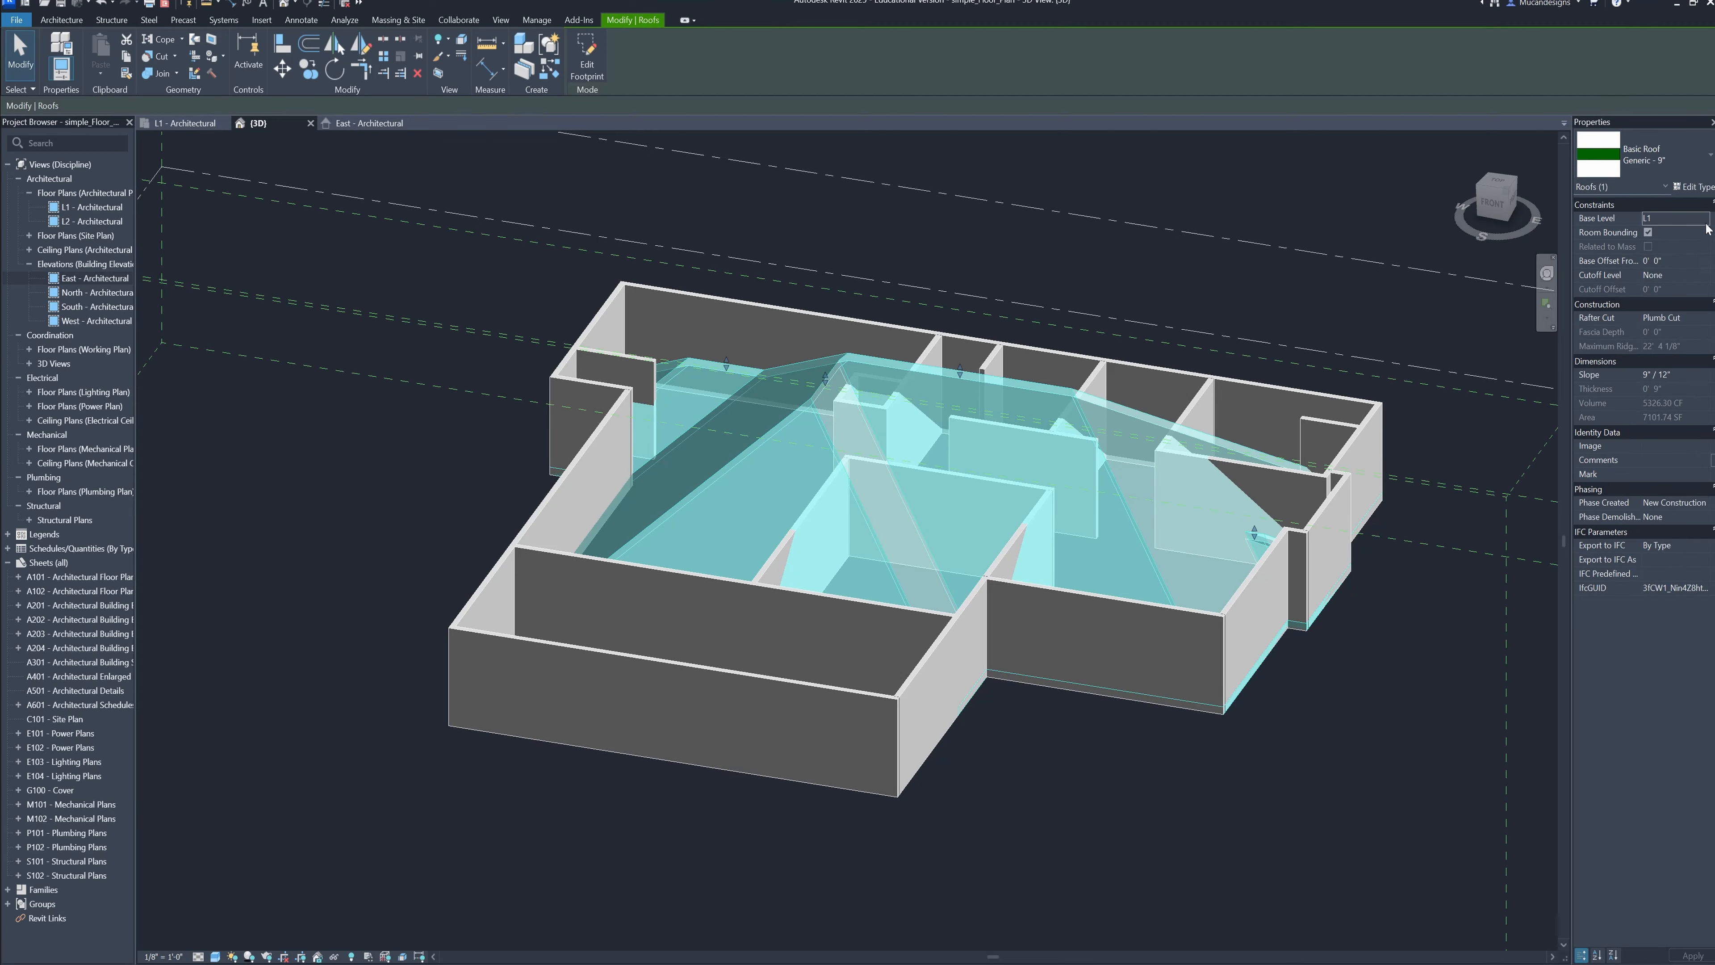
click(1670, 244)
click(1282, 727)
shift+middle_drag(1282, 727, 1452, 733)
Delete the front exterior wall that joins the two side walls projecting beyond the roof, keeping the side walls
shift+middle_drag(1080, 696, 892, 678)
click(962, 770)
key(Delete)
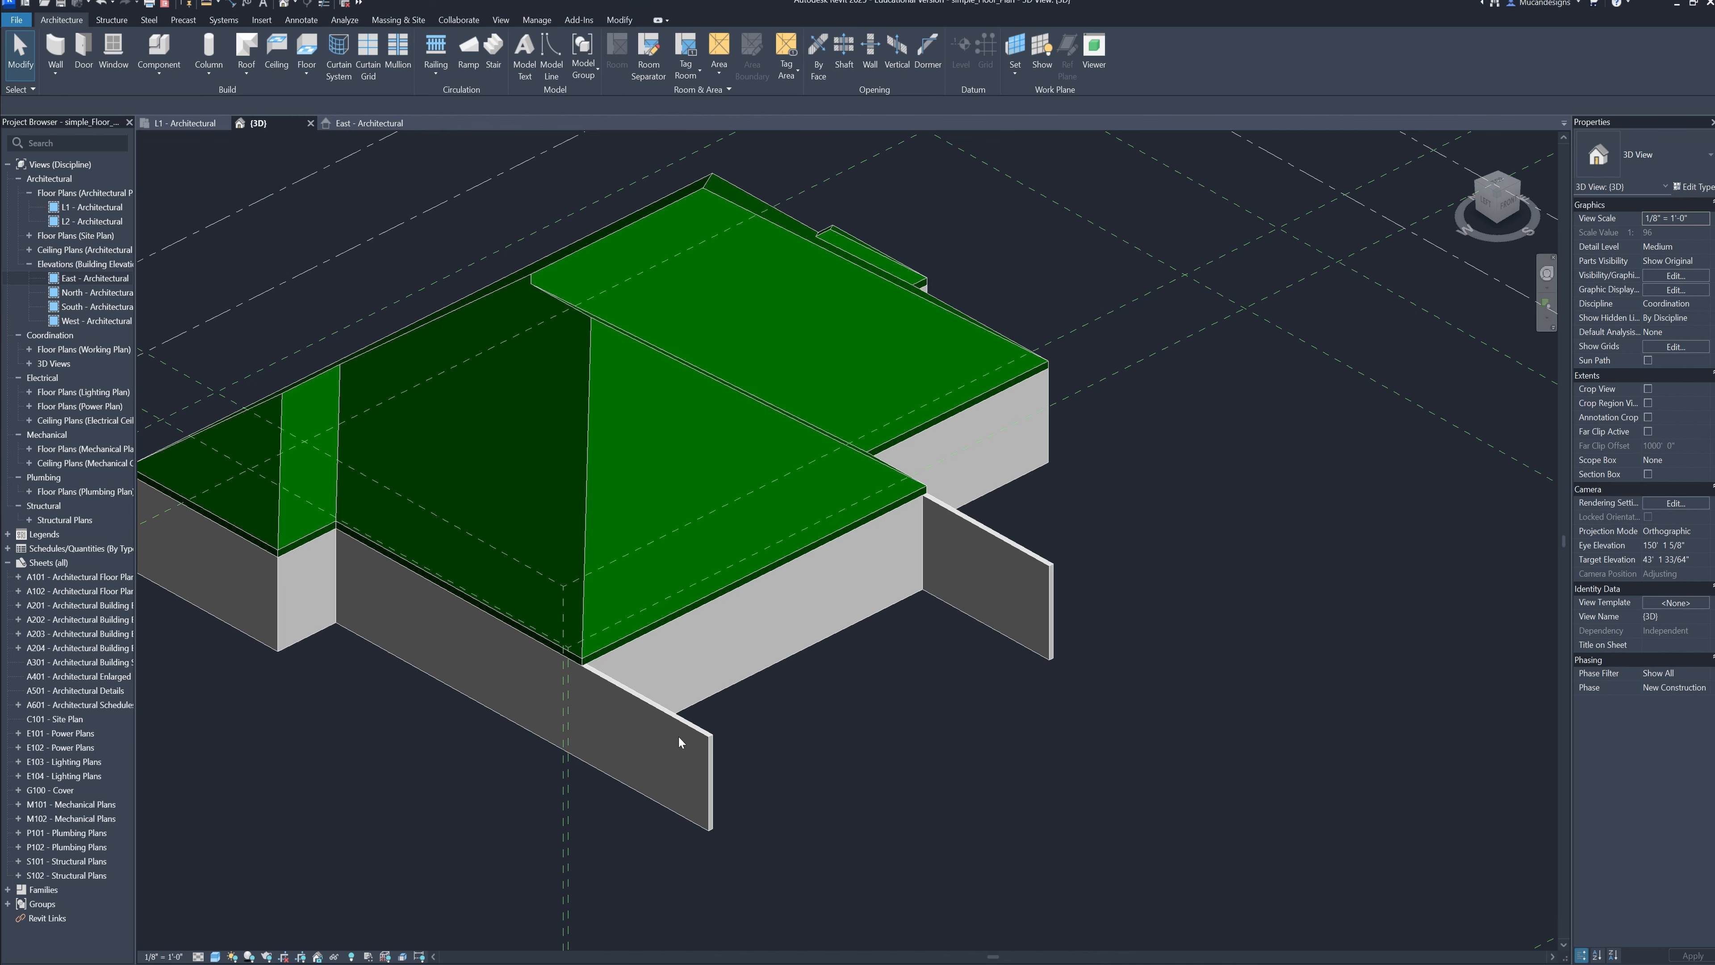
key(ctrl+z)
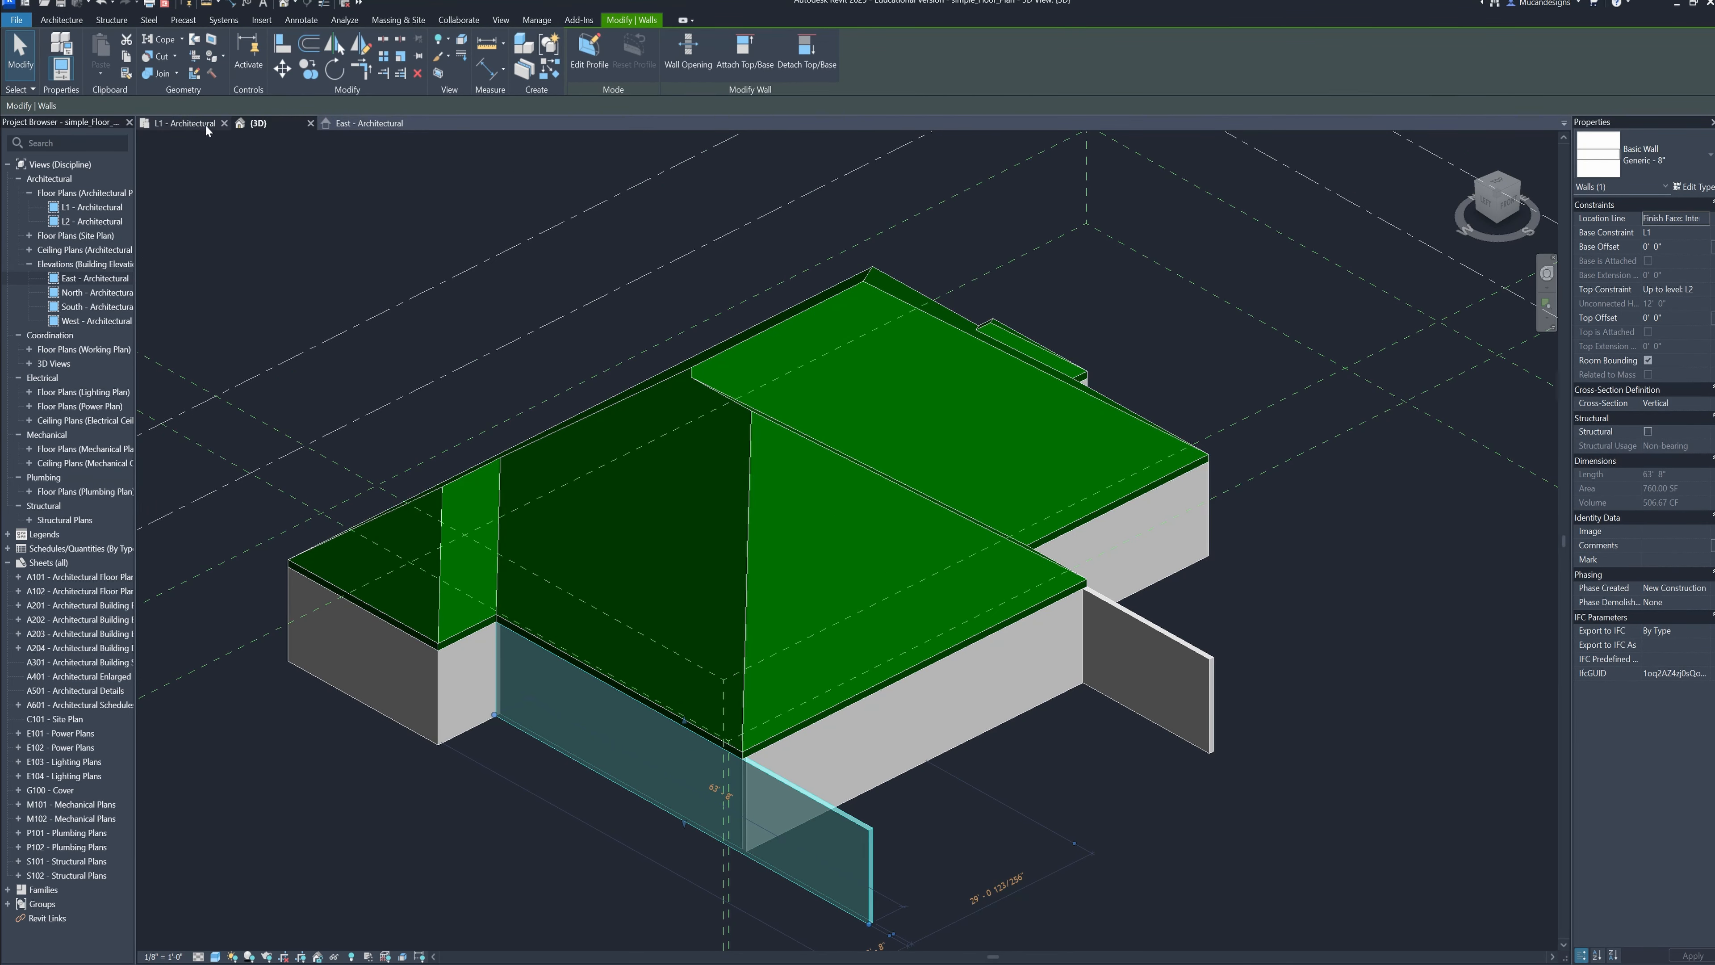
In the L1 floor plan, shorten the projecting left side wall to a short stub just past the front cross wall
click(206, 127)
scroll(591, 770, up, 6)
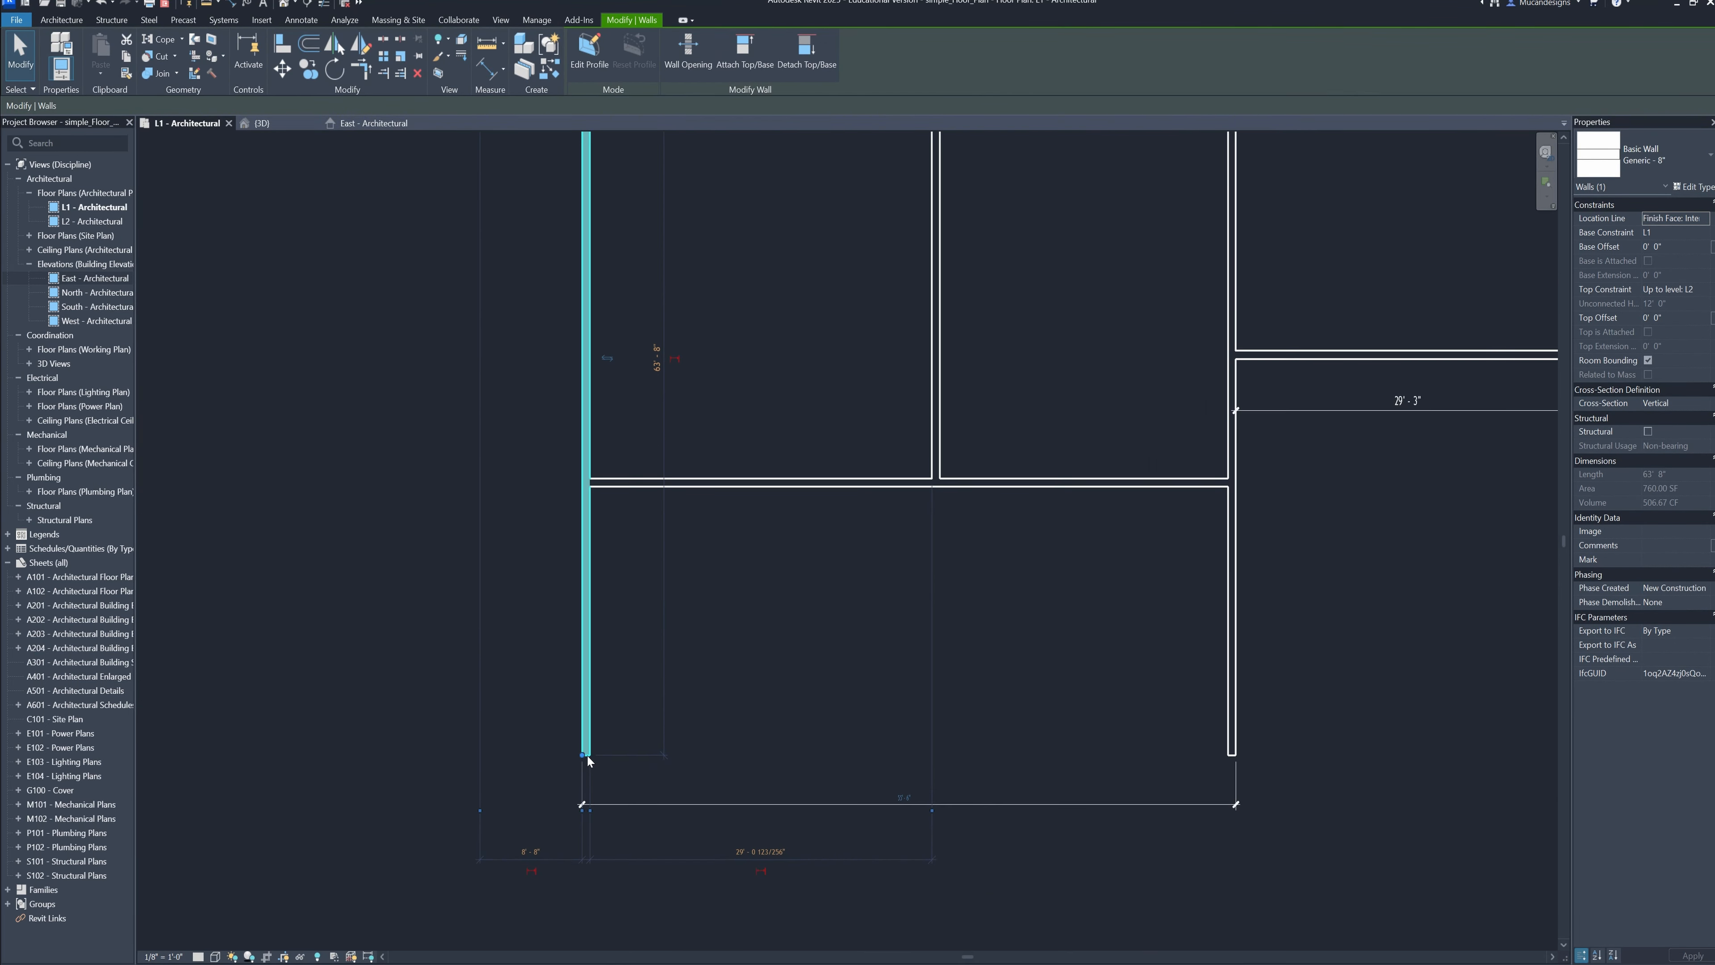
drag(586, 758, 587, 490)
click(750, 594)
scroll(588, 491, up, 2)
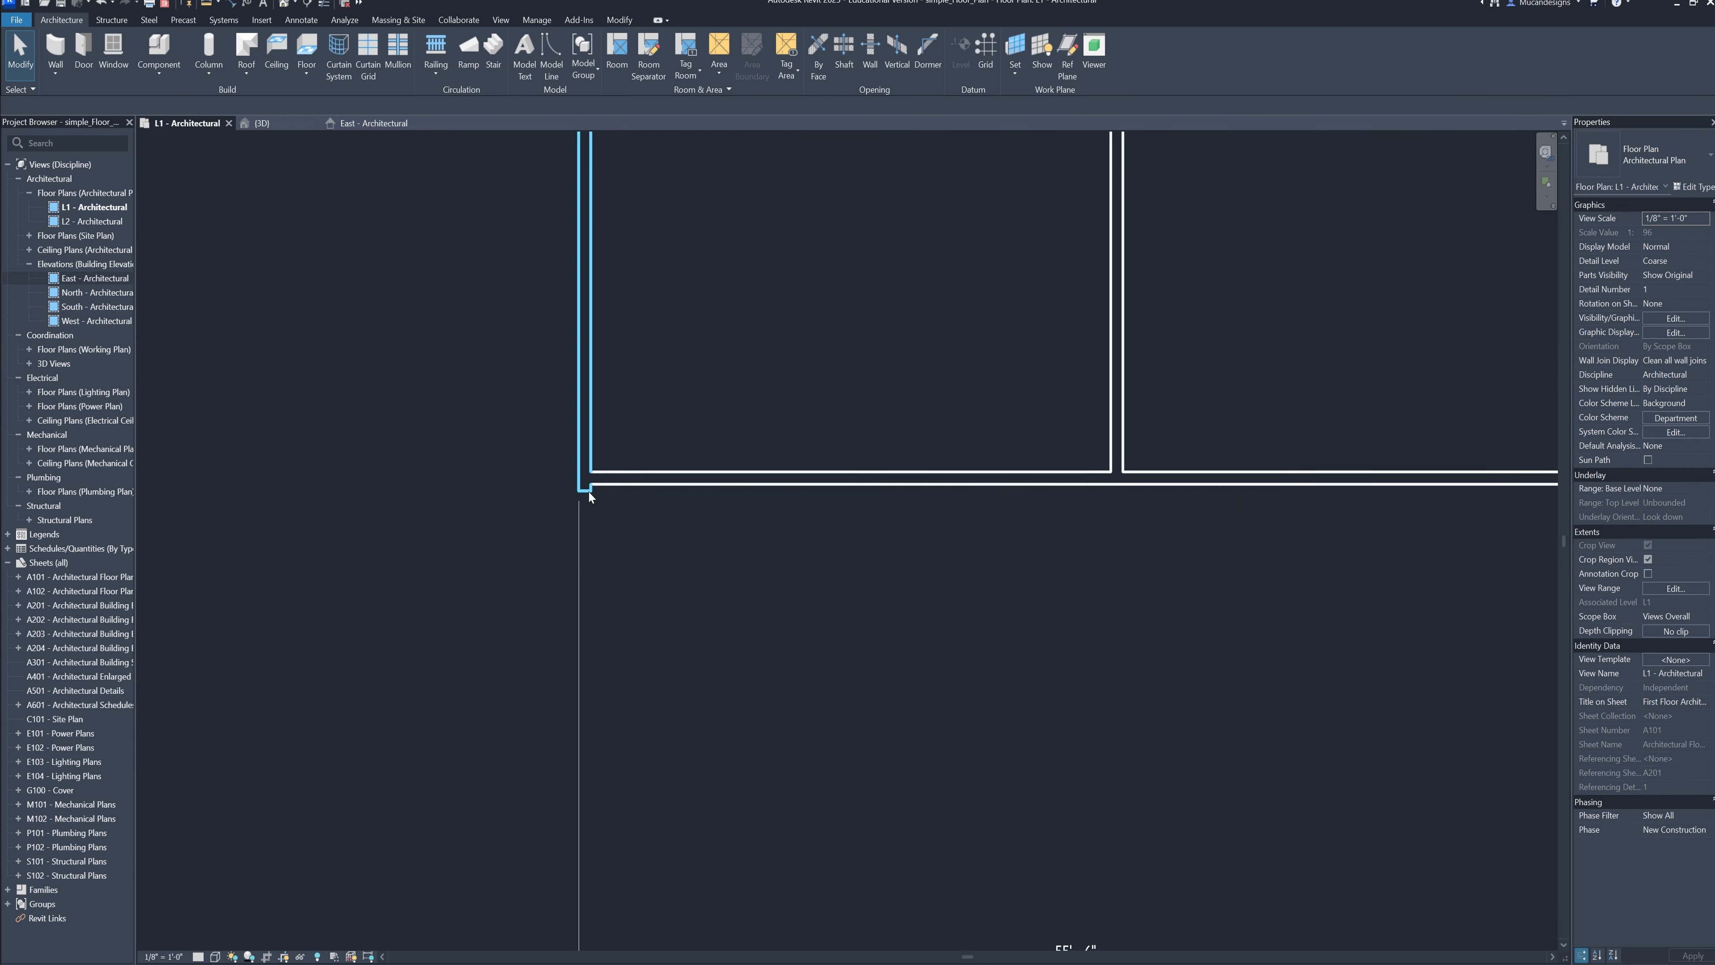
click(588, 491)
drag(584, 492, 582, 518)
click(838, 713)
scroll(839, 713, down, 1)
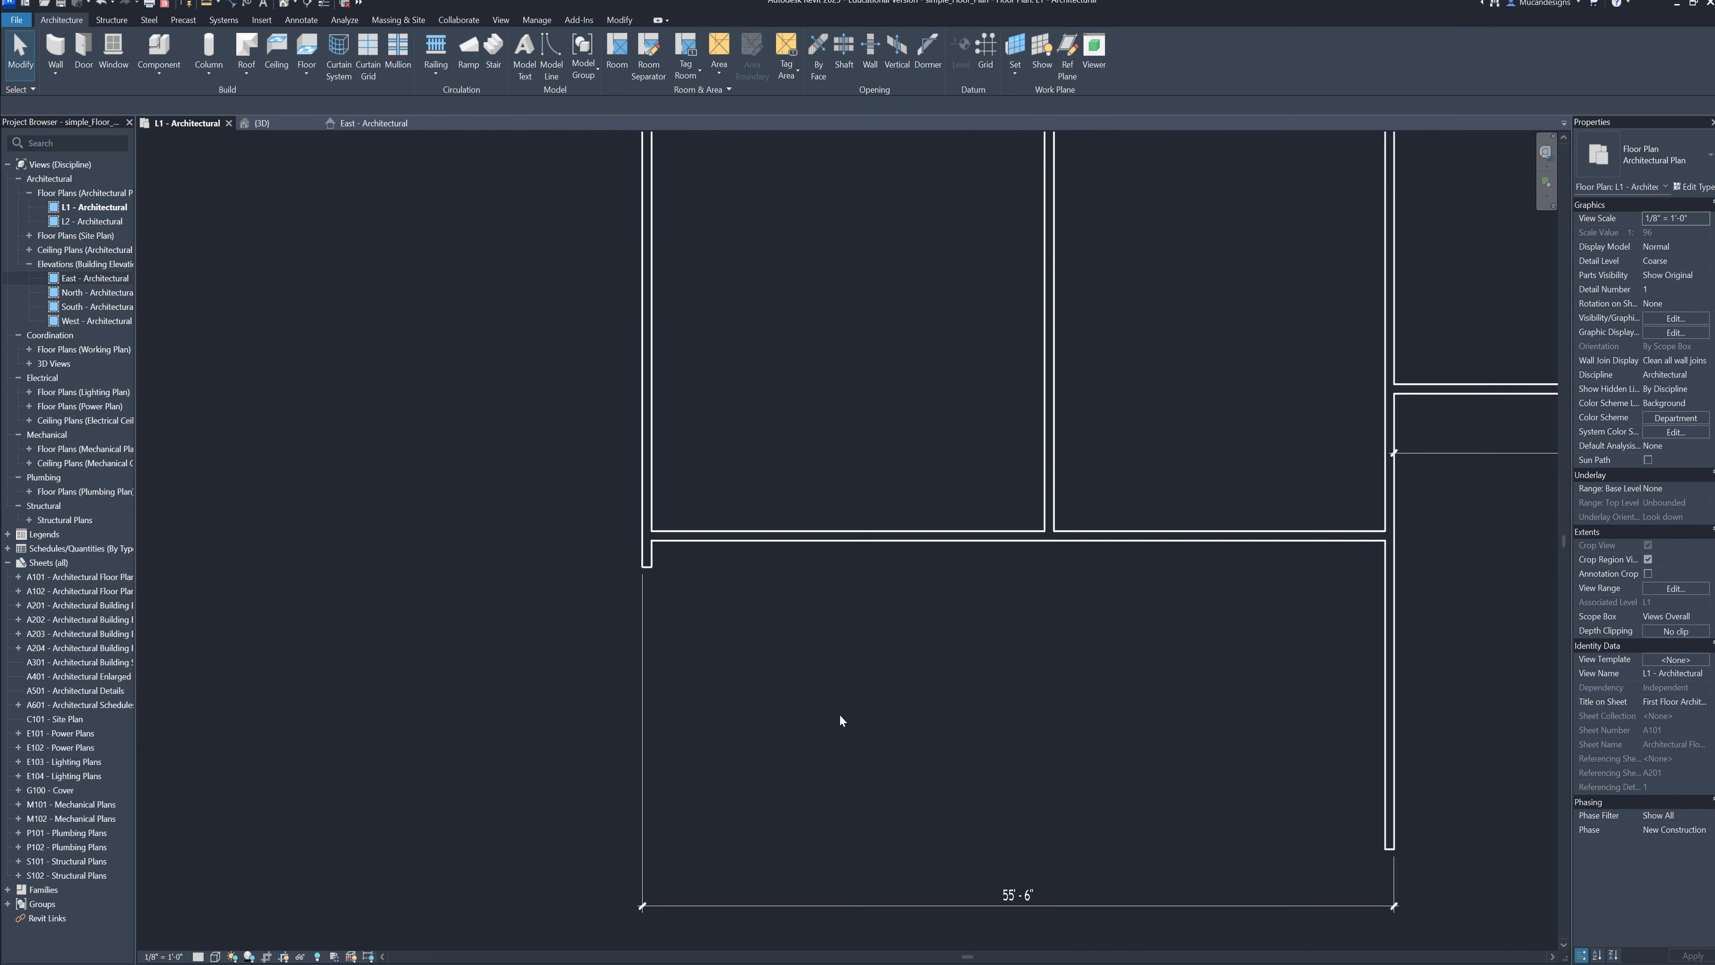
Shorten the projecting right side wall to a short stub matching the one at the other end of the front cross wall
scroll(840, 716, down, 2)
middle_drag(1254, 776, 828, 603)
click(828, 602)
scroll(828, 635, up, 3)
drag(843, 647, 843, 323)
click(880, 635)
scroll(880, 635, down, 2)
middle_drag(880, 635, 1016, 689)
middle_drag(708, 610, 734, 620)
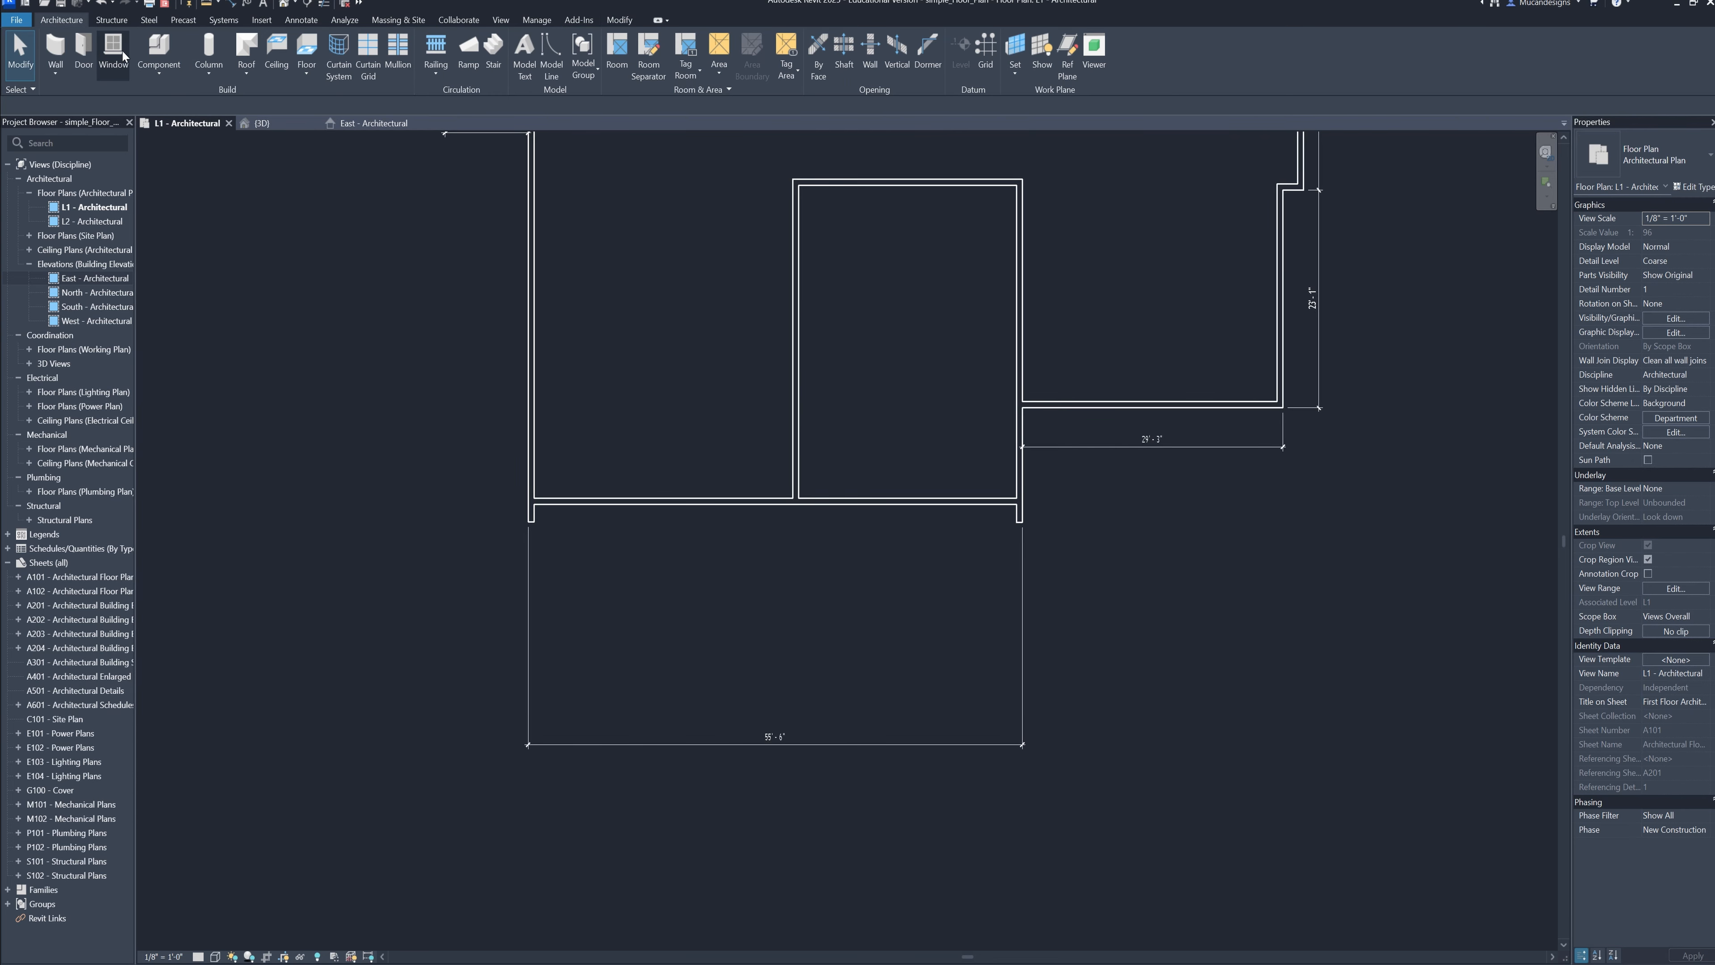
Create a rectangular Generic 12" structural floor in front of the front cross wall, spanning the 55'-6" width between the outer wall faces
click(111, 20)
click(145, 71)
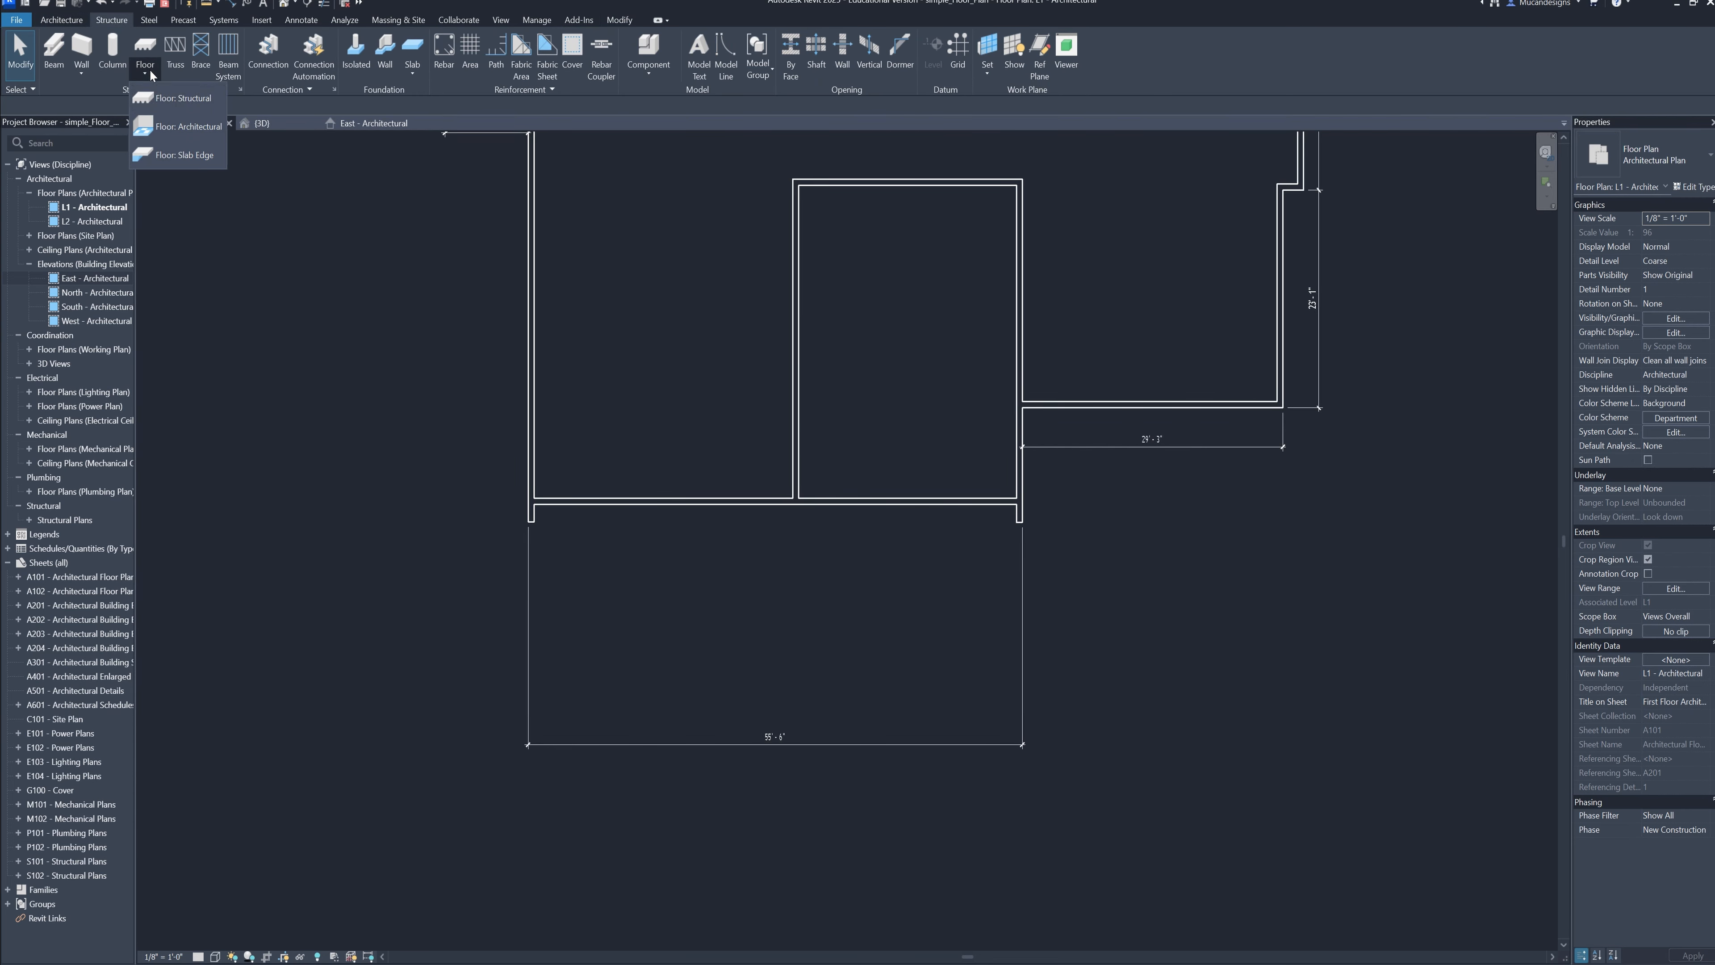
click(165, 99)
scroll(531, 499, up, 4)
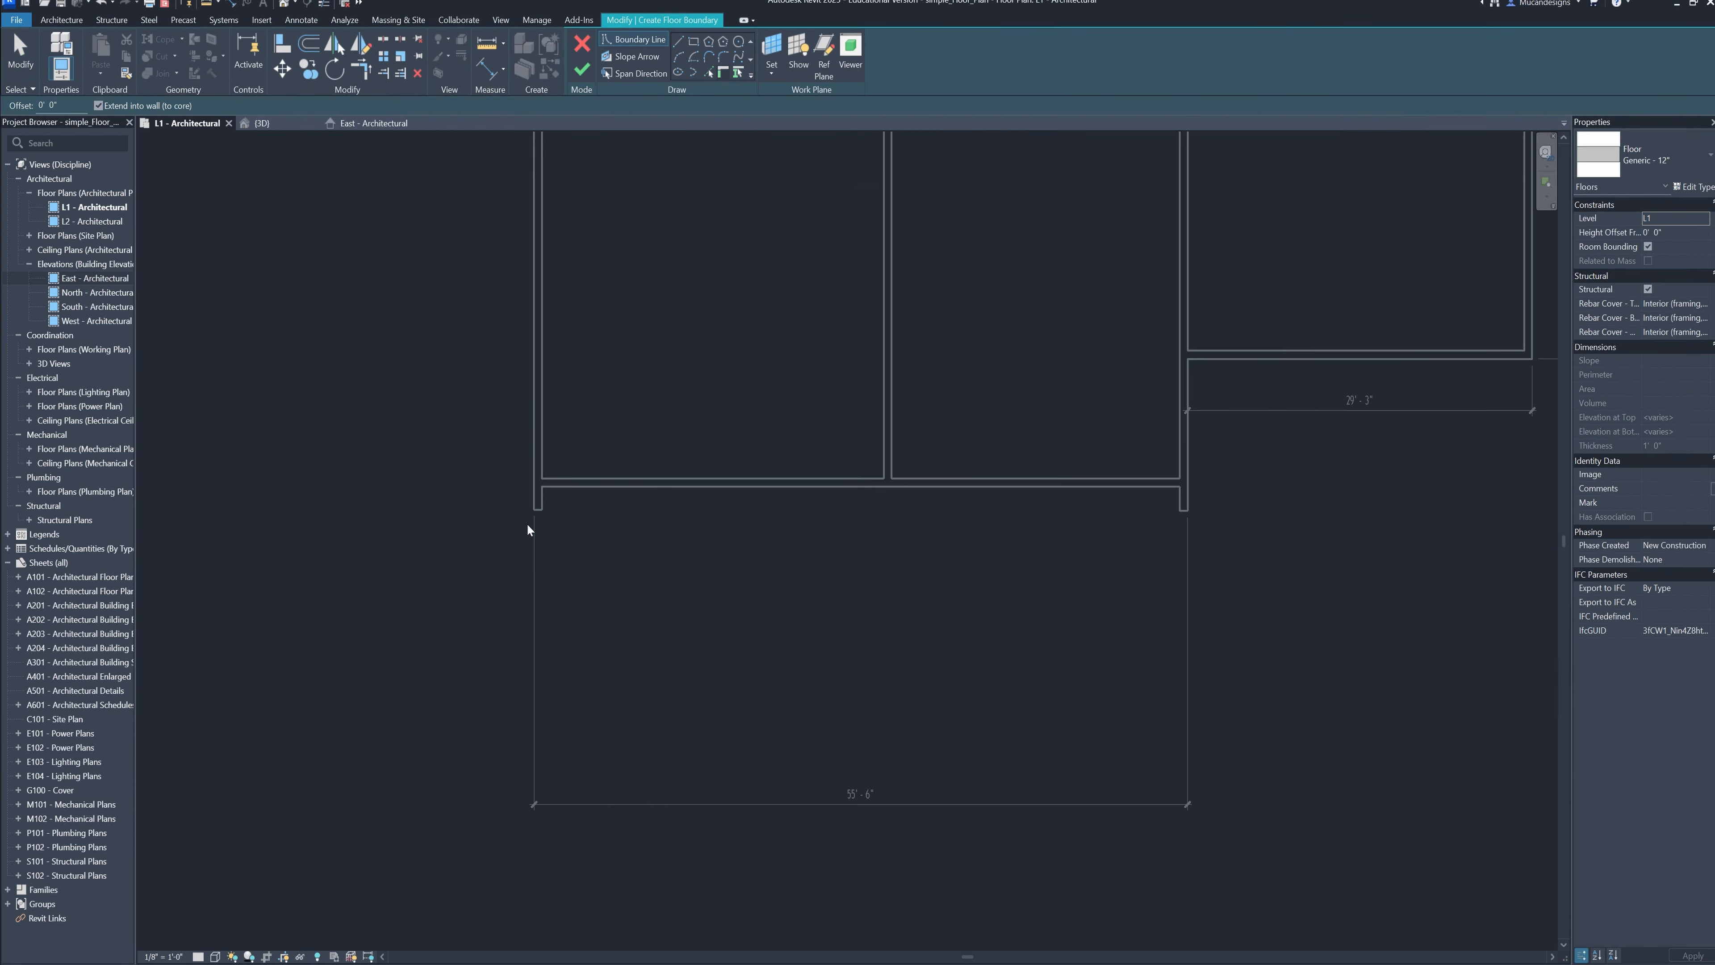
click(691, 56)
click(541, 478)
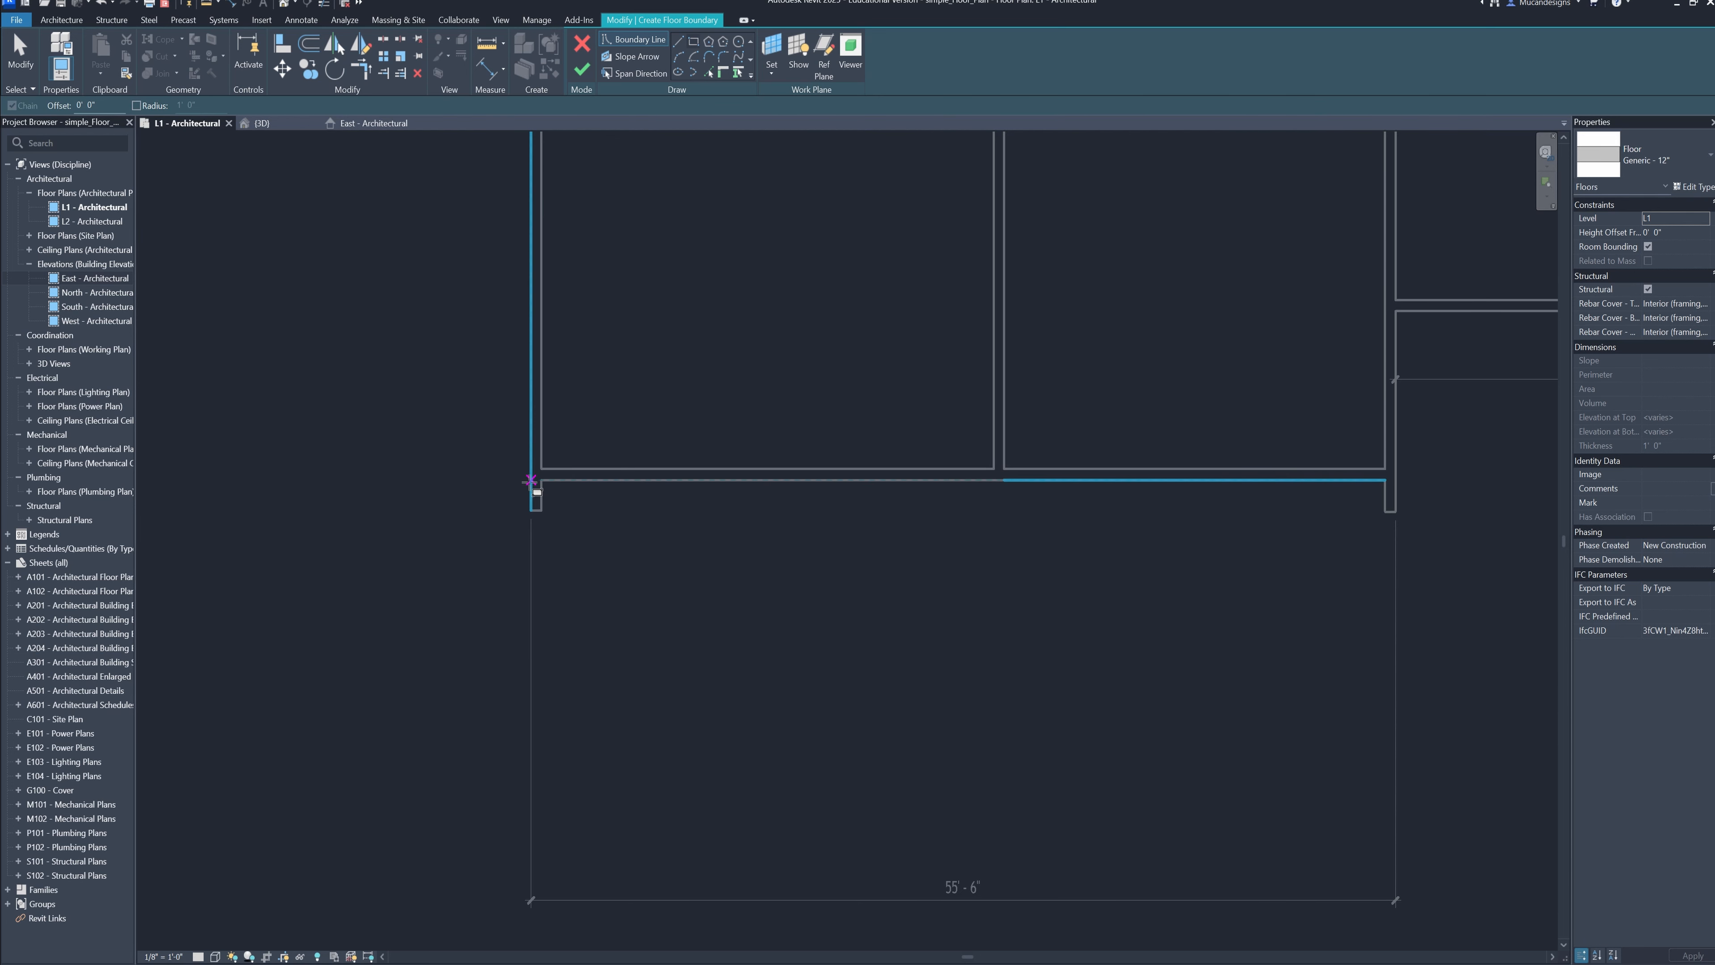
mouse_move(1122, 816)
middle_down()
mouse_move(786, 729)
mouse_move(832, 705)
middle_up()
click(1062, 807)
scroll(1060, 809, down, 1)
click(580, 70)
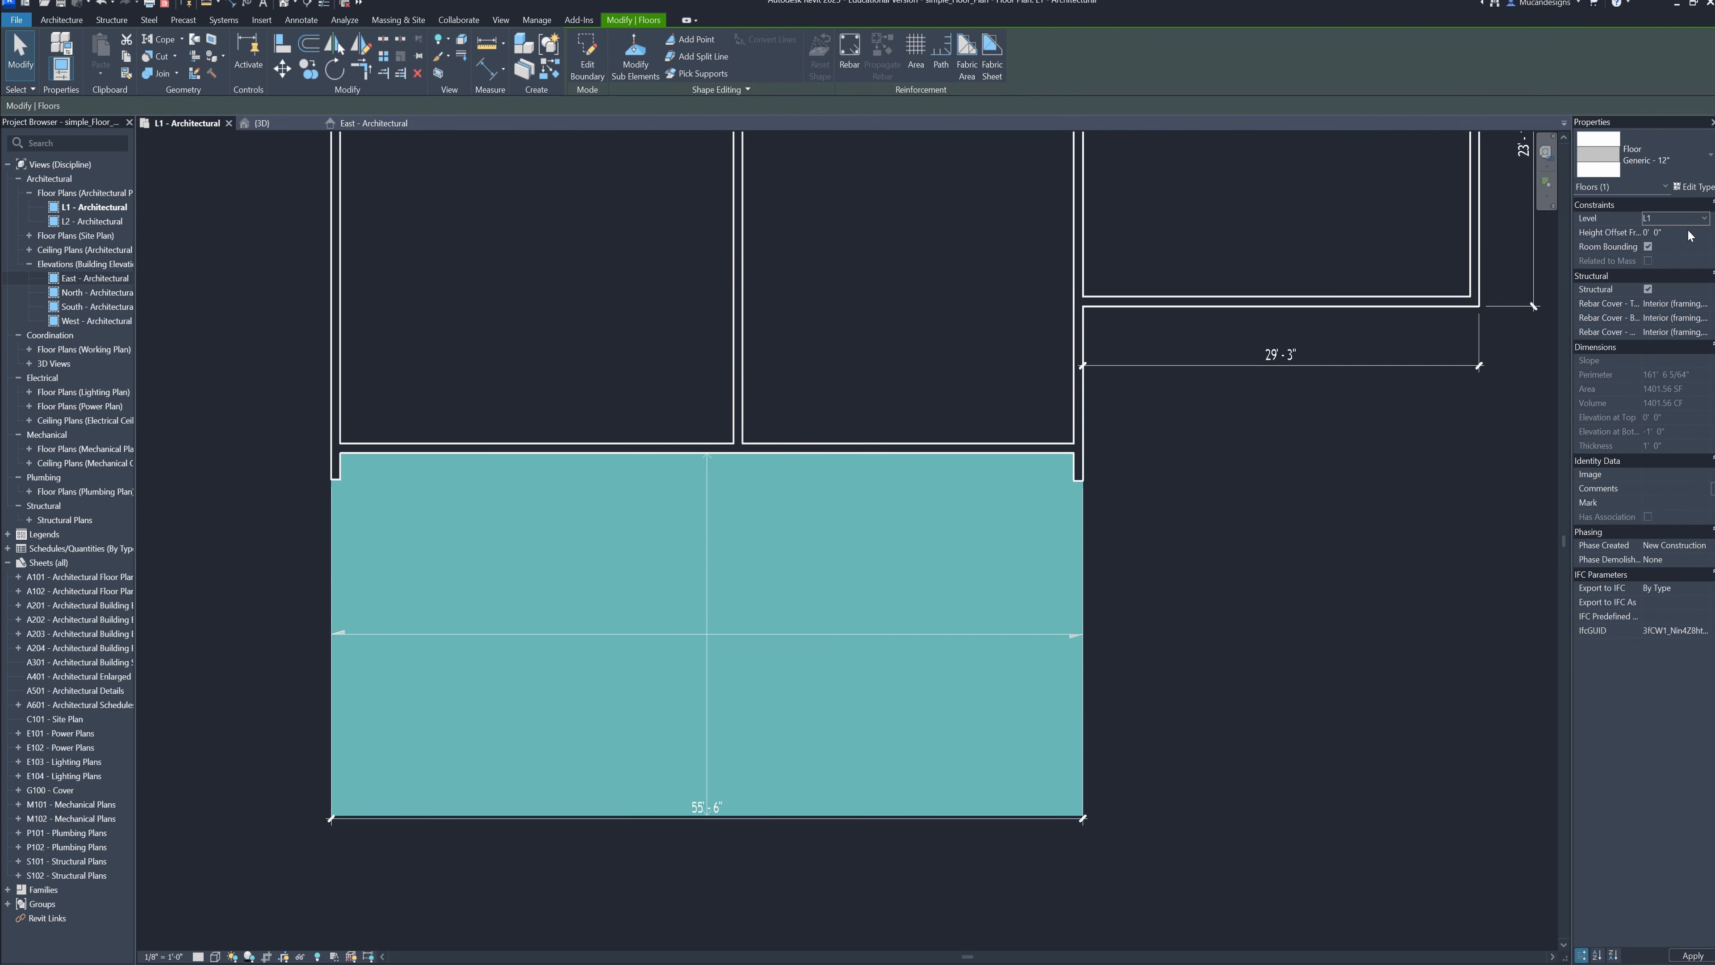
Inspect the new front slab and the roof from several angles in the 3D view
middle_click(995, 744)
middle_click(995, 743)
scroll(995, 743, up, 1)
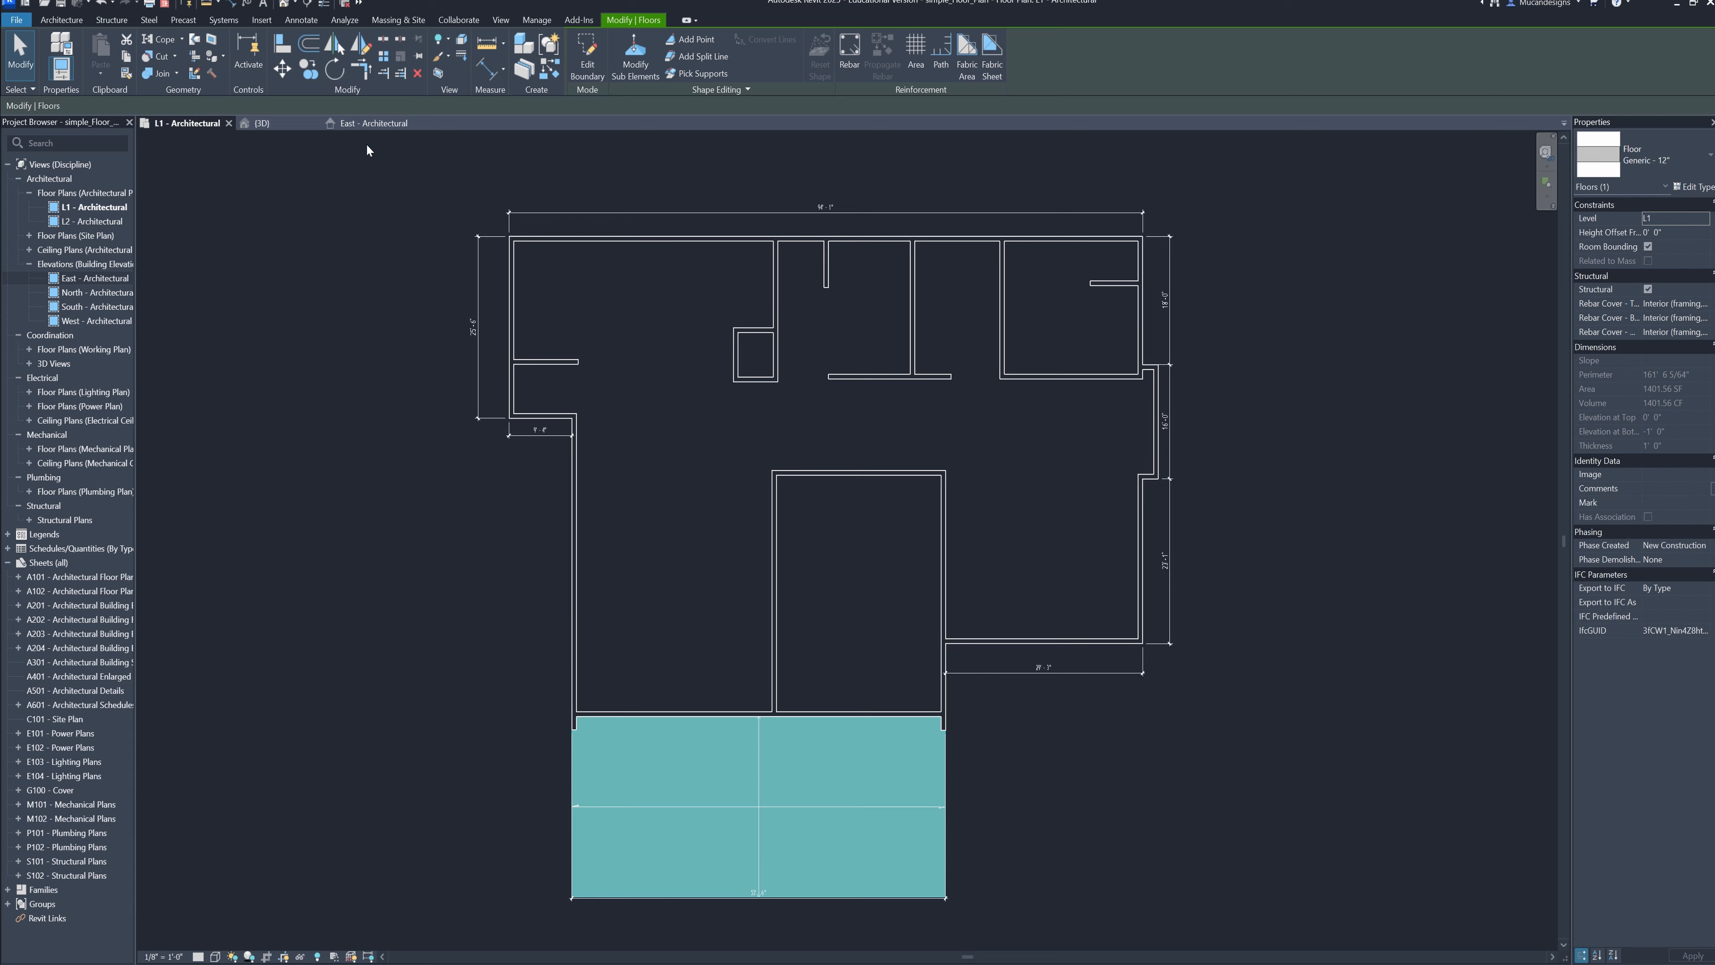
click(360, 121)
click(258, 123)
key(Escape)
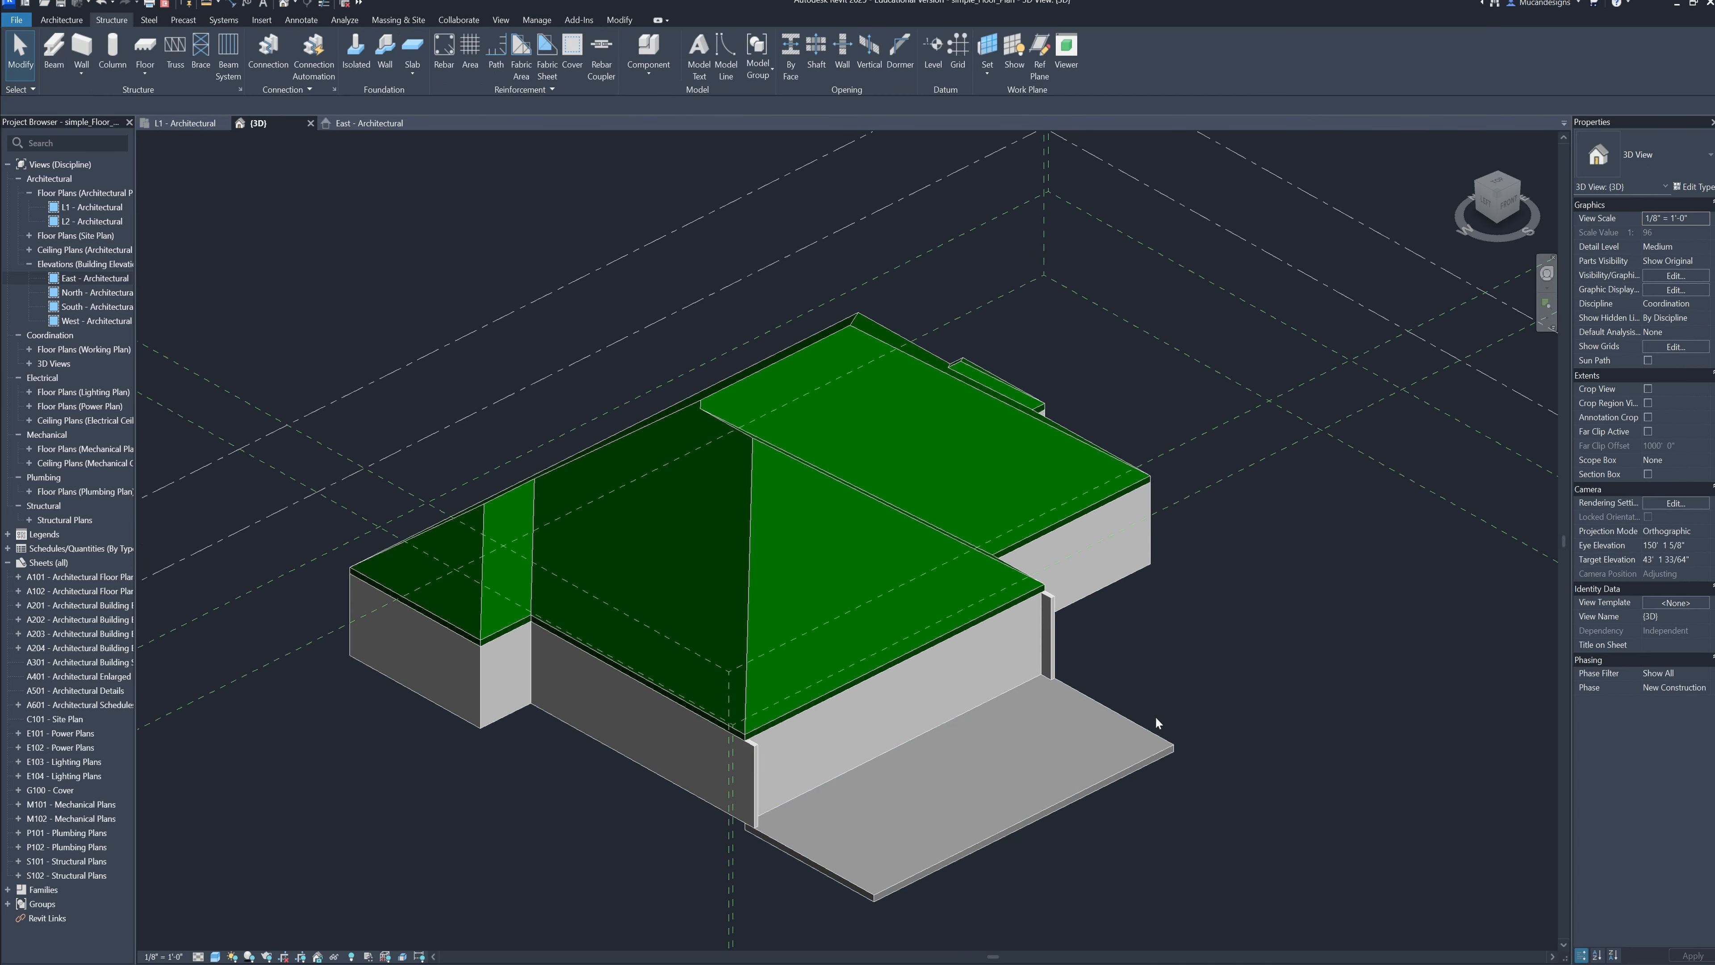
shift+middle_drag(1145, 751, 811, 664)
middle_drag(1091, 720, 769, 678)
middle_drag(829, 753, 813, 648)
key(alt)
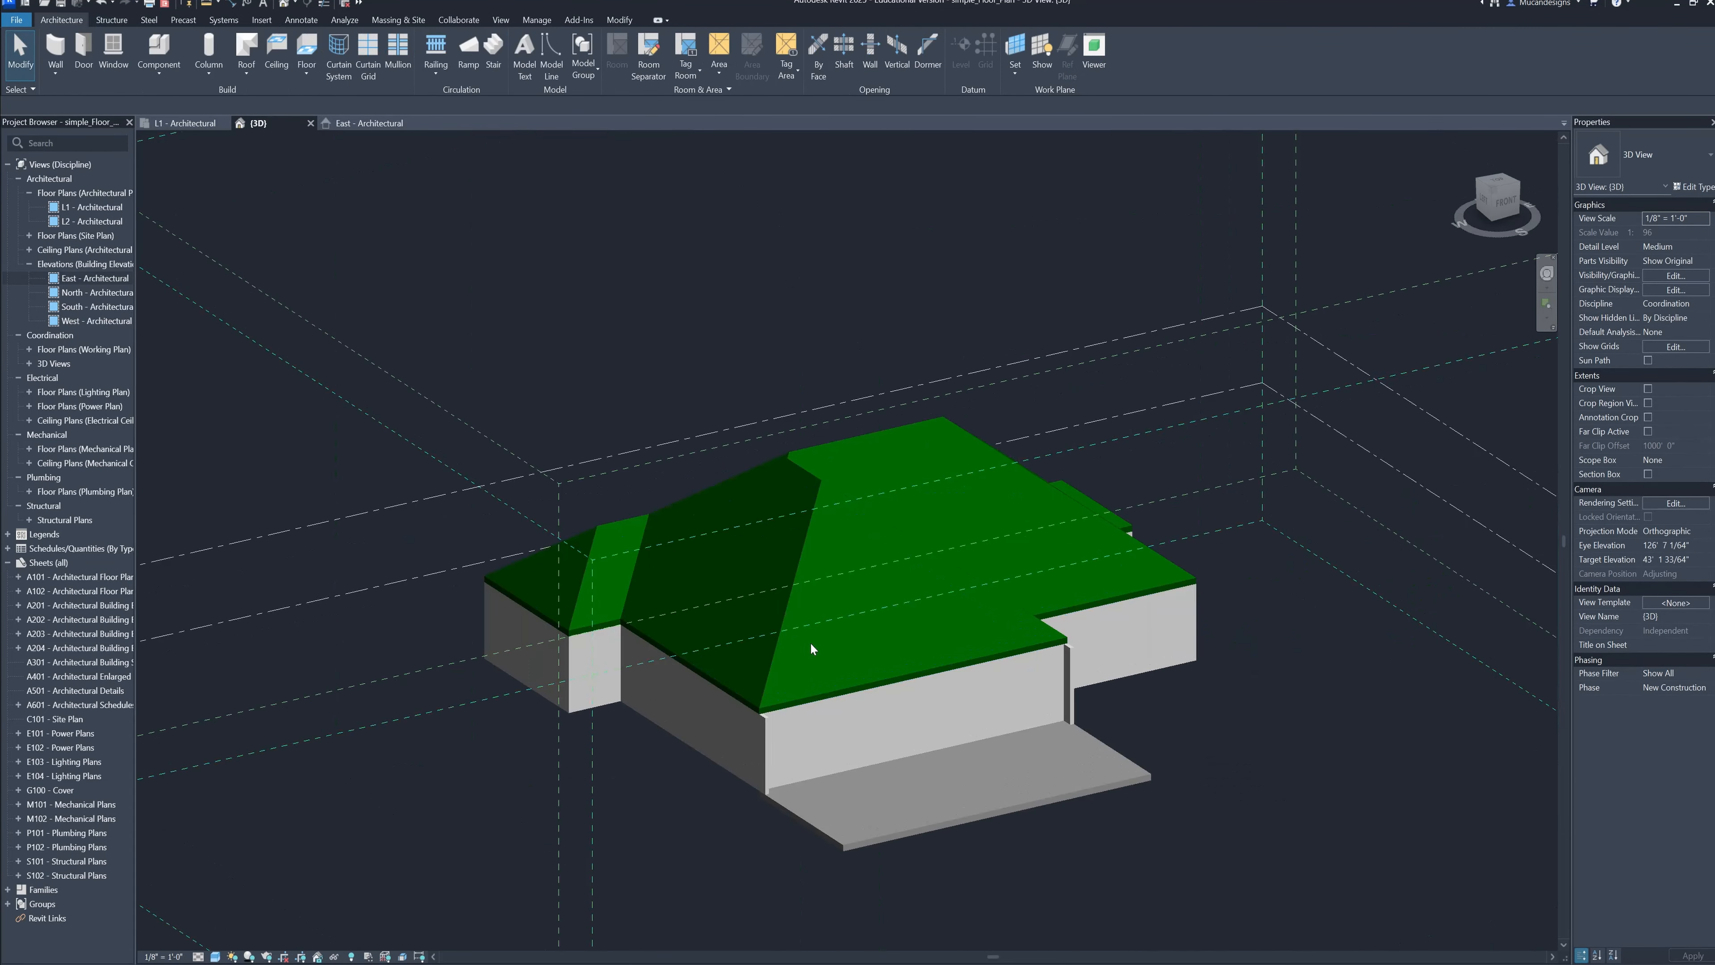
Reveal hidden elements in the L1 floor plan, unhide the raster floor plan image, and close the reveal mode
click(162, 123)
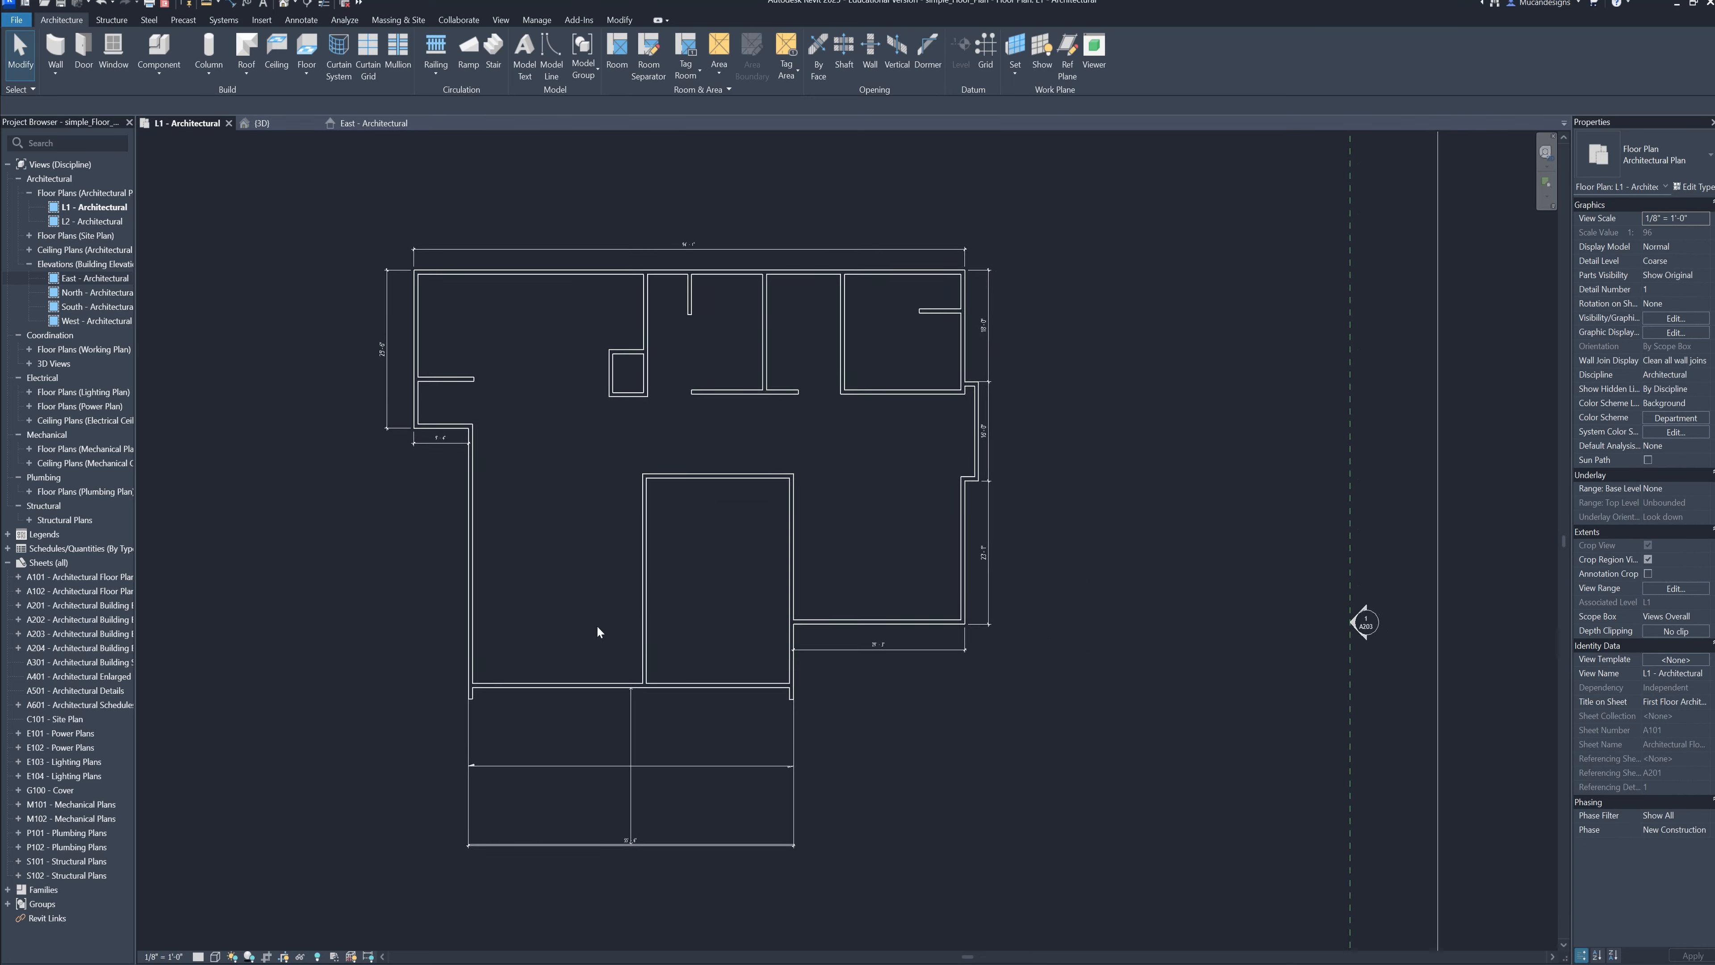
click(318, 957)
click(317, 957)
scroll(776, 628, down, 3)
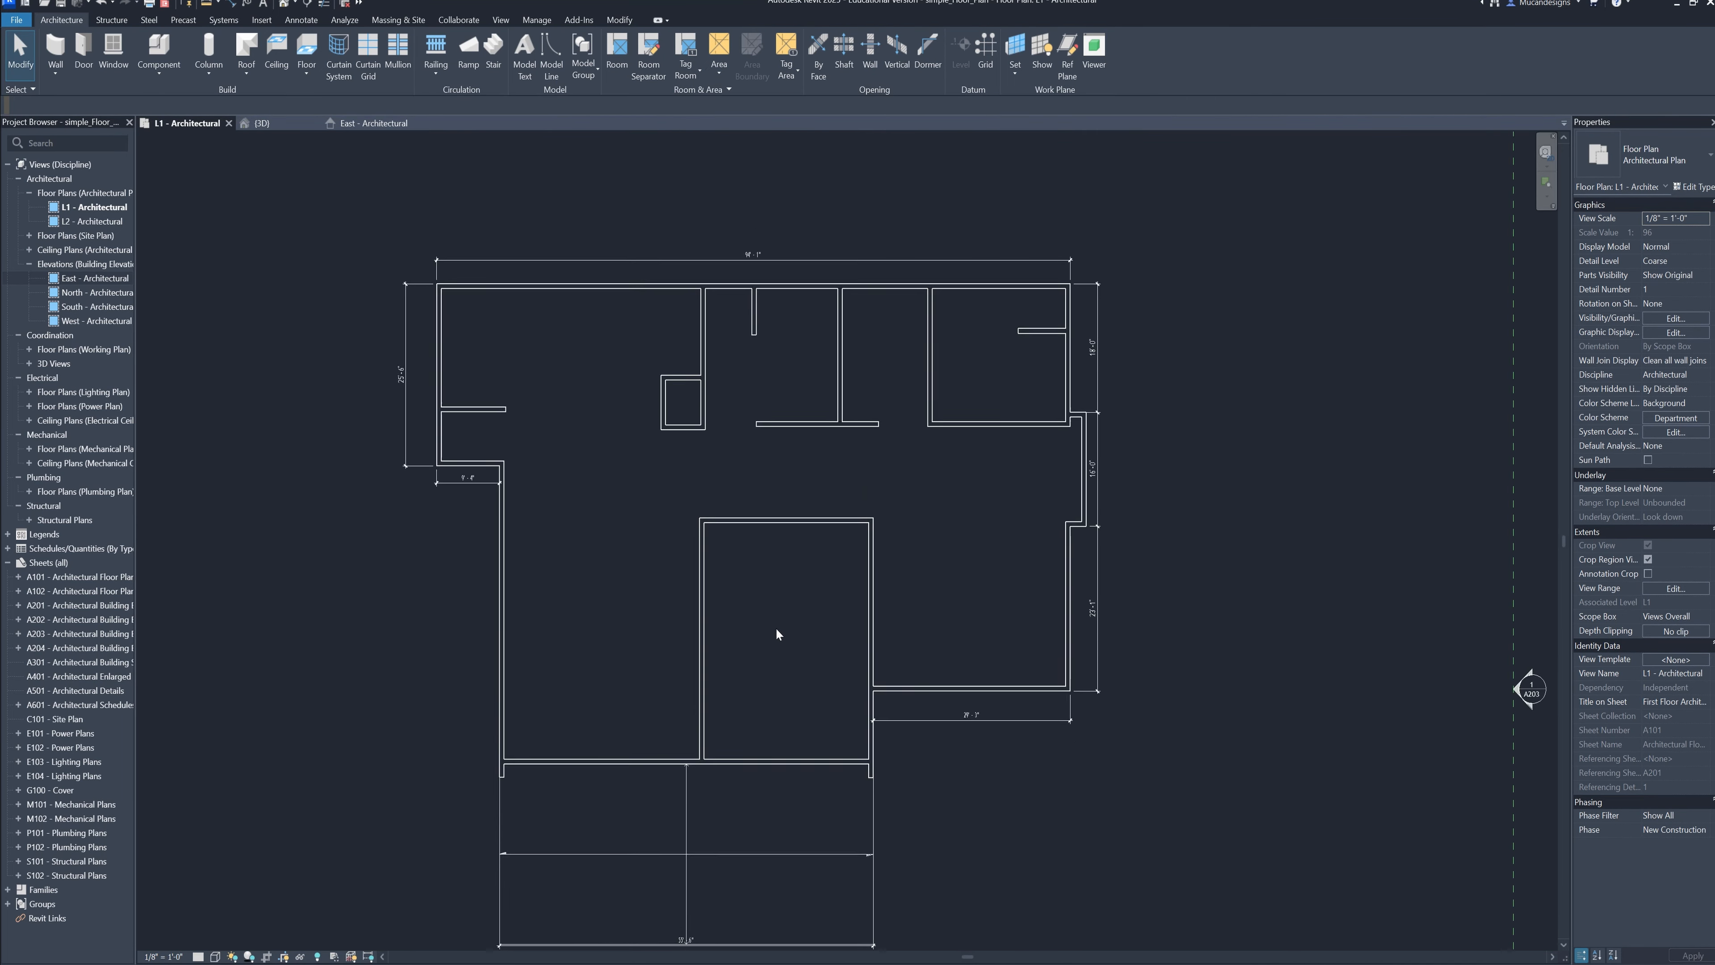
scroll(753, 538, up, 2)
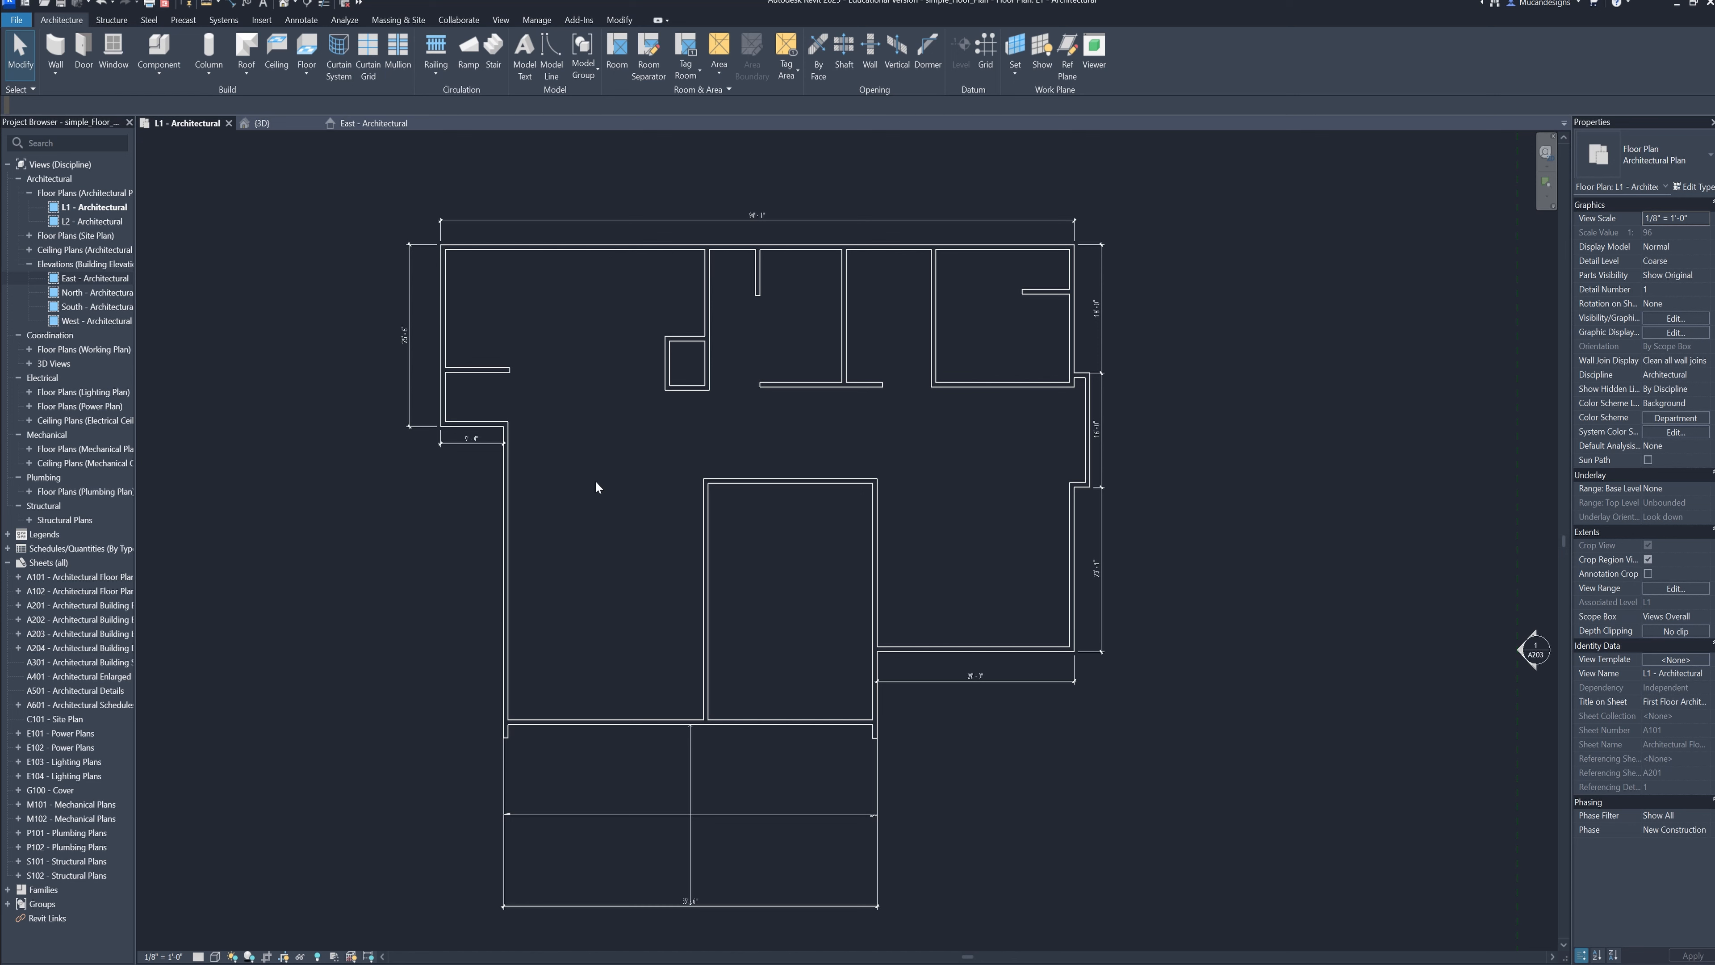
click(318, 957)
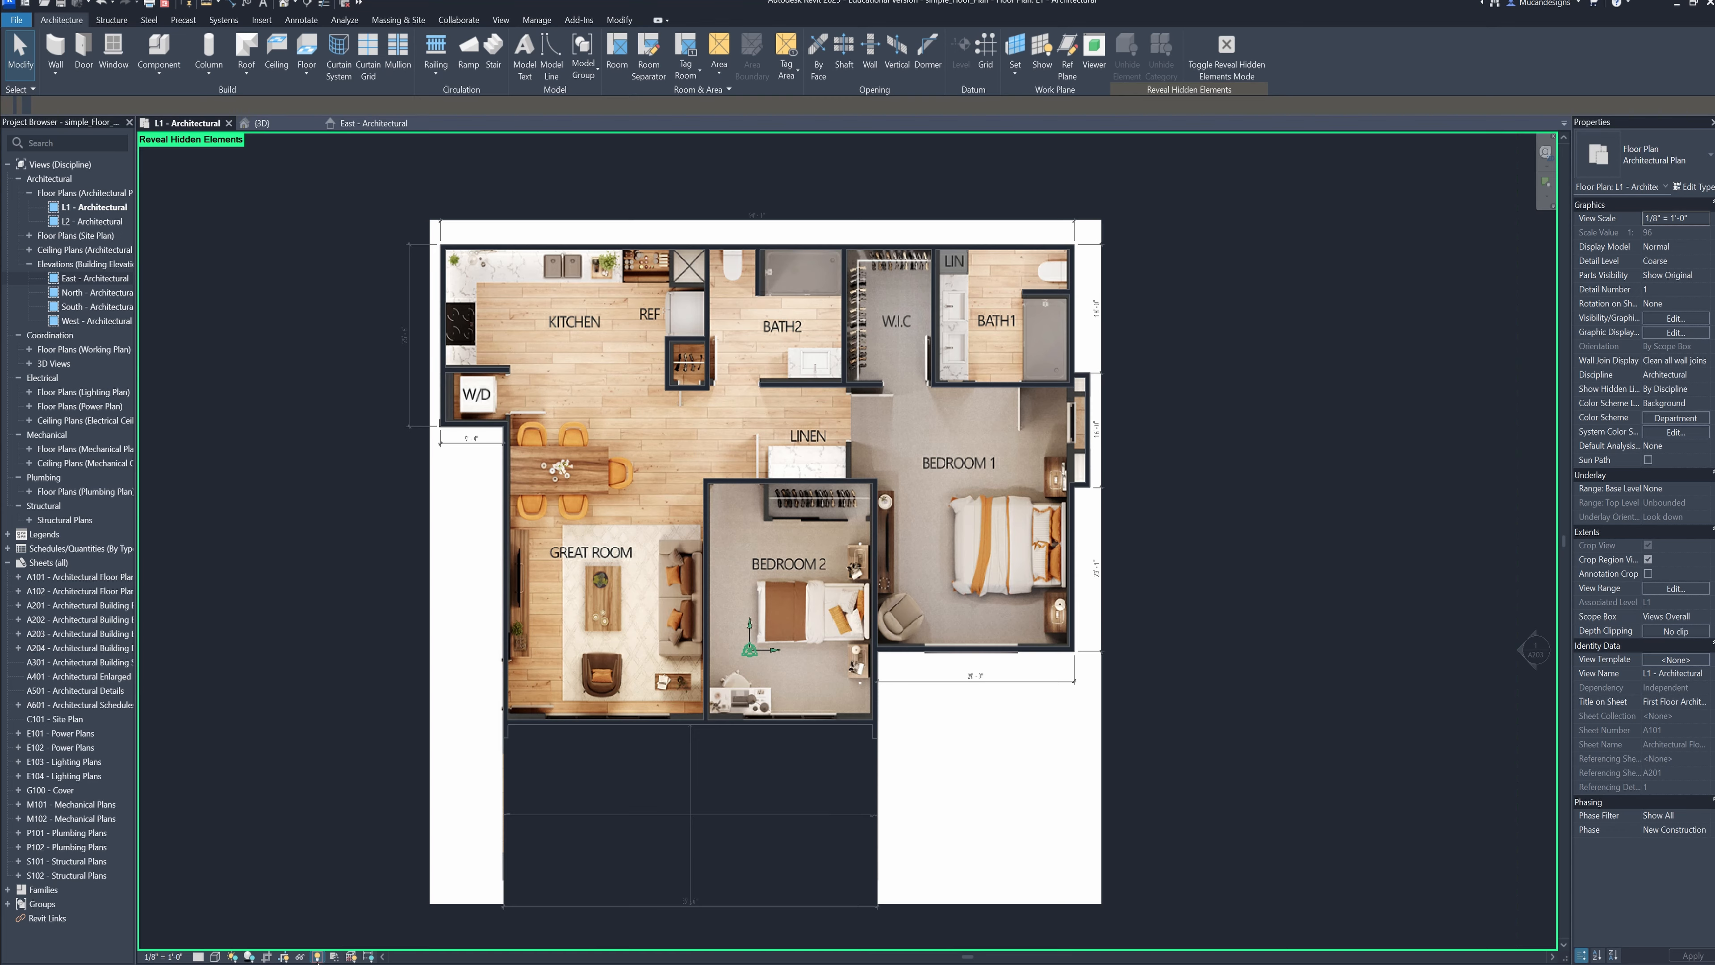
scroll(1159, 687, down, 1)
right_click(967, 309)
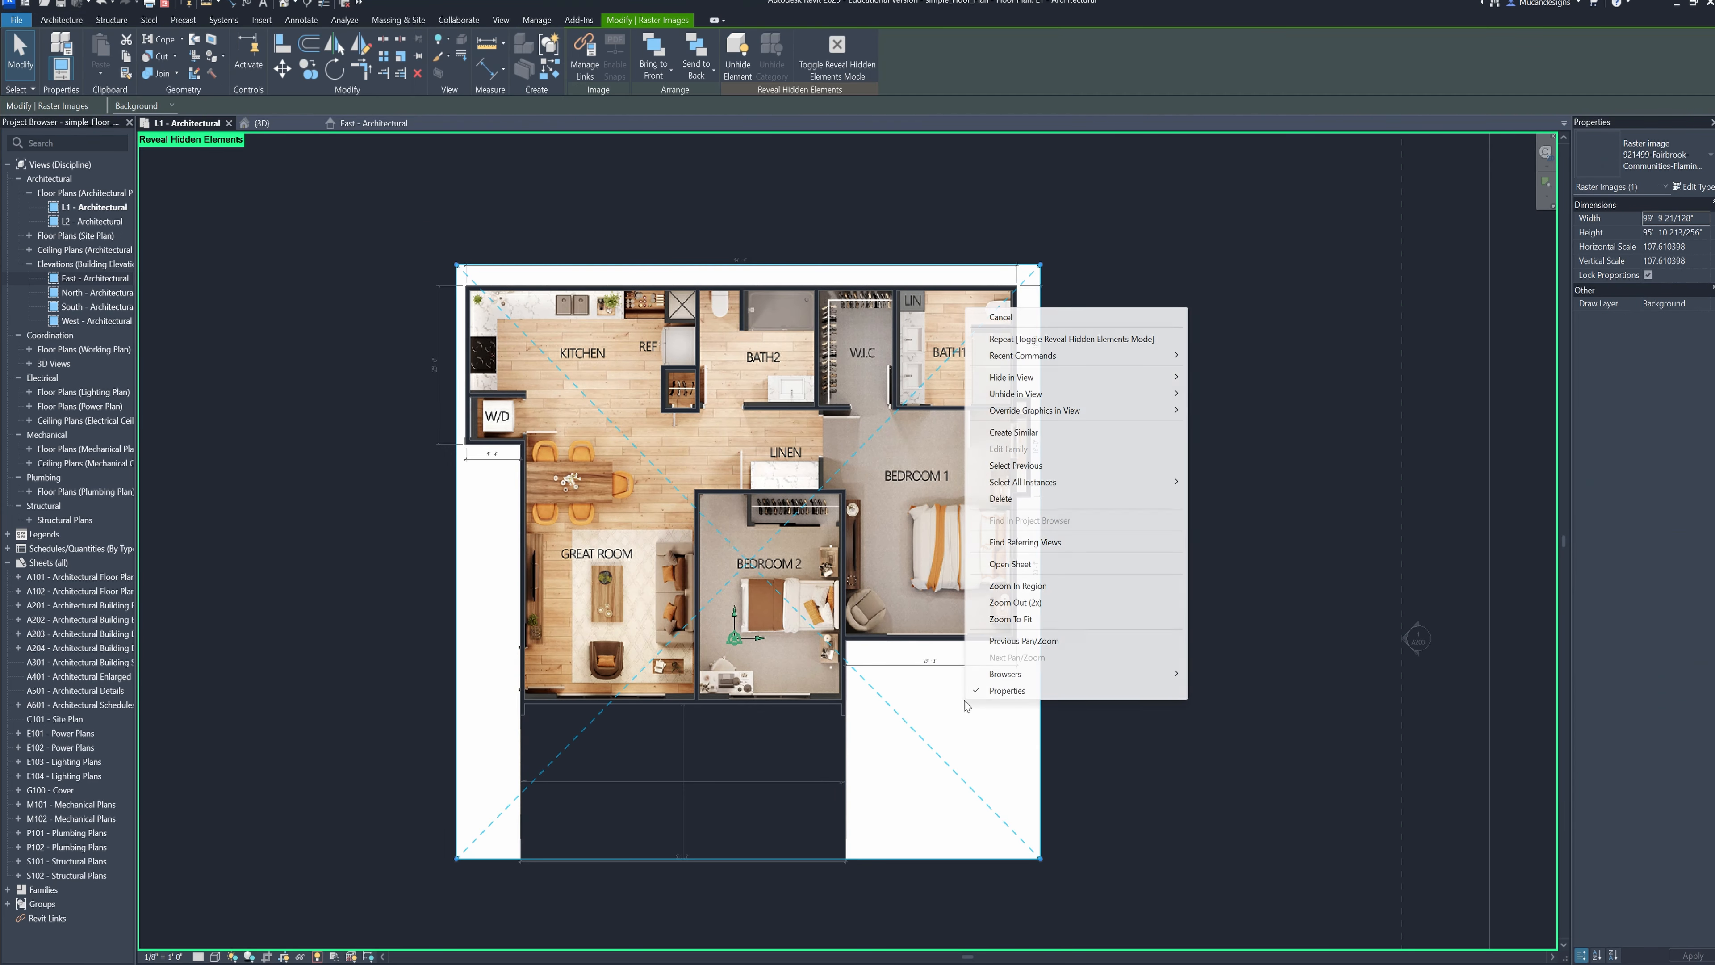
mouse_move(1121, 404)
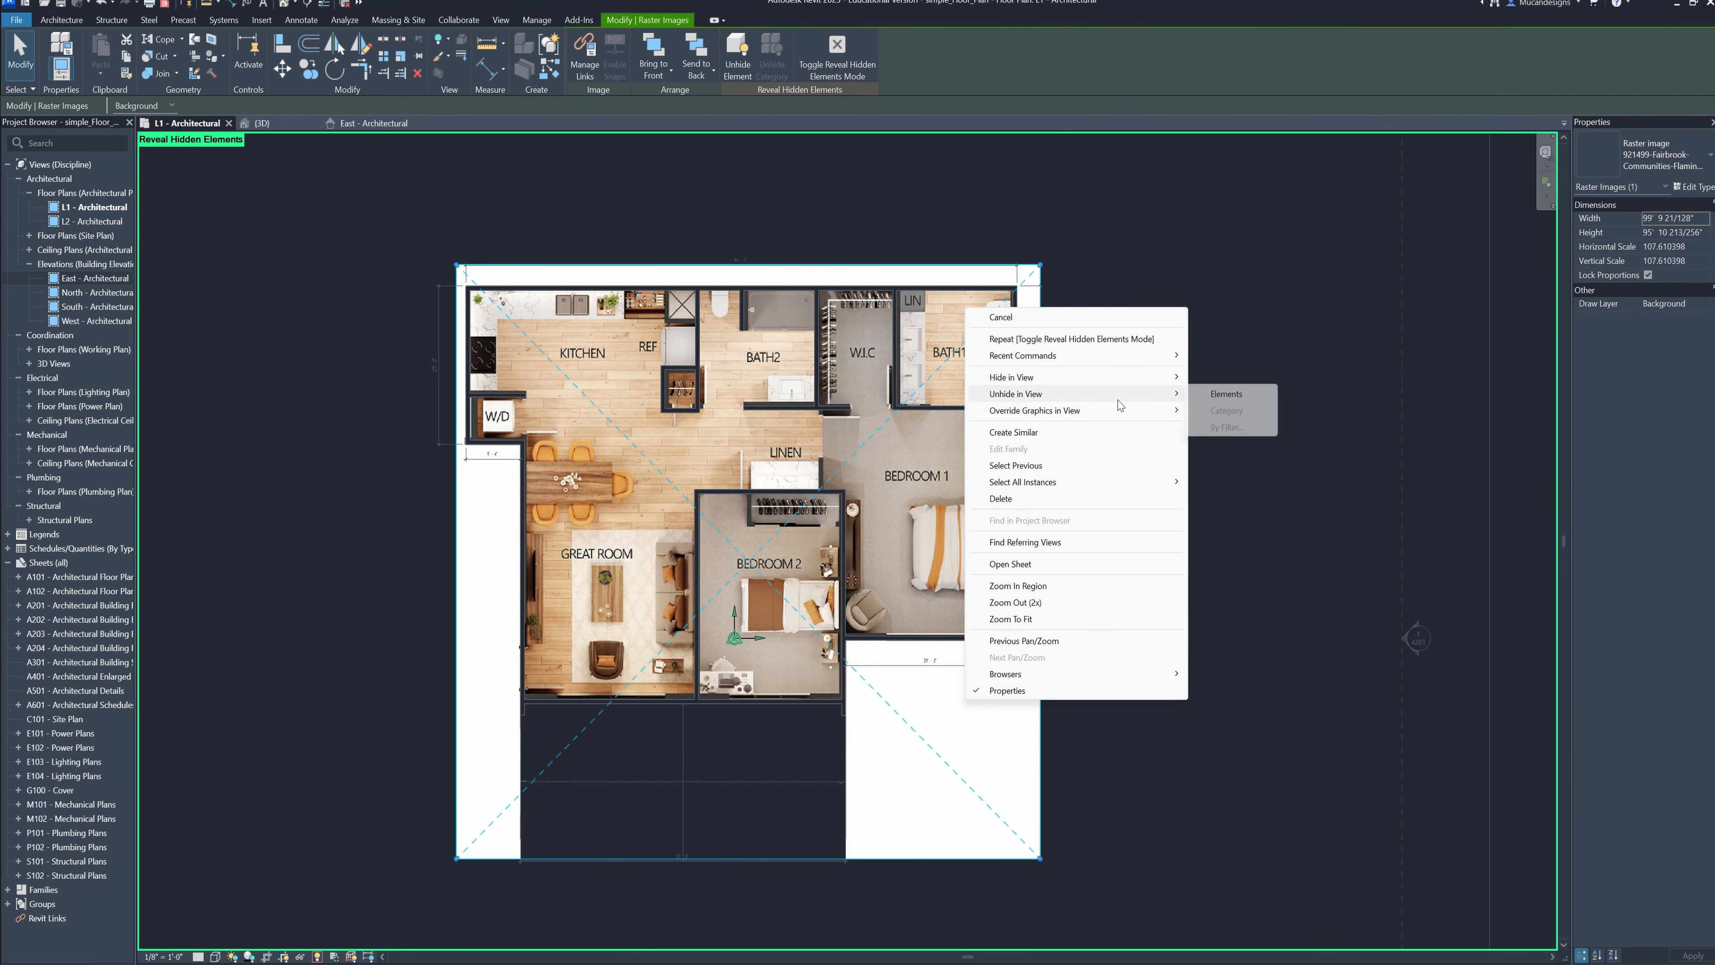
click(1228, 394)
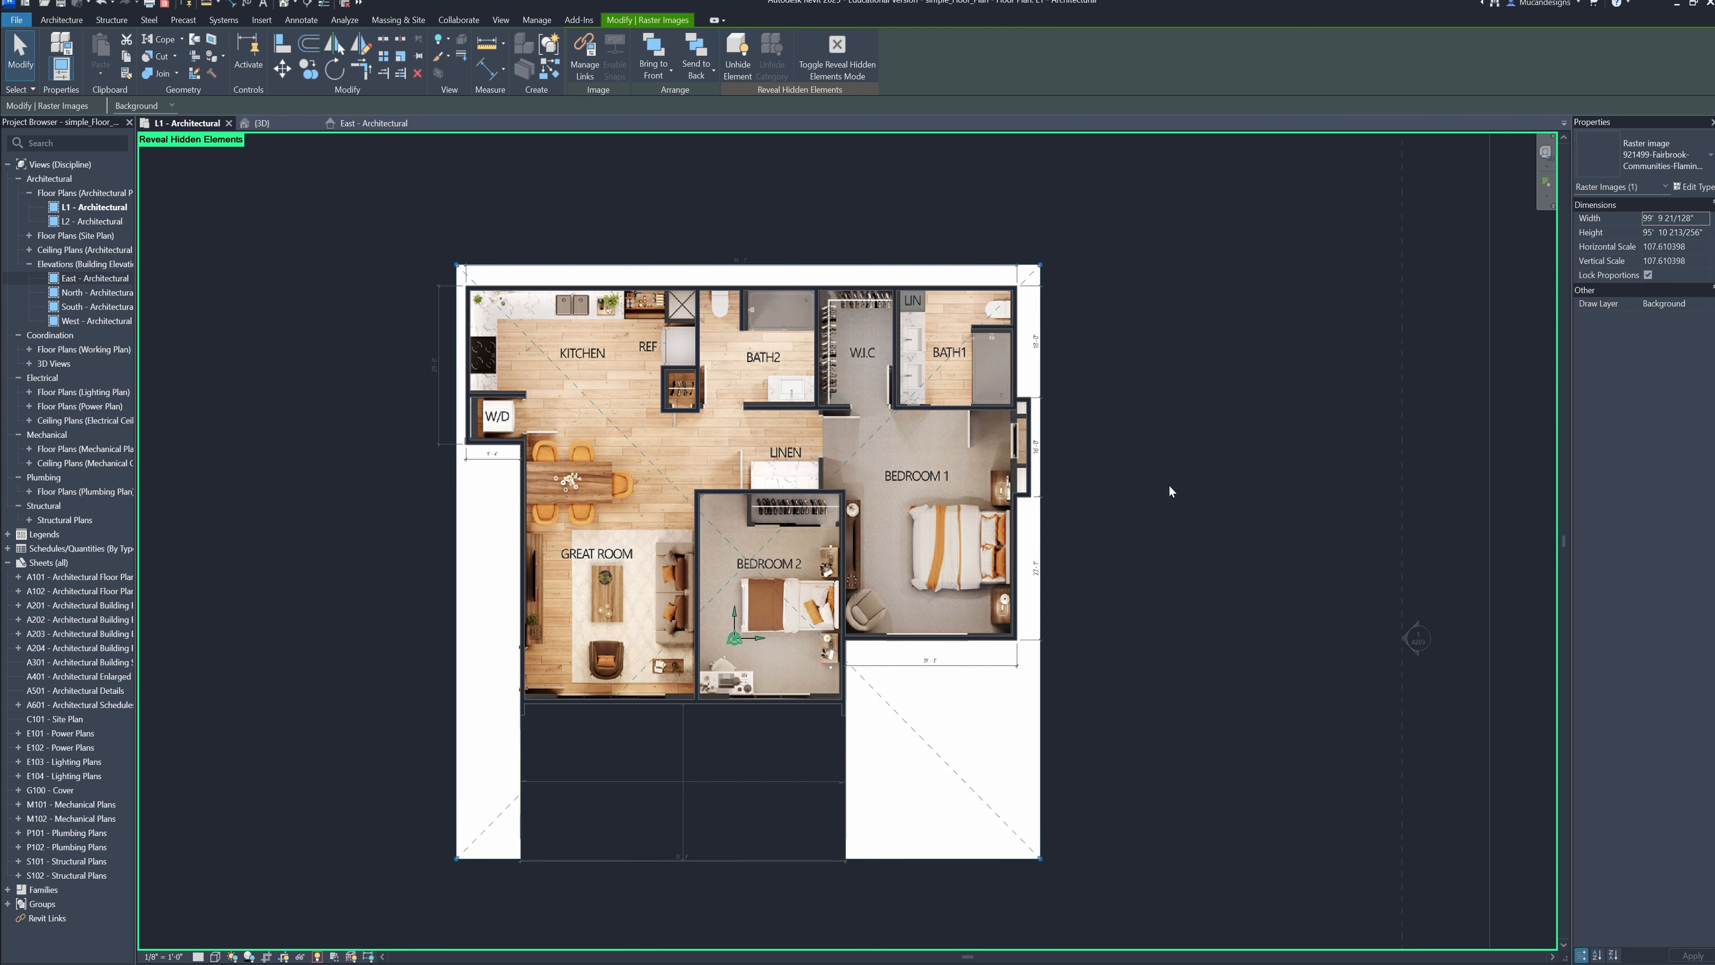
click(315, 957)
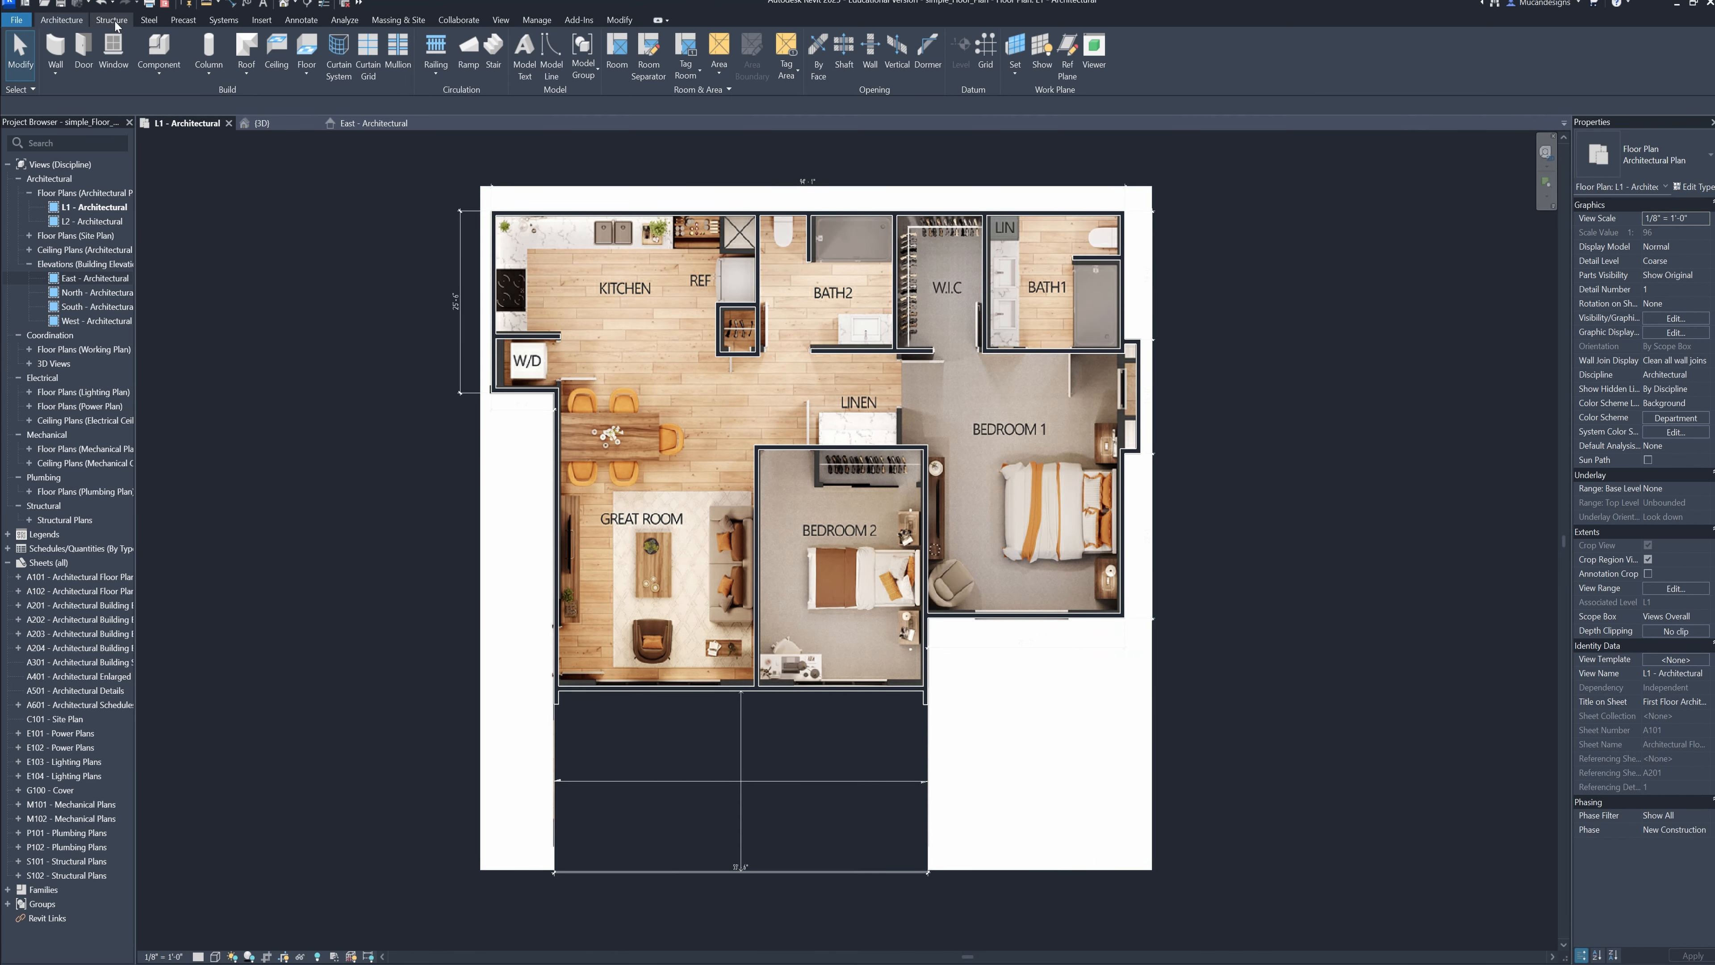
Start placing windows with the Window-Fixed 36" x 48" type
click(113, 54)
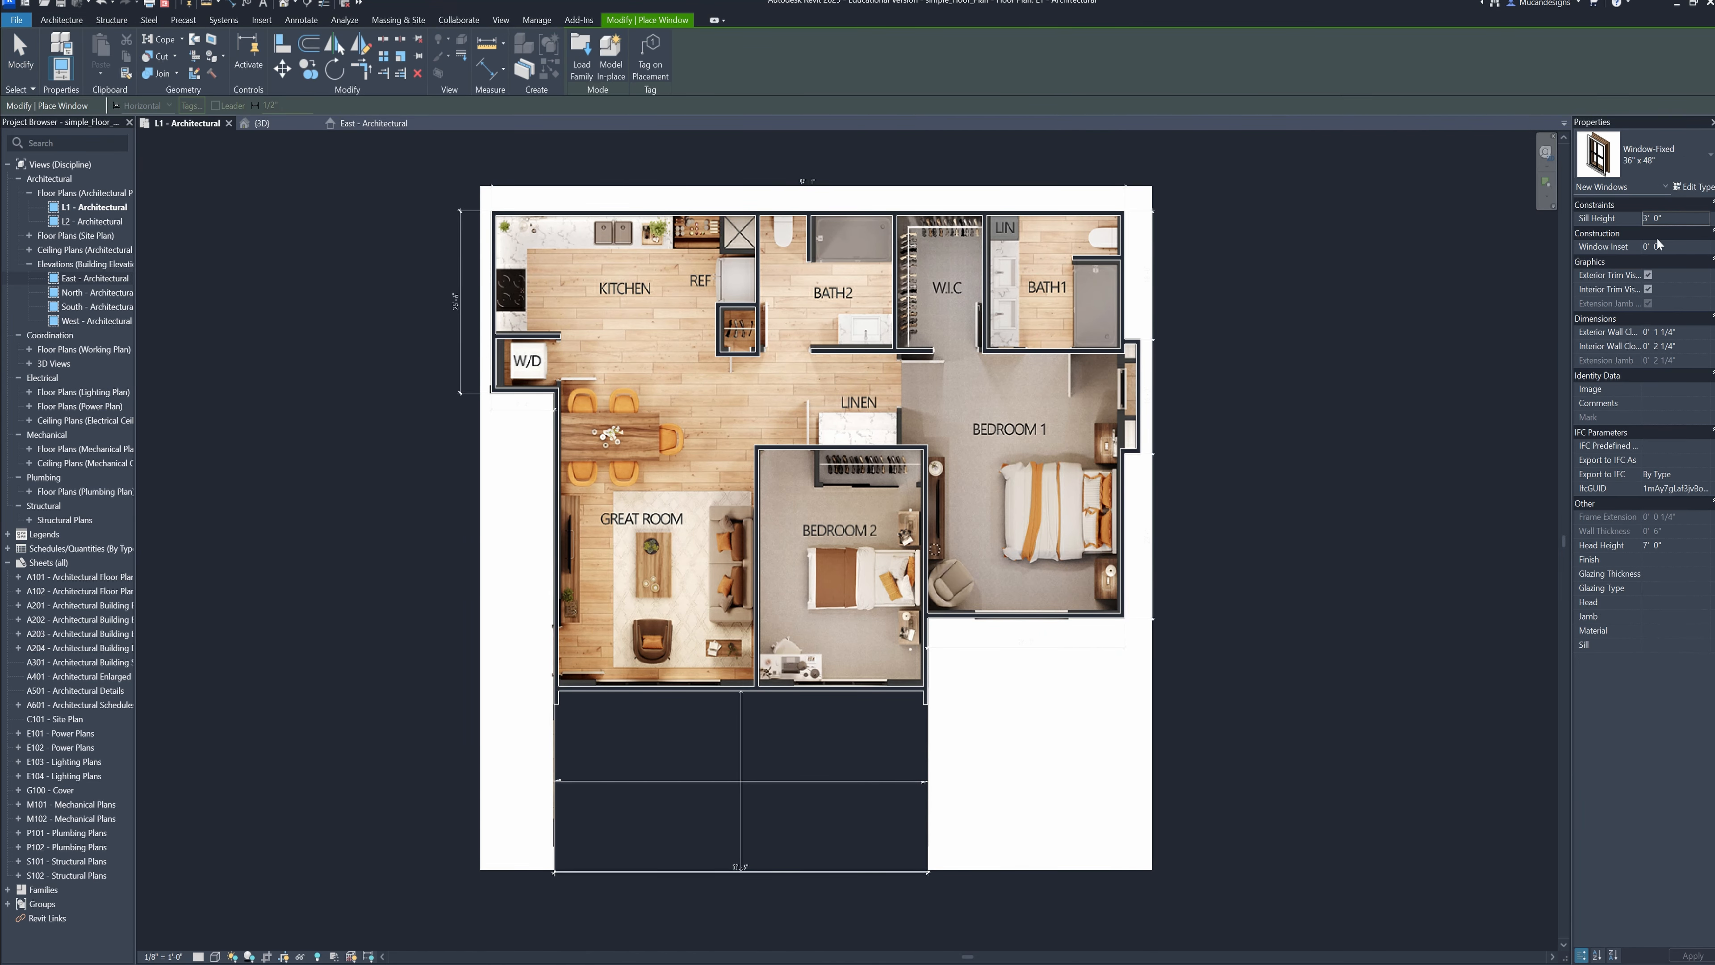
click(1681, 157)
click(1681, 156)
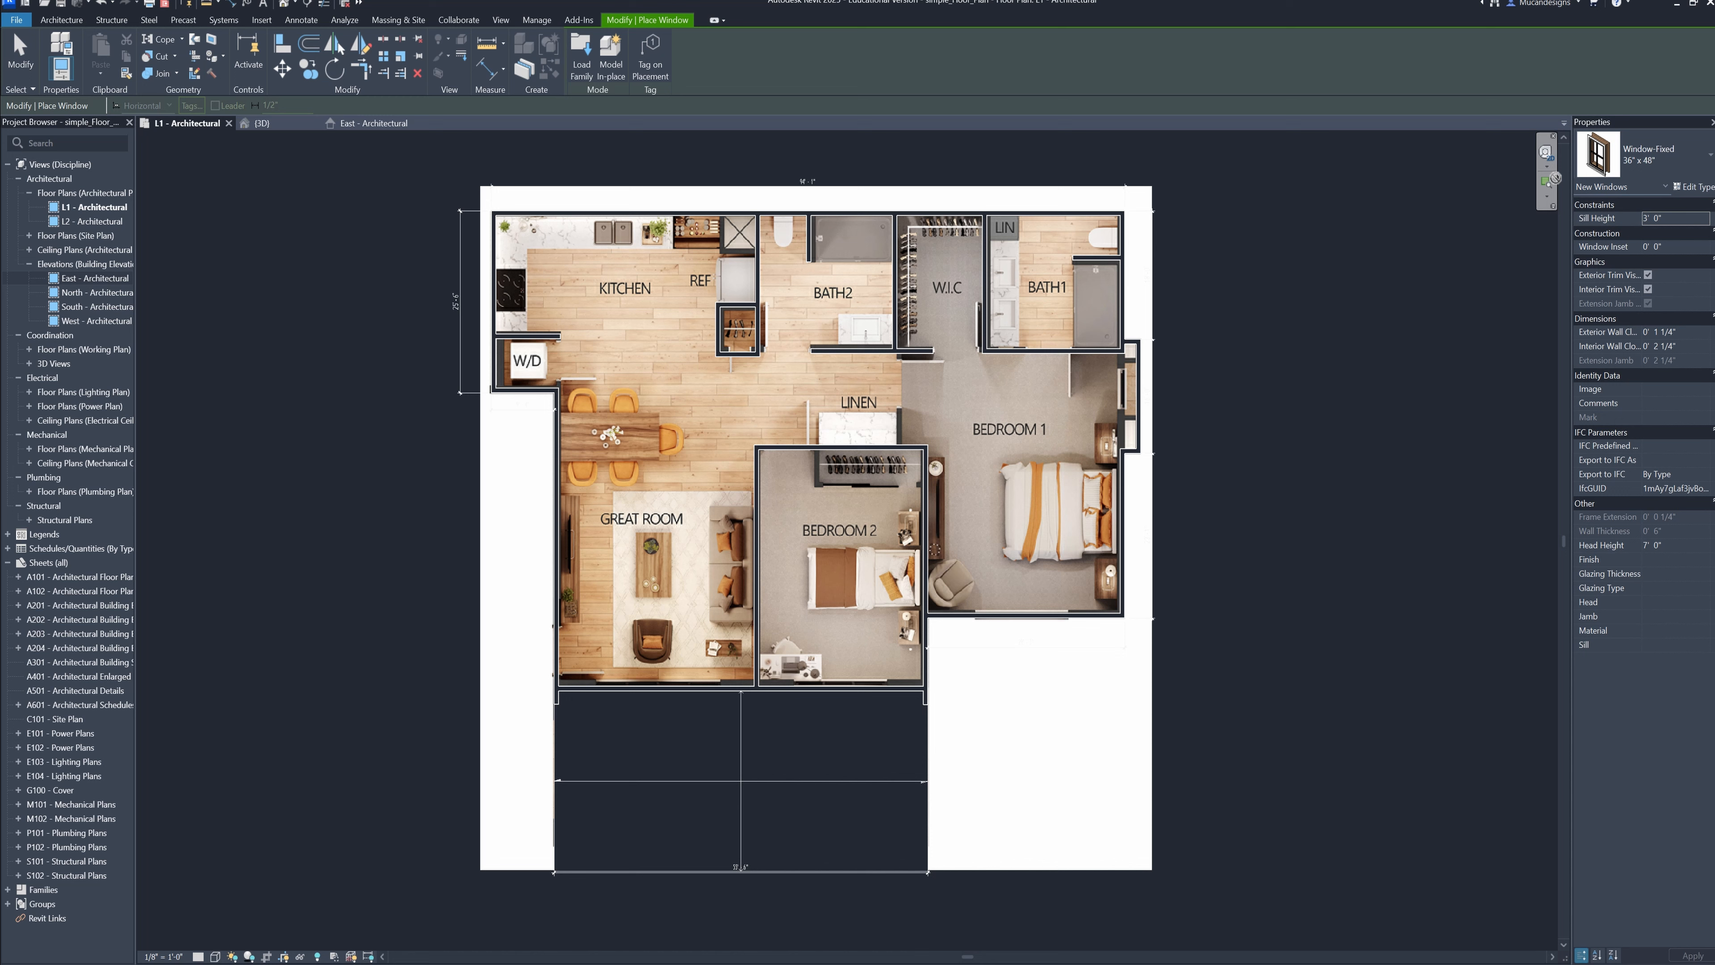
click(1681, 161)
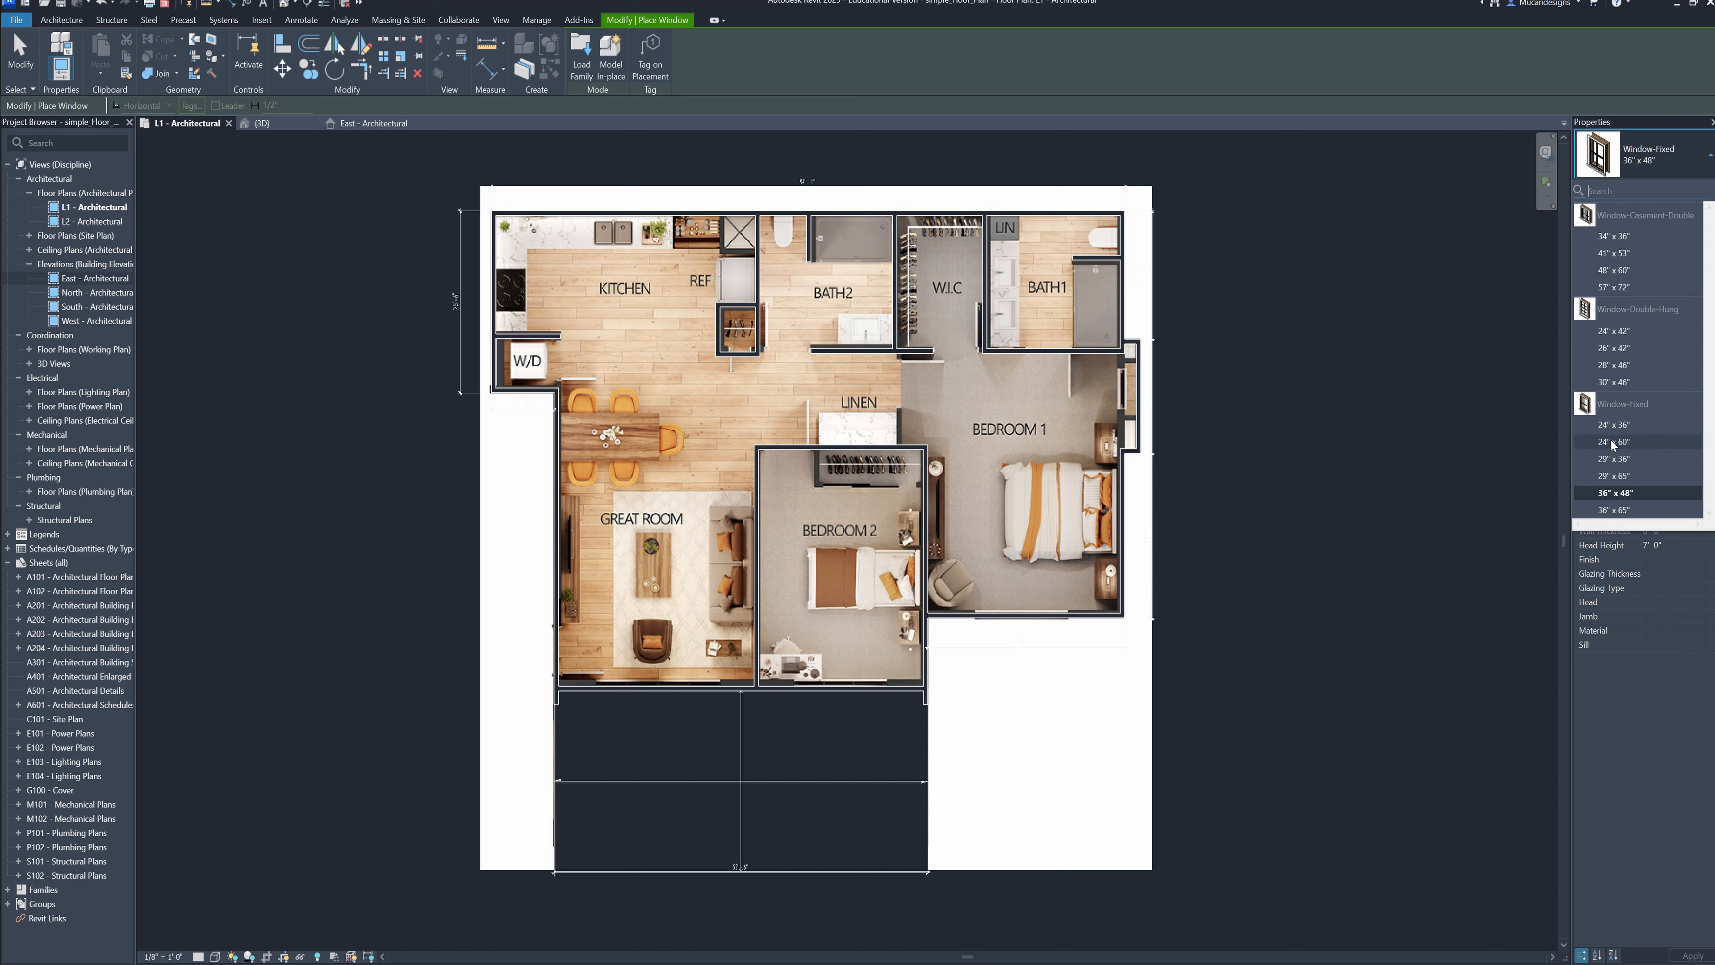
mouse_move(1640, 494)
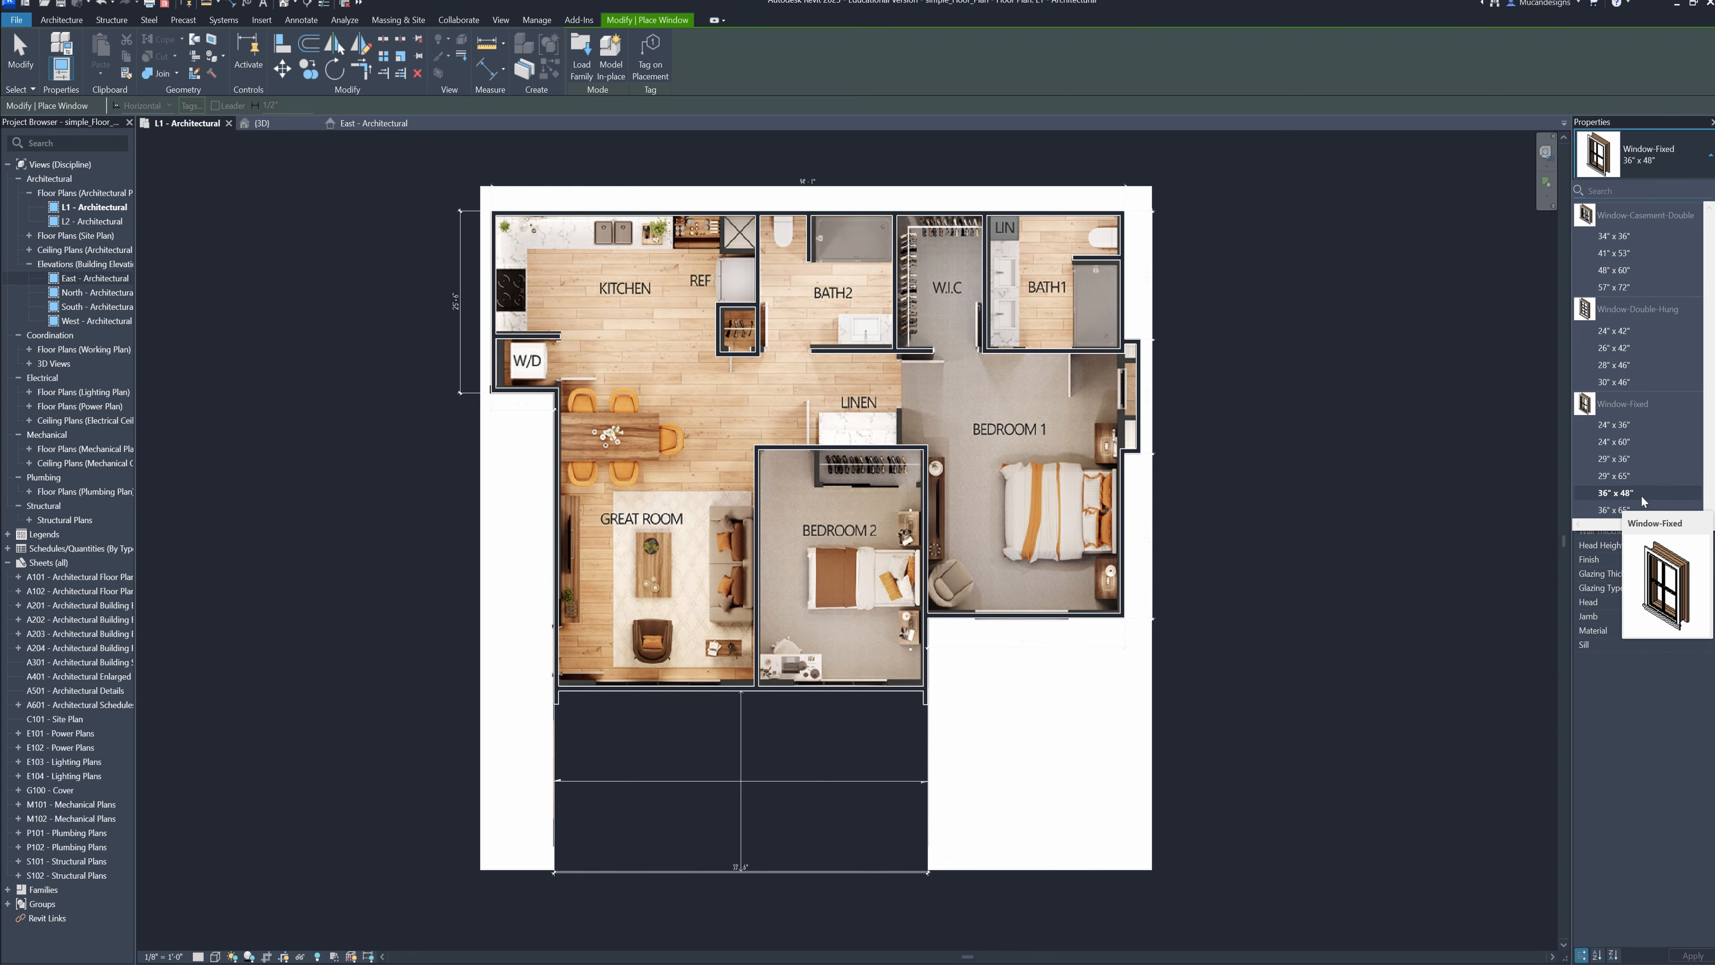
click(1639, 494)
Place fixed windows in Bedroom 1's bump-out and lower exterior wall, and along Bedroom 2's lower wall
scroll(1009, 643, up, 3)
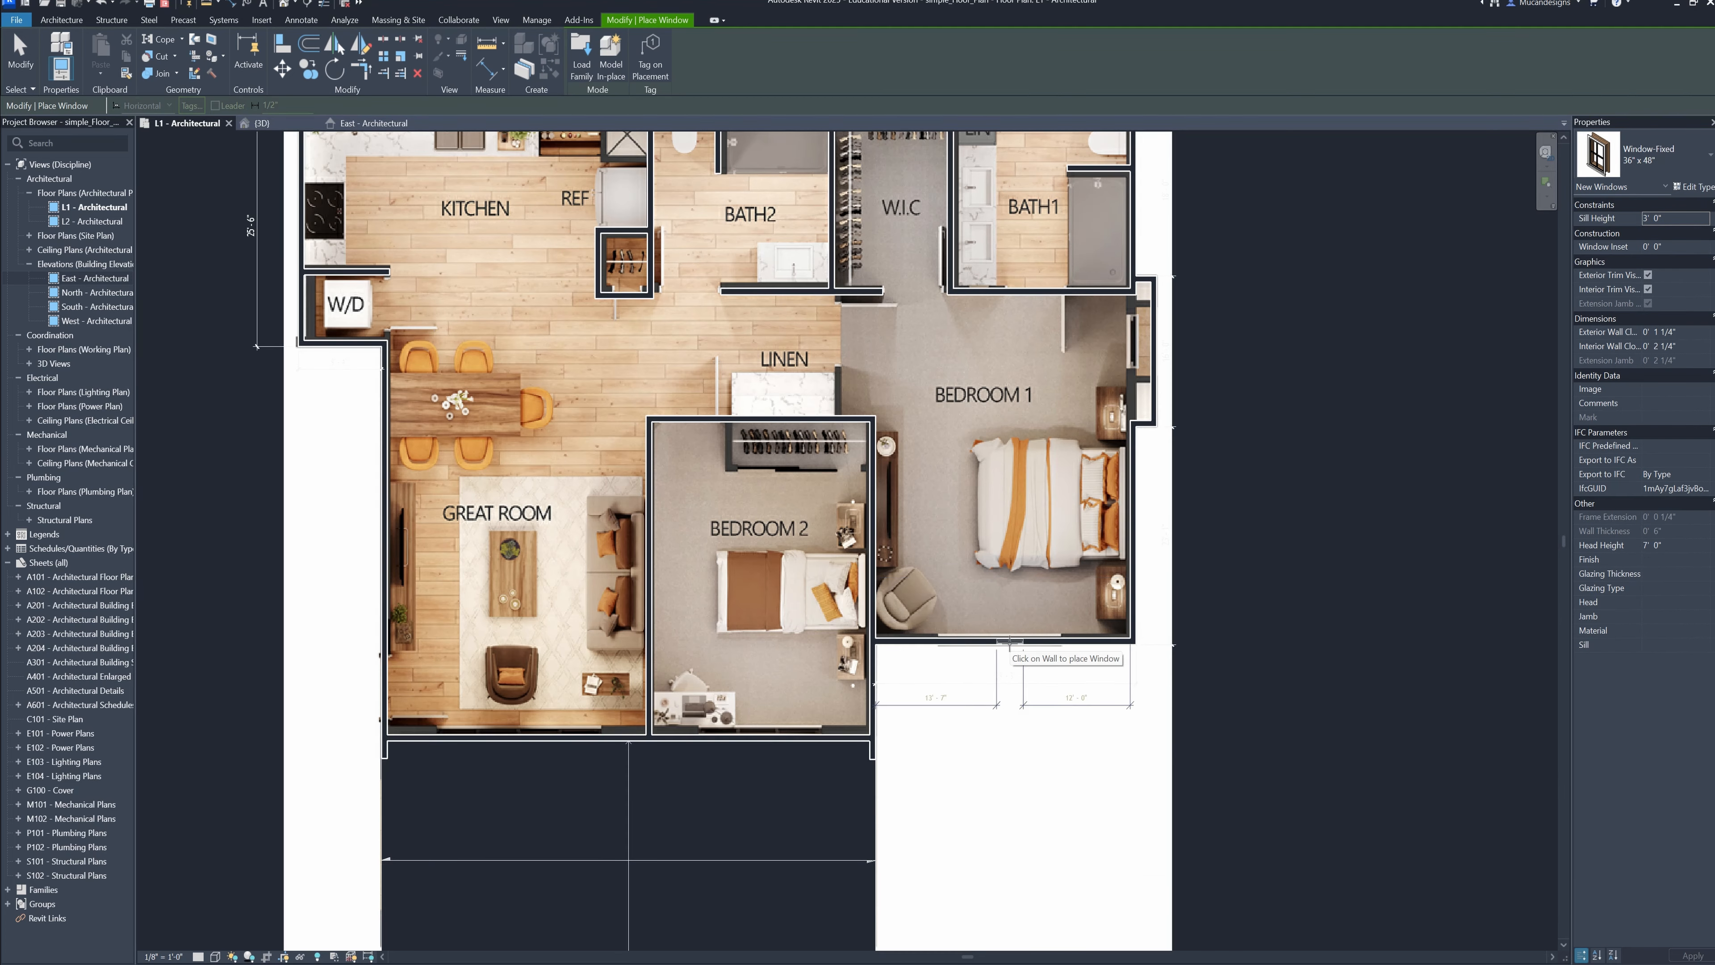
scroll(1105, 407, up, 2)
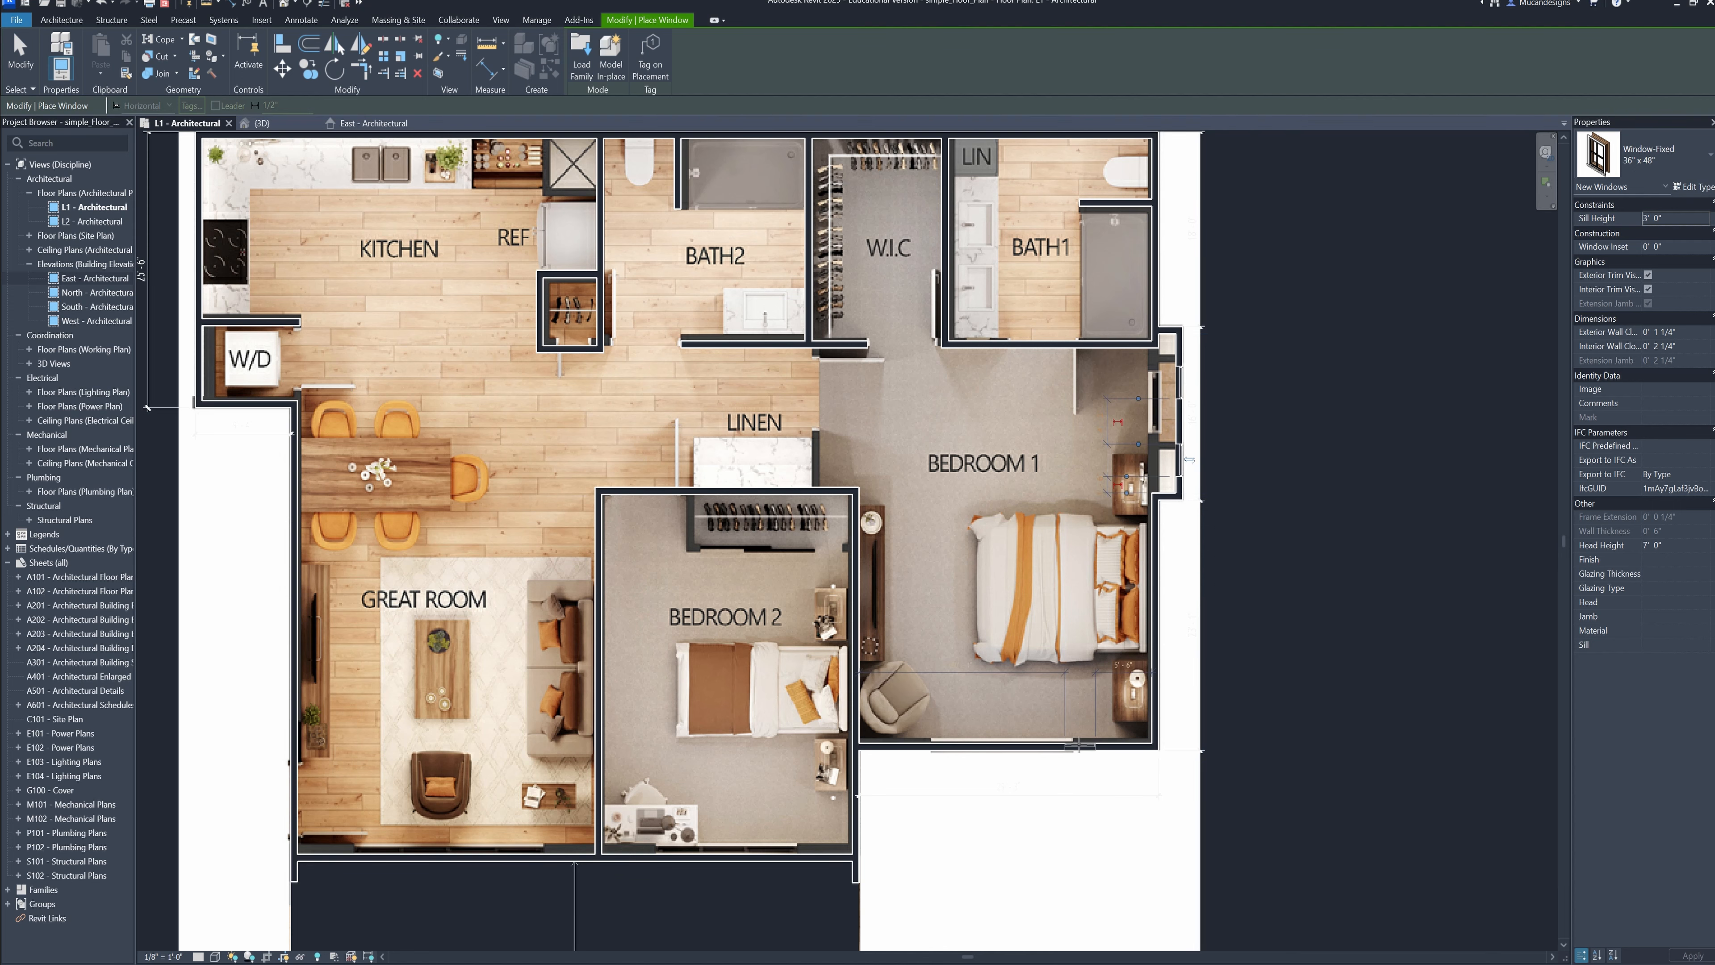
scroll(924, 746, down, 3)
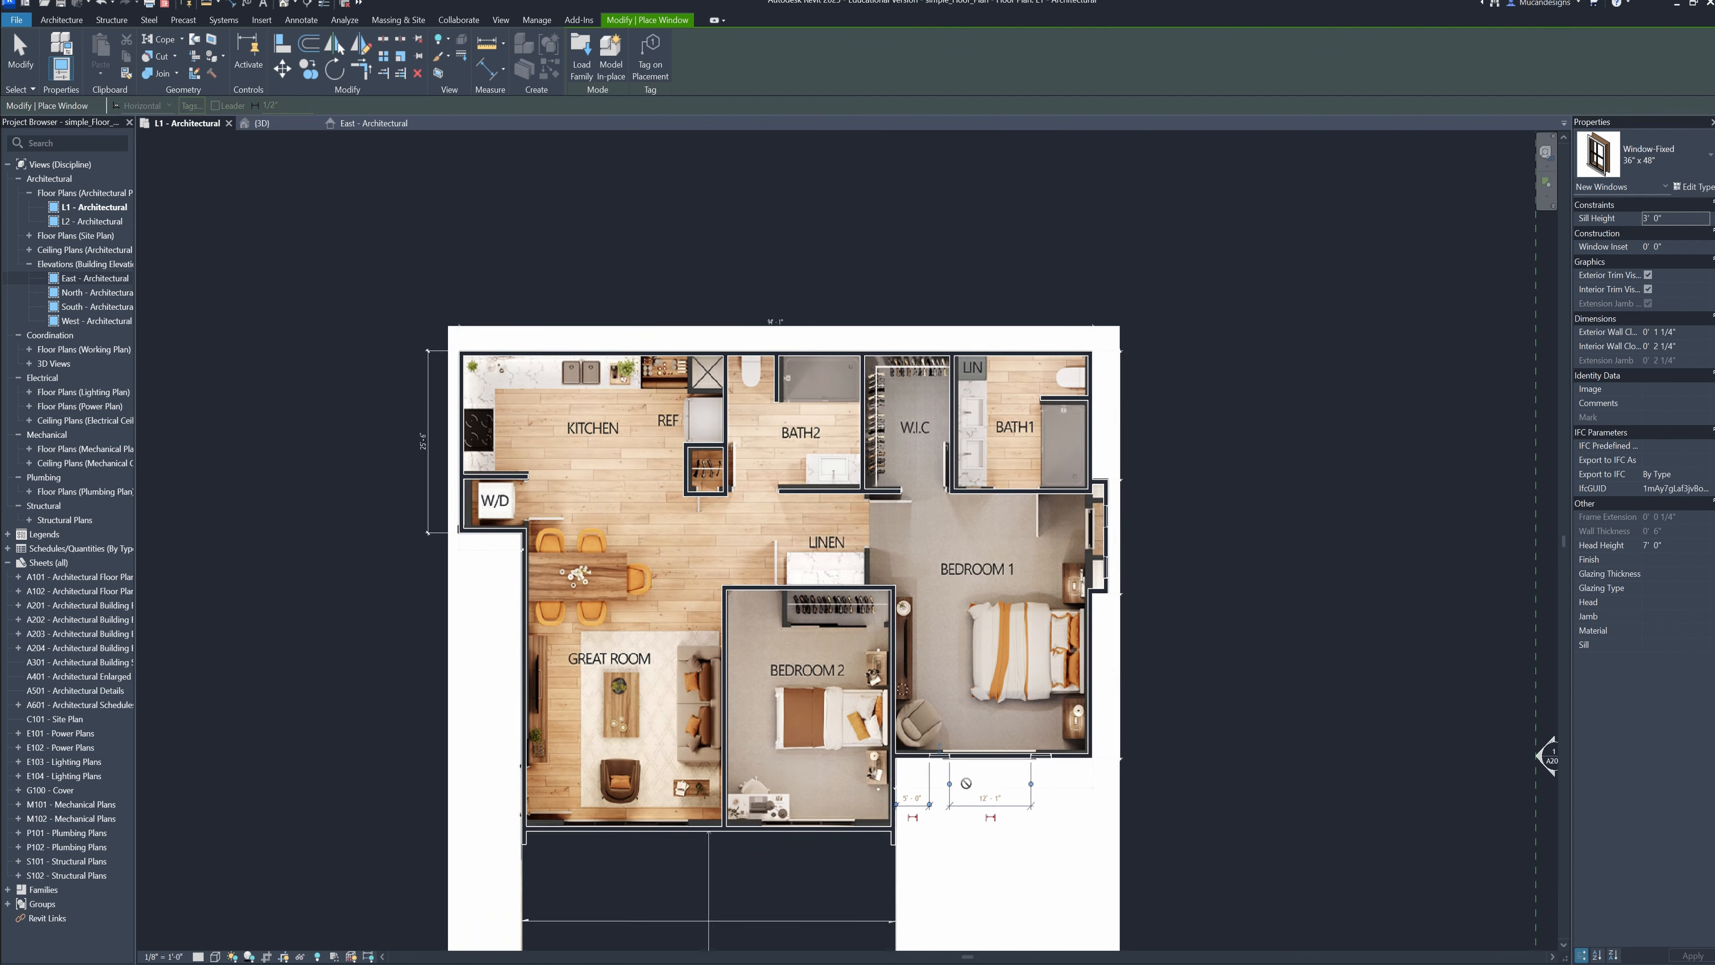
scroll(915, 841, up, 5)
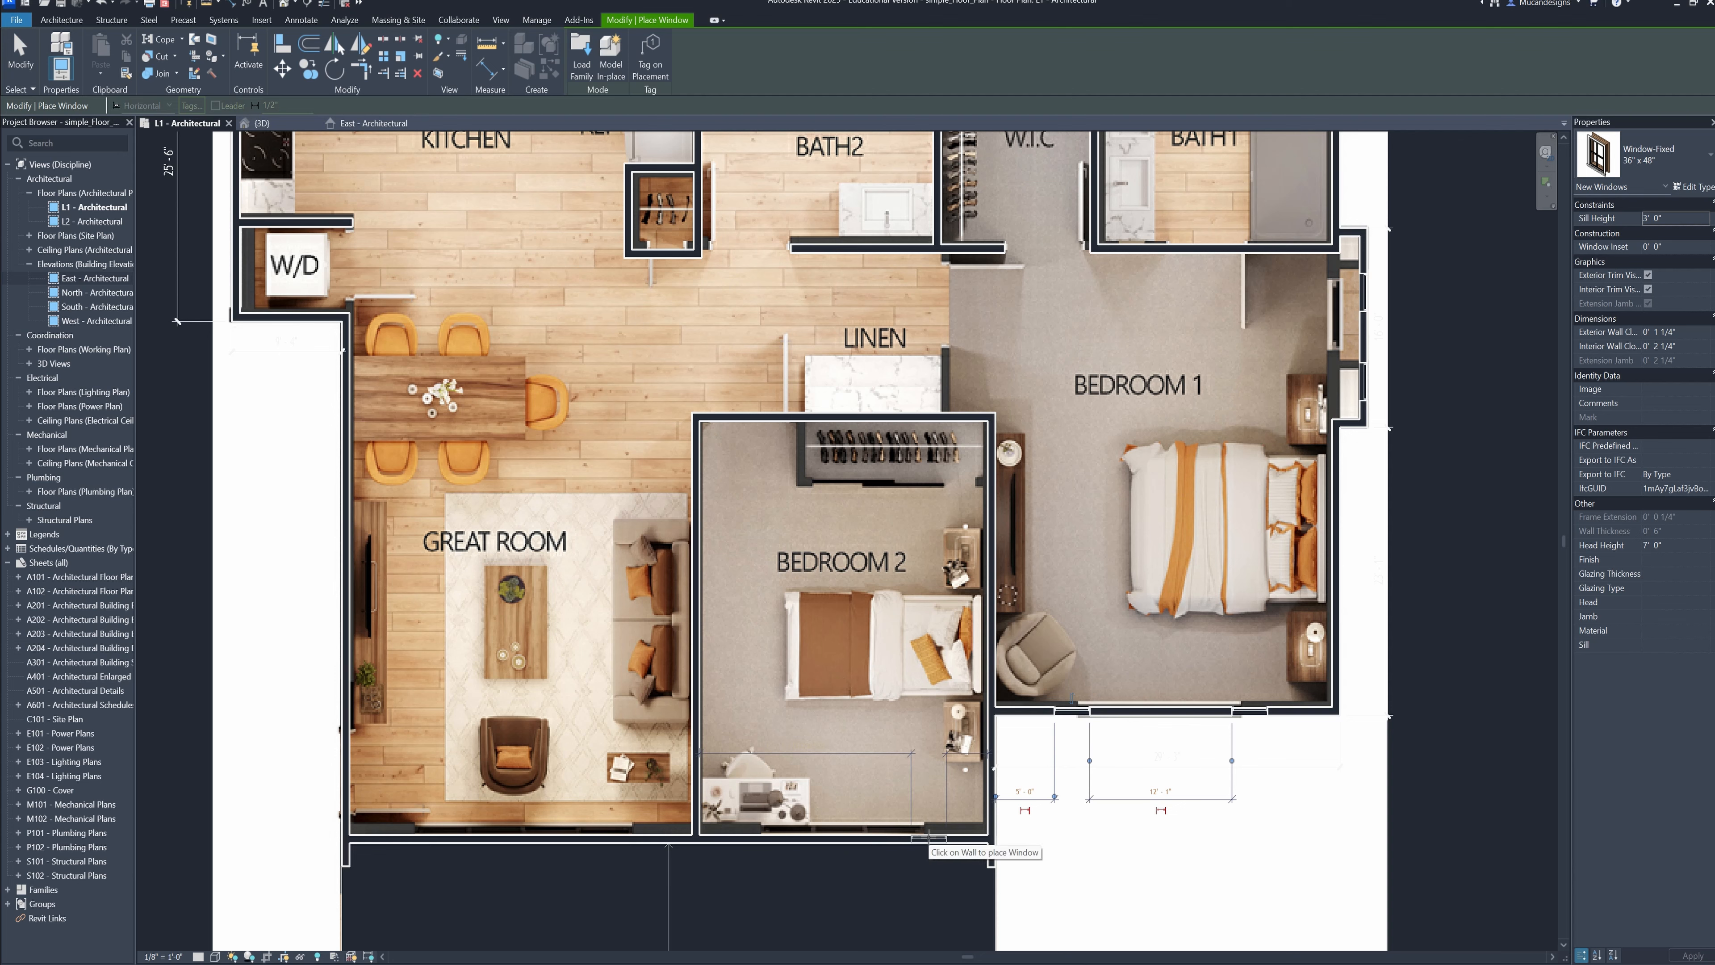
click(846, 838)
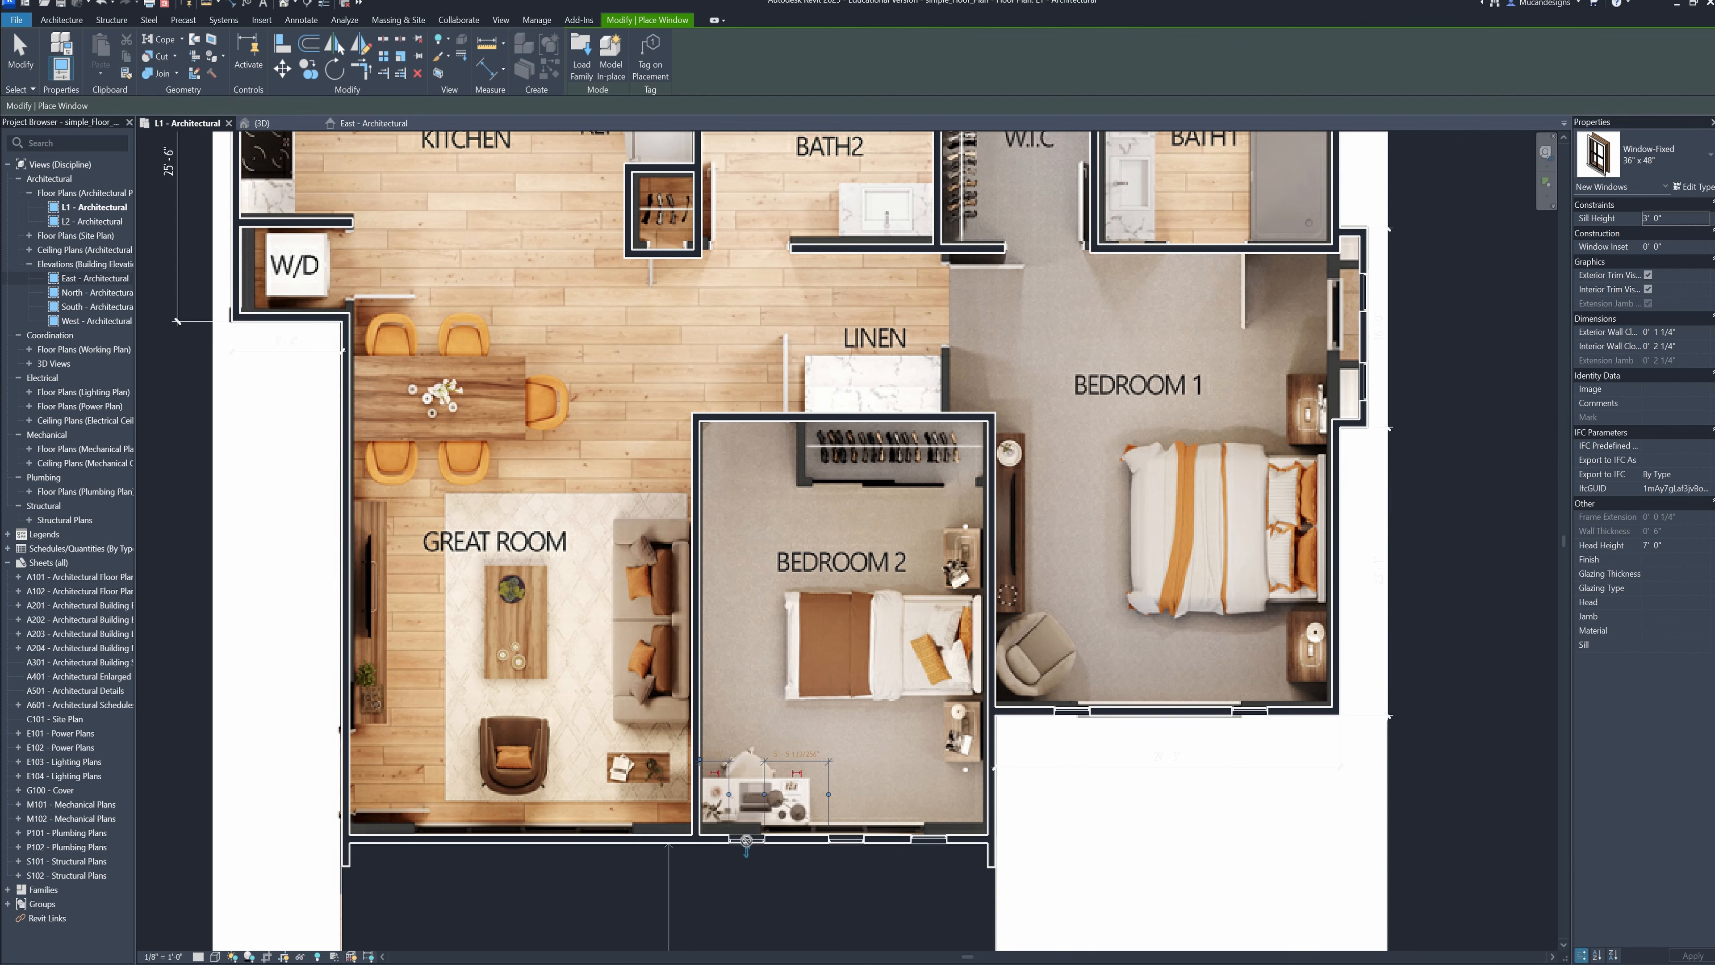
Place fixed windows along the Great Room's left exterior wall, near the lower corner and beside the dining table
scroll(587, 763, down, 2)
middle_drag(601, 681, 785, 706)
scroll(696, 722, up, 1)
scroll(860, 794, down, 1)
mouse_move(860, 795)
middle_down()
mouse_move(816, 779)
mouse_move(880, 815)
middle_up()
scroll(796, 776, up, 2)
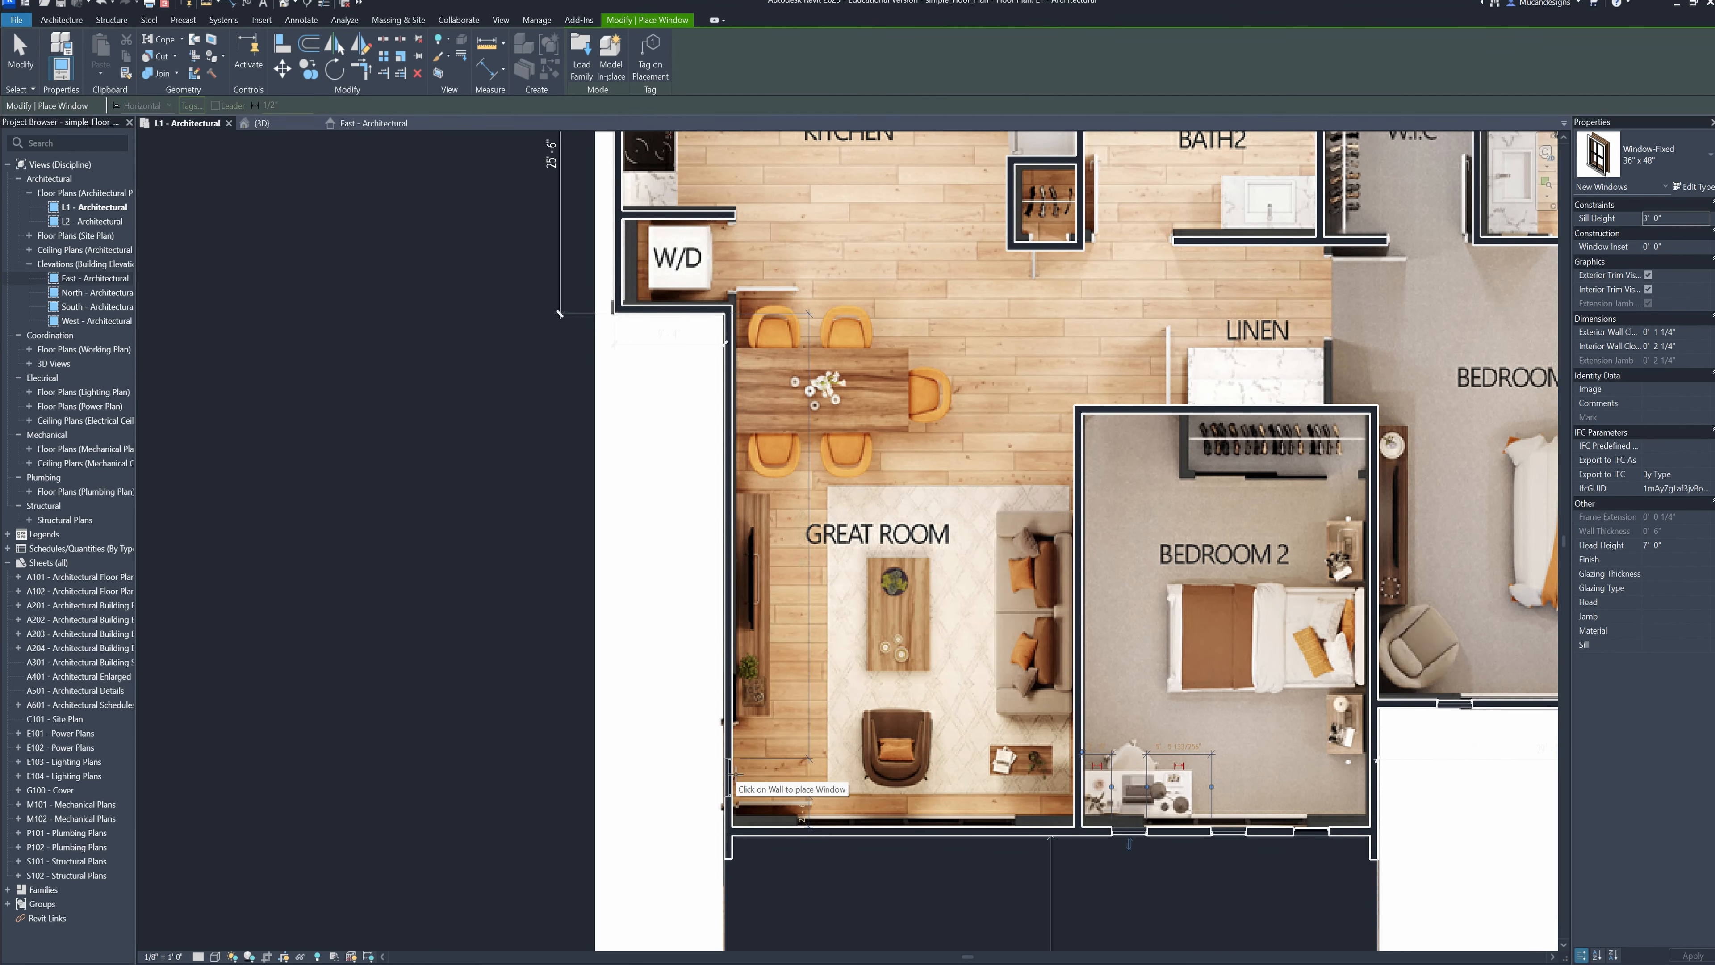
click(736, 774)
scroll(702, 594, down, 3)
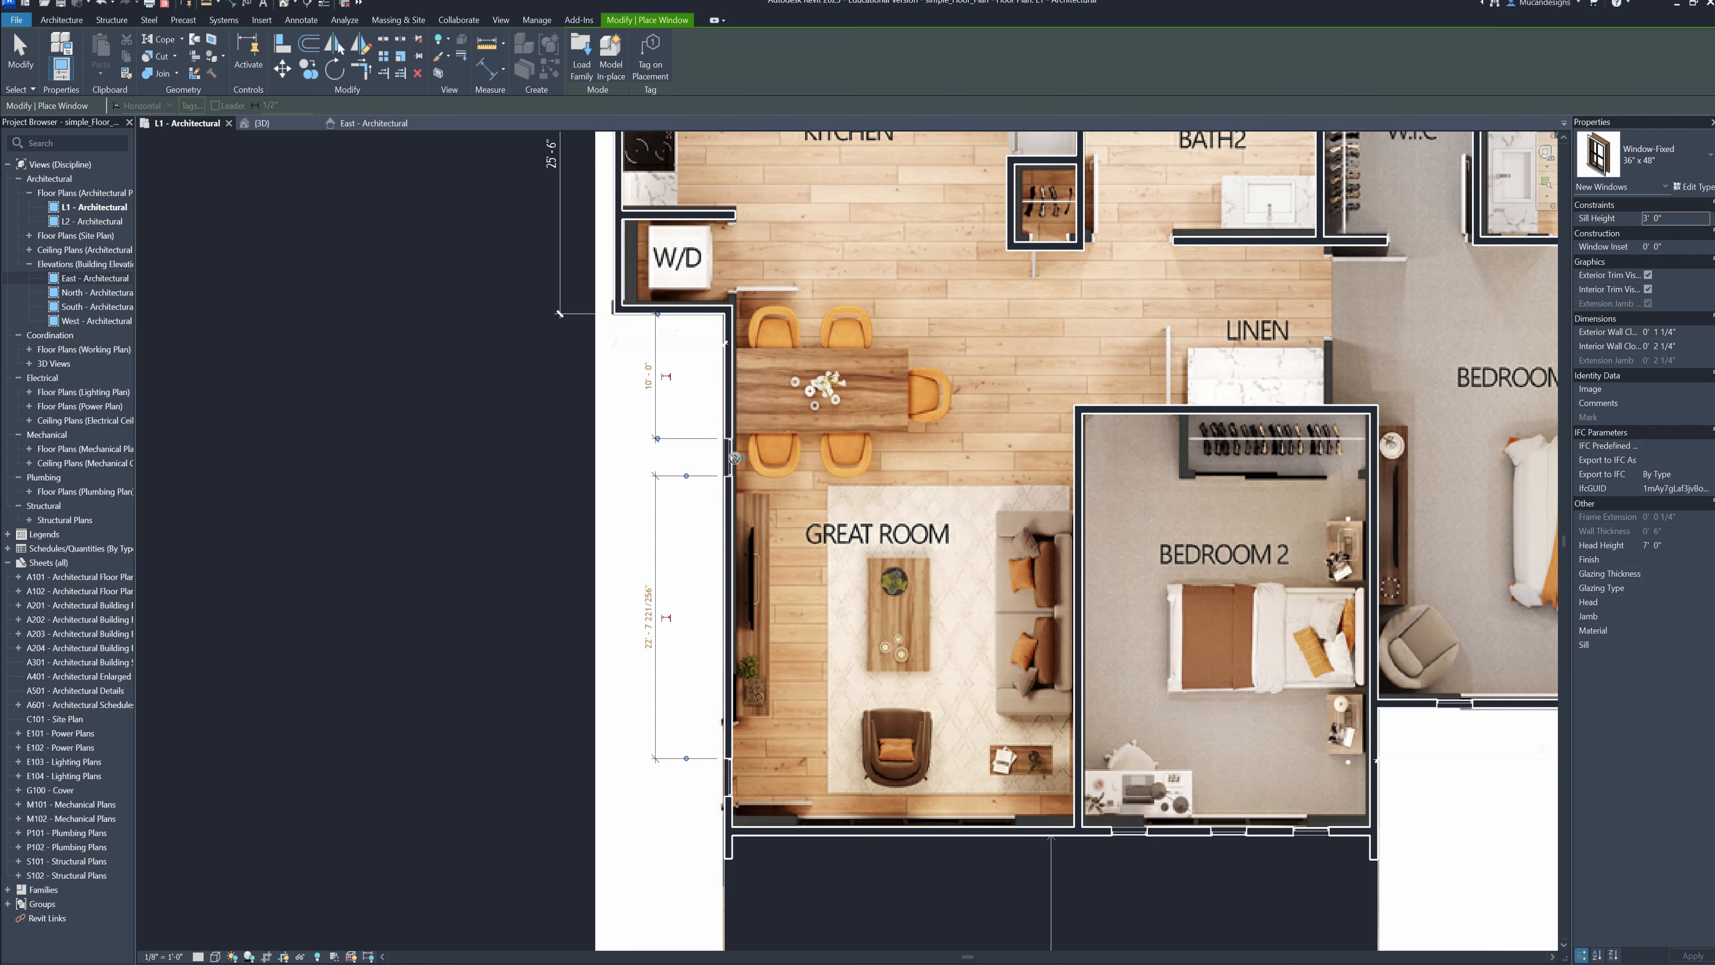
Place a fixed window in the Great Room's left exterior wall, behind the TV console
scroll(626, 584, up, 3)
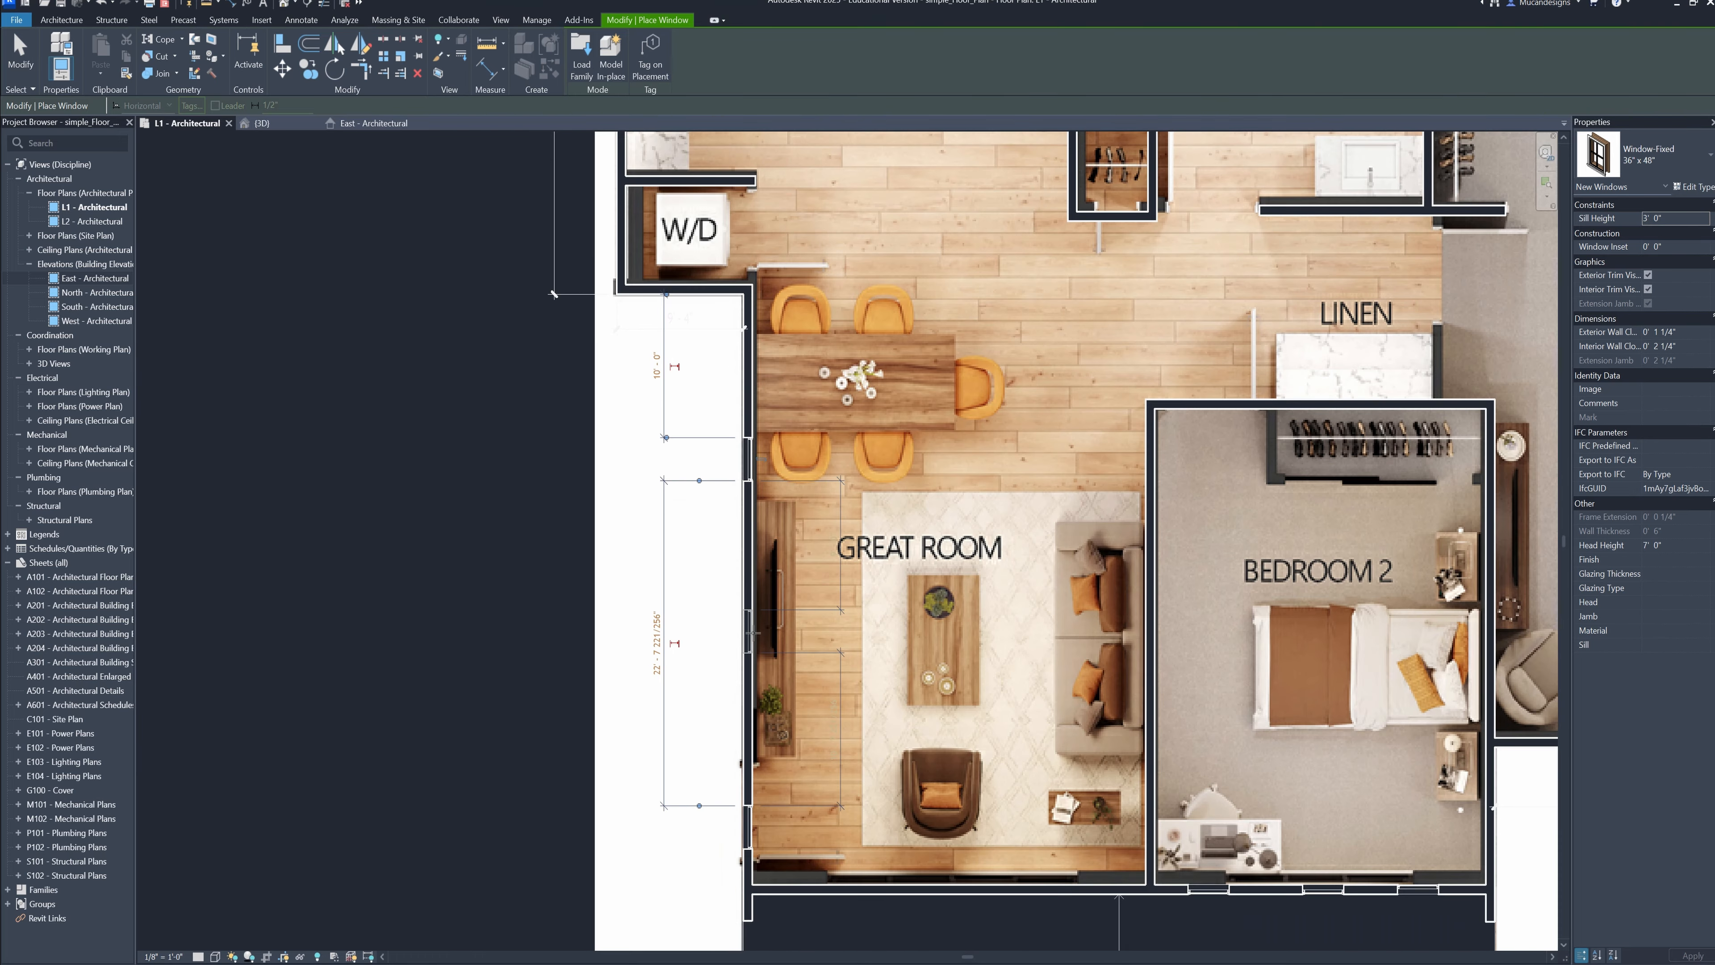
click(752, 632)
middle_drag(797, 473, 844, 788)
Place fixed windows in the kitchen's upper exterior wall: a side-by-side pair at the sink and one above the bottle shelf
middle_drag(1015, 334, 906, 541)
scroll(861, 500, up, 2)
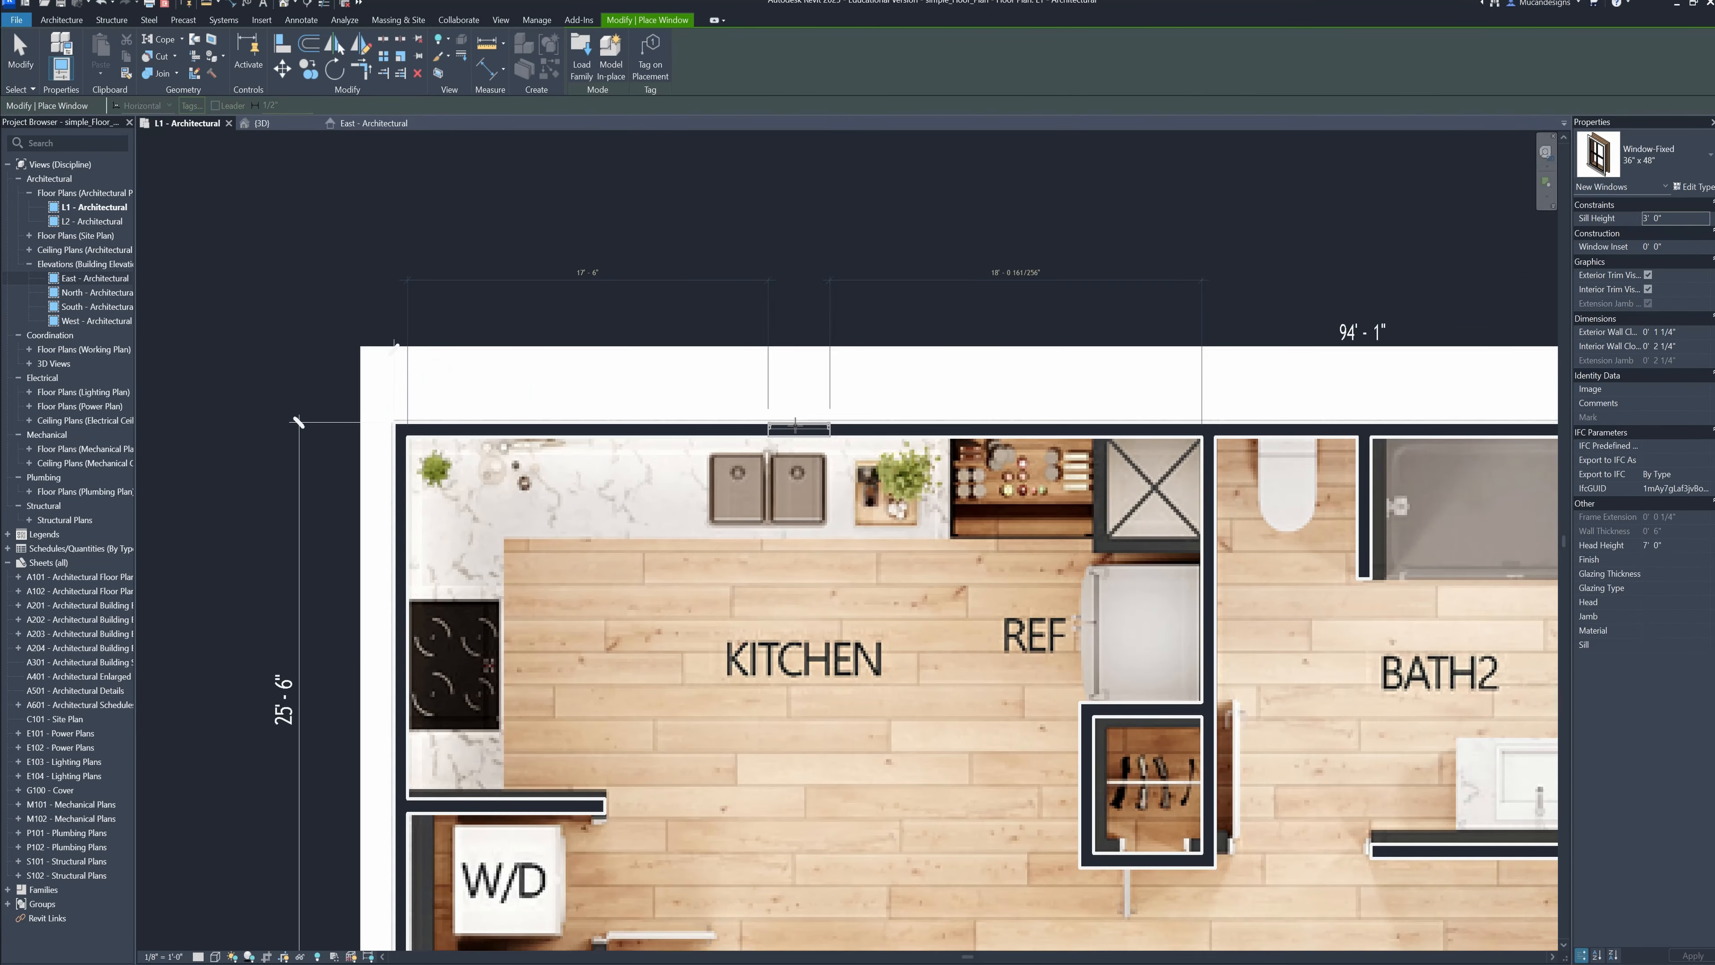
click(738, 425)
scroll(1012, 432, down, 1)
middle_drag(1013, 433, 943, 476)
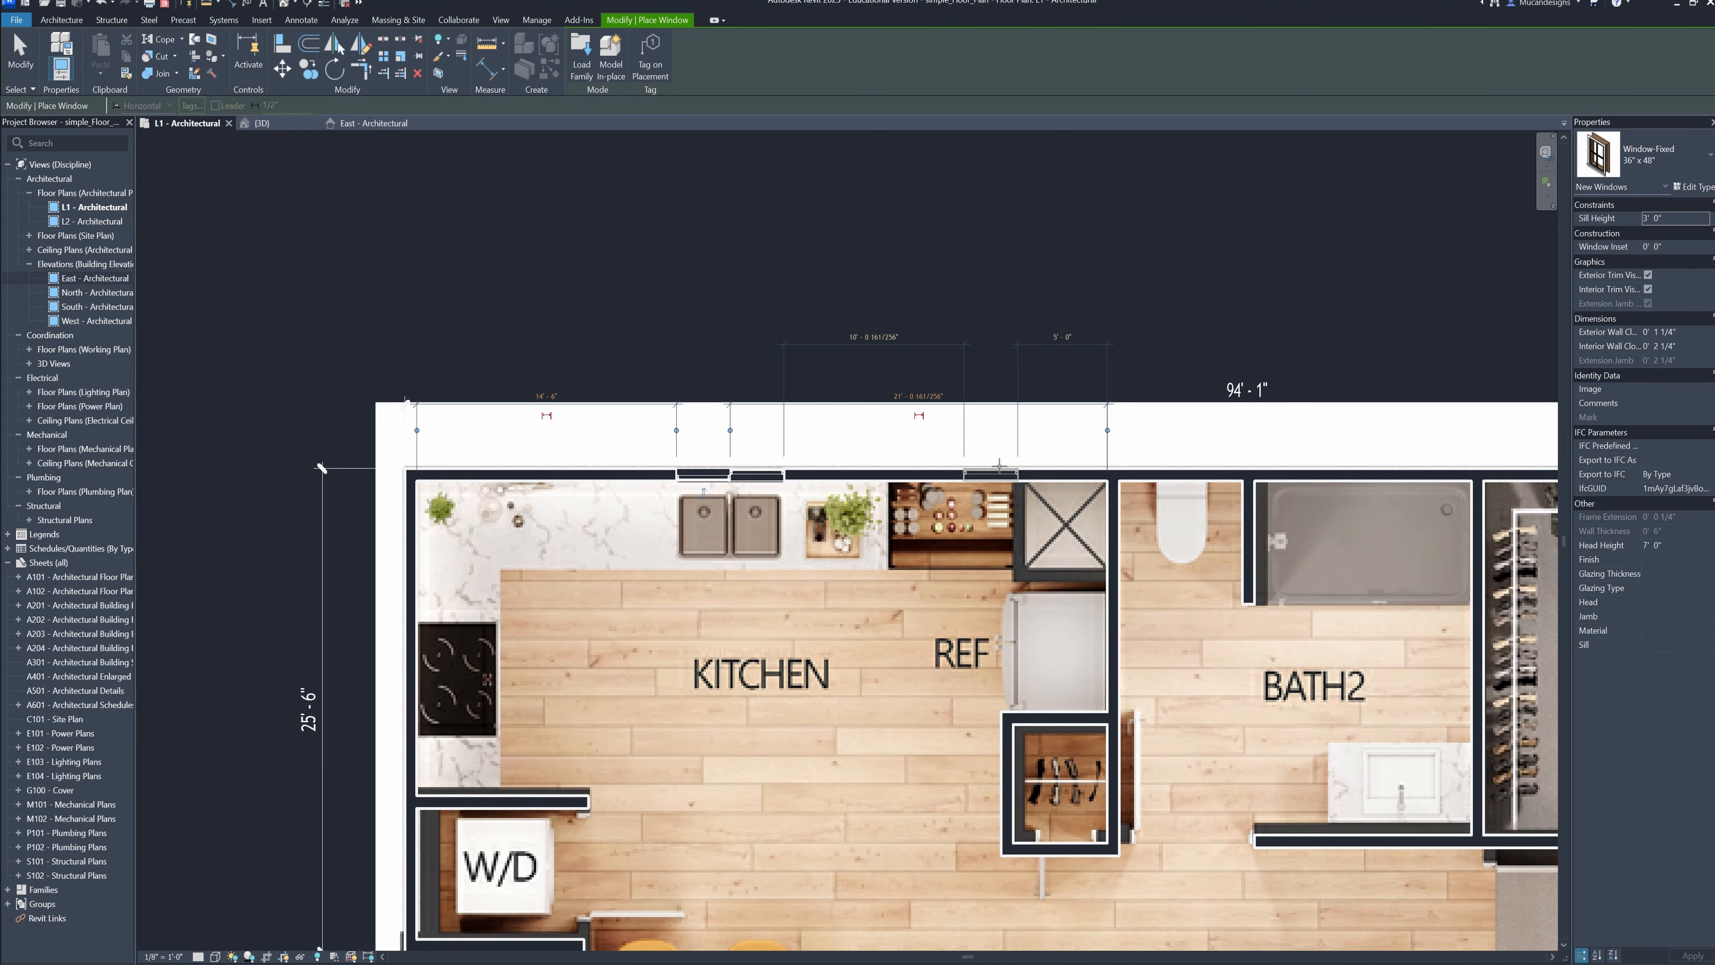
click(946, 473)
Place a fixed window in the kitchen's upper exterior wall near its left corner, leaving the Bath 2 wall without one
scroll(946, 467, down, 2)
scroll(857, 529, up, 3)
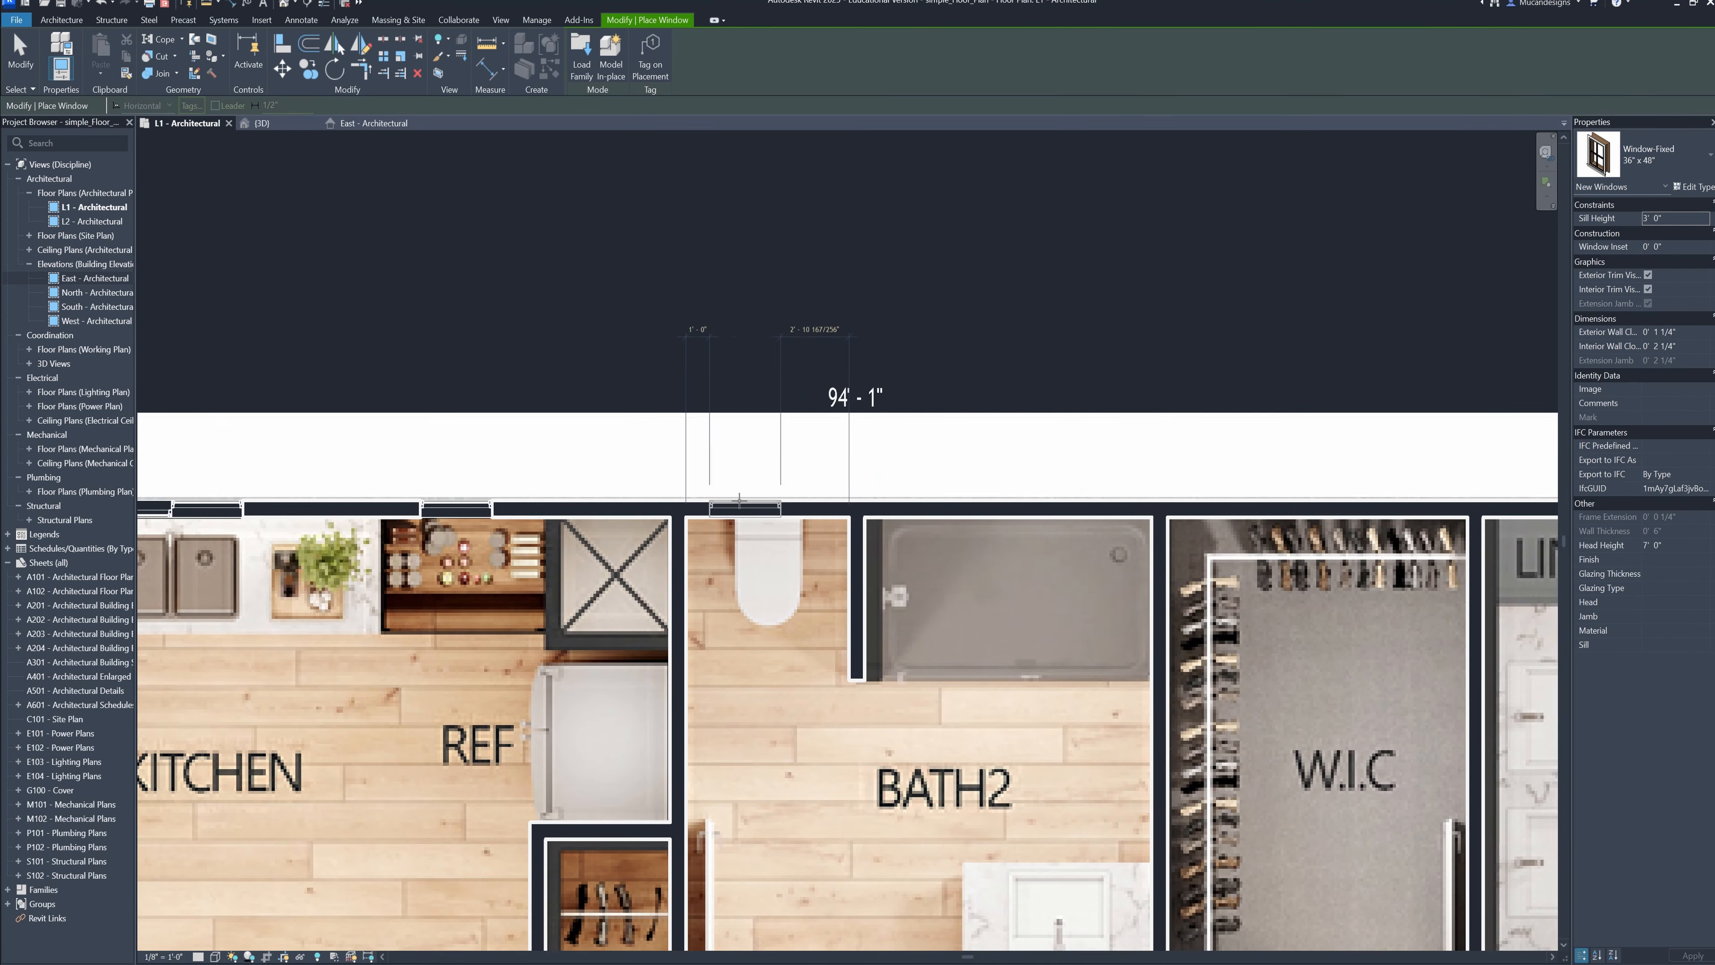
scroll(858, 528, down, 2)
scroll(608, 537, up, 3)
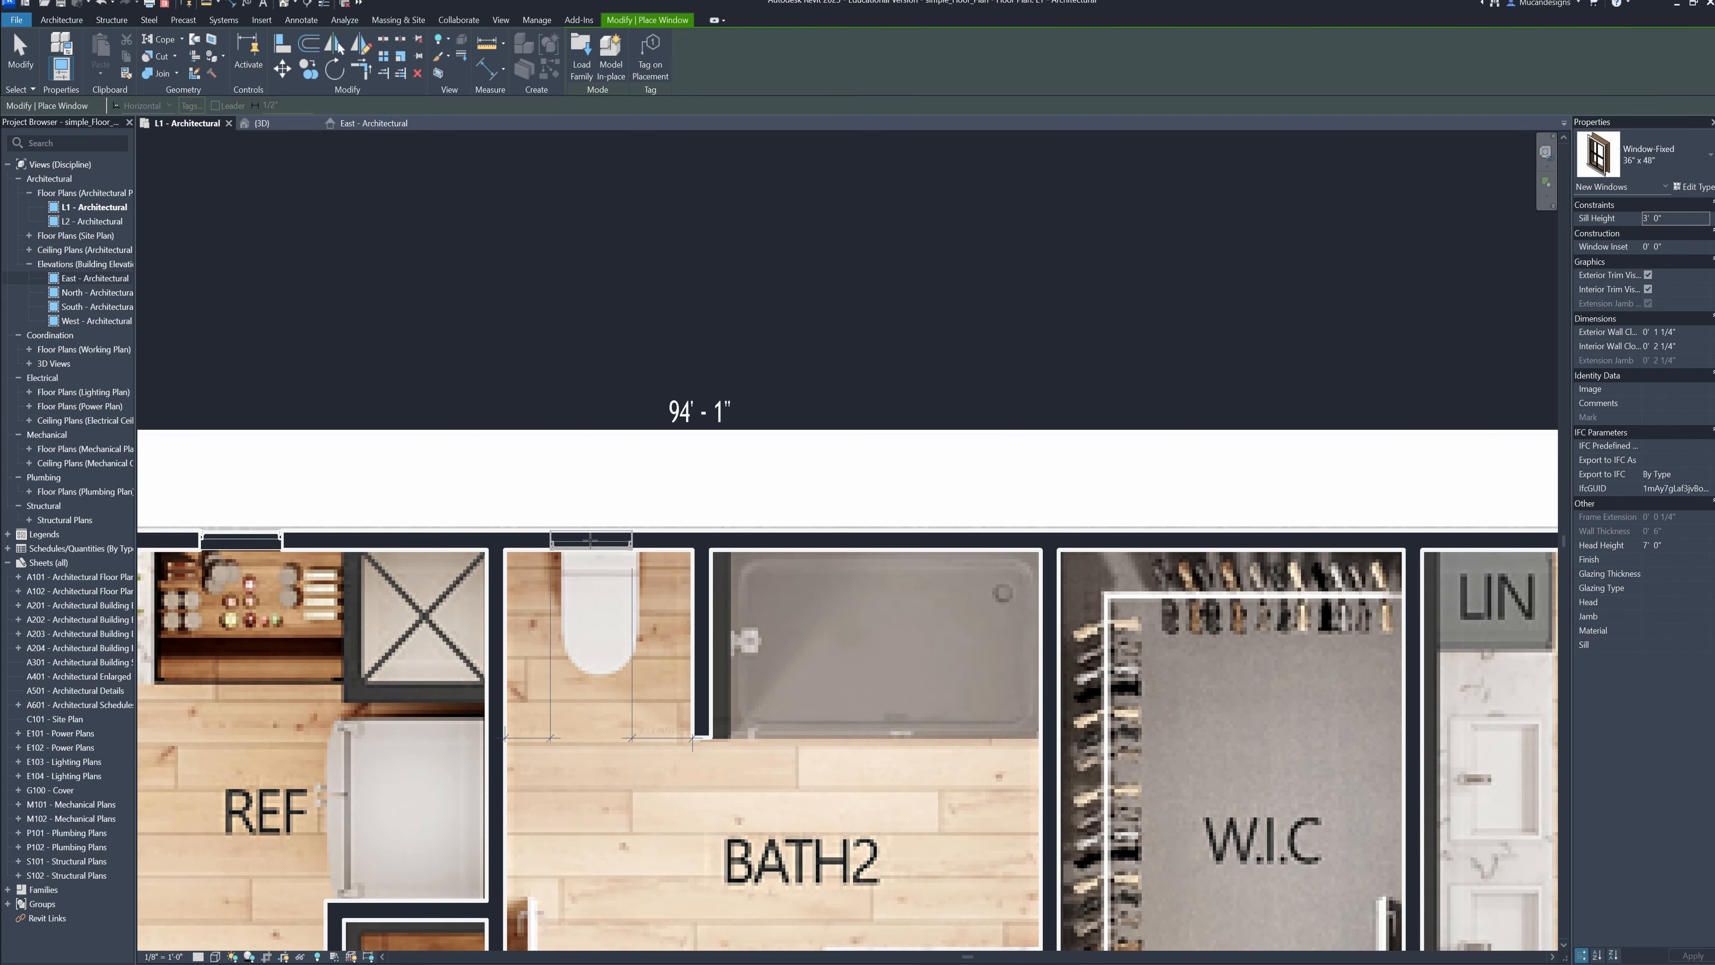
scroll(608, 541, down, 1)
scroll(641, 554, up, 3)
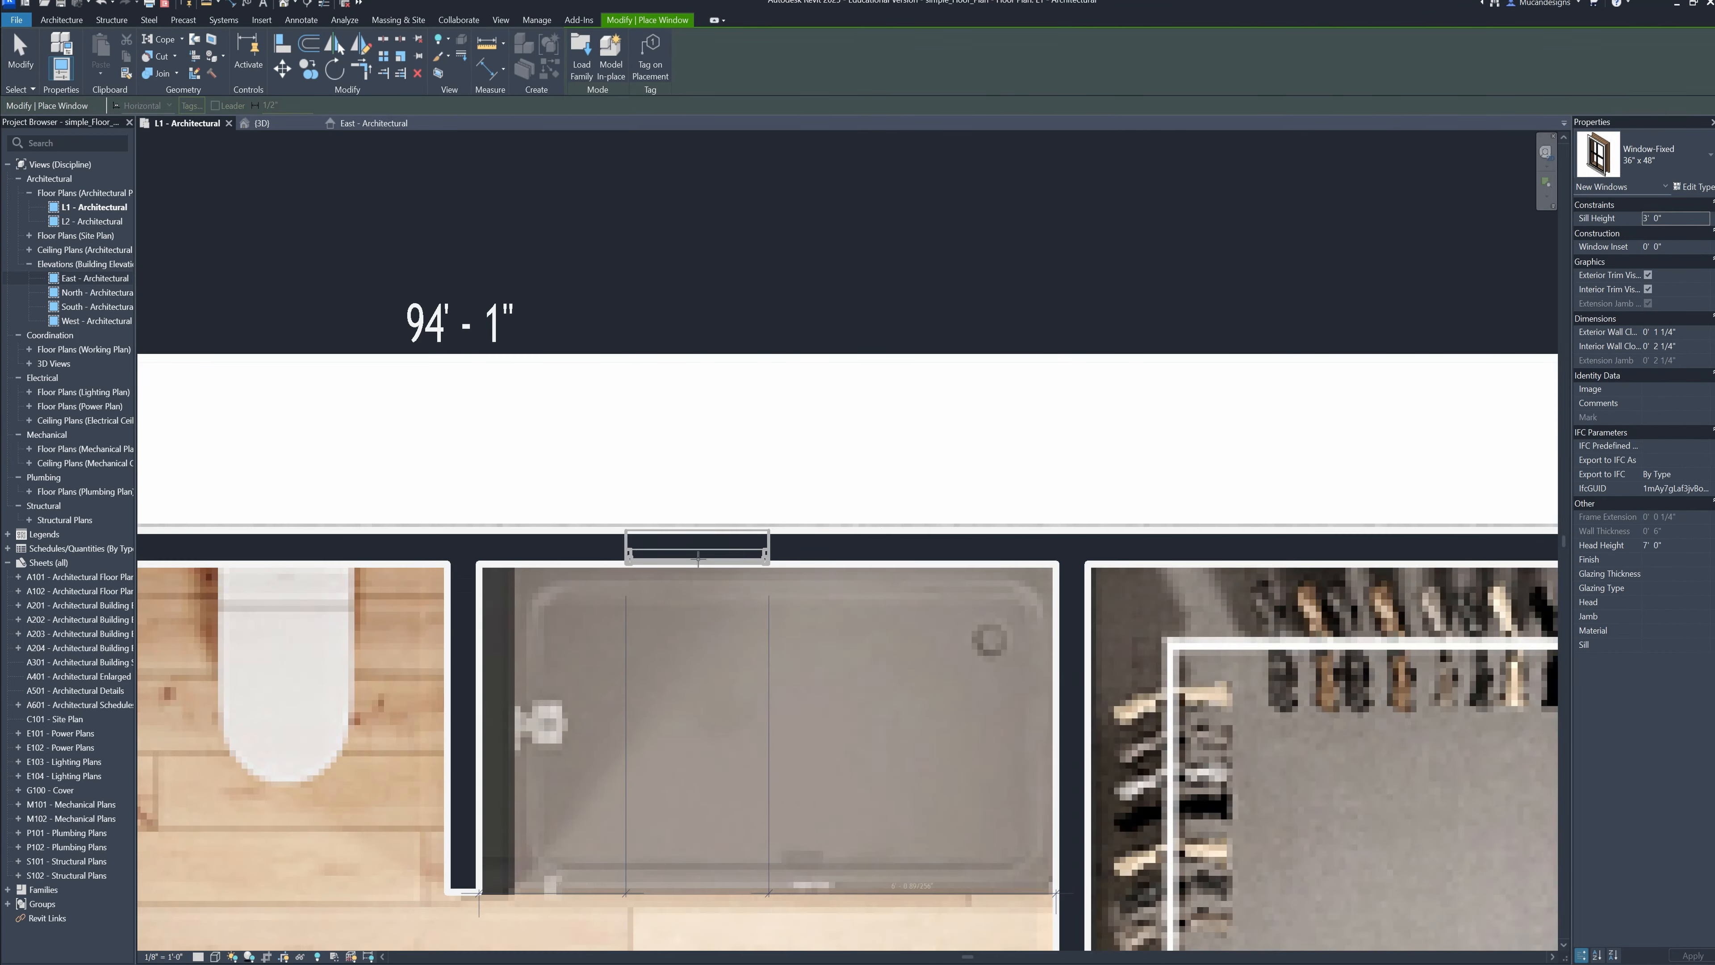
scroll(753, 577, down, 3)
scroll(753, 577, down, 3)
scroll(1014, 620, up, 1)
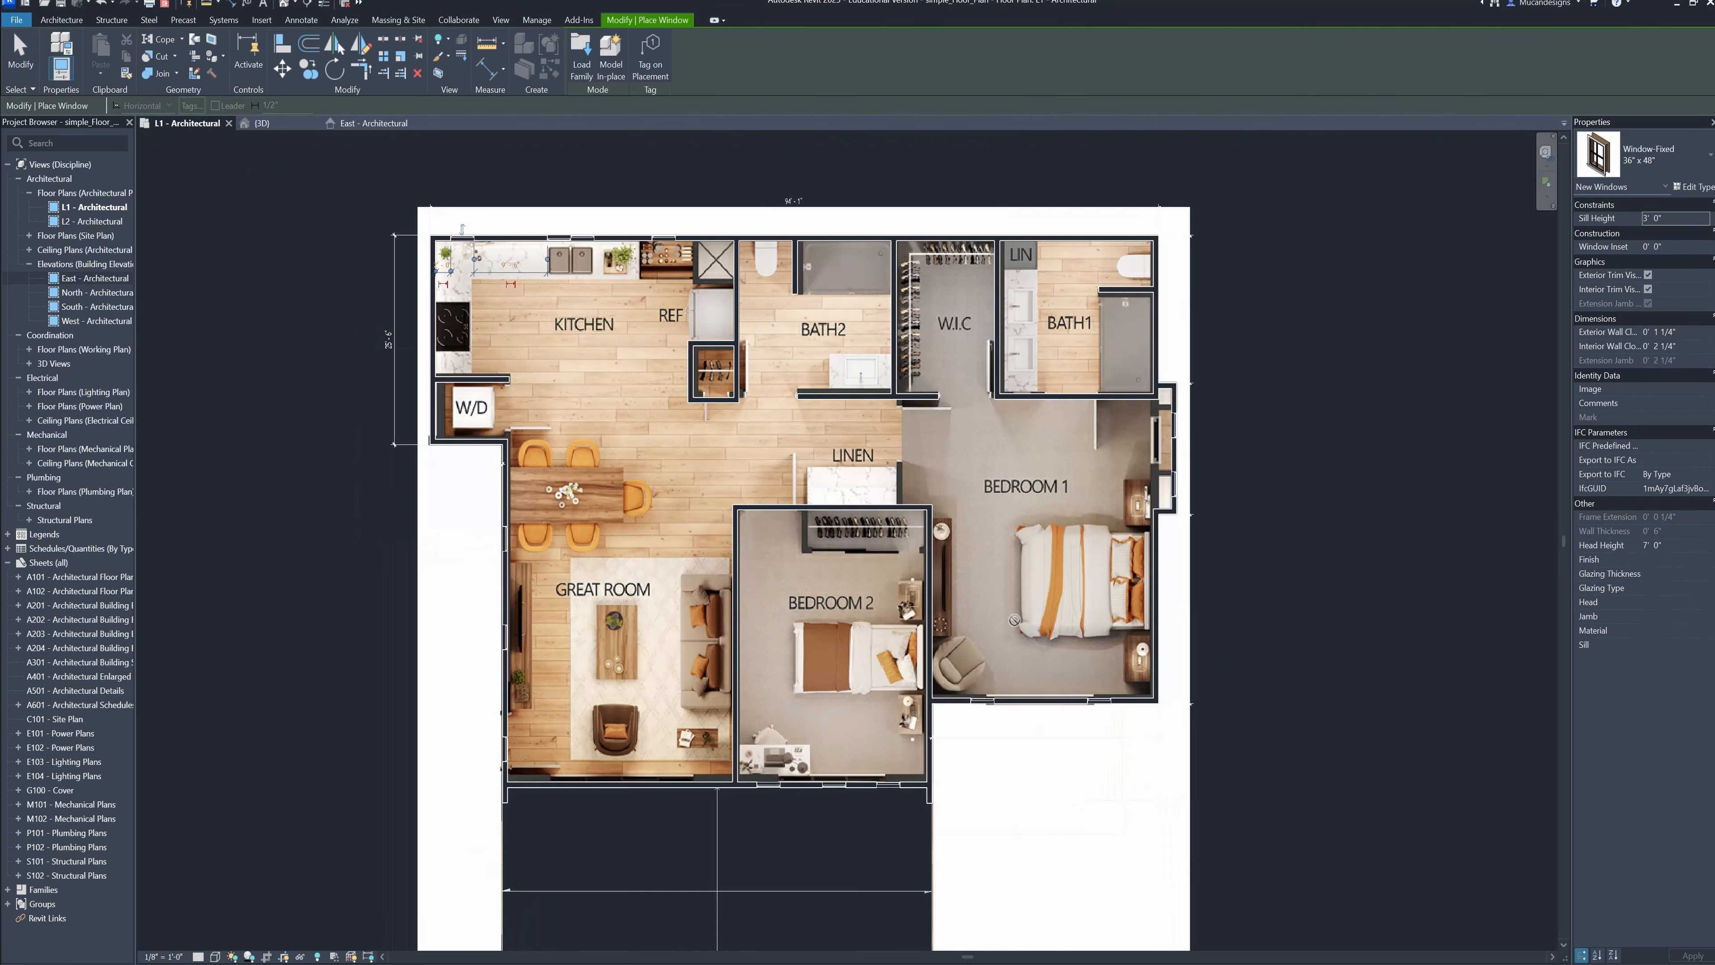
Place a Door-Passage-Double-Flush 72" x 84" door in the Great Room's lower exterior wall
click(65, 19)
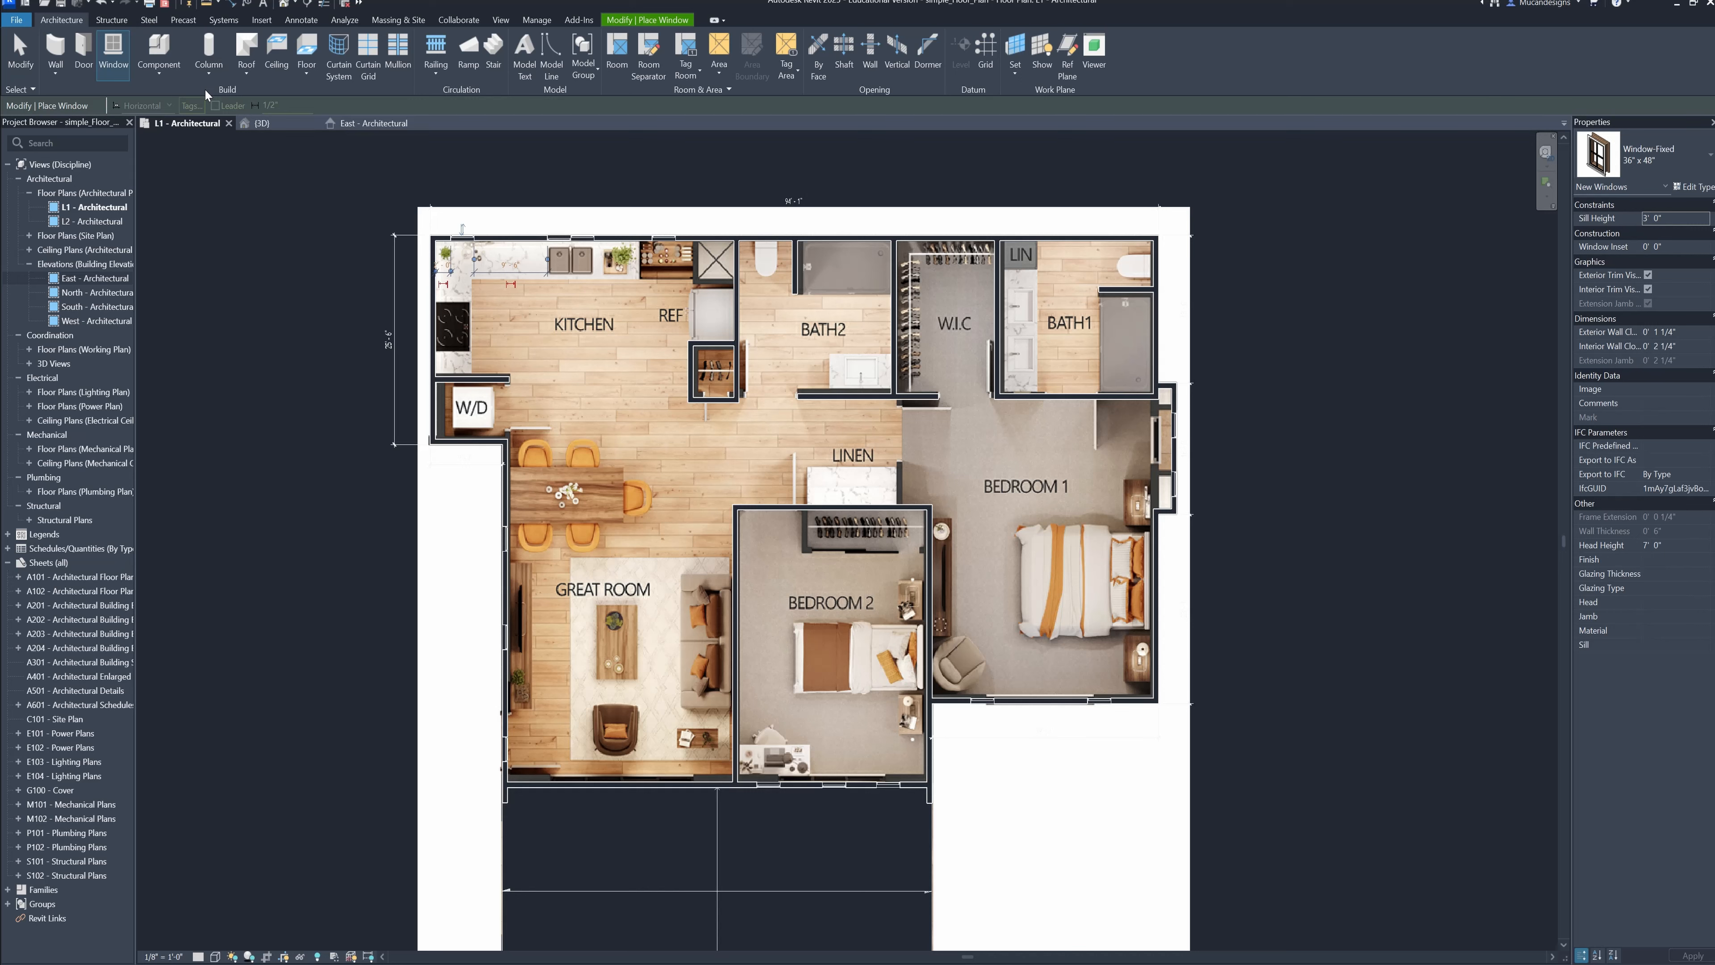
click(81, 49)
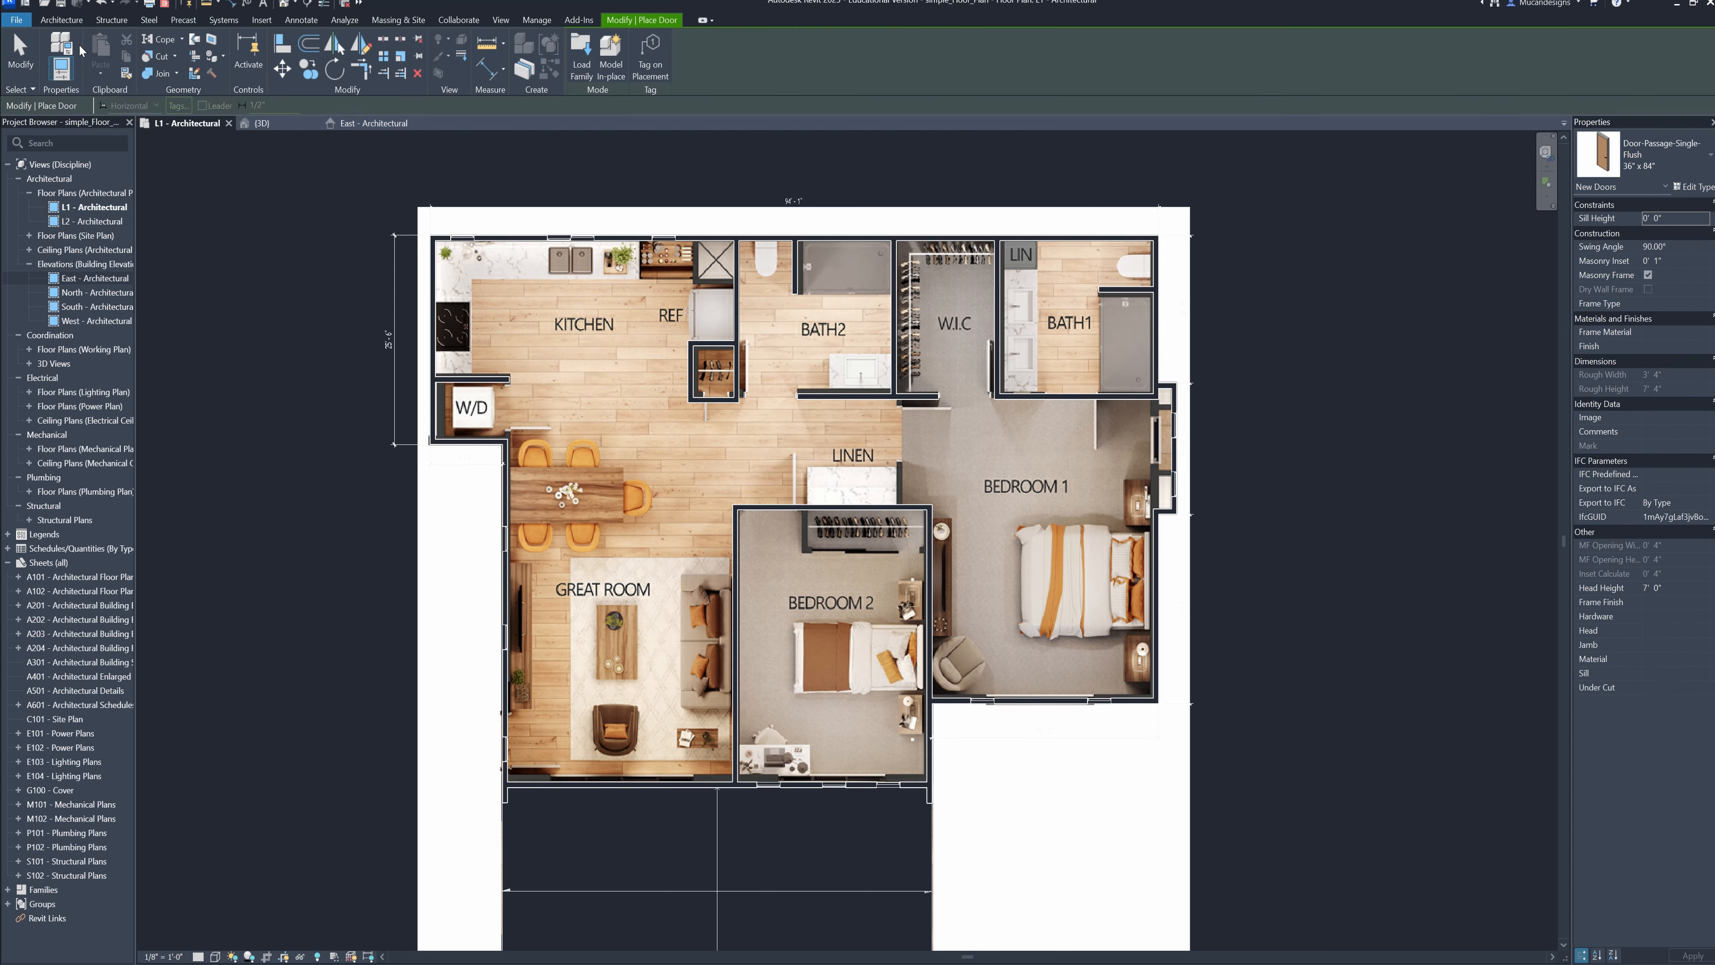
middle_drag(619, 599, 702, 426)
scroll(682, 628, up, 2)
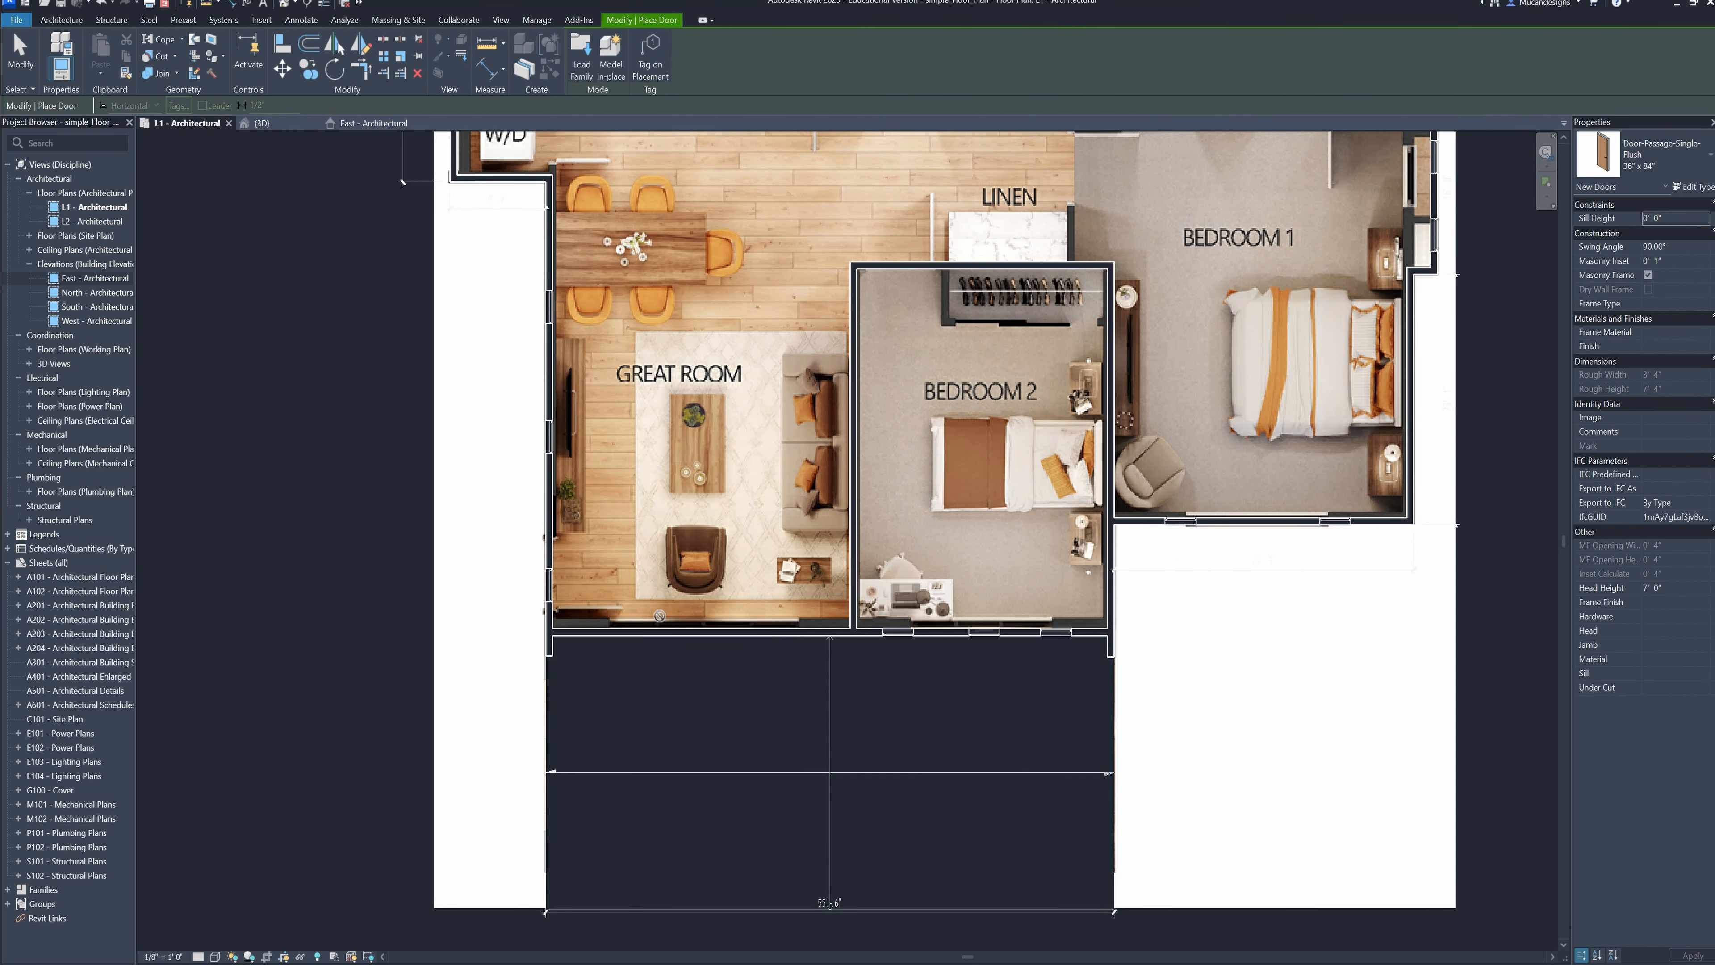
click(1661, 156)
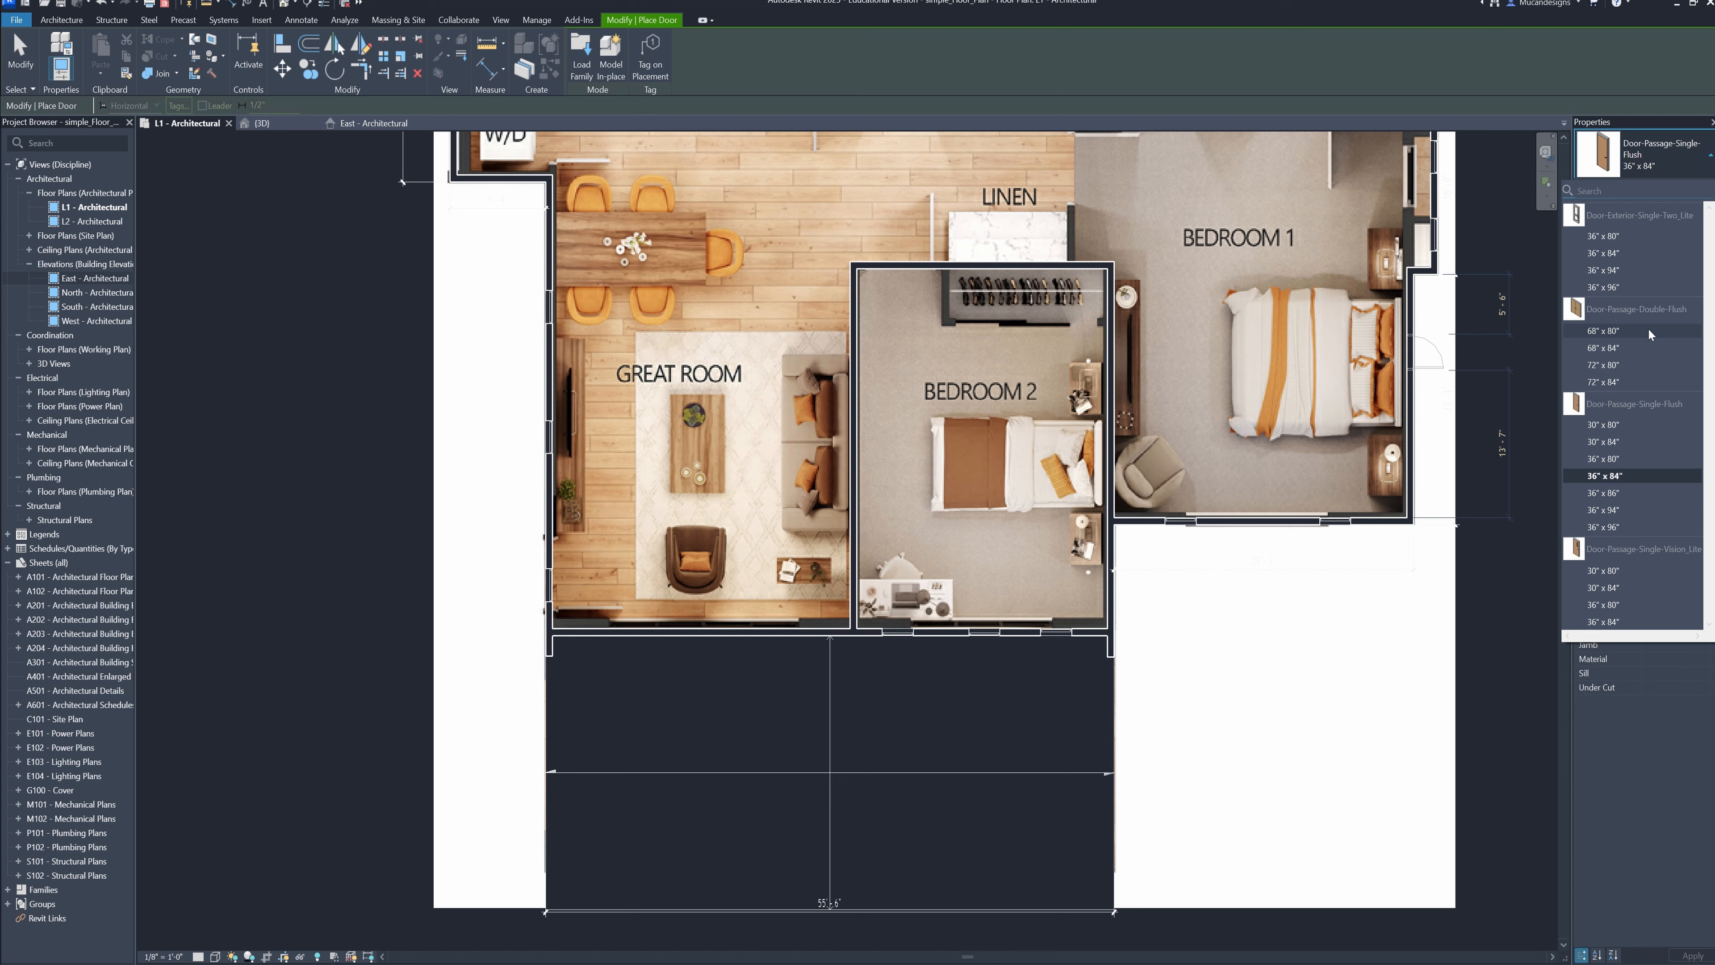
click(1639, 381)
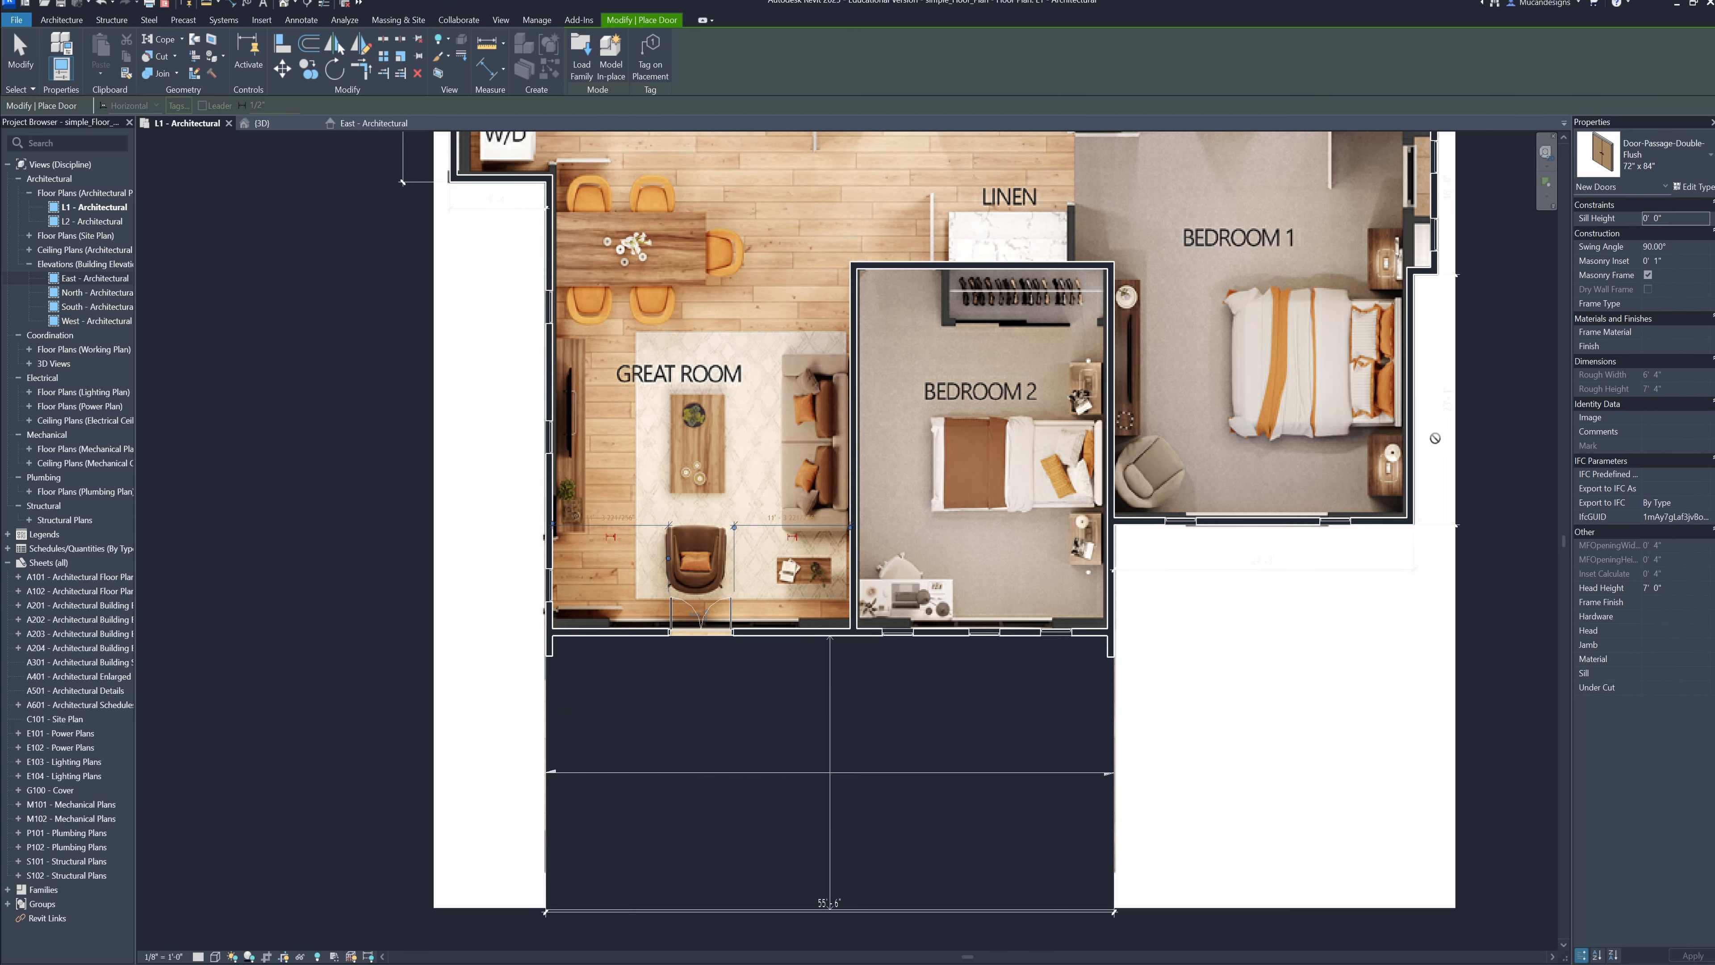
Switch the door type to Door-Passage-Single-Vision_Lite 30" x 84" and place one in Bedroom 2's upper wall, beside the closet
scroll(859, 700, down, 3)
middle_drag(948, 449, 918, 490)
scroll(918, 489, up, 2)
middle_drag(979, 264, 991, 419)
scroll(992, 405, down, 2)
scroll(837, 642, up, 2)
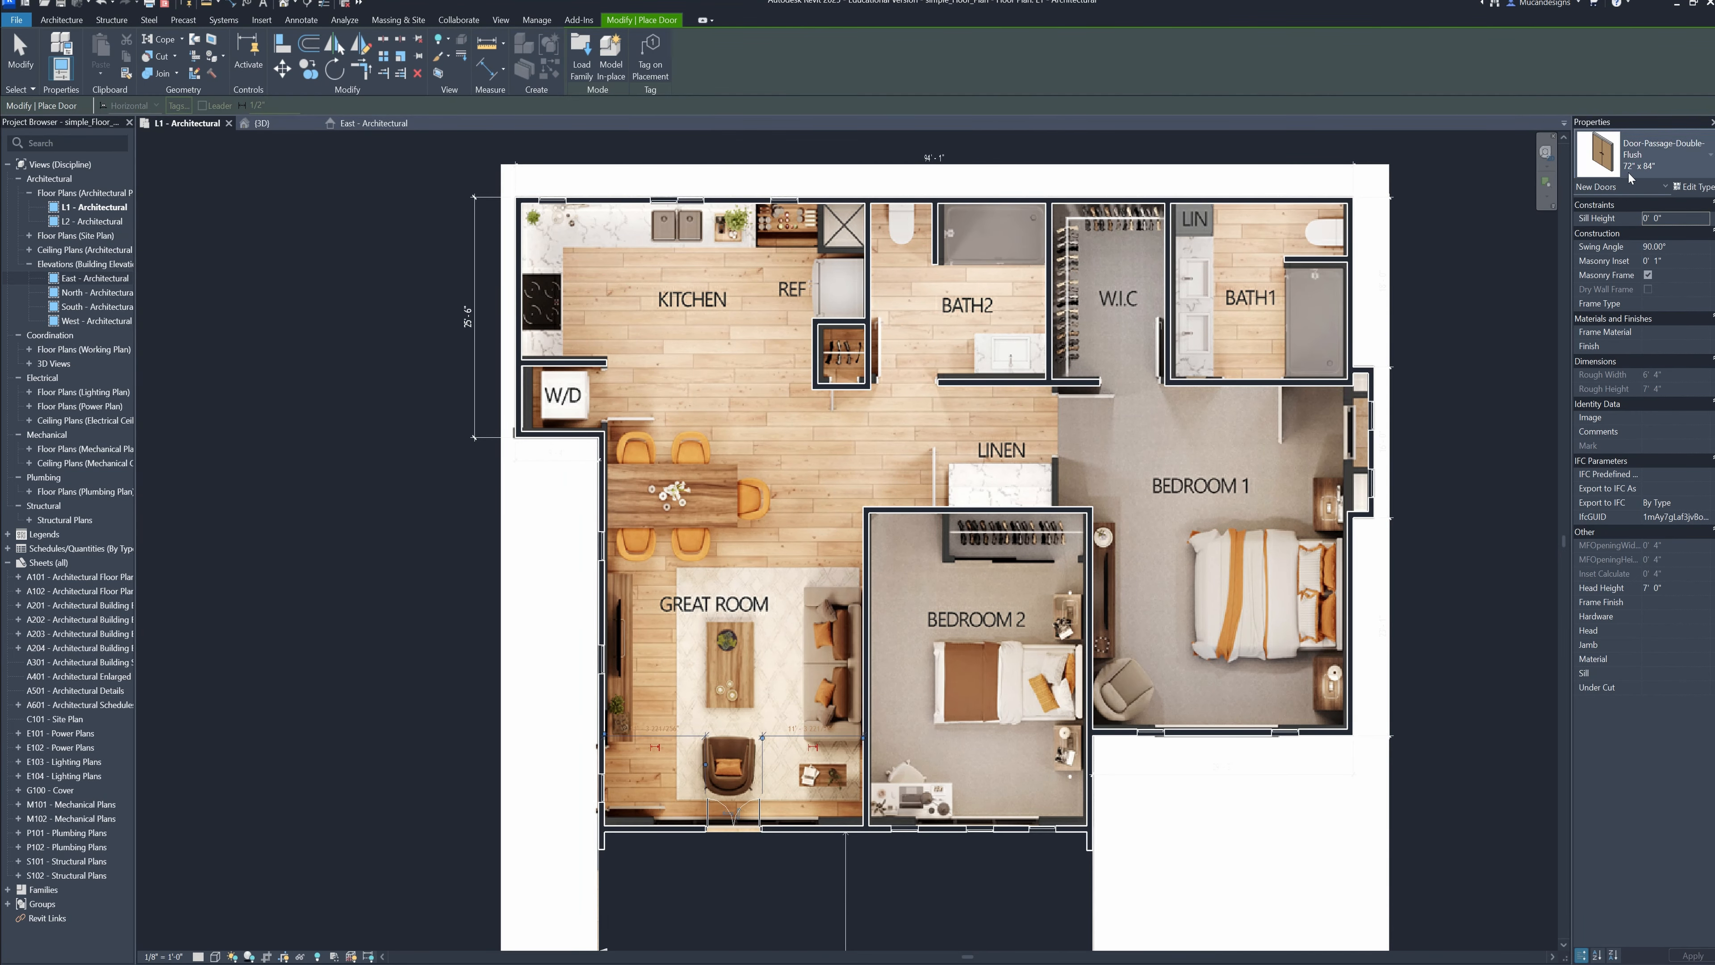
click(1661, 169)
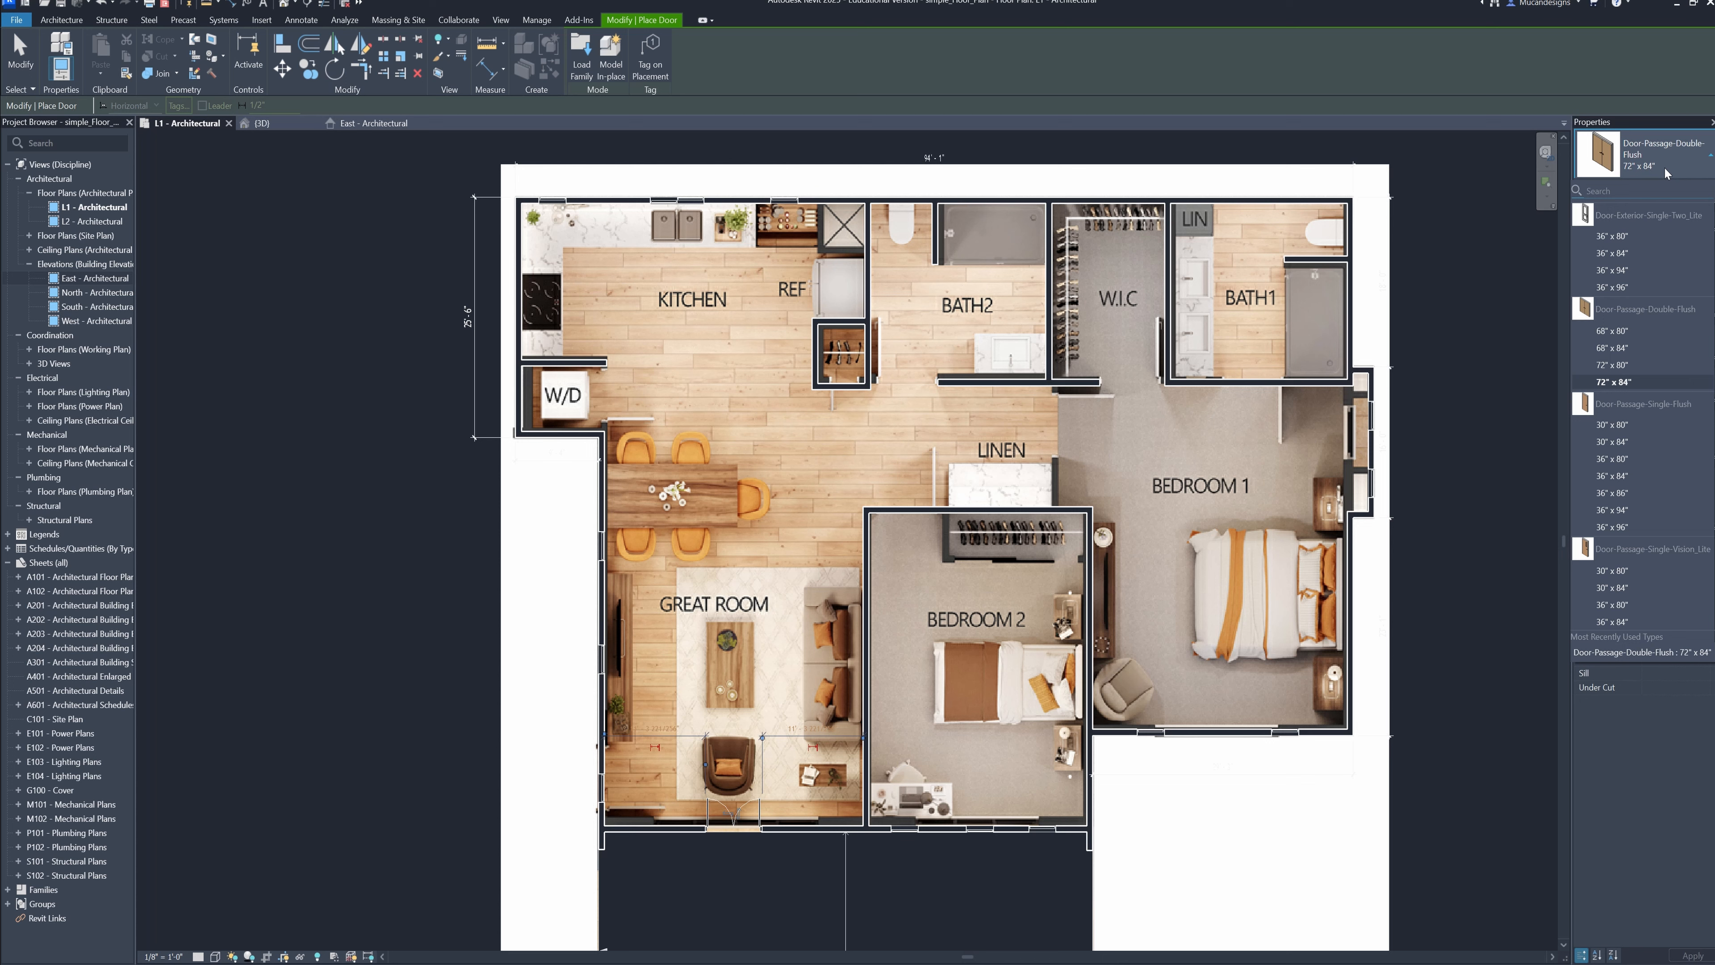
click(1639, 590)
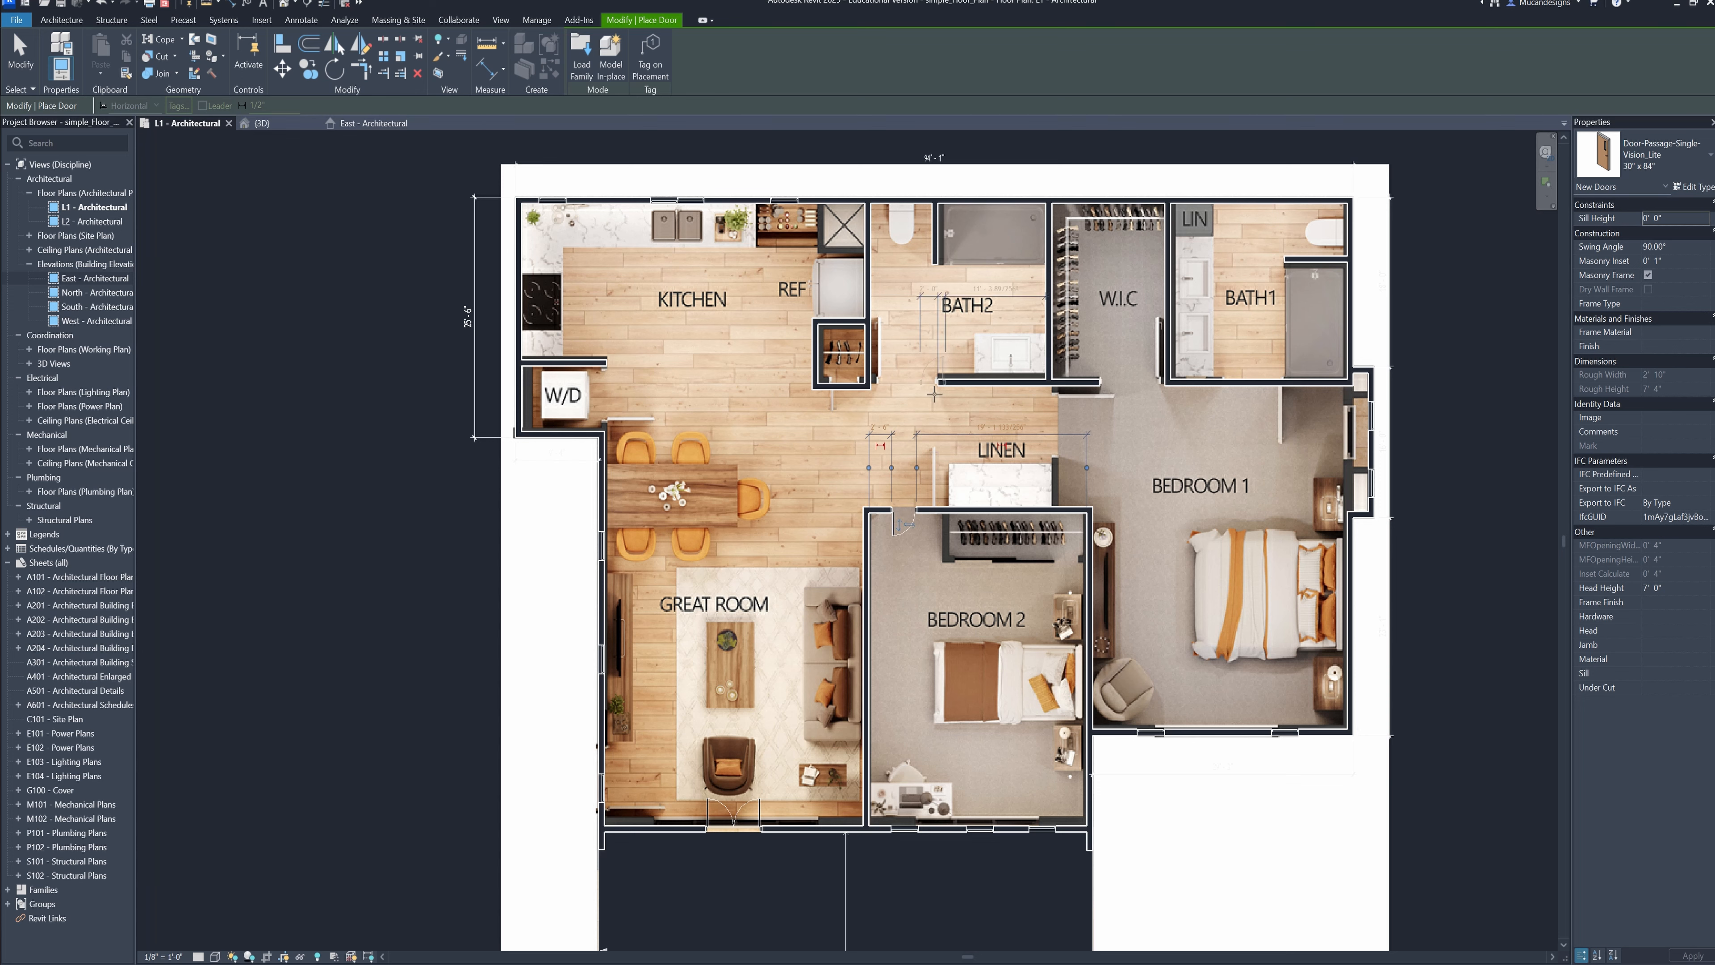
Place a 30" x 84" single vision-lite door in Bath 1's lower wall and finish placing doors
middle_drag(905, 524, 750, 556)
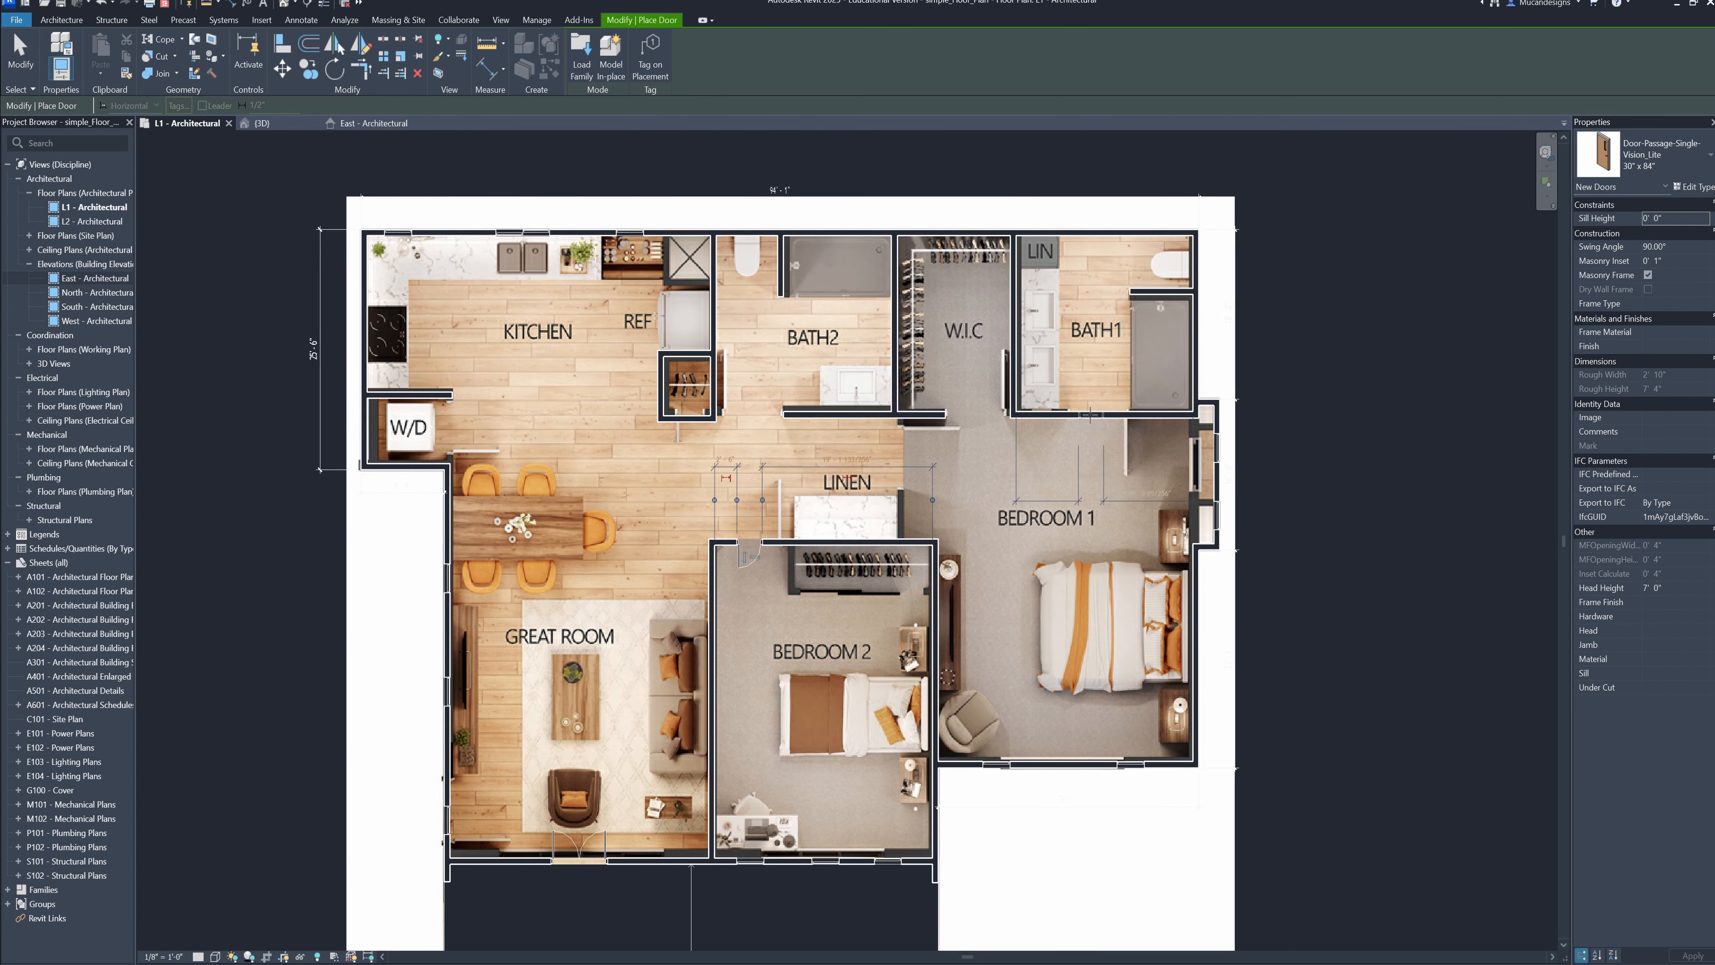
scroll(1089, 414, up, 2)
scroll(1090, 417, down, 3)
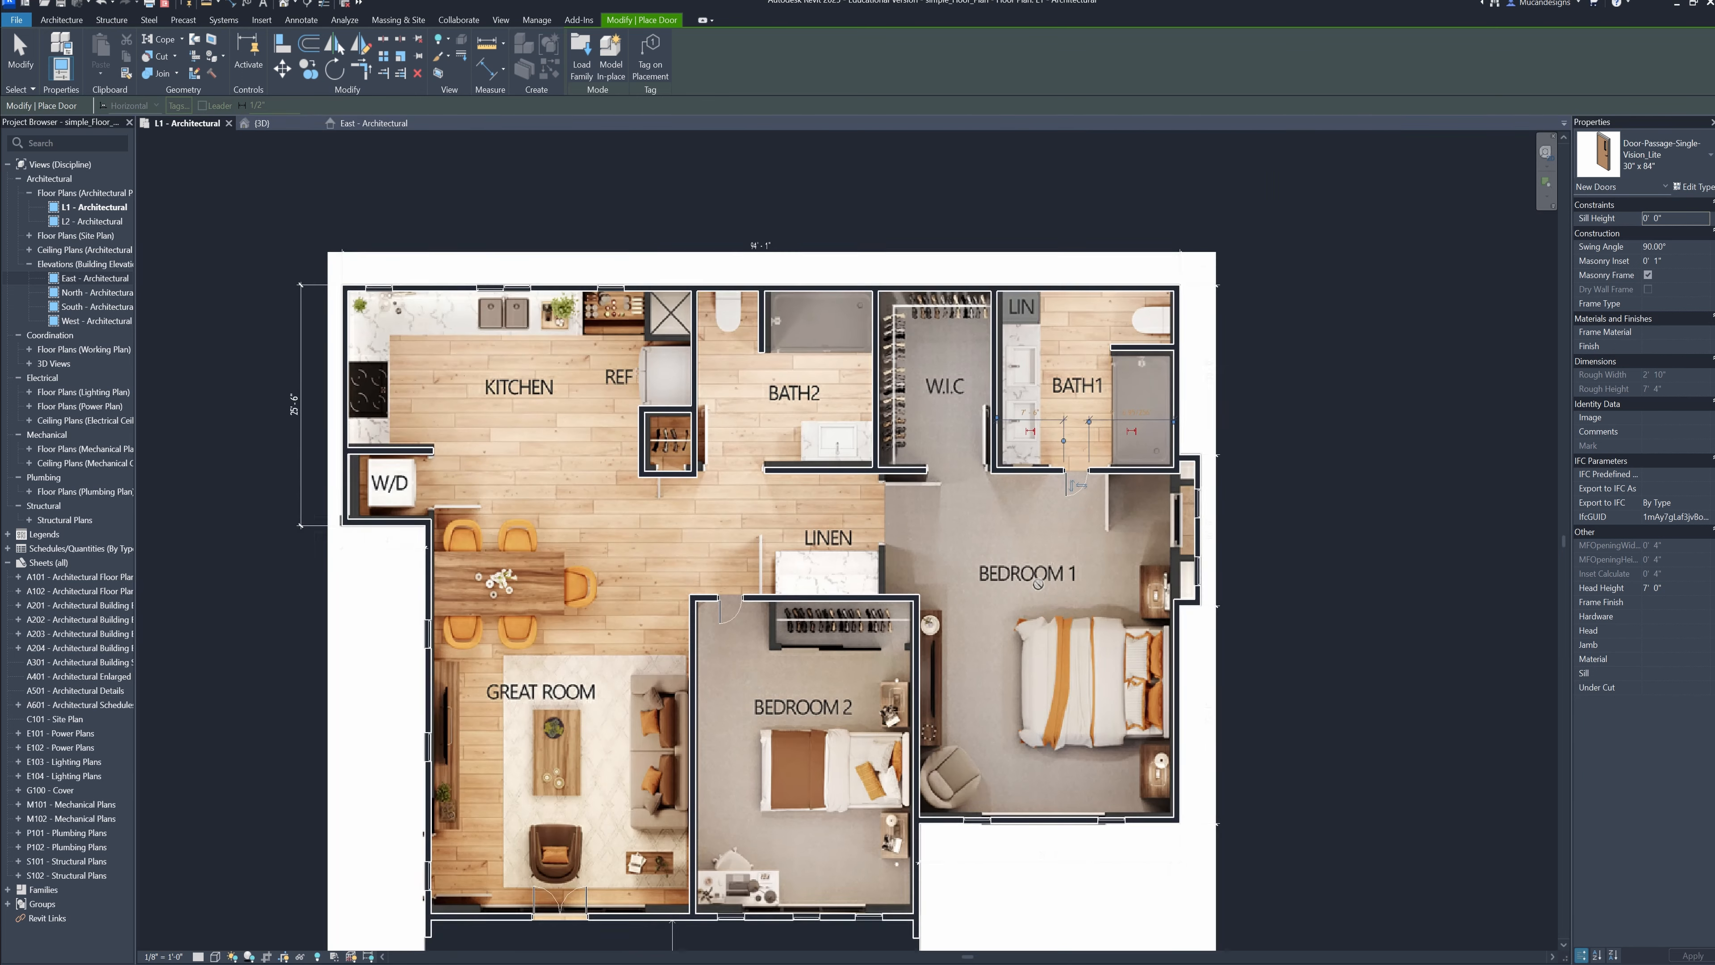
middle_click(1141, 521)
middle_click(1140, 520)
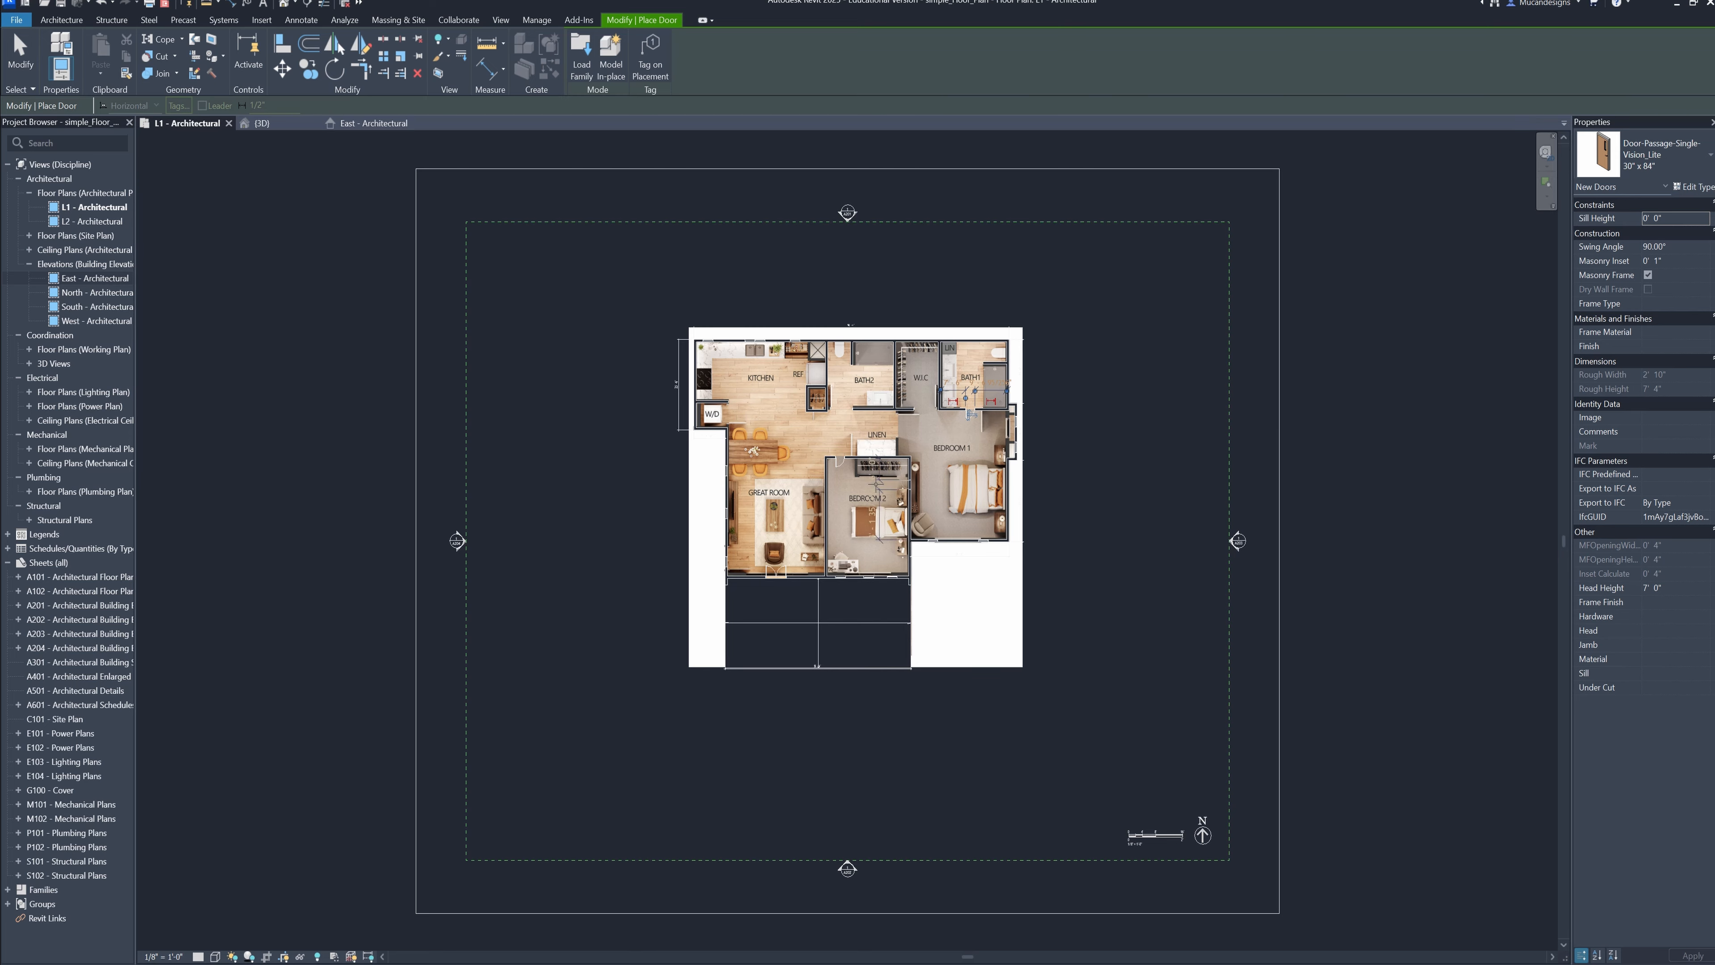
scroll(915, 425, up, 5)
middle_drag(947, 495, 942, 579)
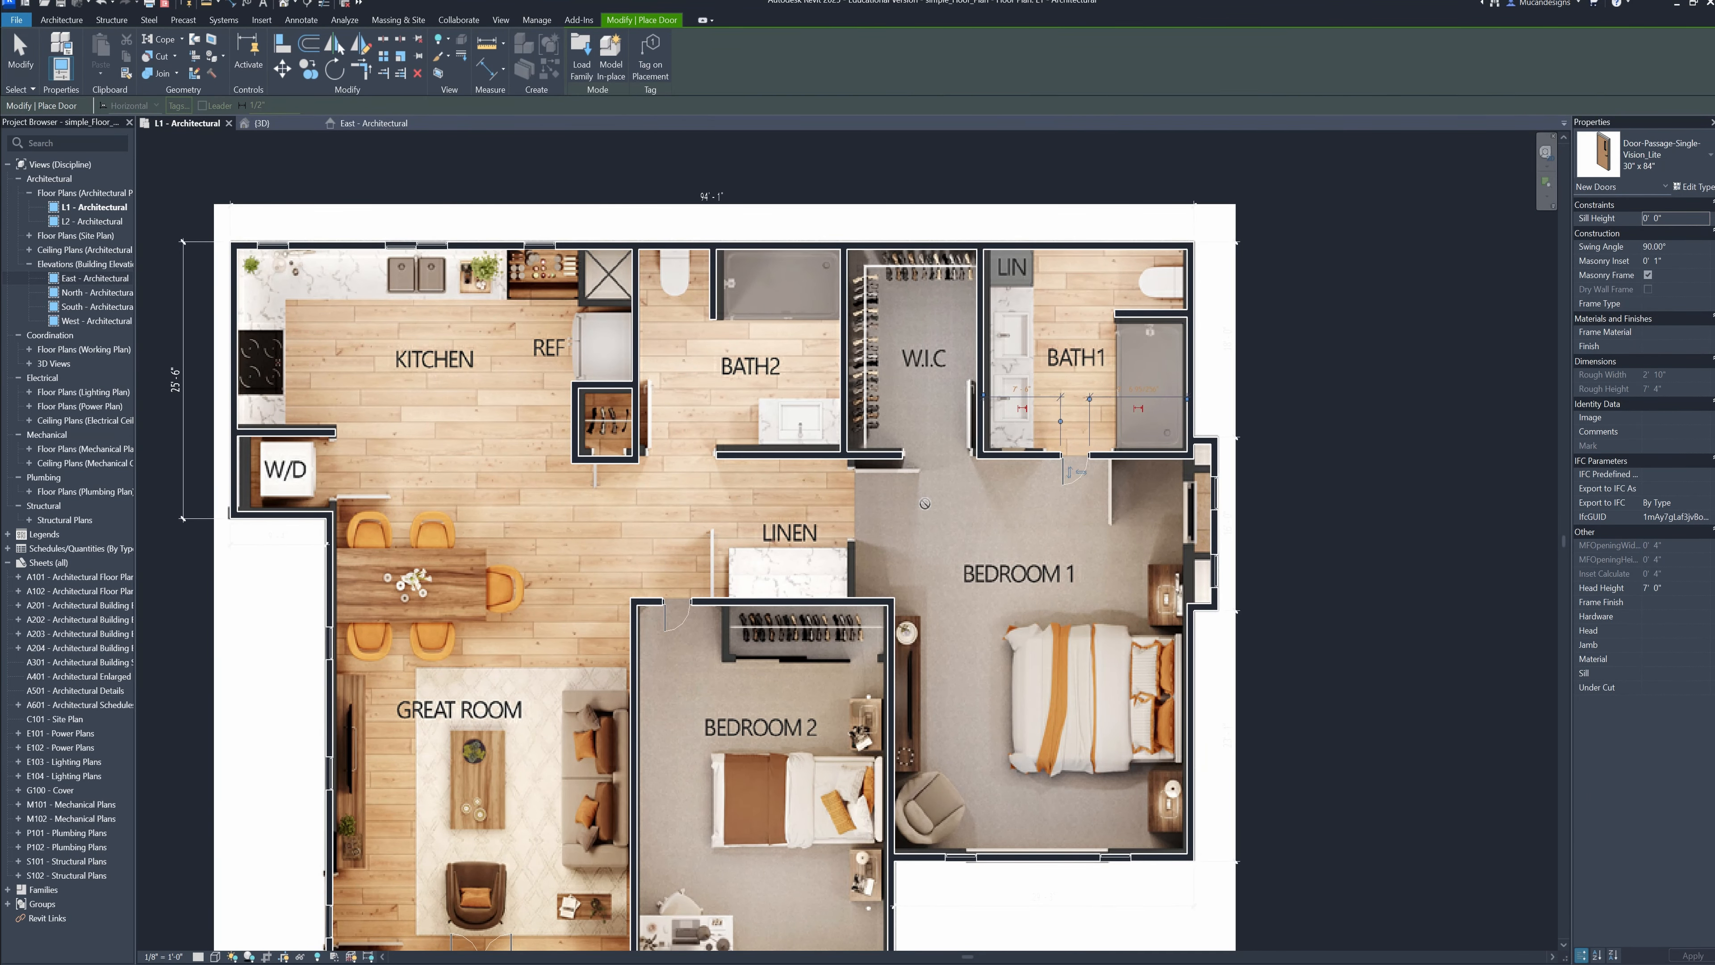
key(Escape)
key(Escape)
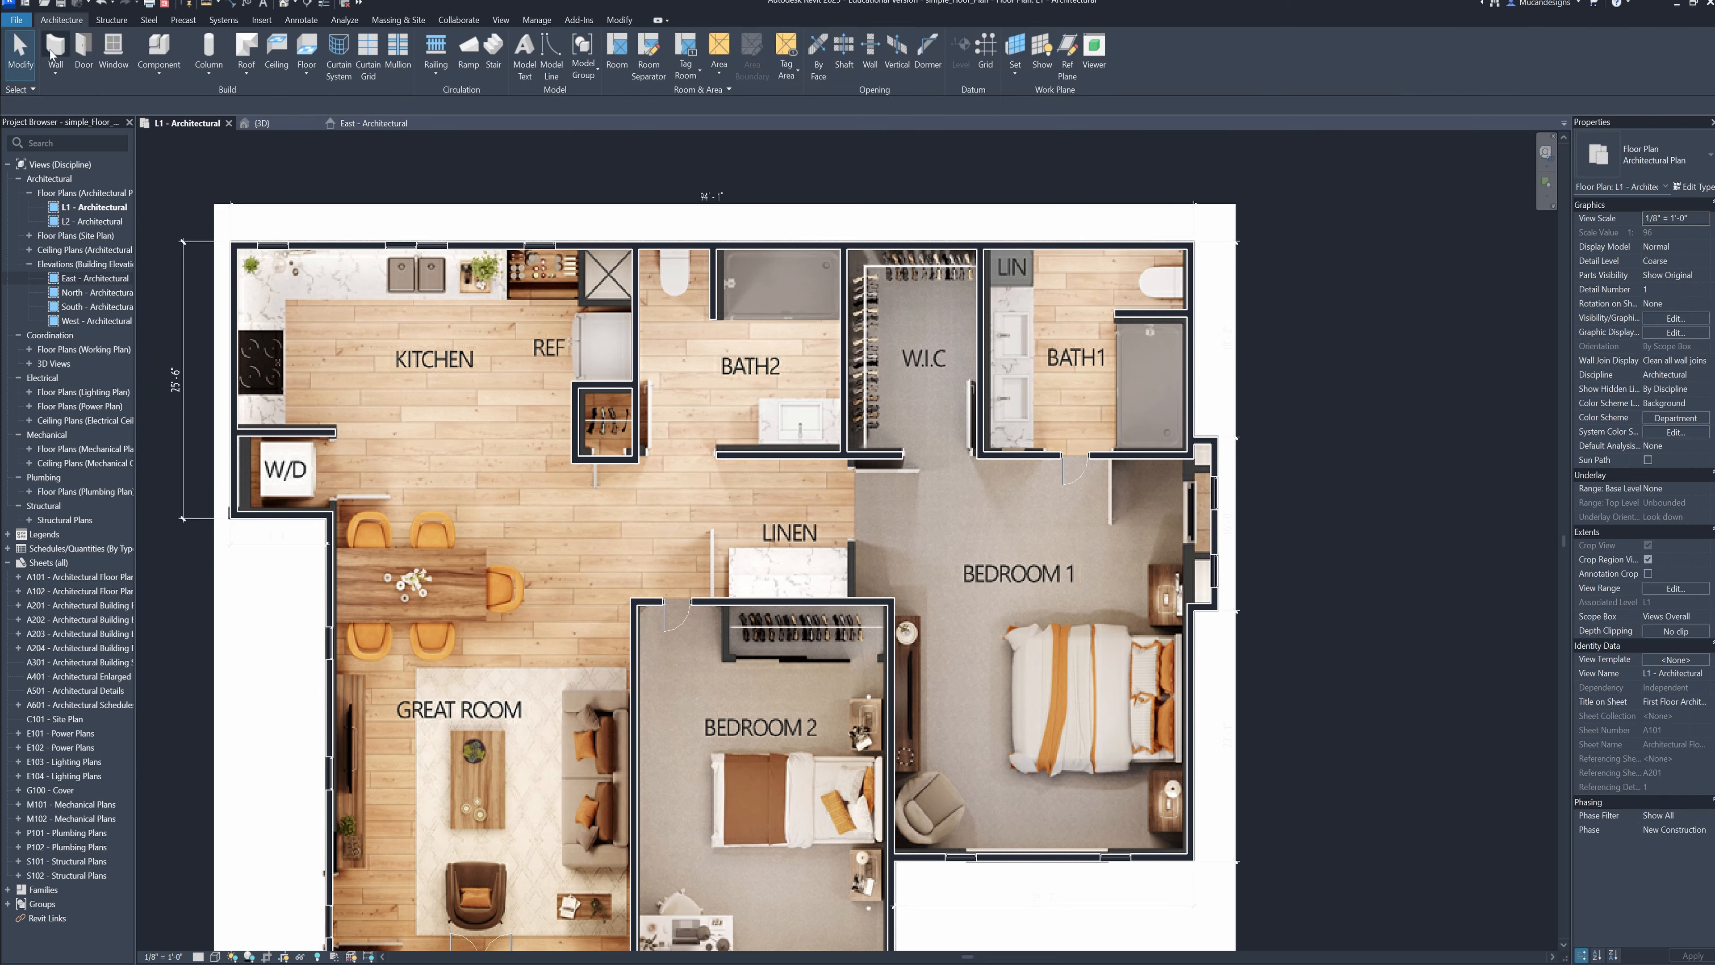
Draw a wall separating the linen area from Bedroom 1 and place a 30" x 84" single door in it
scroll(910, 547, up, 1)
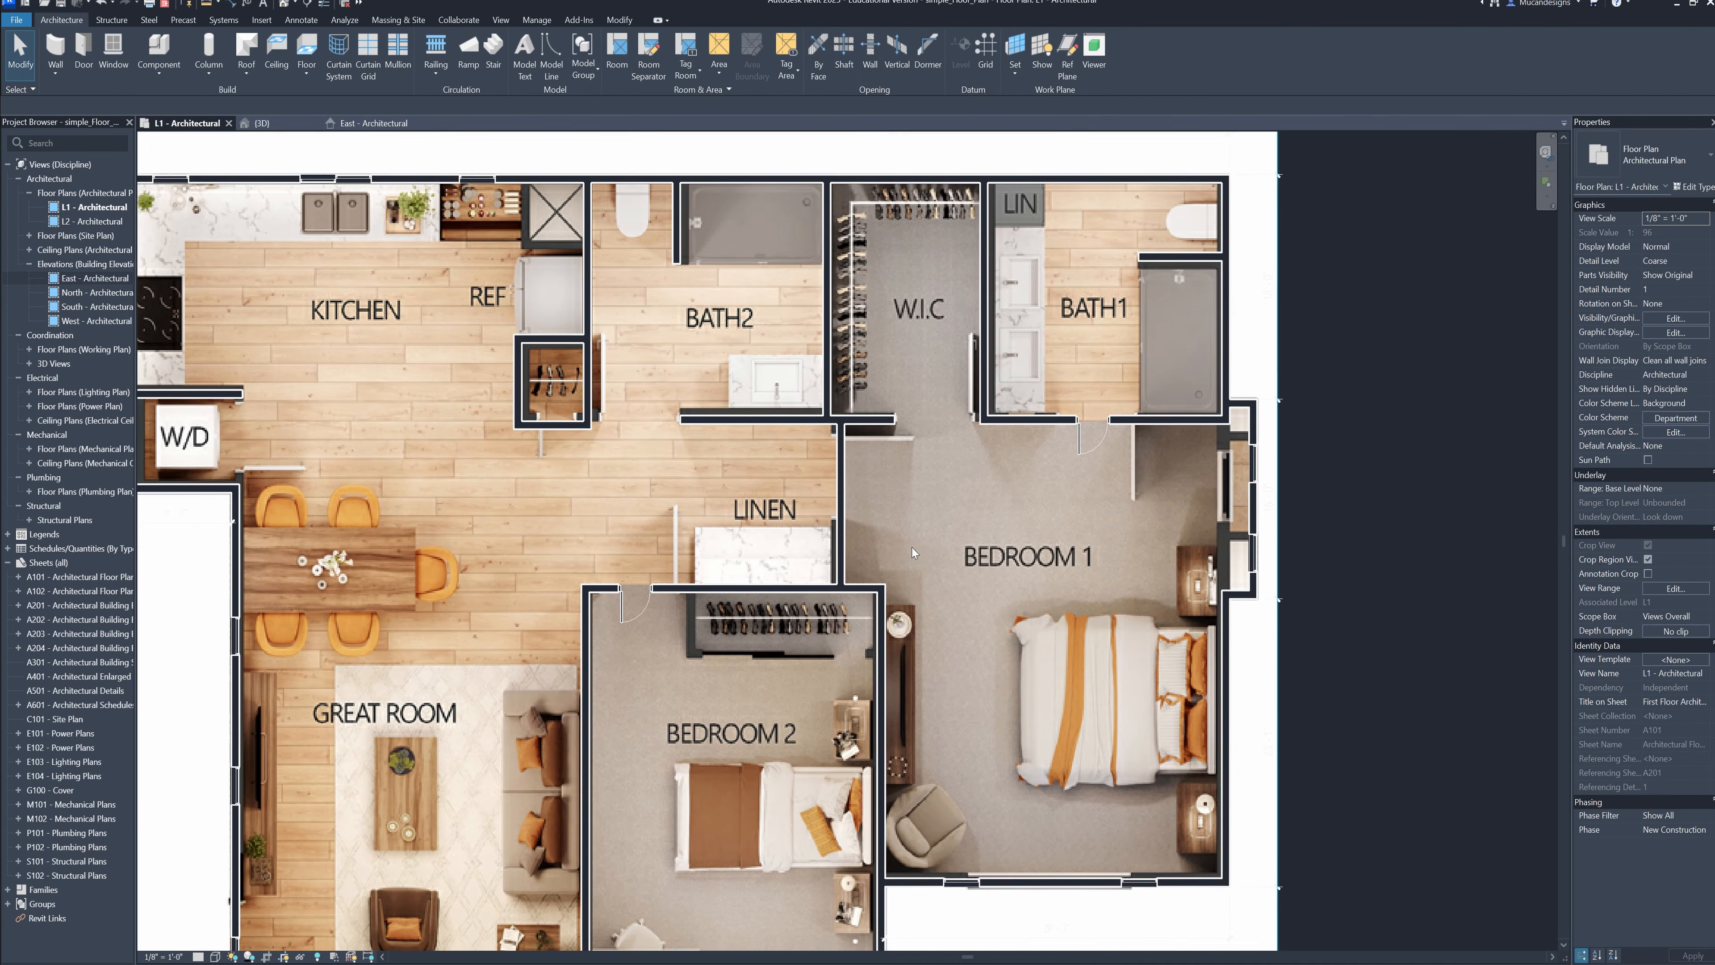
mouse_move(911, 547)
middle_down()
mouse_move(974, 558)
mouse_move(933, 554)
middle_up()
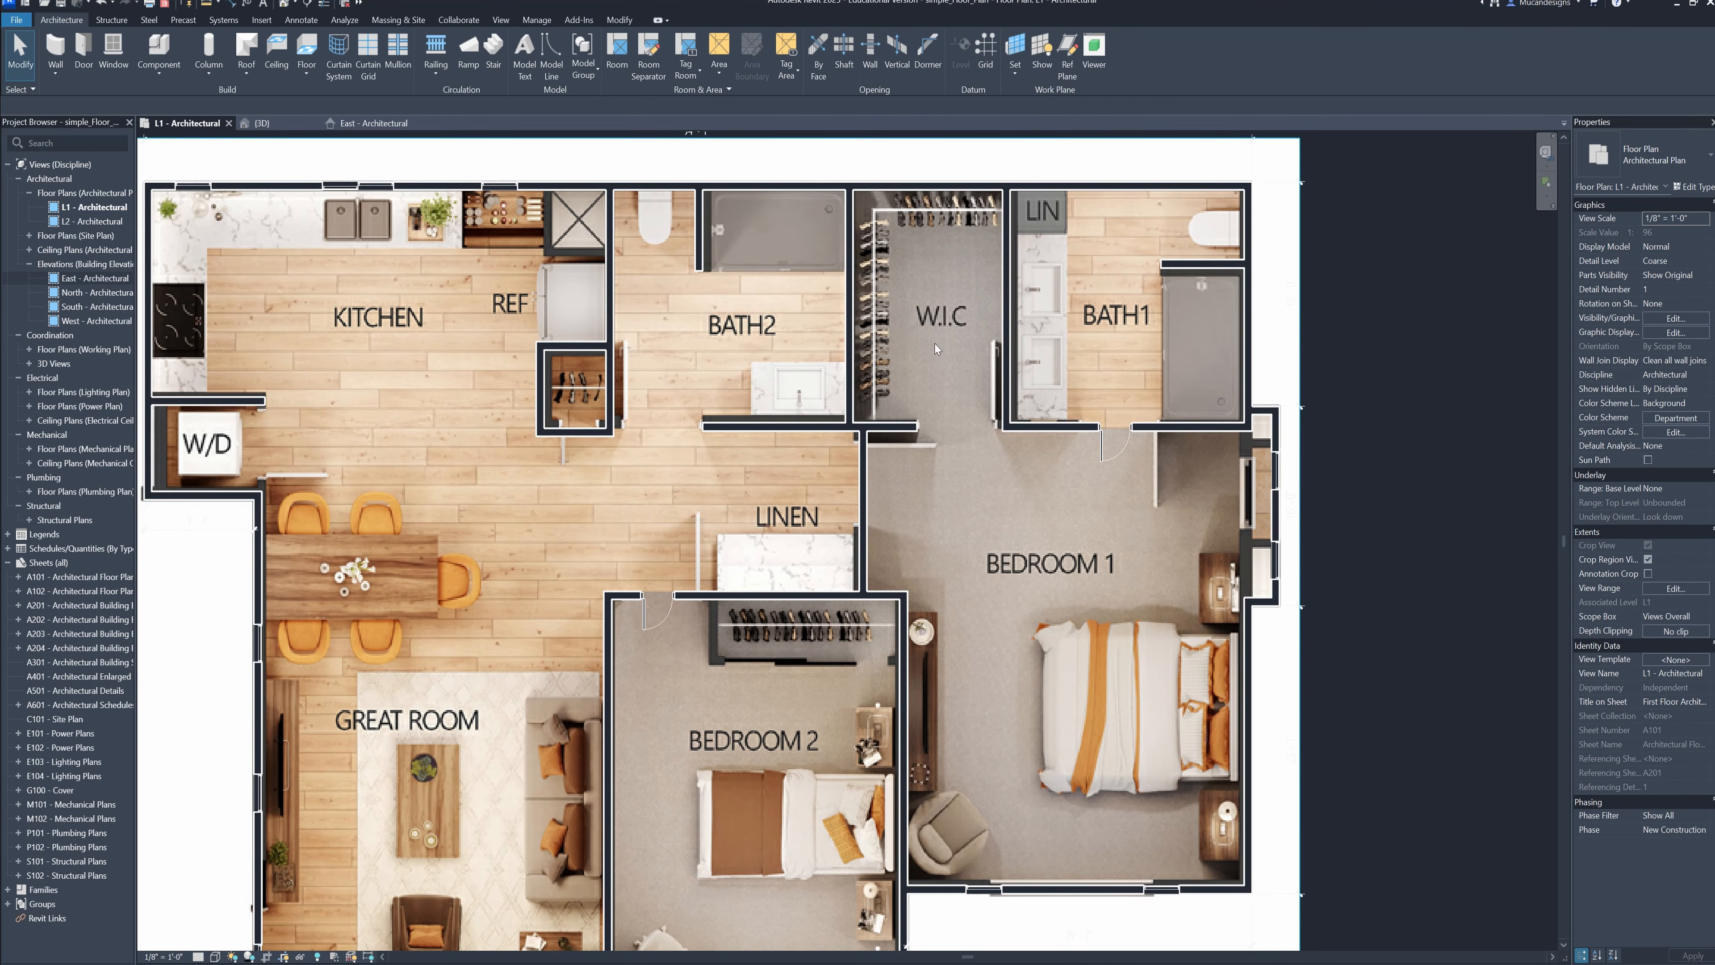
scroll(1051, 591, down, 1)
middle_drag(1050, 592, 1106, 597)
scroll(1106, 597, up, 1)
key(d)
key(r)
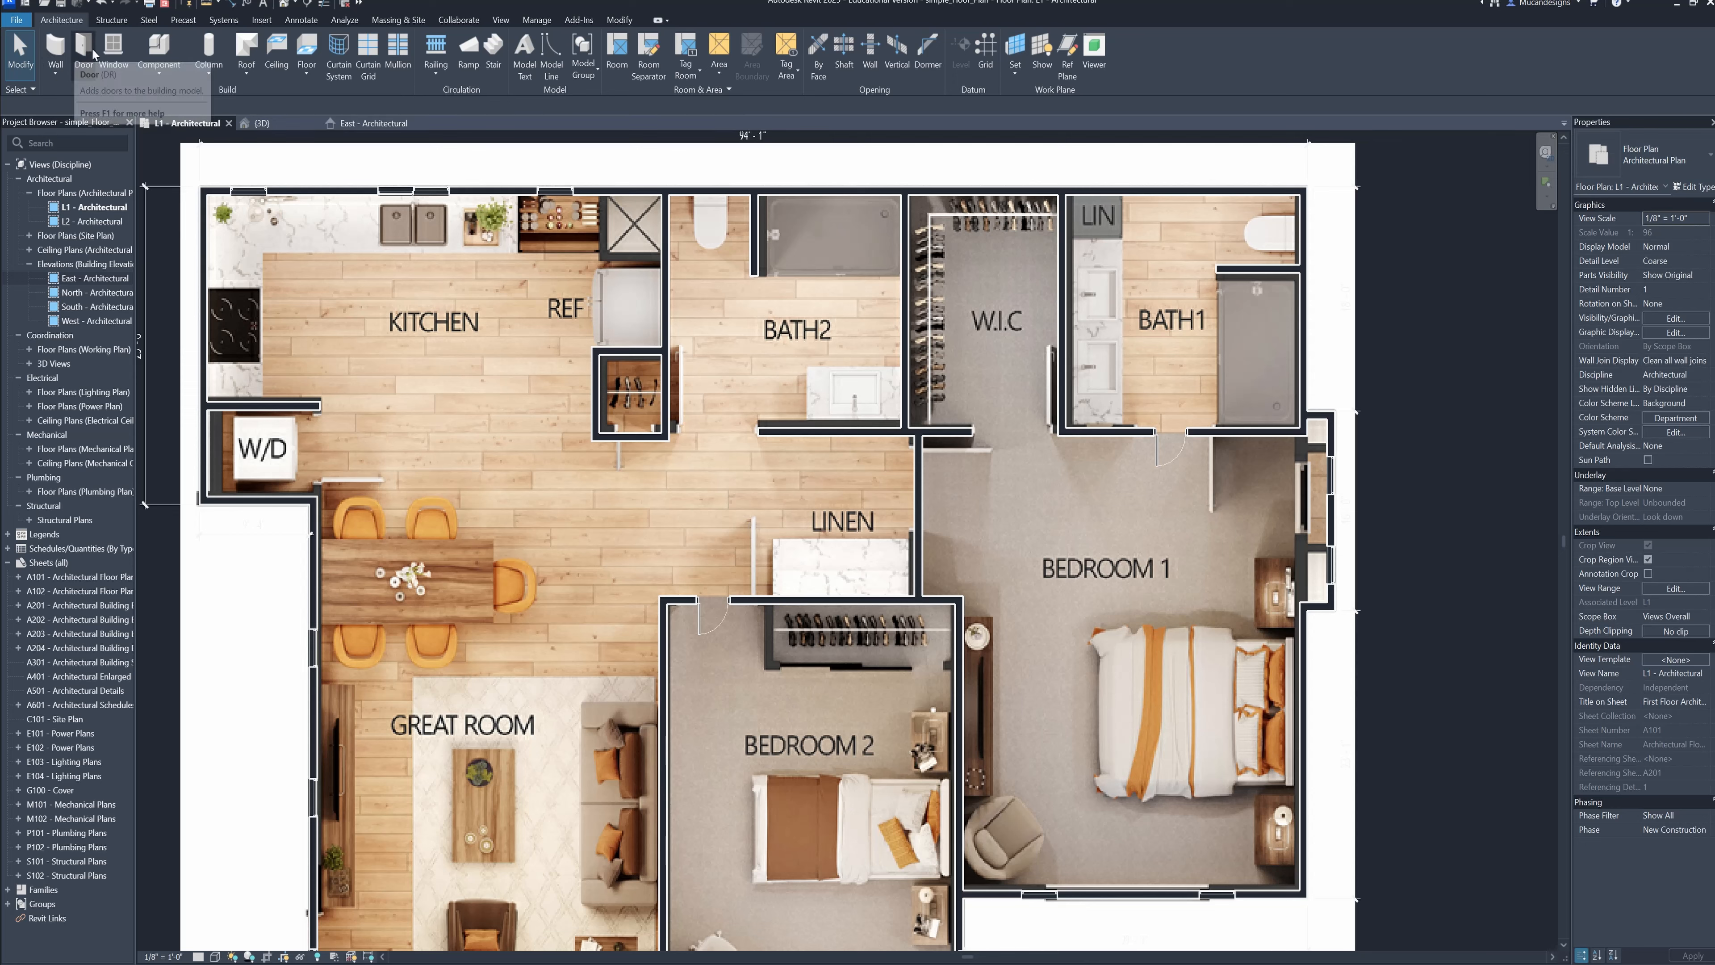
click(925, 500)
scroll(1011, 539, down, 2)
middle_drag(1011, 539, 963, 528)
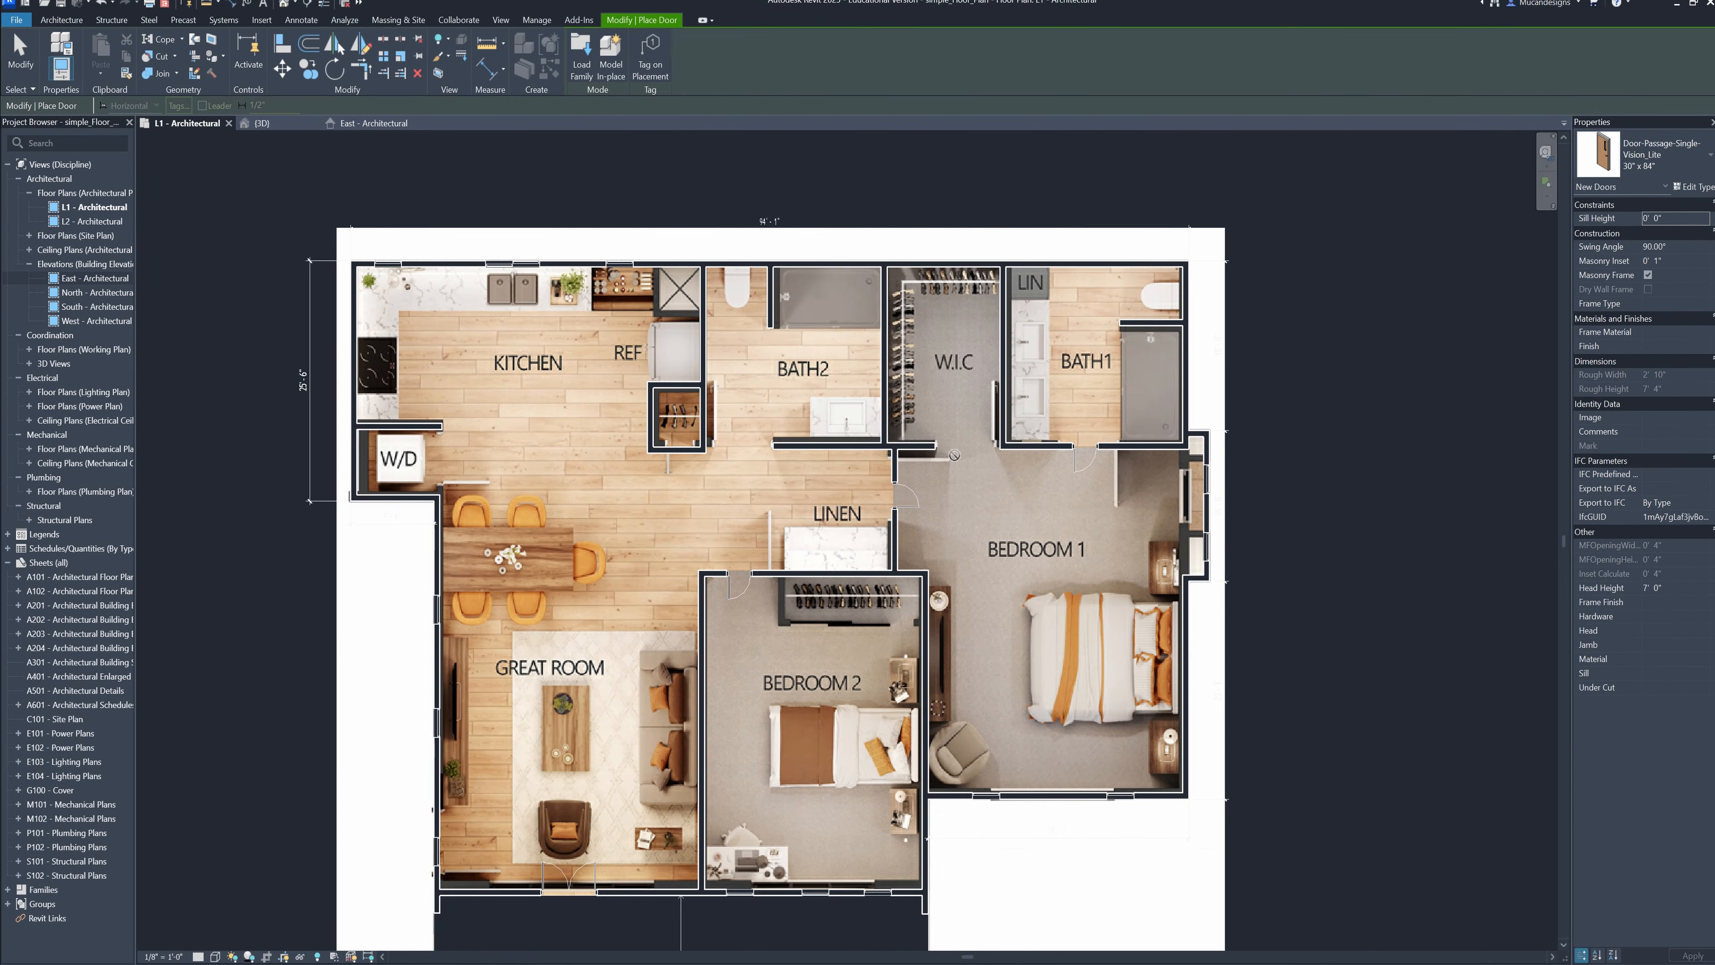
Close the gap in the walk-in closet's lower wall and place a 30" x 84" single door there
scroll(933, 444, up, 3)
key(Escape)
key(Escape)
key(d)
key(r)
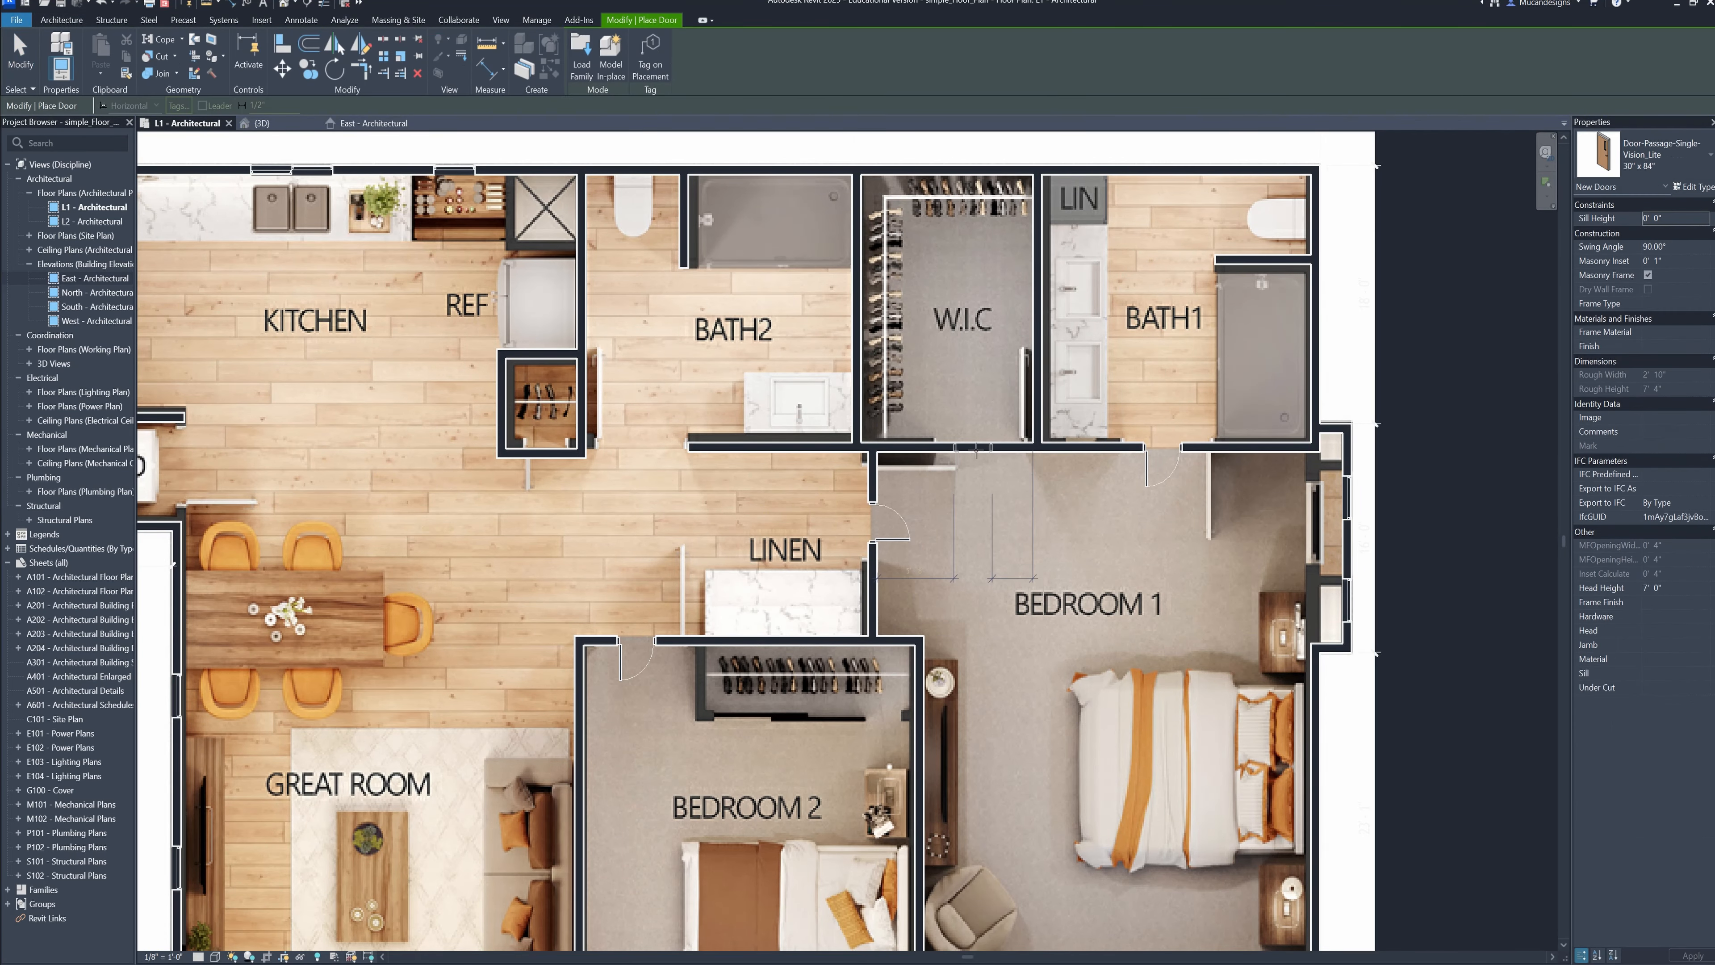
click(979, 456)
scroll(959, 480, down, 3)
middle_drag(953, 433, 942, 497)
scroll(942, 490, up, 3)
scroll(1081, 439, down, 3)
key(Escape)
key(Escape)
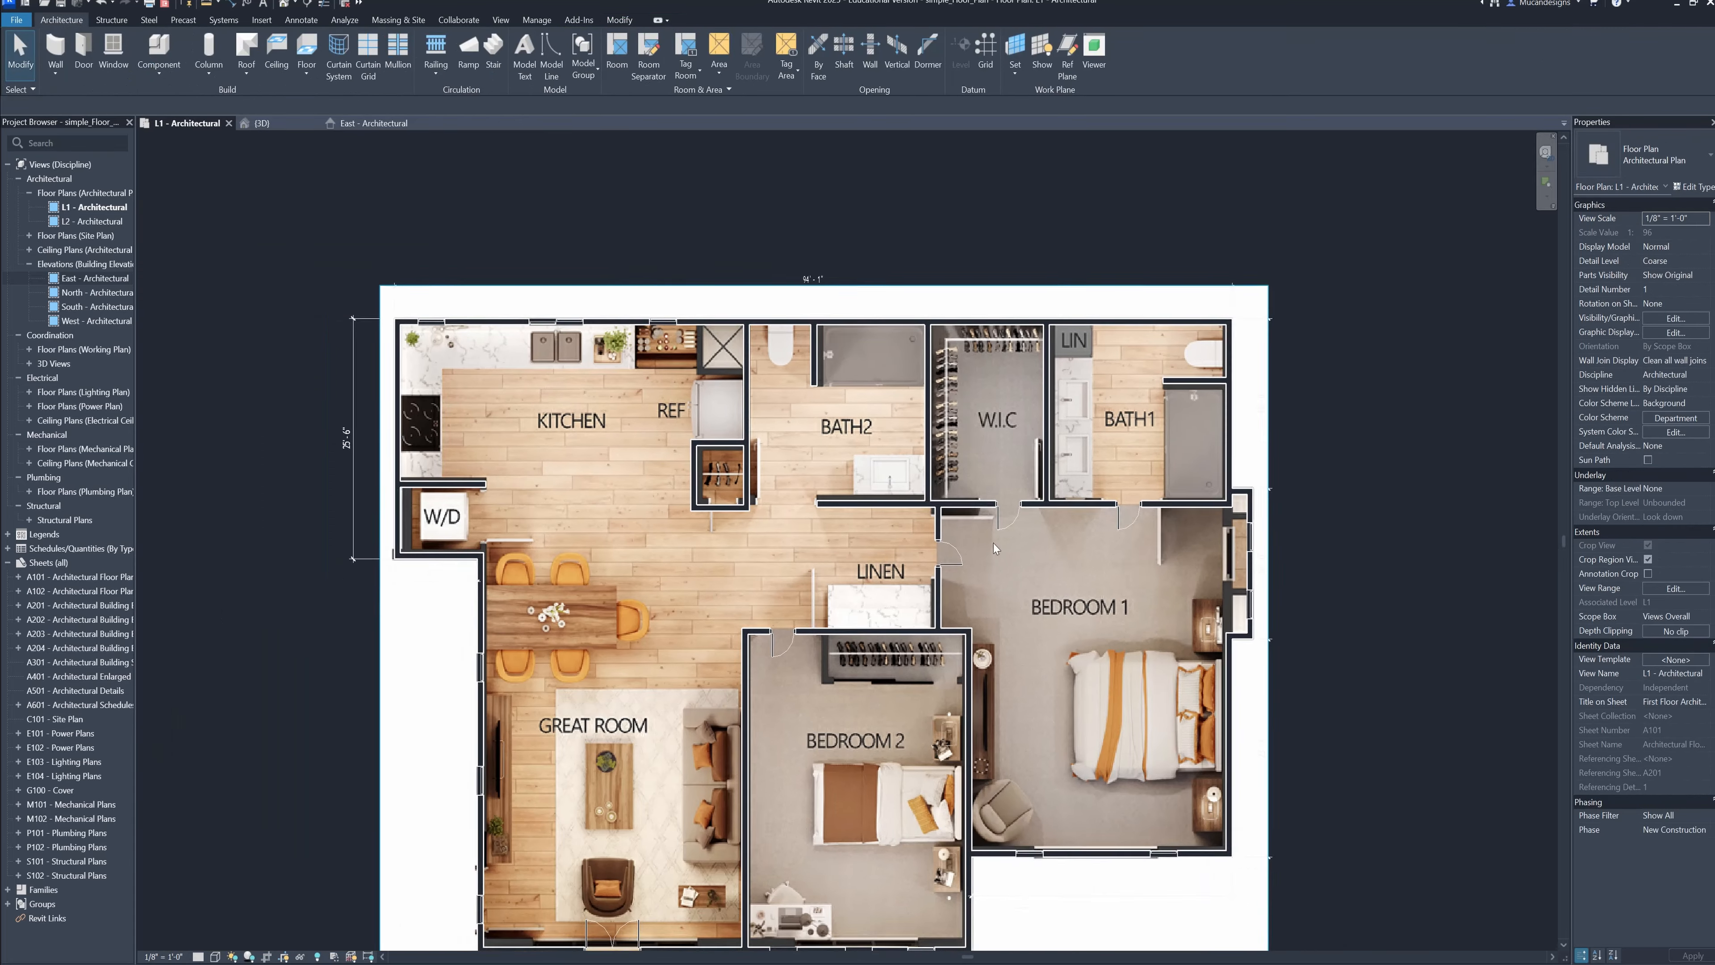
Extend Bath 2's lower wall to the left until it meets the small closet's wall
middle_drag(986, 566, 1113, 493)
scroll(1113, 491, up, 1)
scroll(928, 400, up, 6)
click(929, 403)
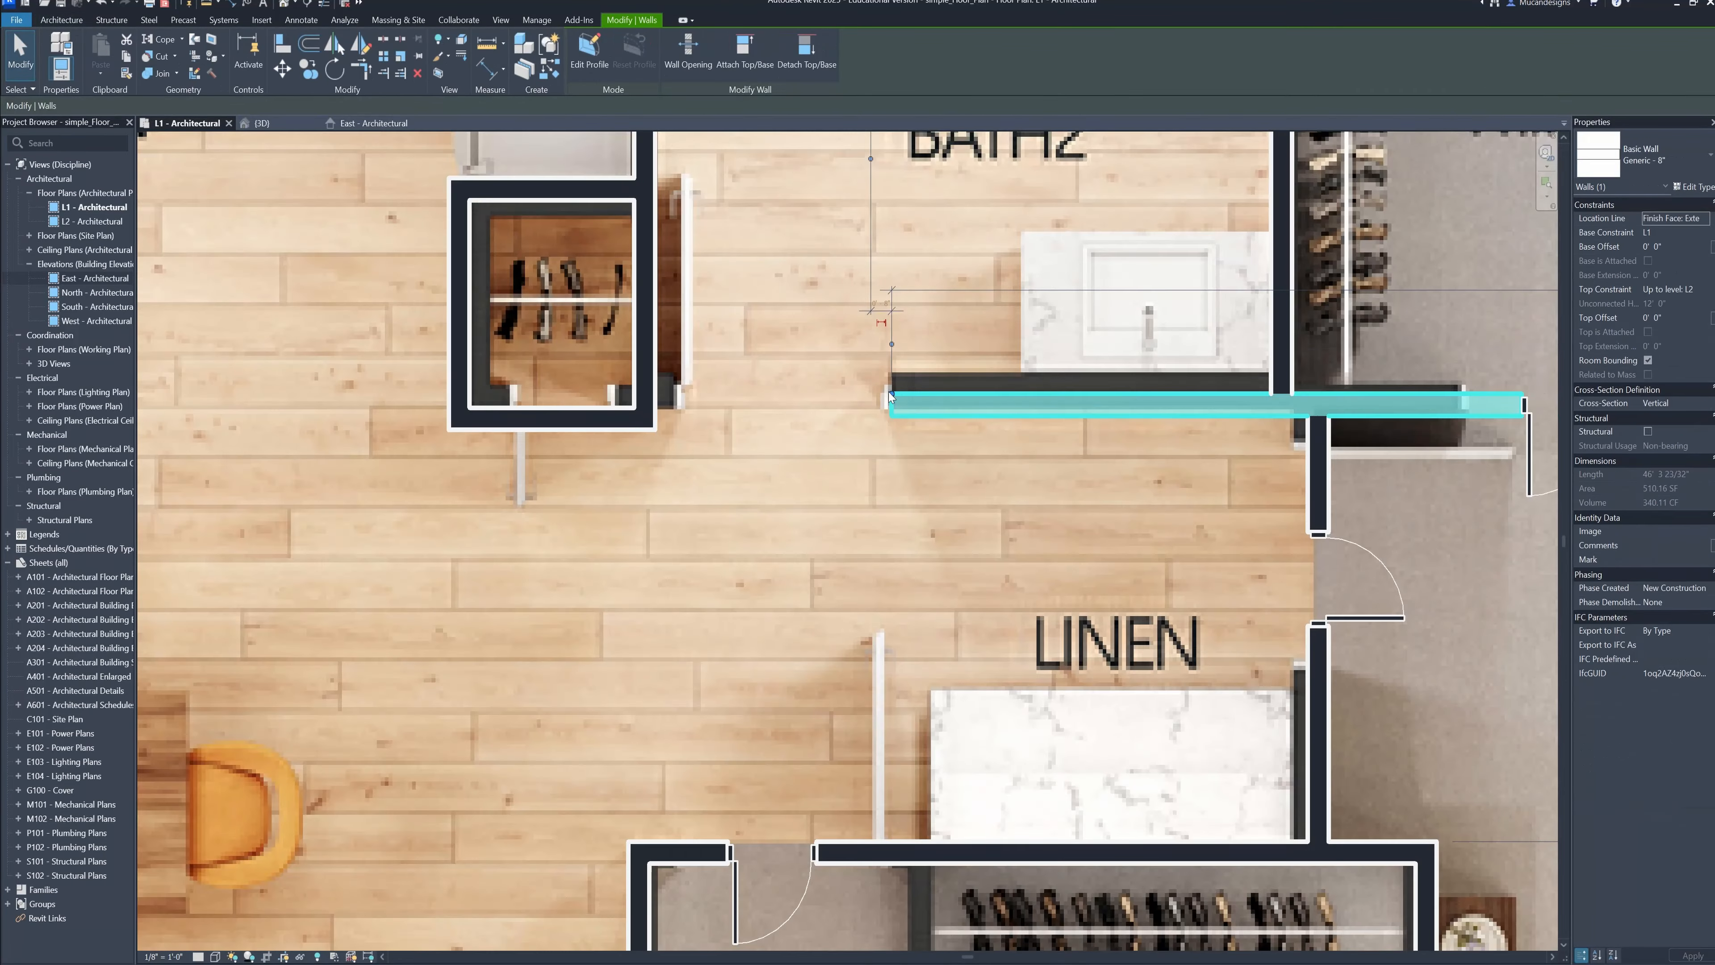
drag(889, 393, 646, 394)
Place a 30" x 84" single door in the extended part of Bath 2's lower wall
key(d)
key(r)
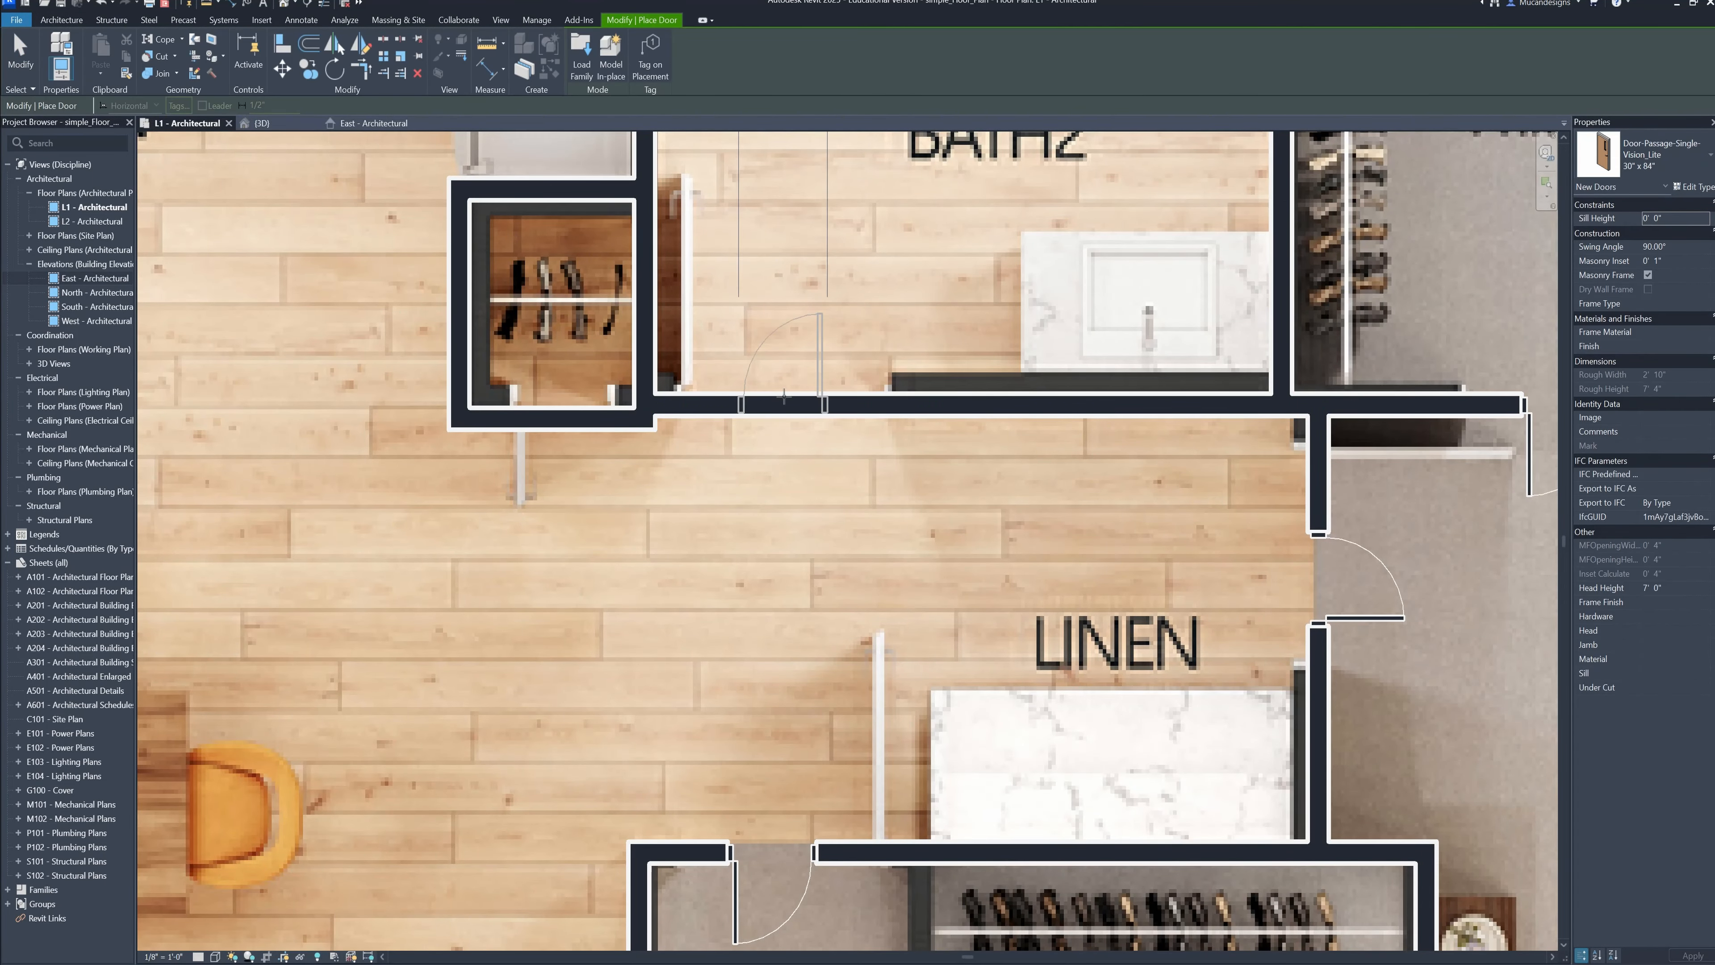
scroll(910, 501, down, 2)
scroll(910, 501, down, 3)
key(Escape)
scroll(753, 464, down, 2)
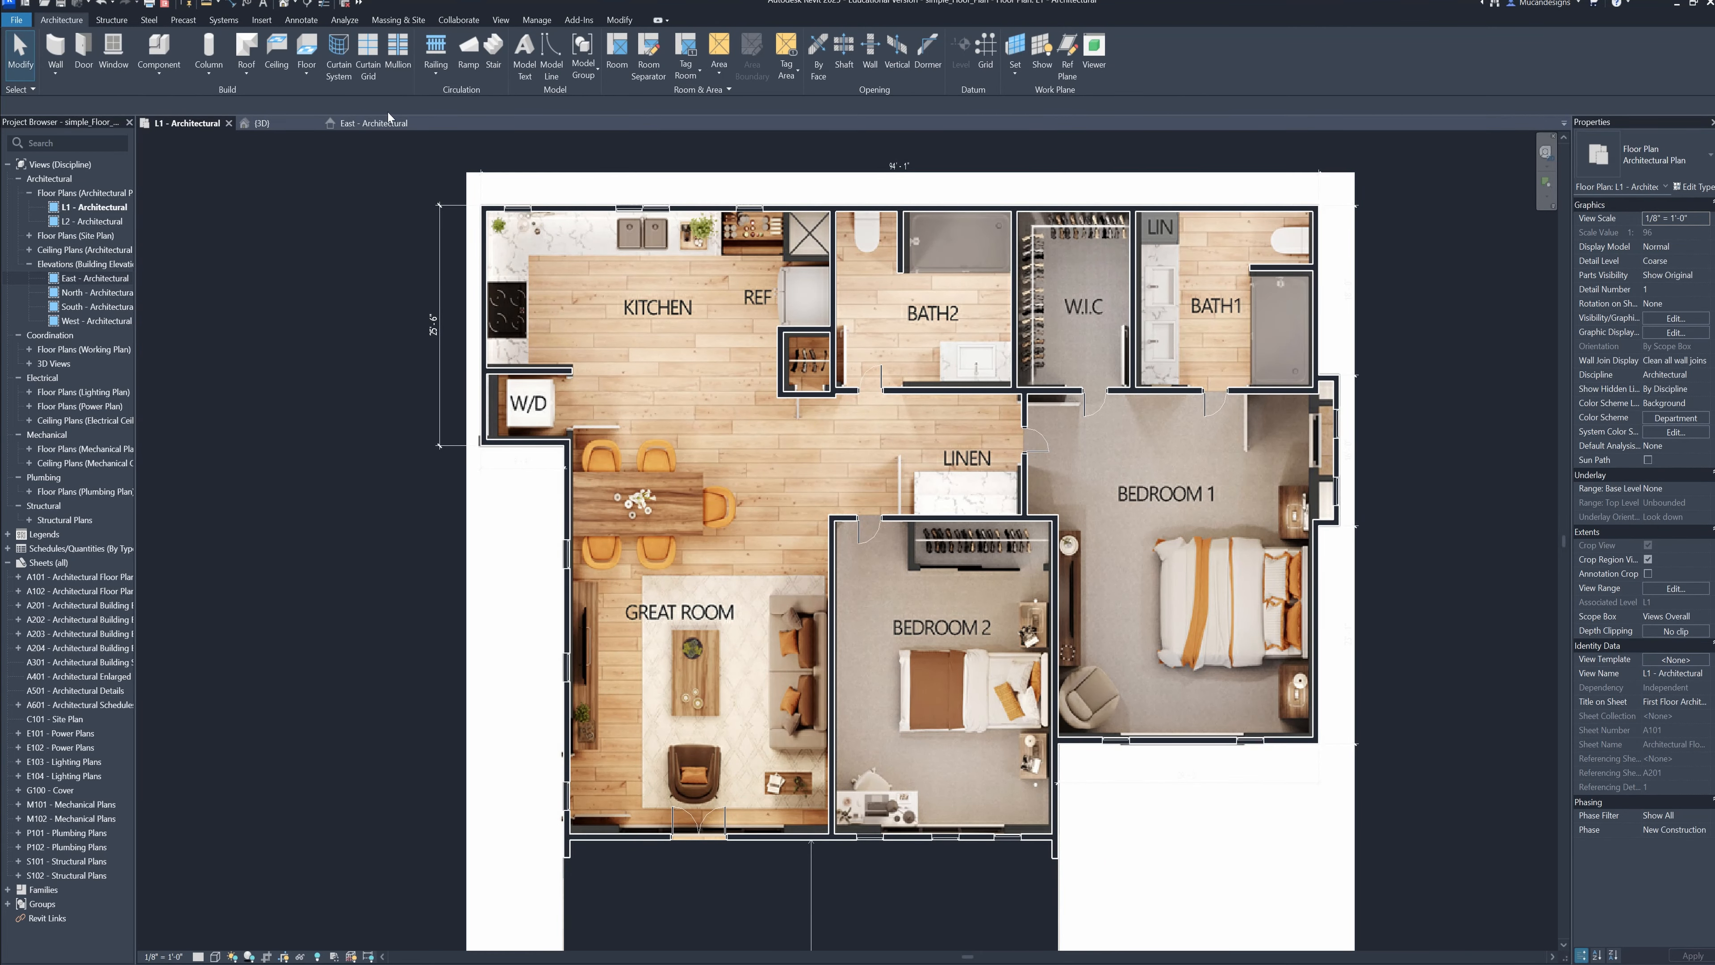
Open the 3D view and examine the house's doors, windows and roof from the front, side and back
click(262, 123)
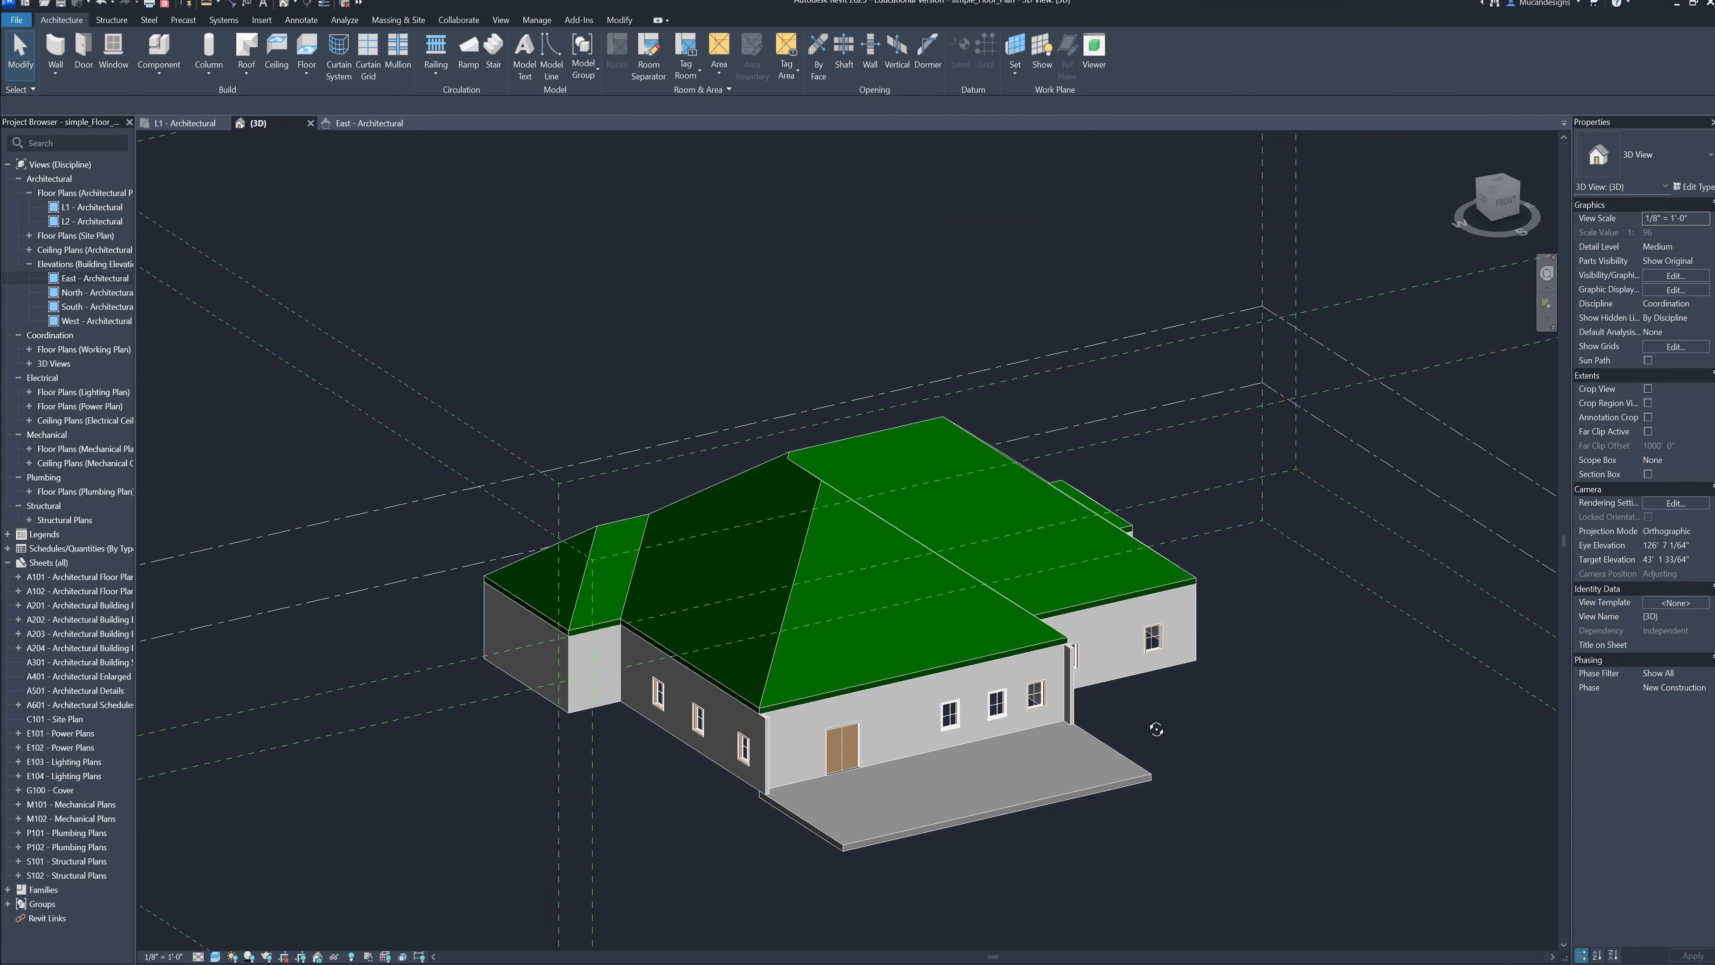
shift+middle_drag(1156, 729, 1335, 634)
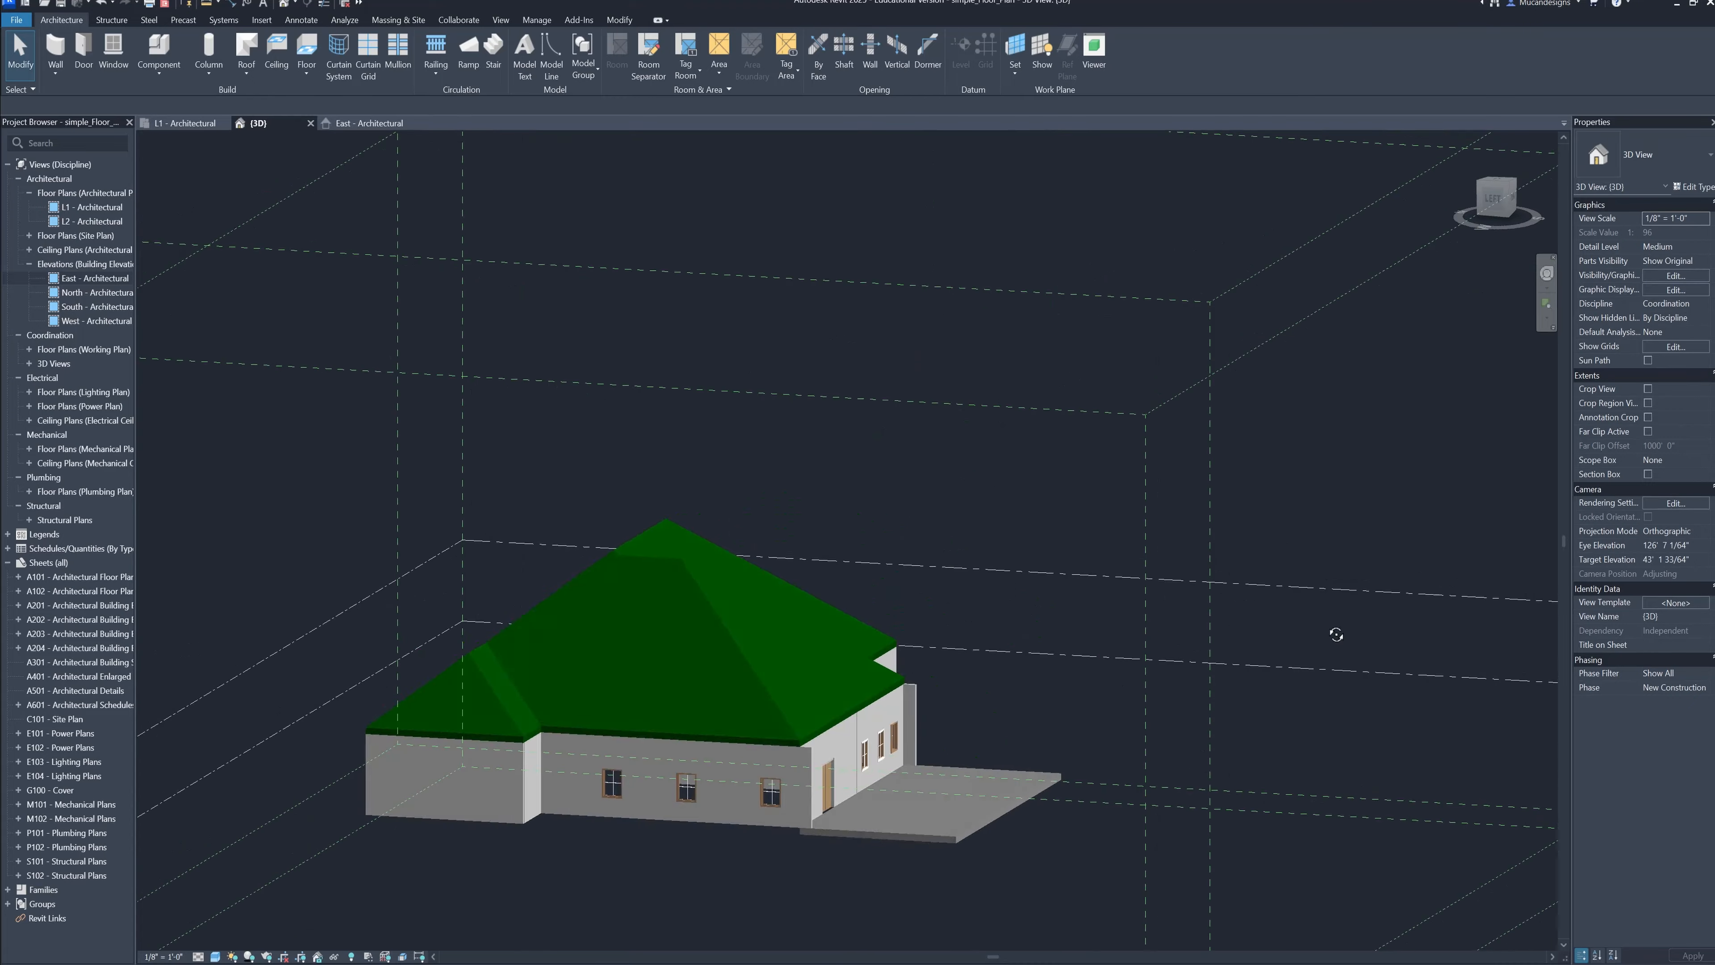
middle_drag(789, 796, 968, 686)
scroll(993, 697, up, 5)
scroll(1121, 639, down, 3)
shift+middle_drag(1129, 643, 743, 729)
scroll(716, 730, down, 2)
middle_drag(743, 730, 890, 723)
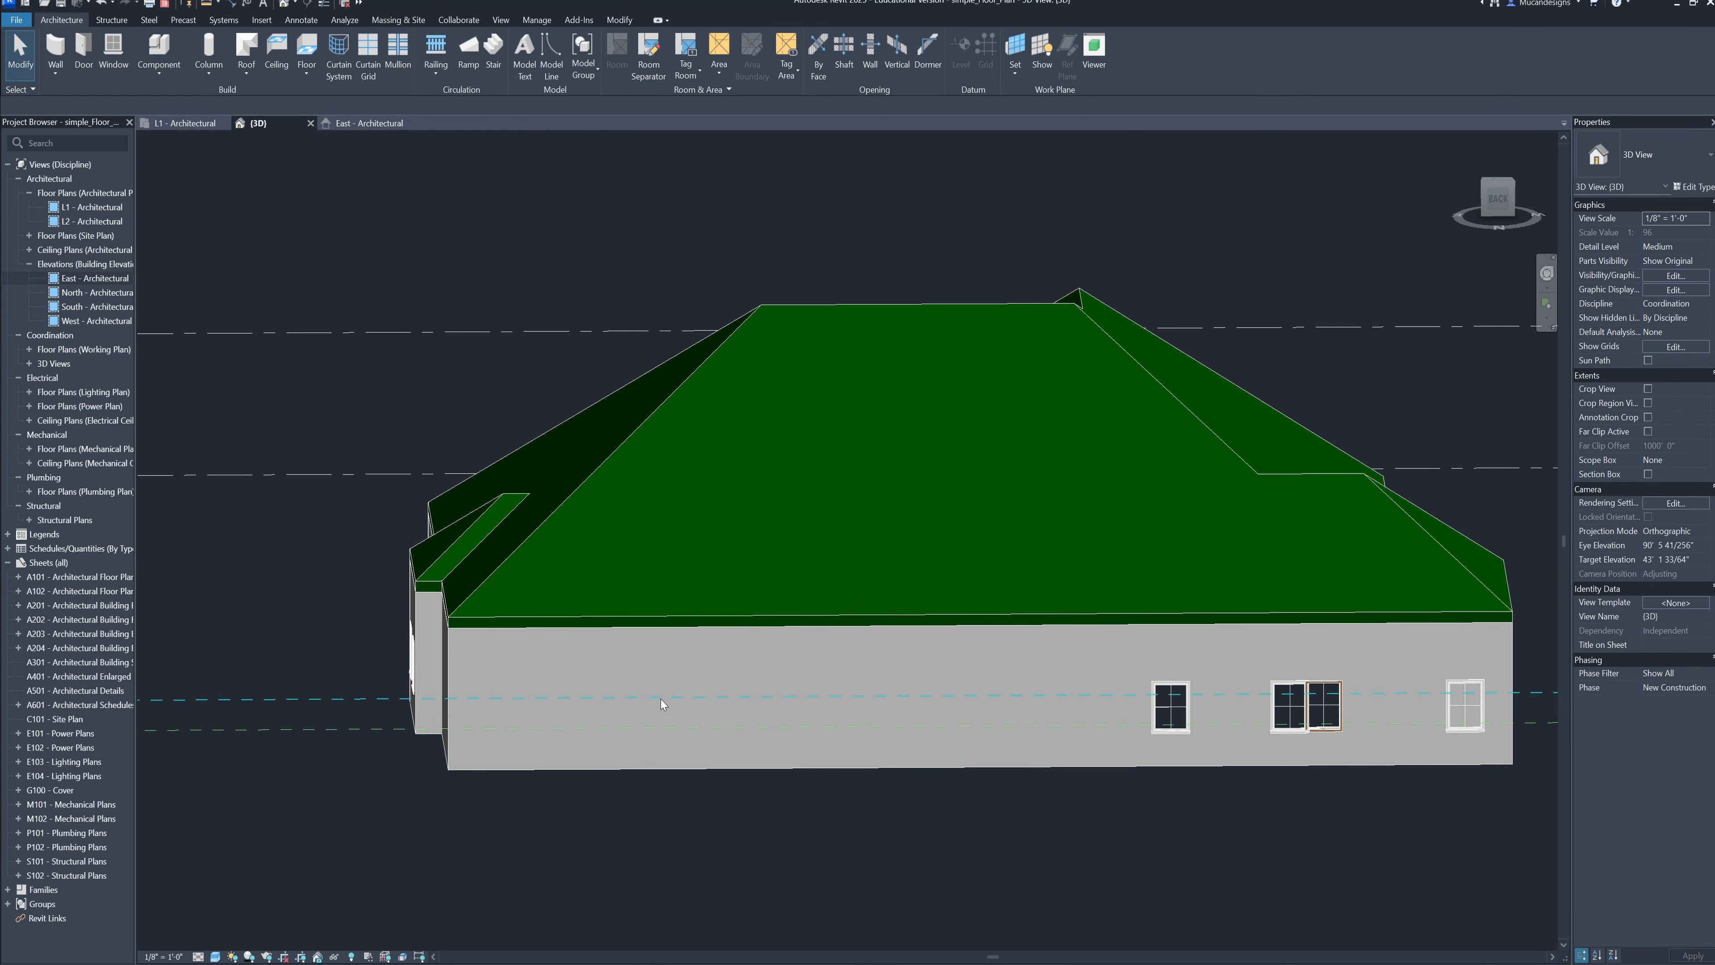
Examine the two adjoining kitchen windows on the back wall, selecting each in turn
scroll(1277, 710, up, 3)
shift+middle_drag(1305, 743, 1261, 749)
middle_drag(1262, 749, 1034, 796)
scroll(992, 793, up, 2)
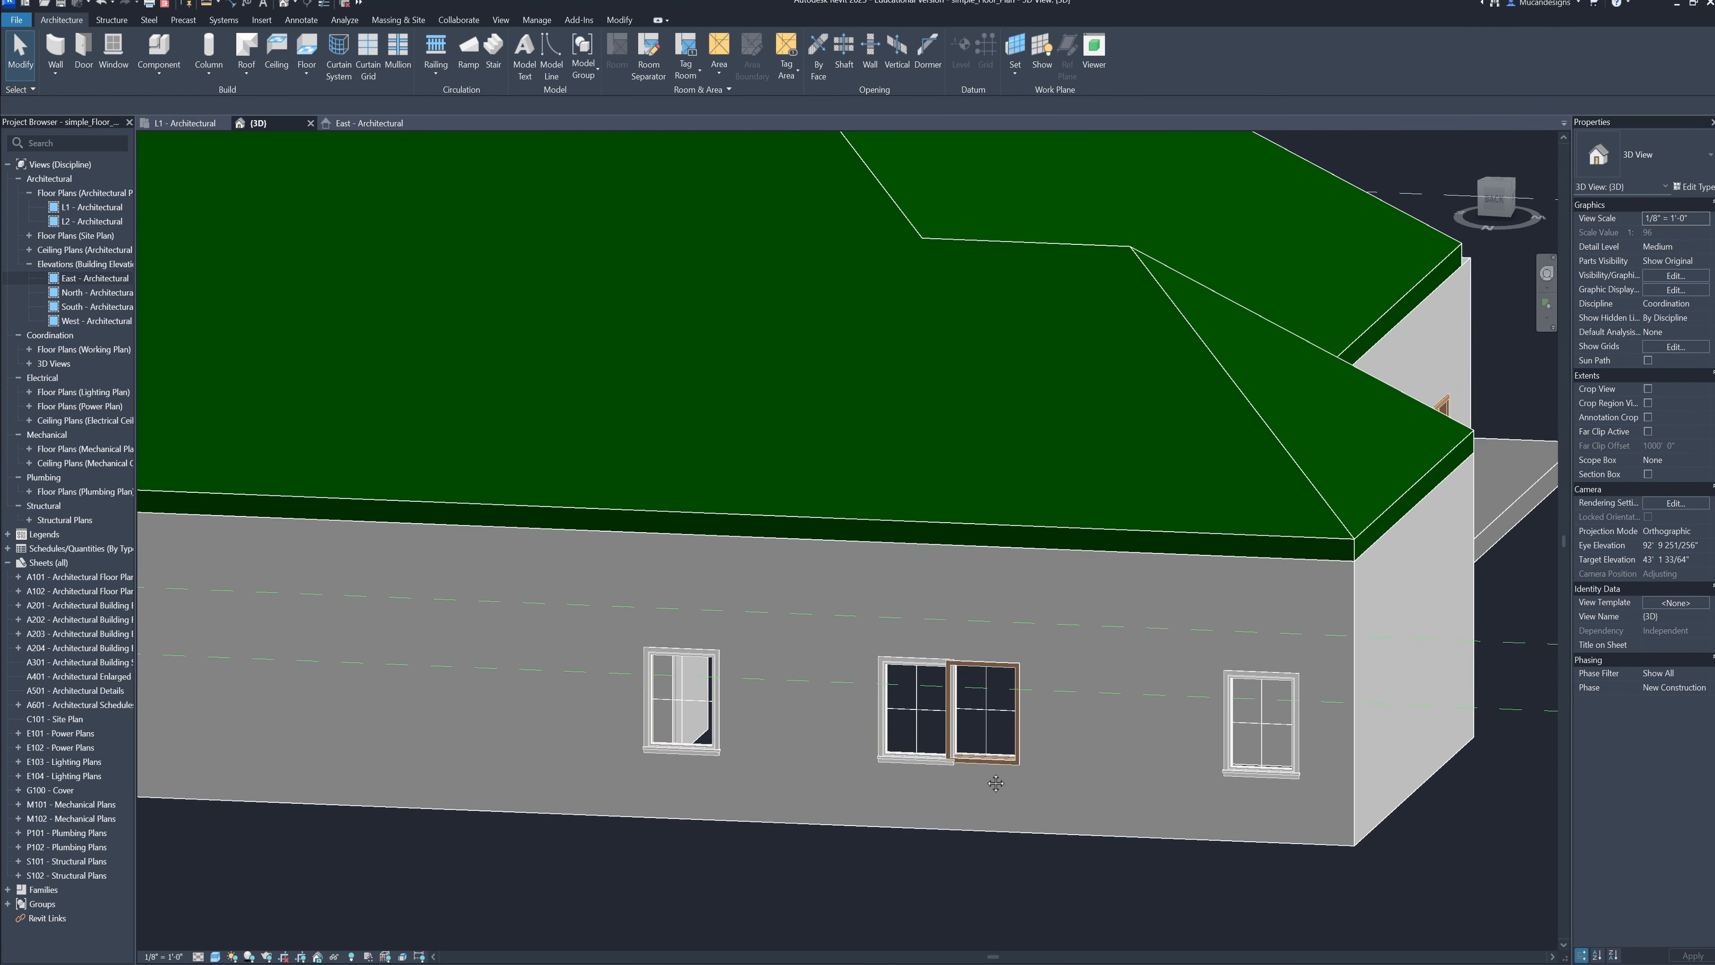
scroll(987, 750, up, 3)
middle_drag(987, 741, 1042, 709)
click(1039, 725)
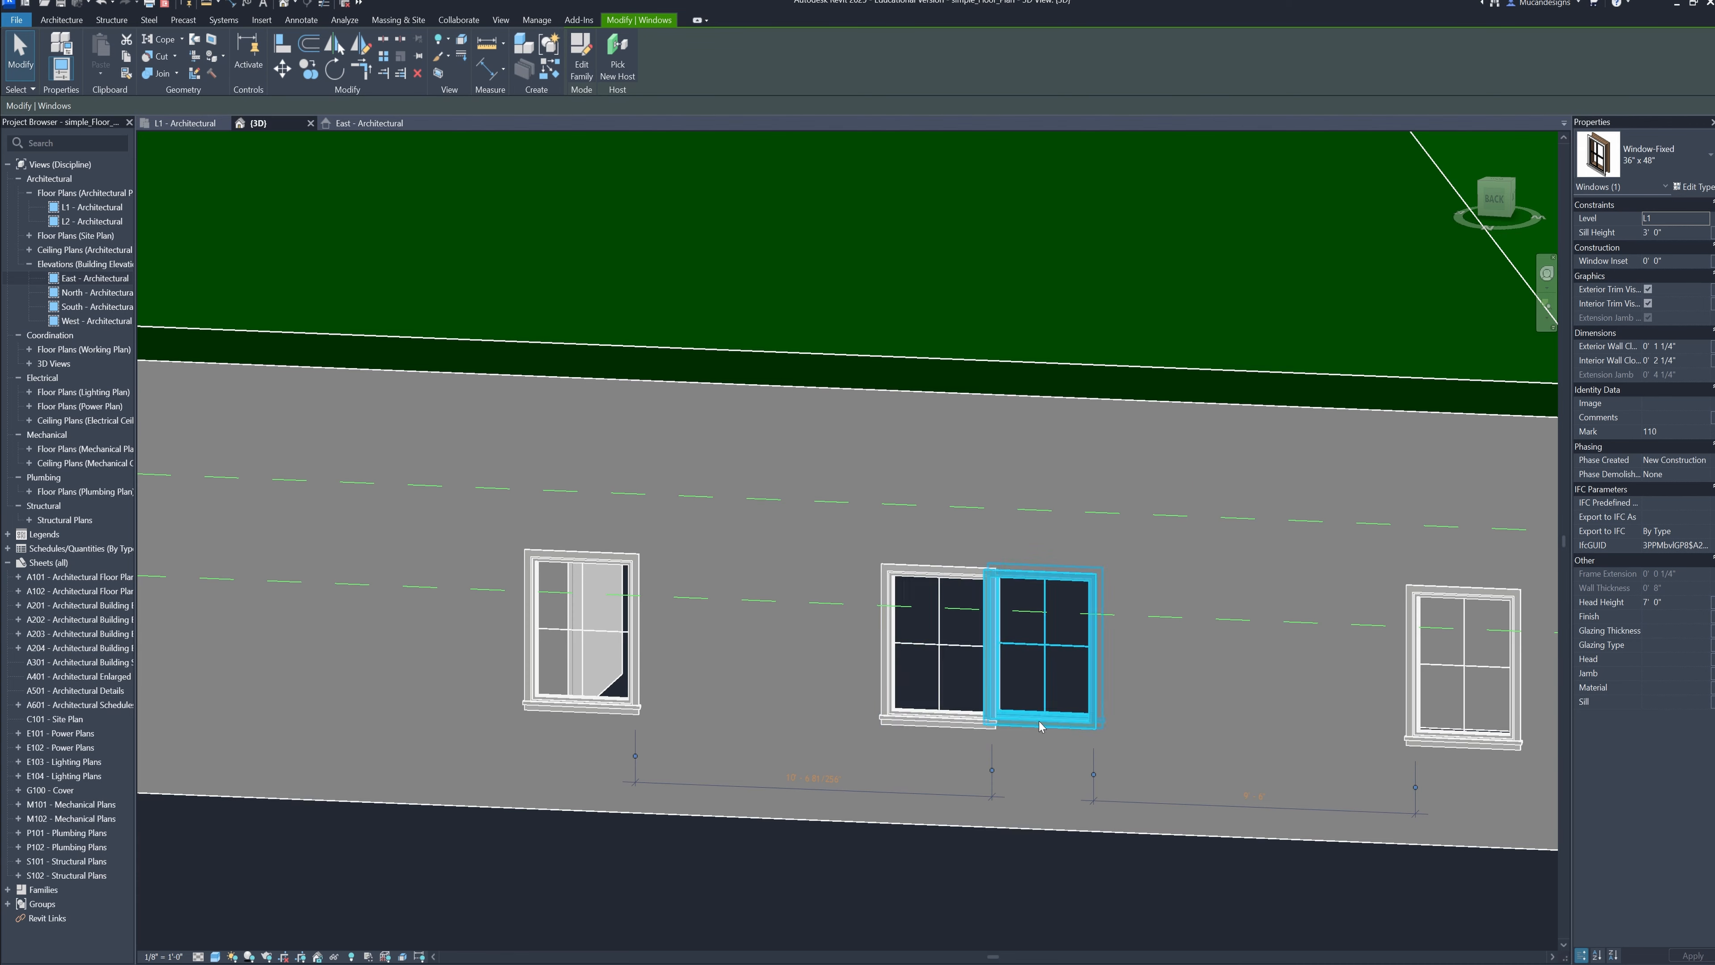
click(1020, 721)
click(951, 724)
click(1020, 722)
click(938, 725)
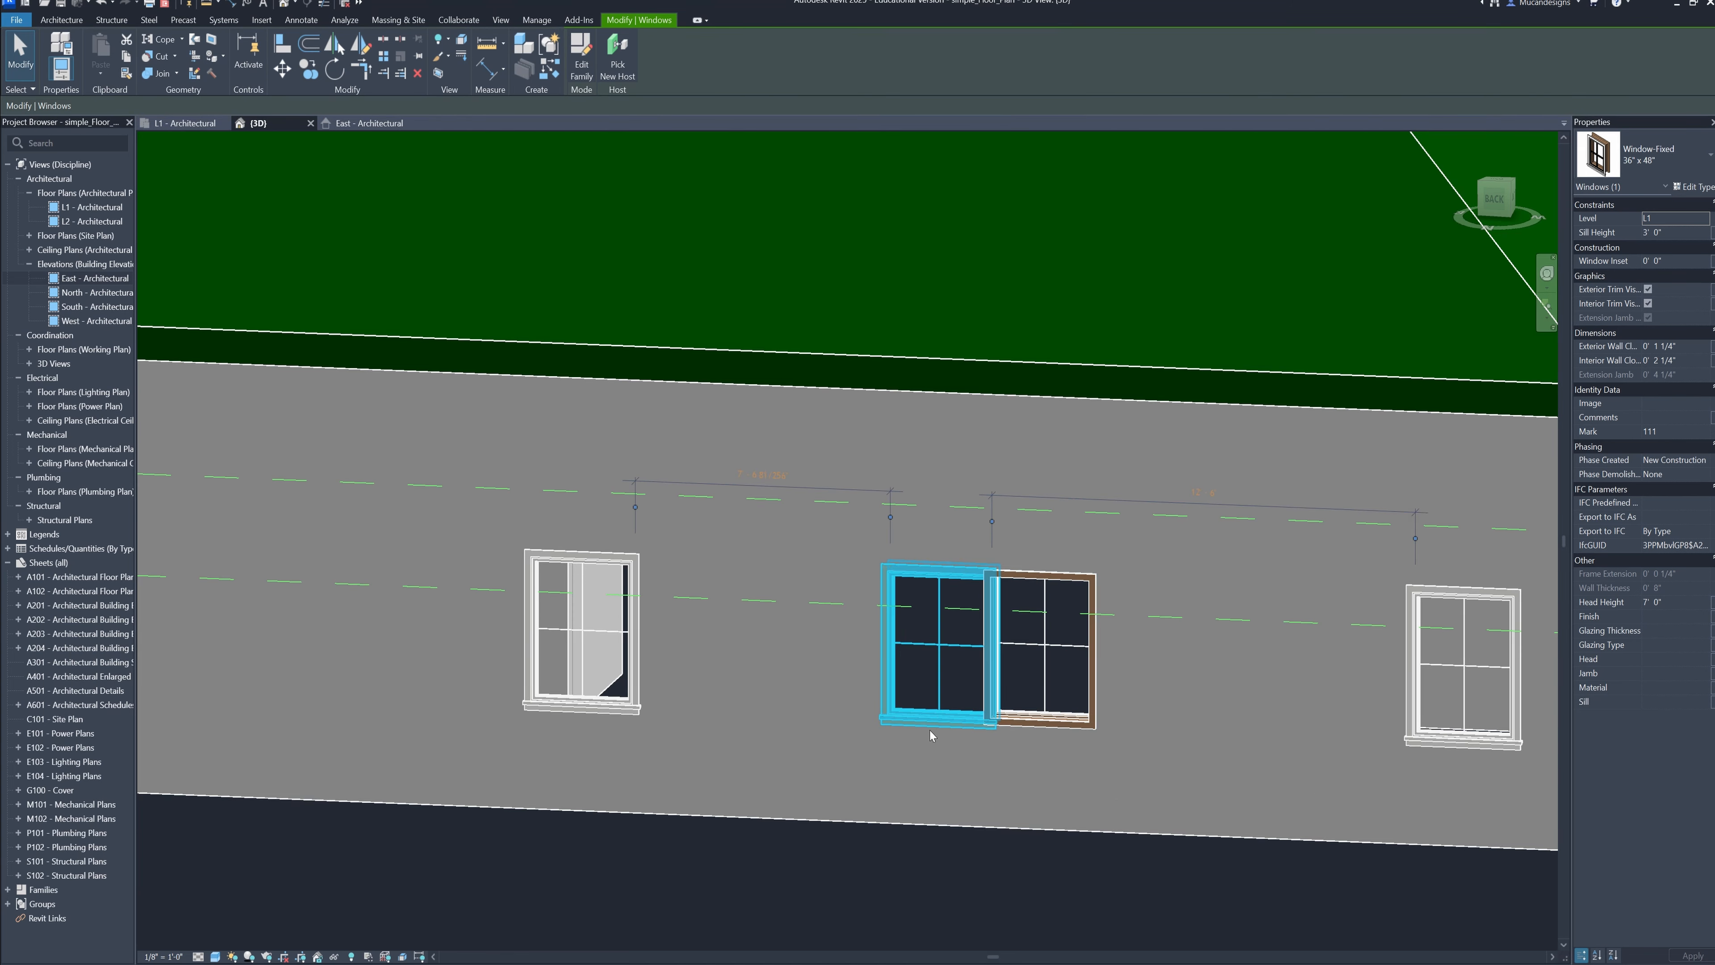
Deselect the window and examine the house's front facade with its double door, windows and slab
scroll(955, 720, down, 3)
click(1257, 836)
shift+middle_drag(1345, 767, 857, 797)
middle_drag(916, 497, 1324, 786)
scroll(1076, 603, down, 3)
scroll(1132, 713, up, 1)
scroll(1157, 727, down, 1)
click(1188, 772)
click(1324, 785)
shift+middle_drag(1175, 774, 1123, 792)
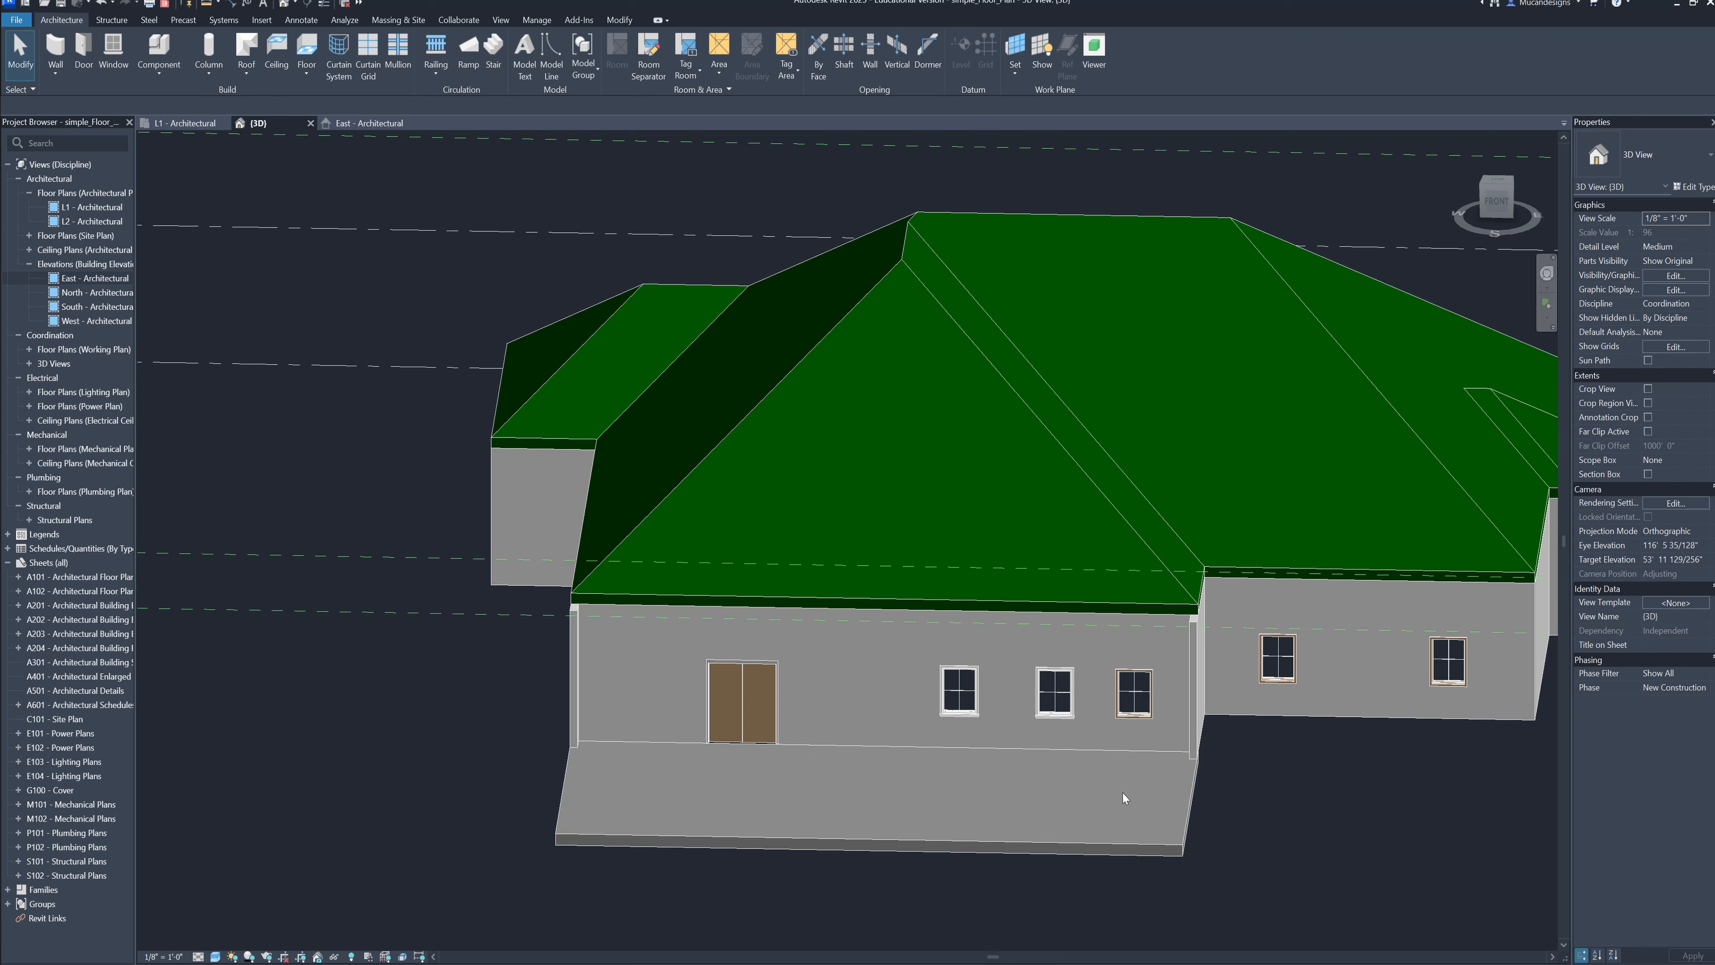
Examine the front slab, the double door and the front and side windows from several angles in 3D
click(1183, 827)
click(1240, 828)
shift+middle_drag(1113, 871, 1222, 864)
middle_drag(1222, 865, 1386, 819)
shift+middle_drag(1085, 874, 990, 870)
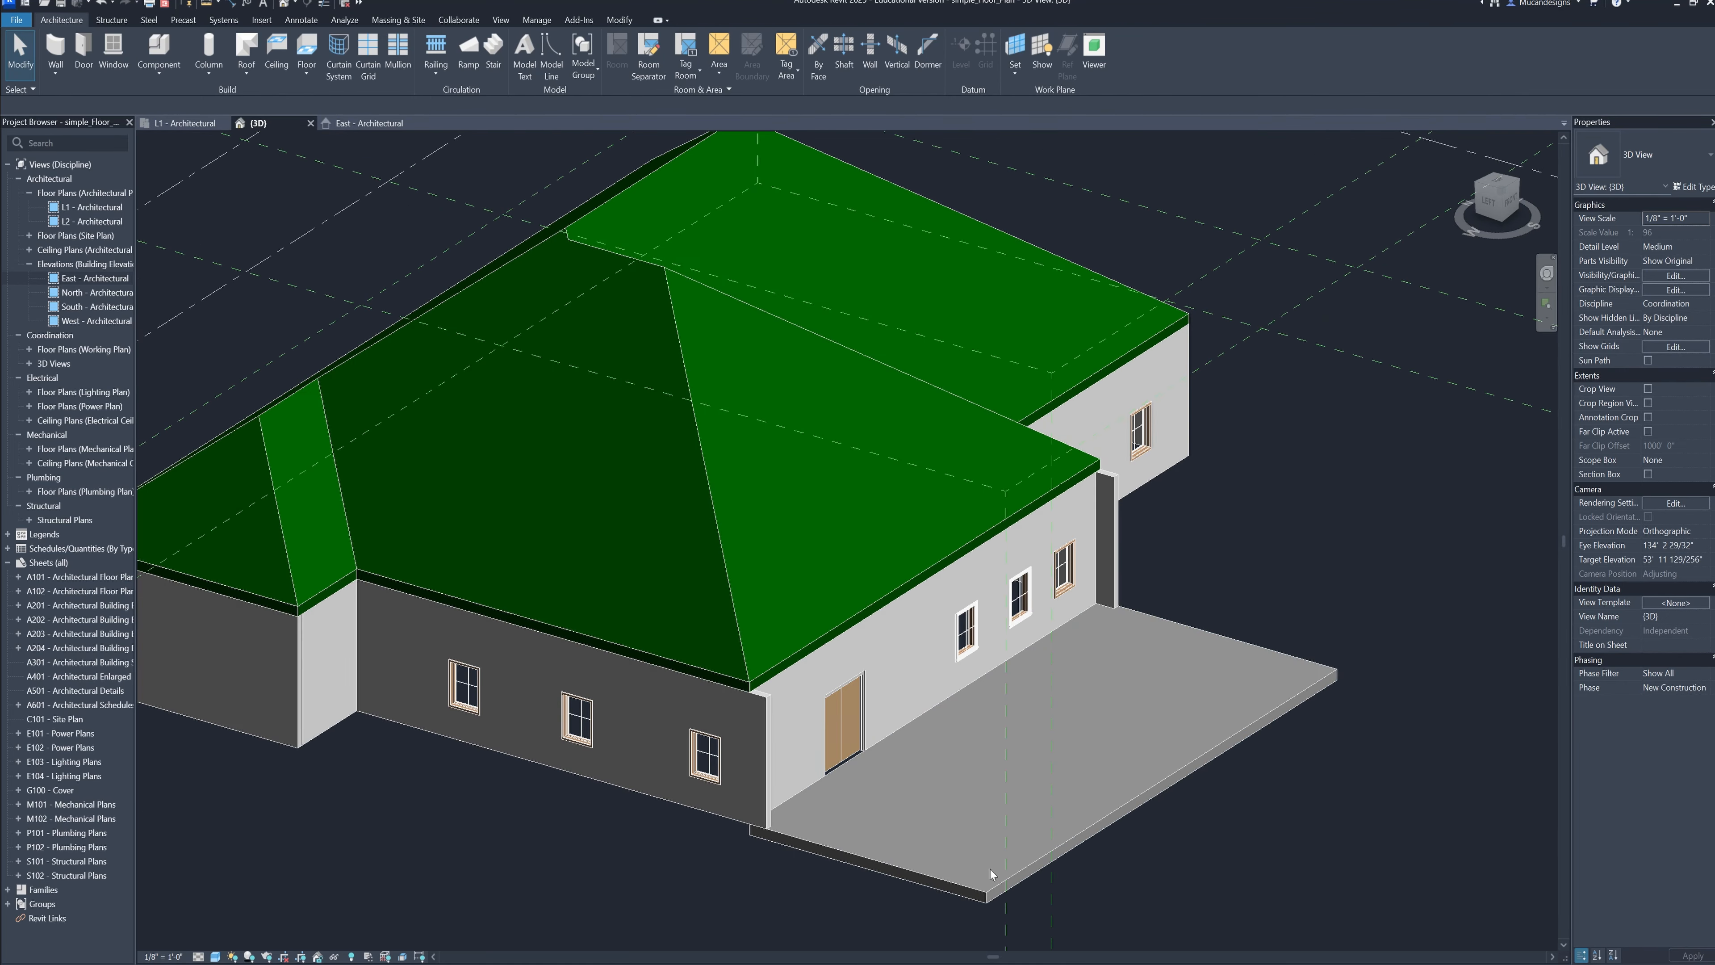
shift+middle_drag(1233, 800, 853, 786)
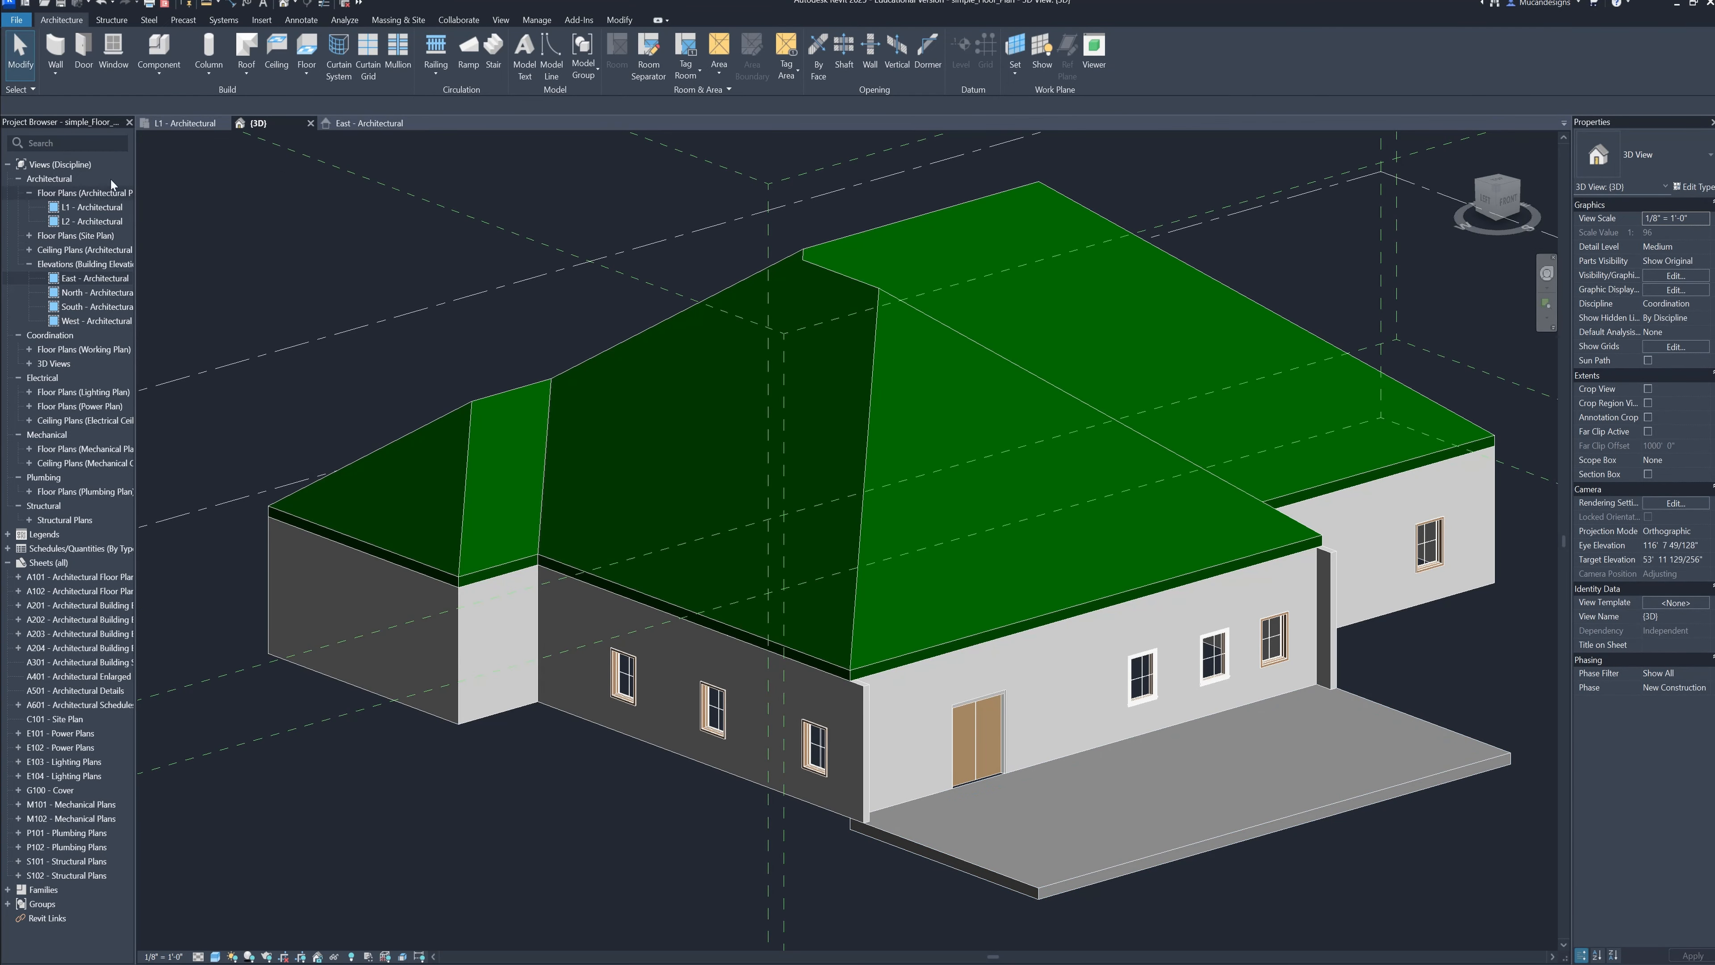
Open the L1 - Architectural floor plan and hide the imported floor plan image in that view
click(178, 128)
scroll(823, 581, down, 1)
click(1090, 776)
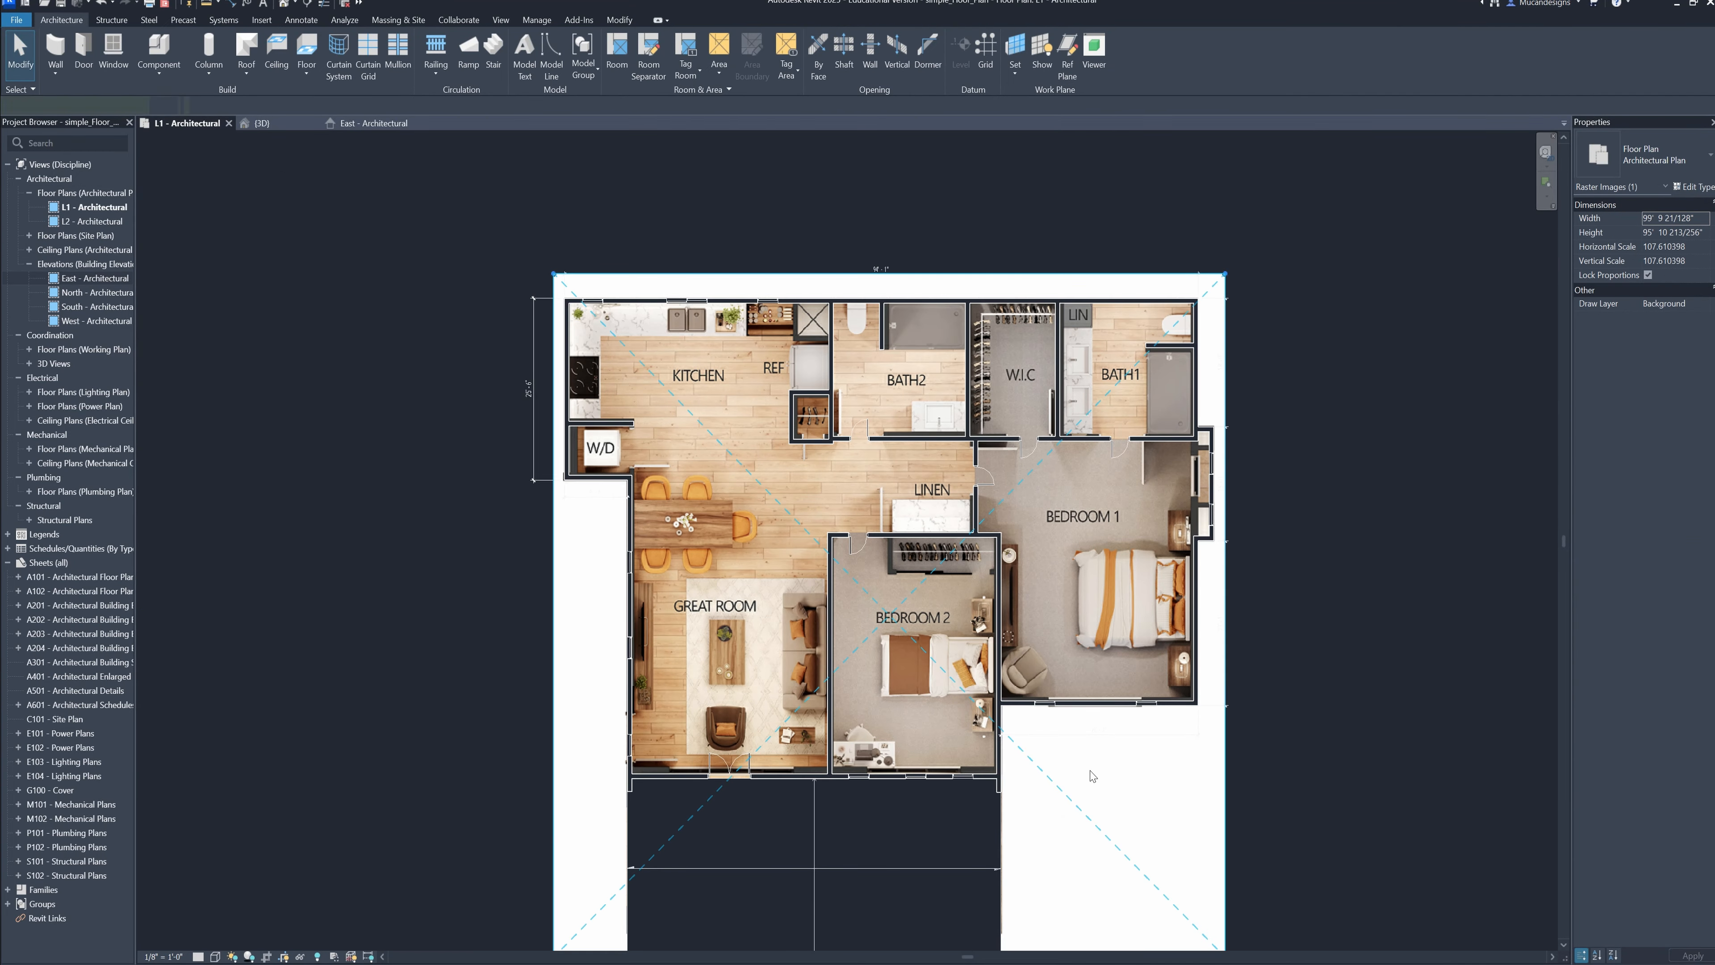
right_click(1063, 807)
mouse_move(1132, 519)
mouse_move(1181, 502)
click(1248, 501)
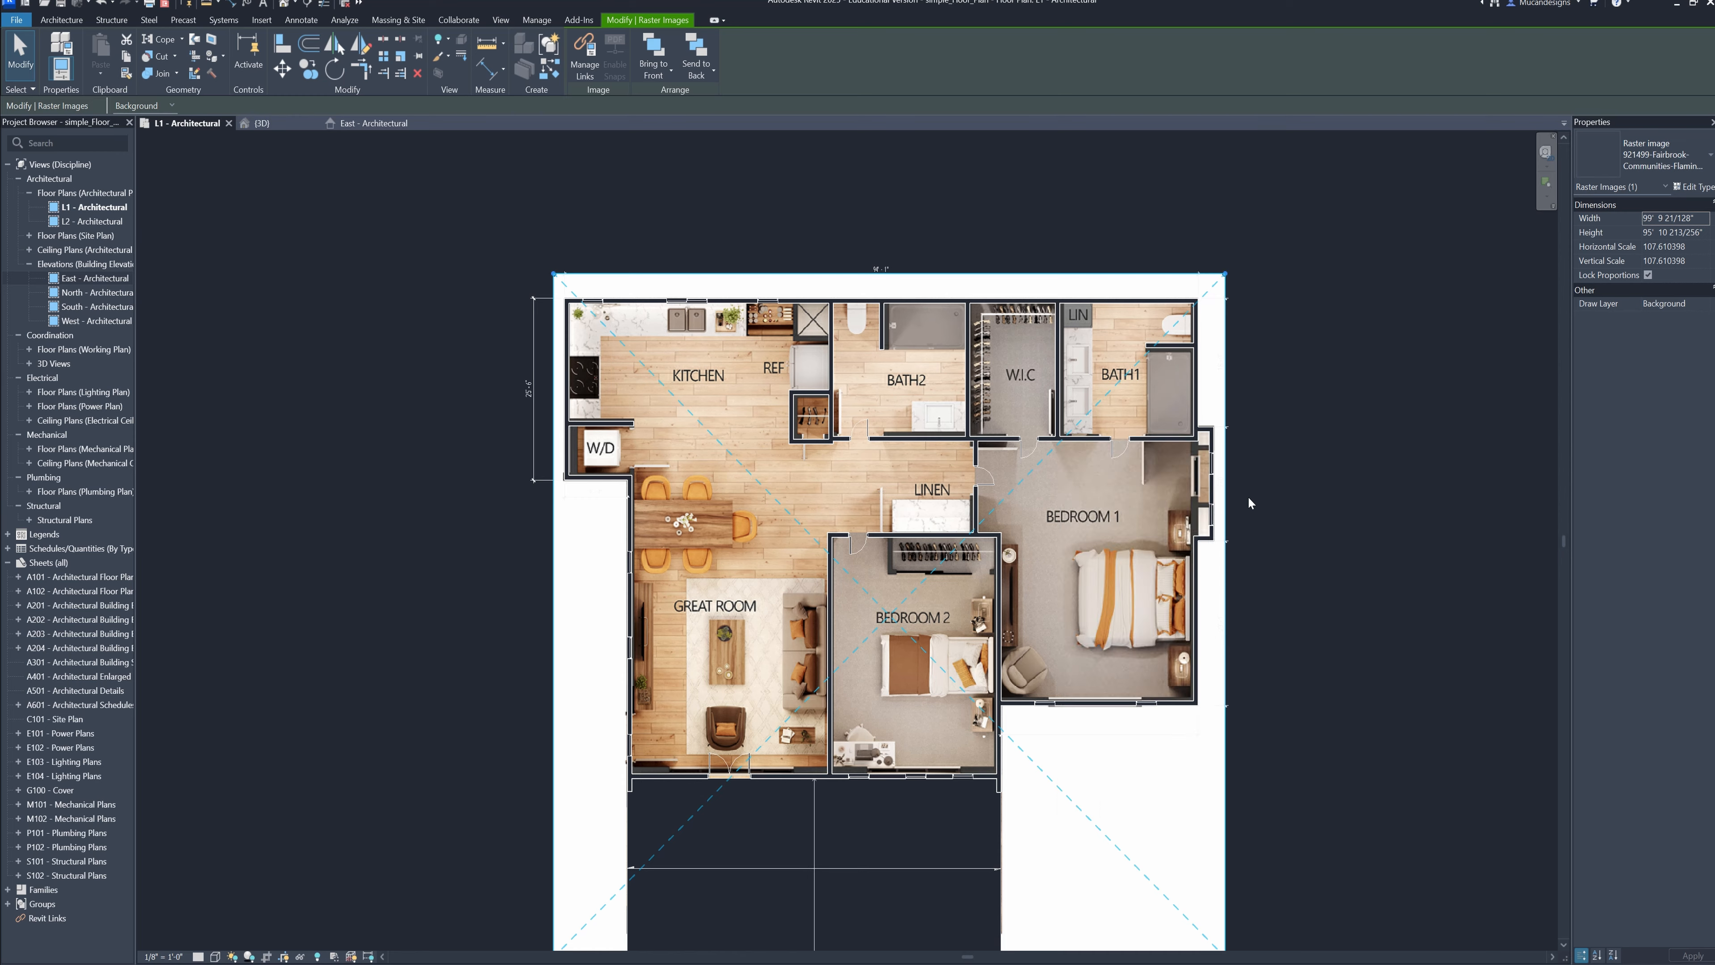
Move the left one of the two adjoining kitchen windows left along the back wall, leaving a gap of about 7 inches
middle_drag(1177, 634, 1112, 552)
scroll(1112, 552, down, 1)
scroll(1112, 552, up, 1)
click(605, 262)
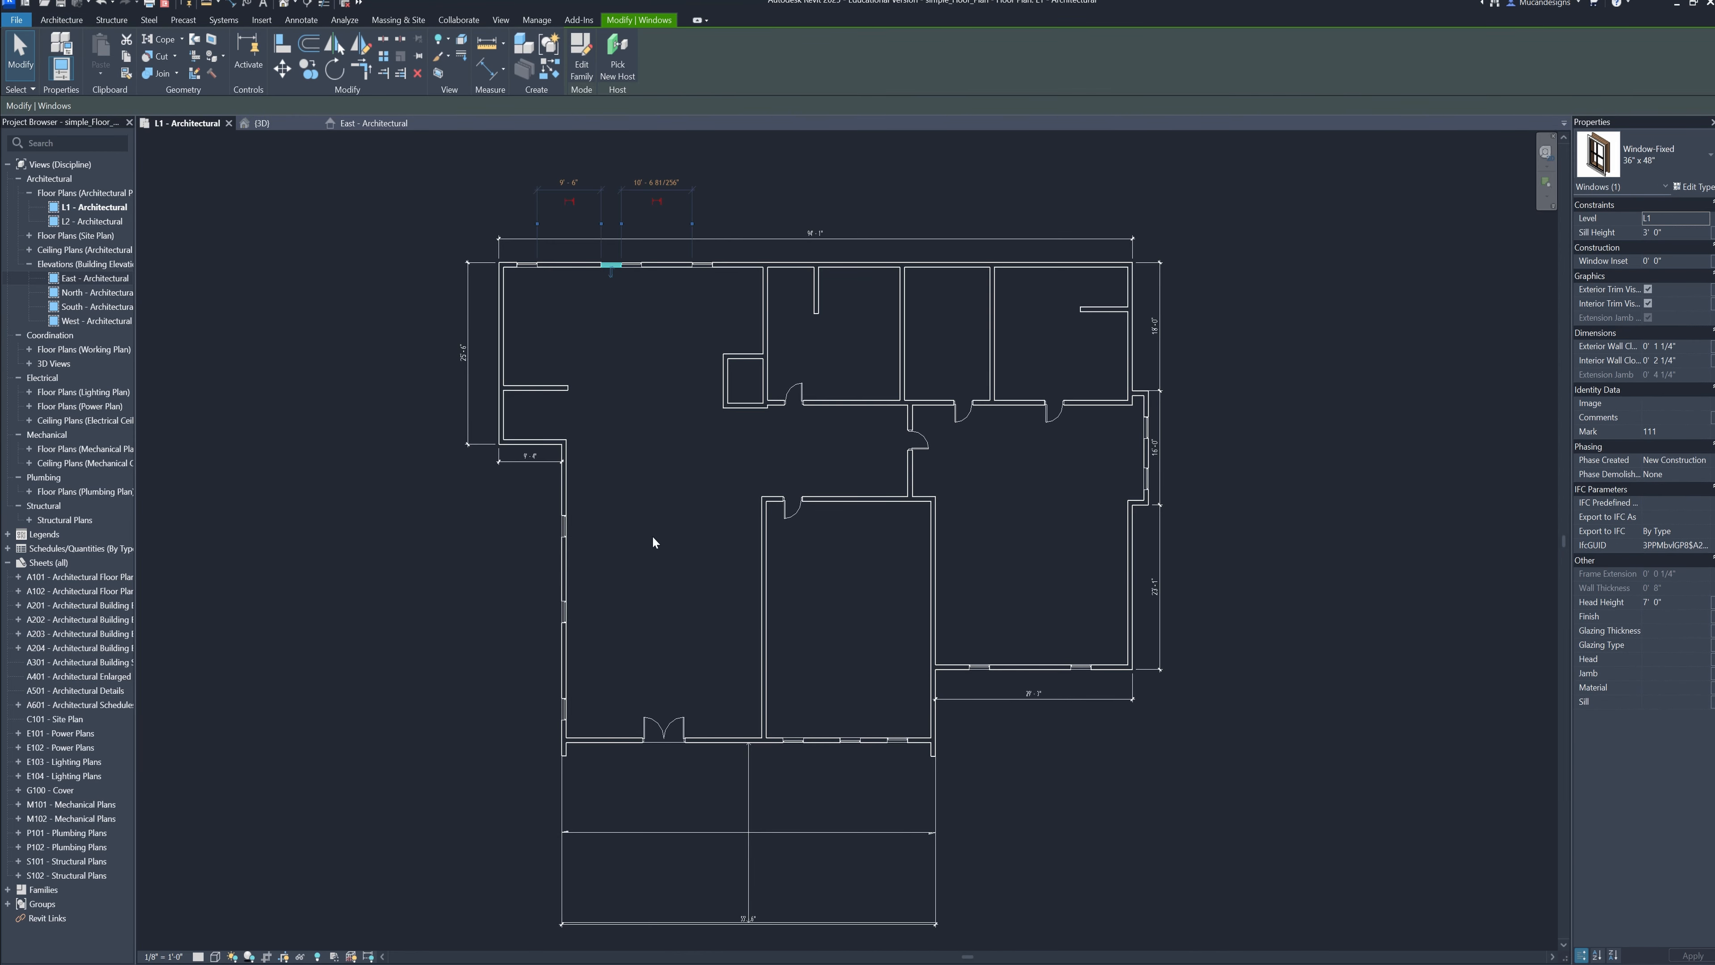
scroll(632, 406, up, 4)
scroll(670, 417, up, 3)
click(709, 474)
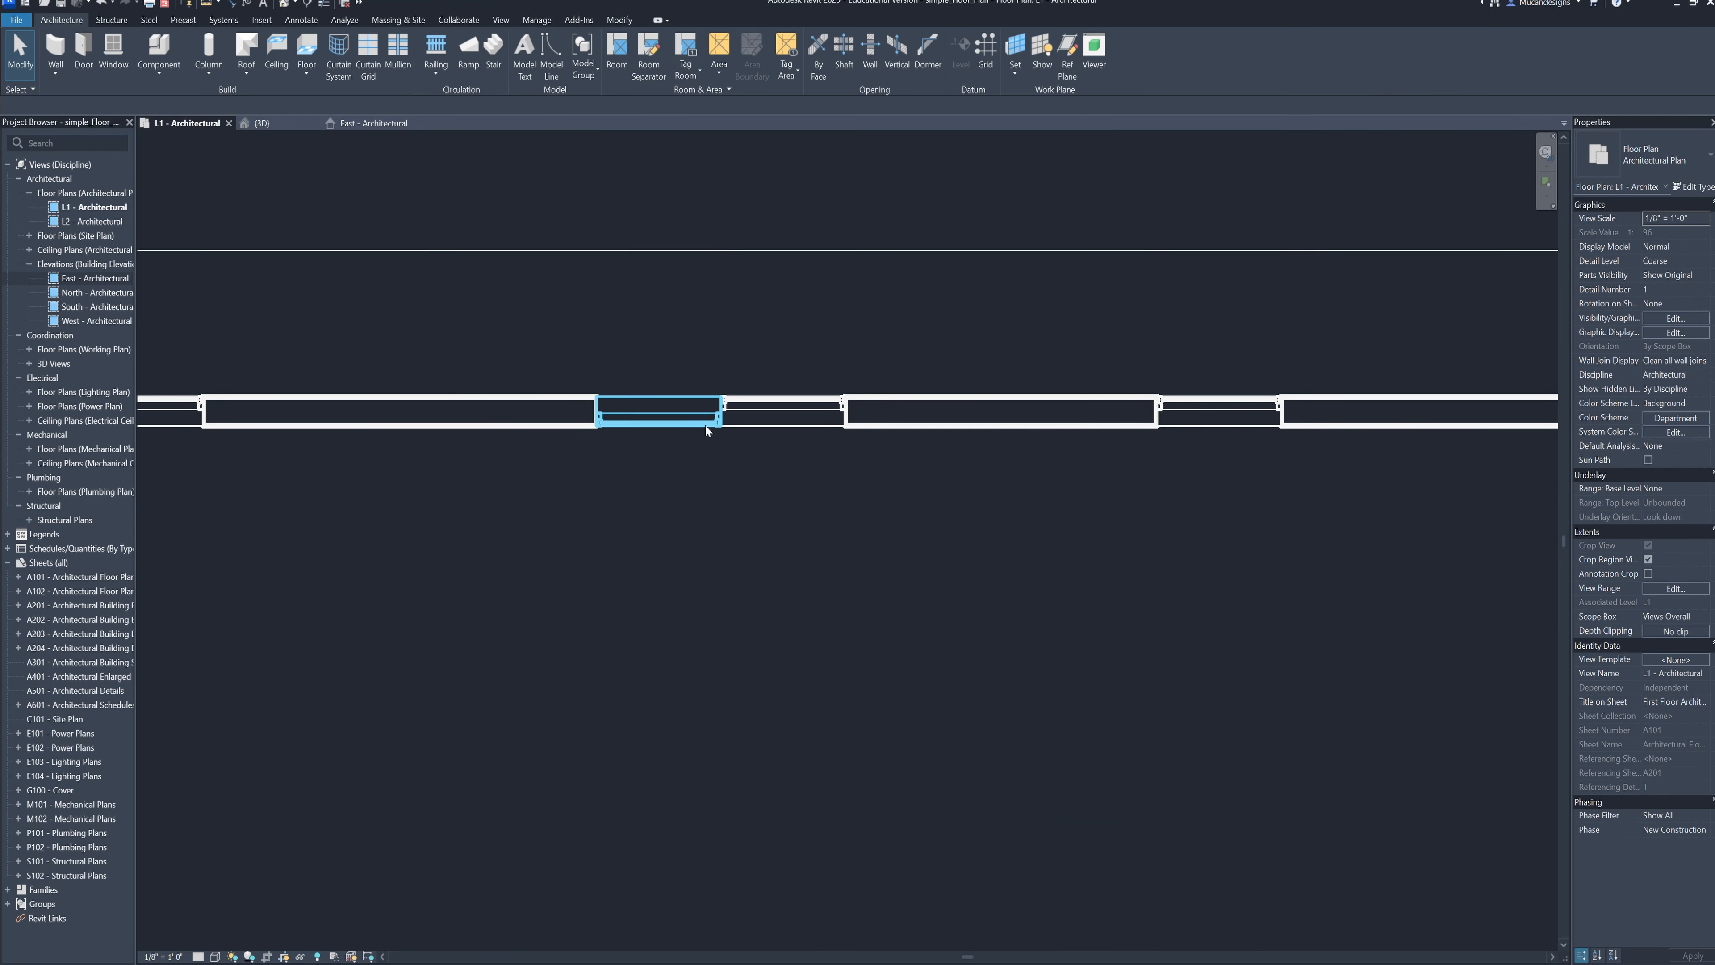
click(705, 424)
click(911, 425)
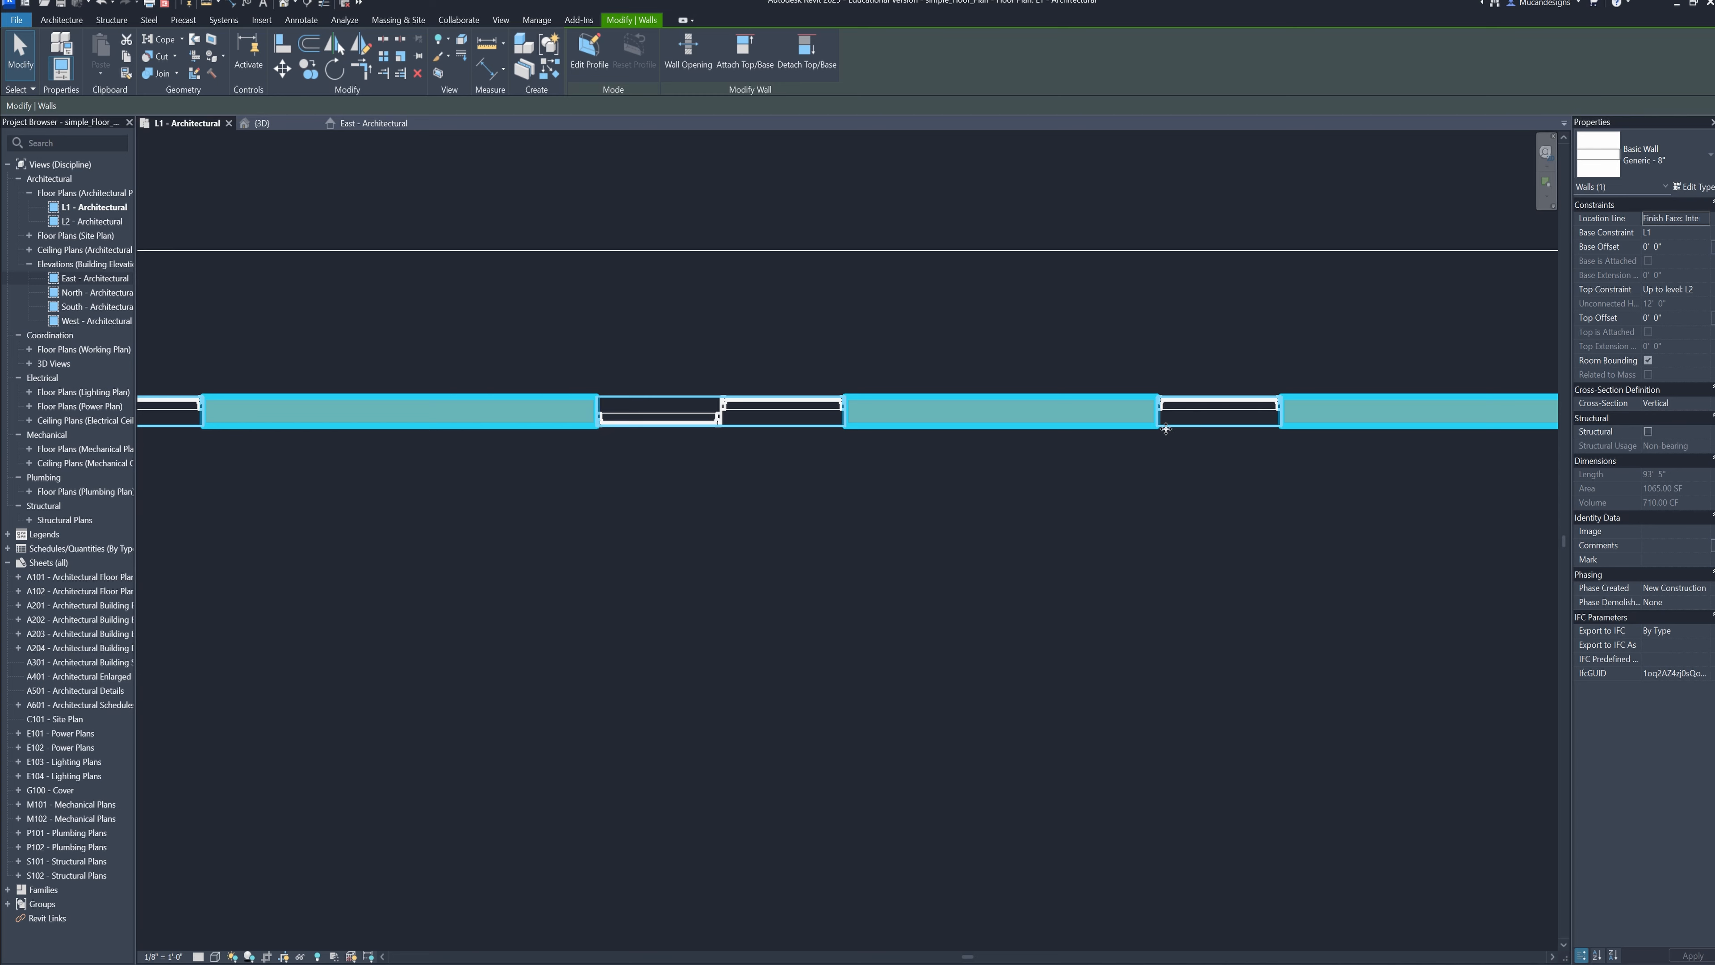
click(775, 424)
click(690, 423)
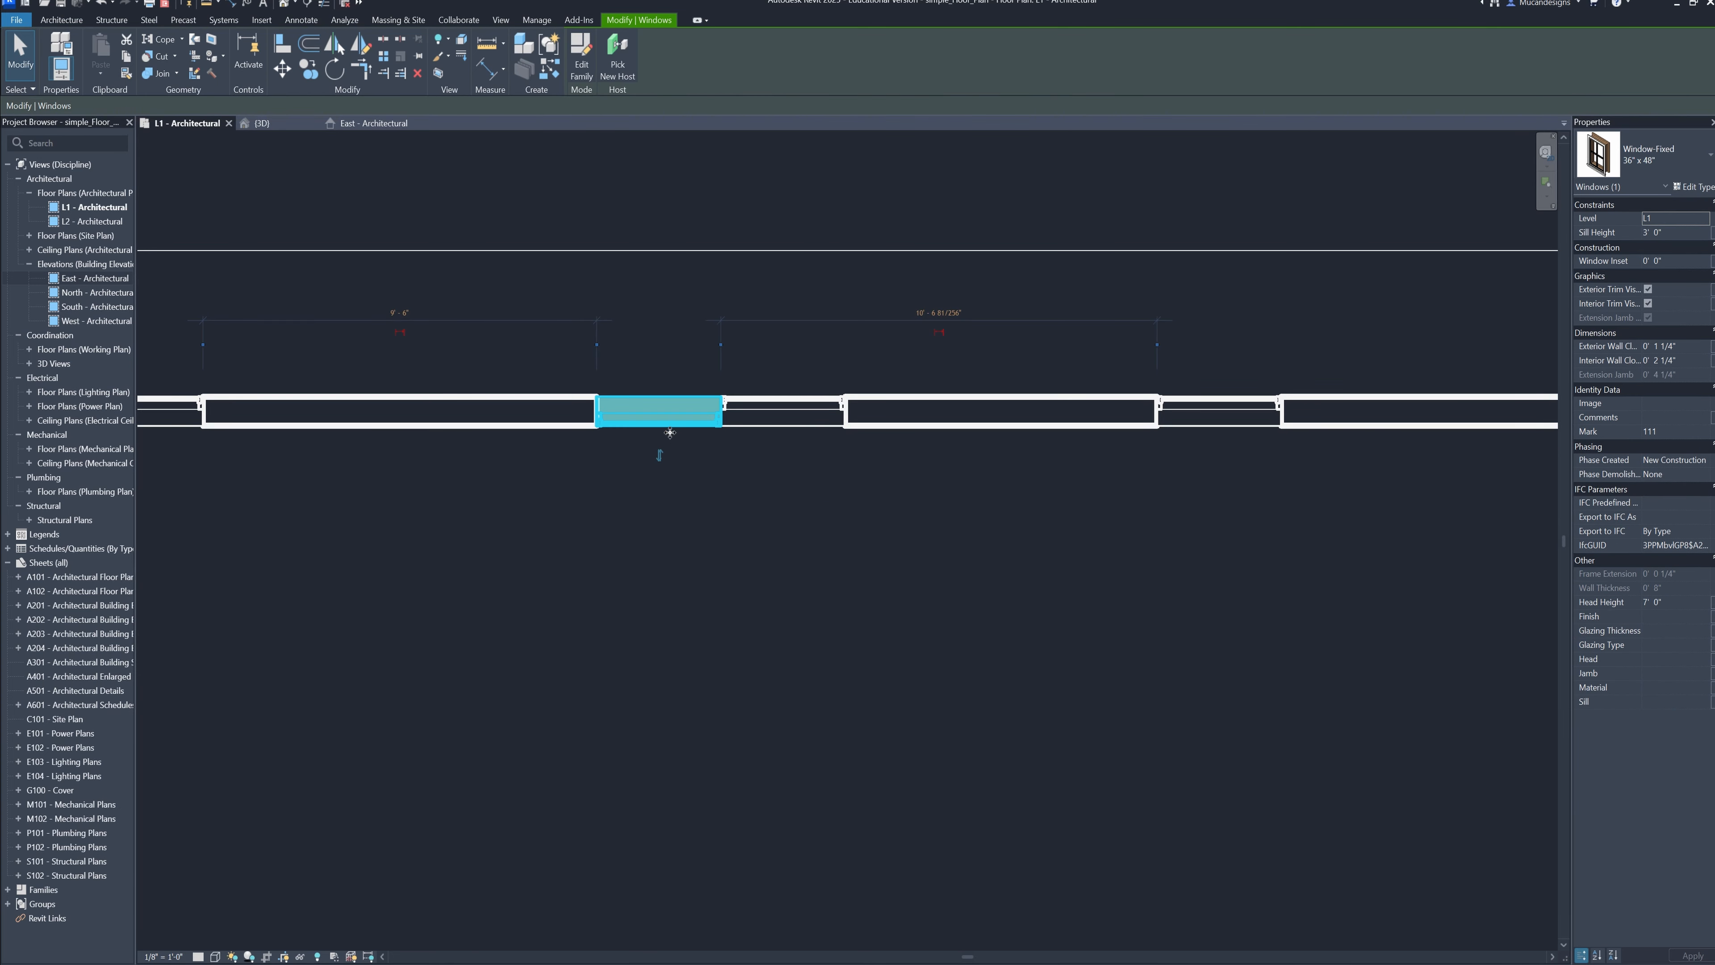
drag(669, 433, 627, 423)
click(745, 521)
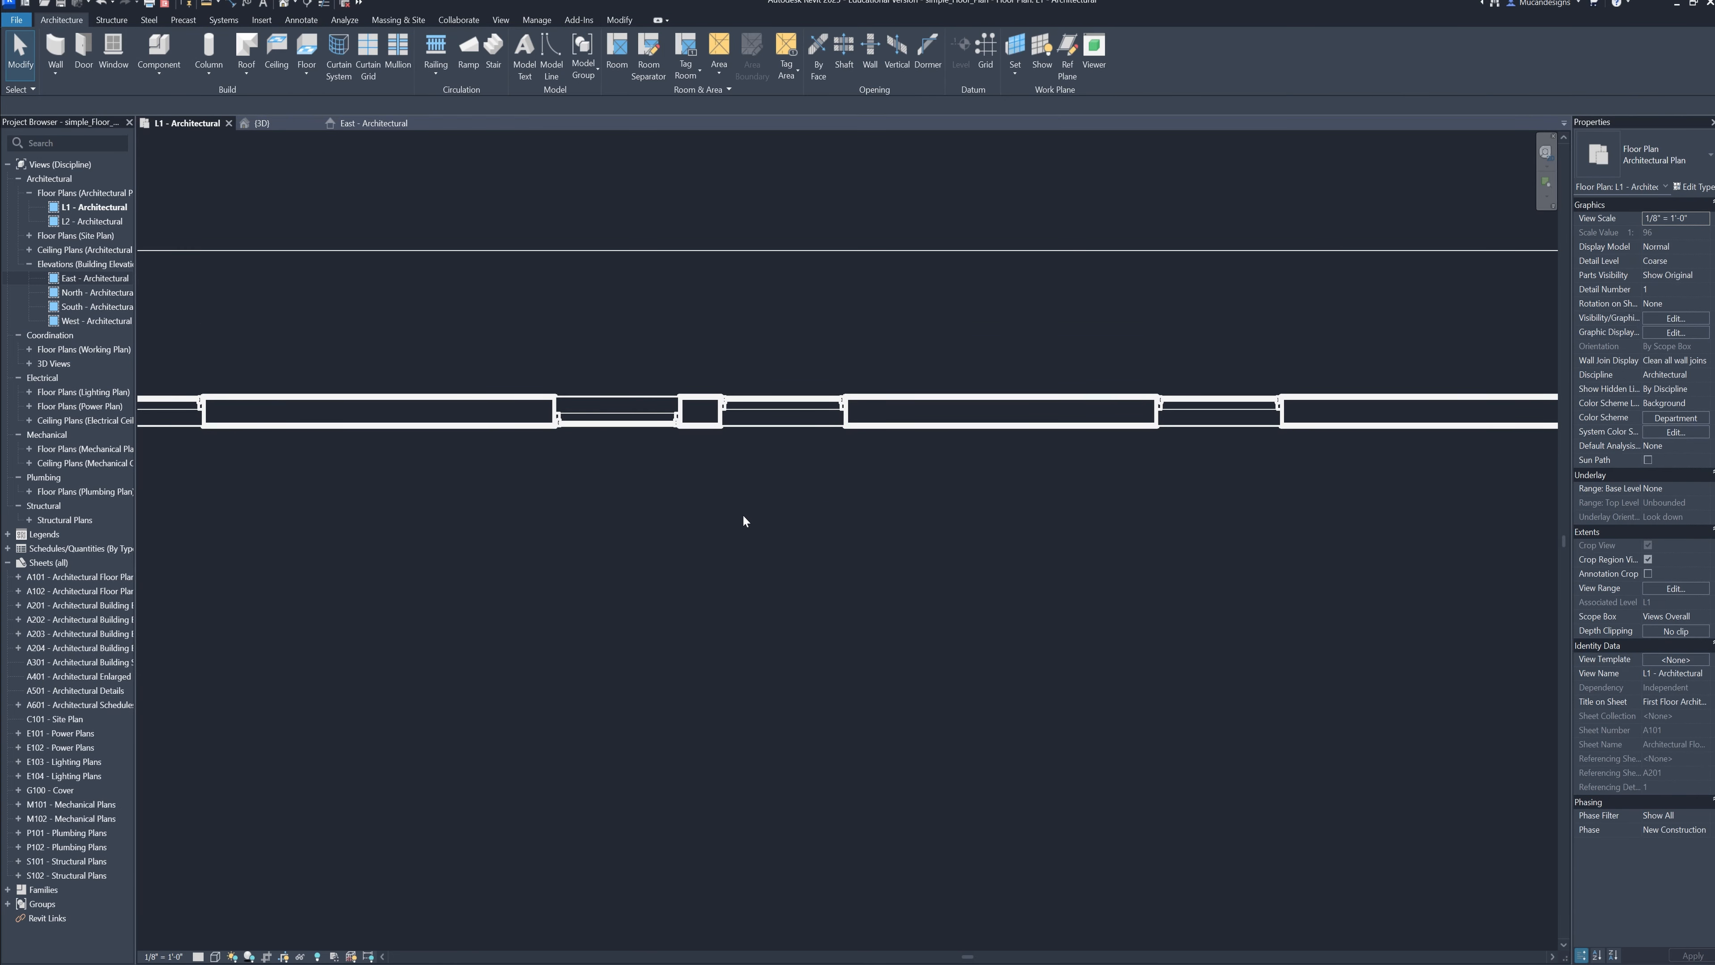
Check the spacing of the two kitchen windows in the 3D view and in plan, selecting the right window of the pair
click(289, 127)
scroll(919, 750, up, 1)
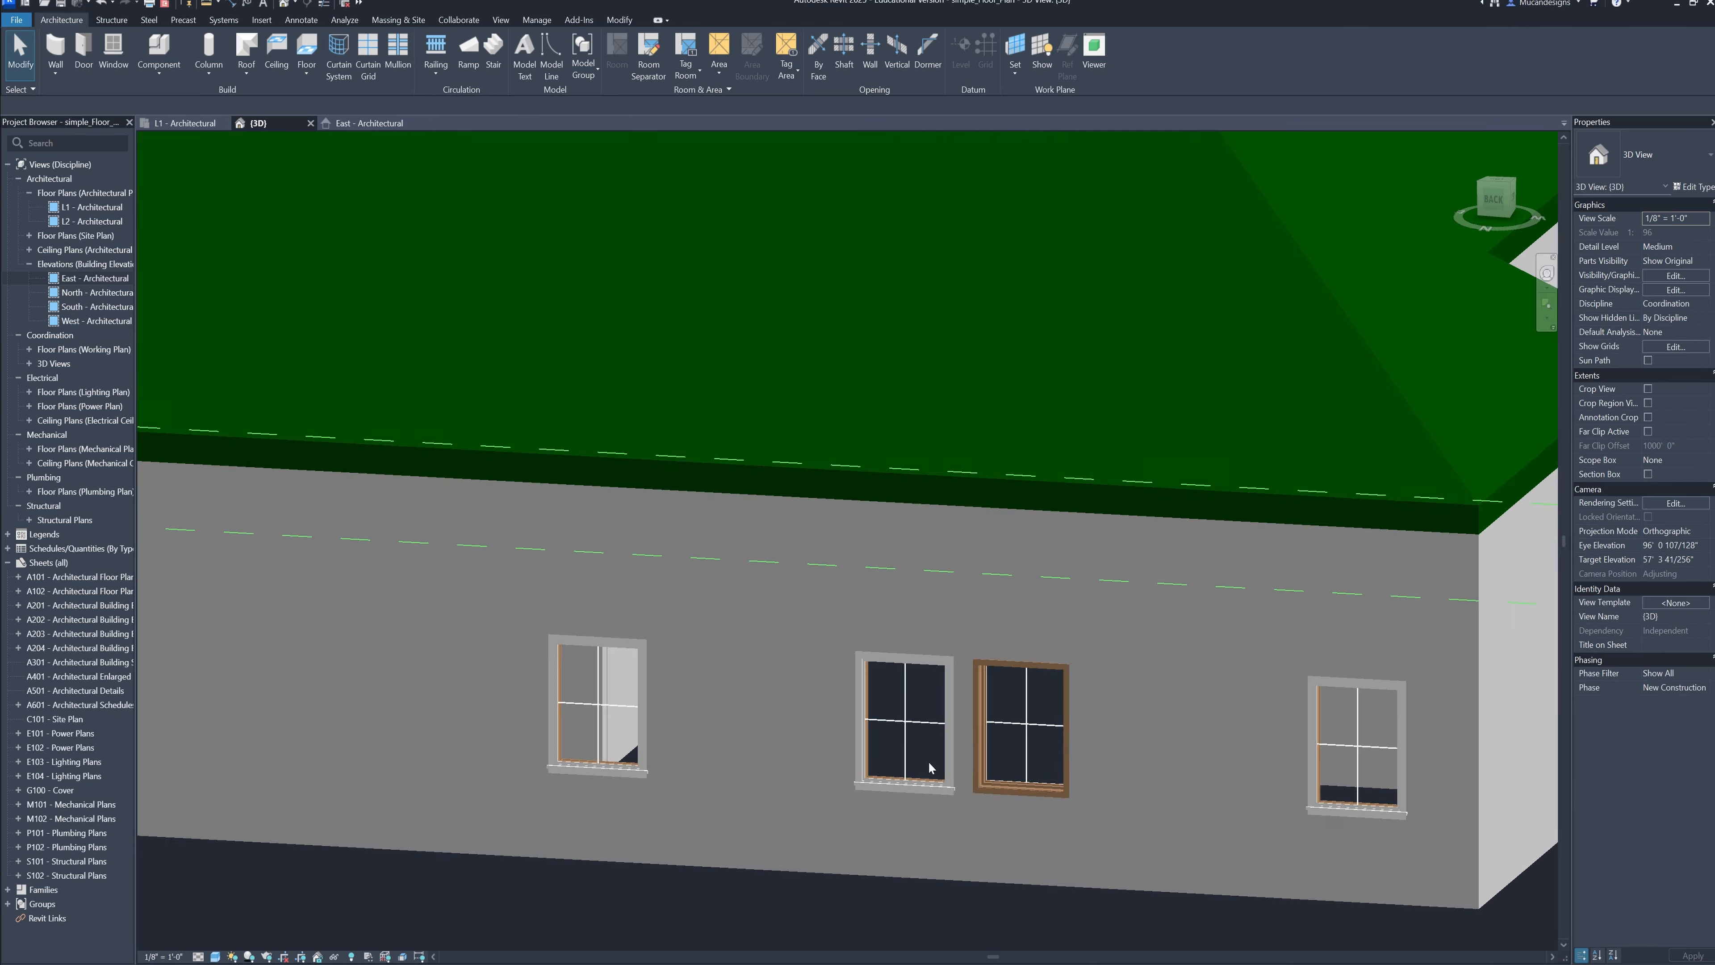
shift+middle_drag(930, 766, 724, 456)
click(180, 128)
scroll(892, 575, up, 1)
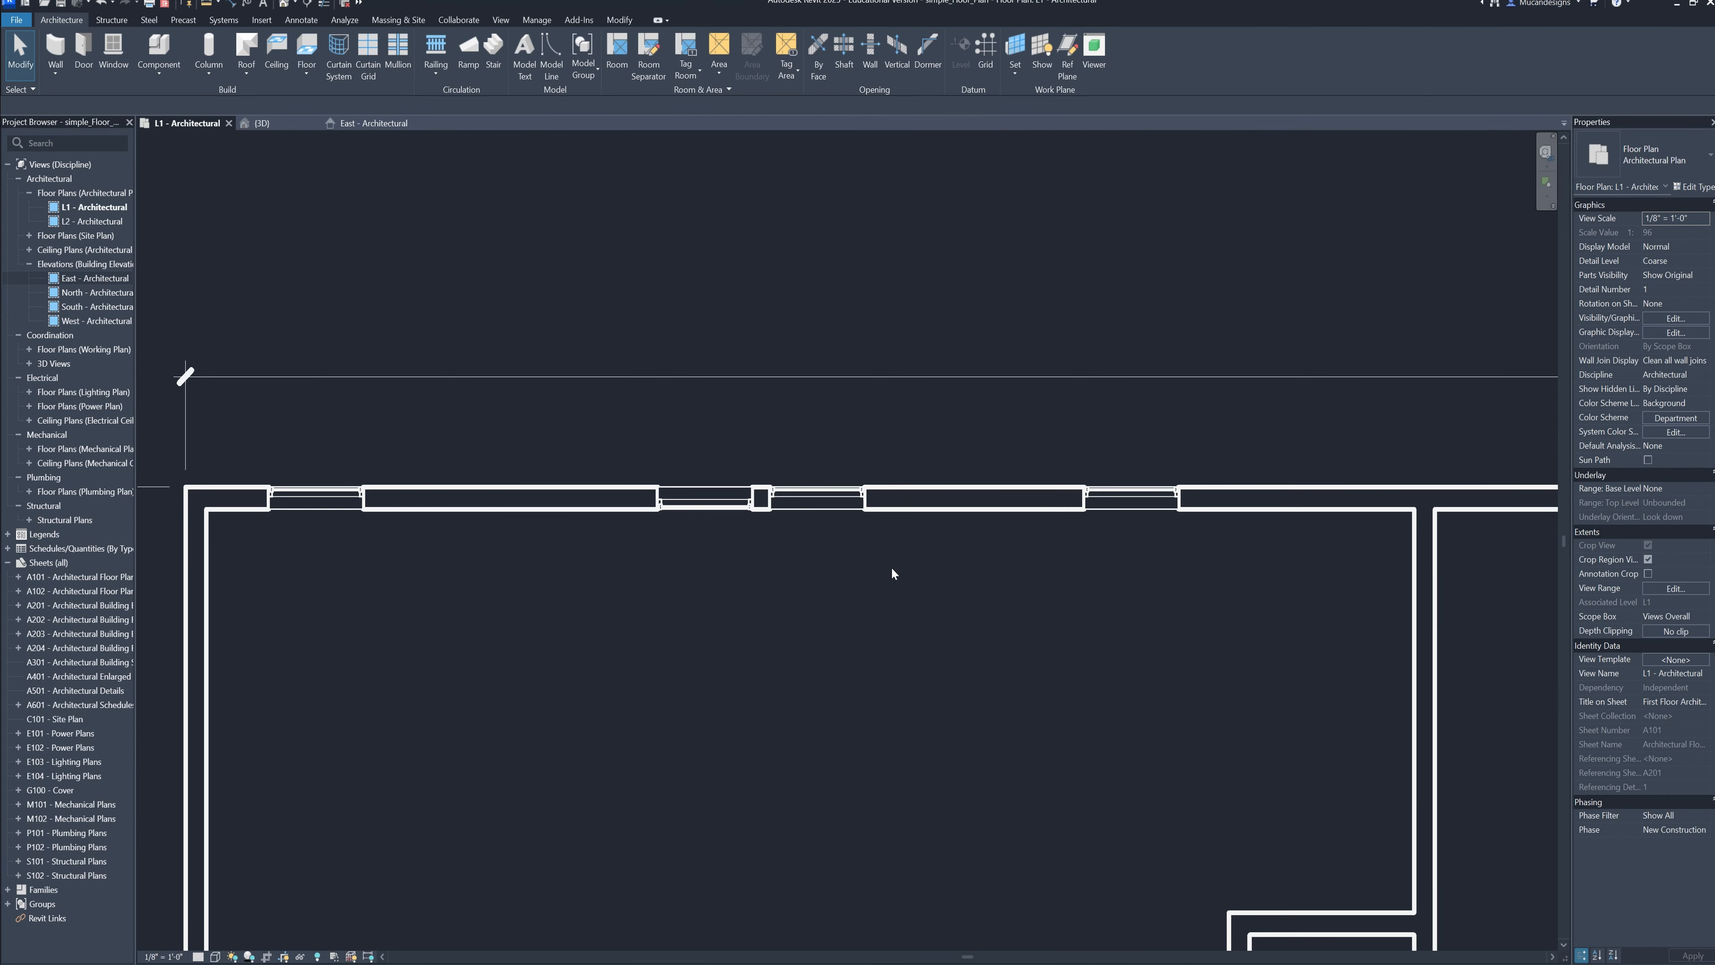
scroll(807, 483, up, 4)
click(808, 484)
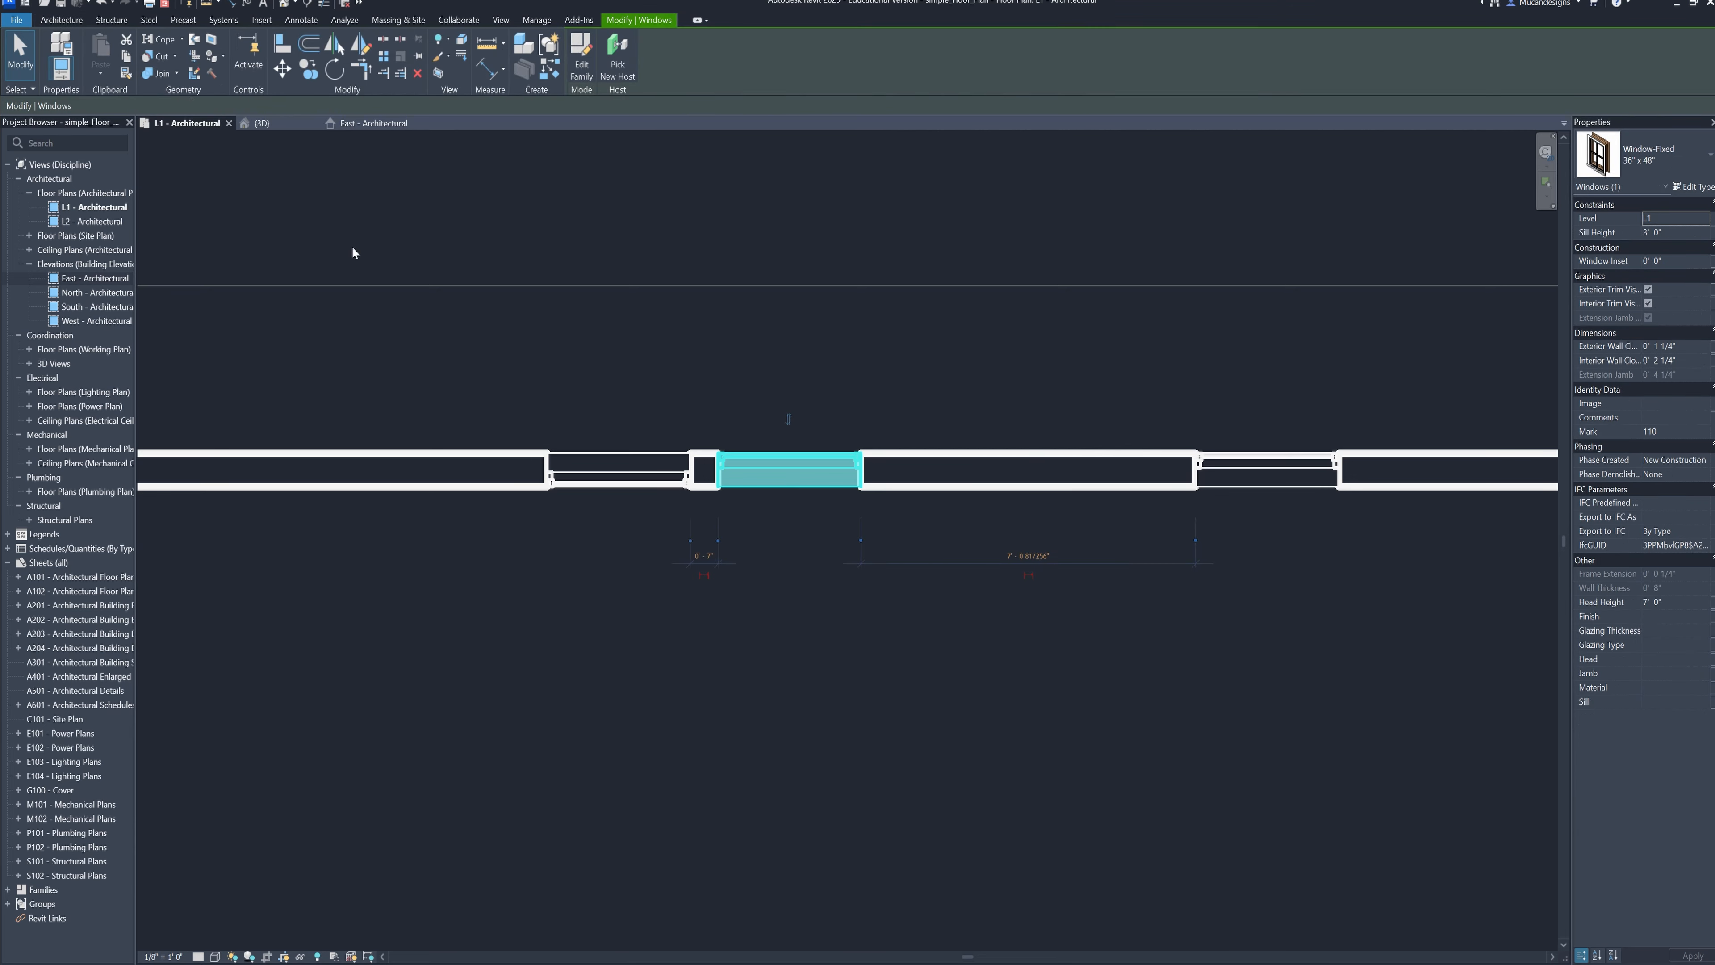
Compare the trim and frames of the two adjoining kitchen windows up close in the 3D view
click(257, 123)
key(Escape)
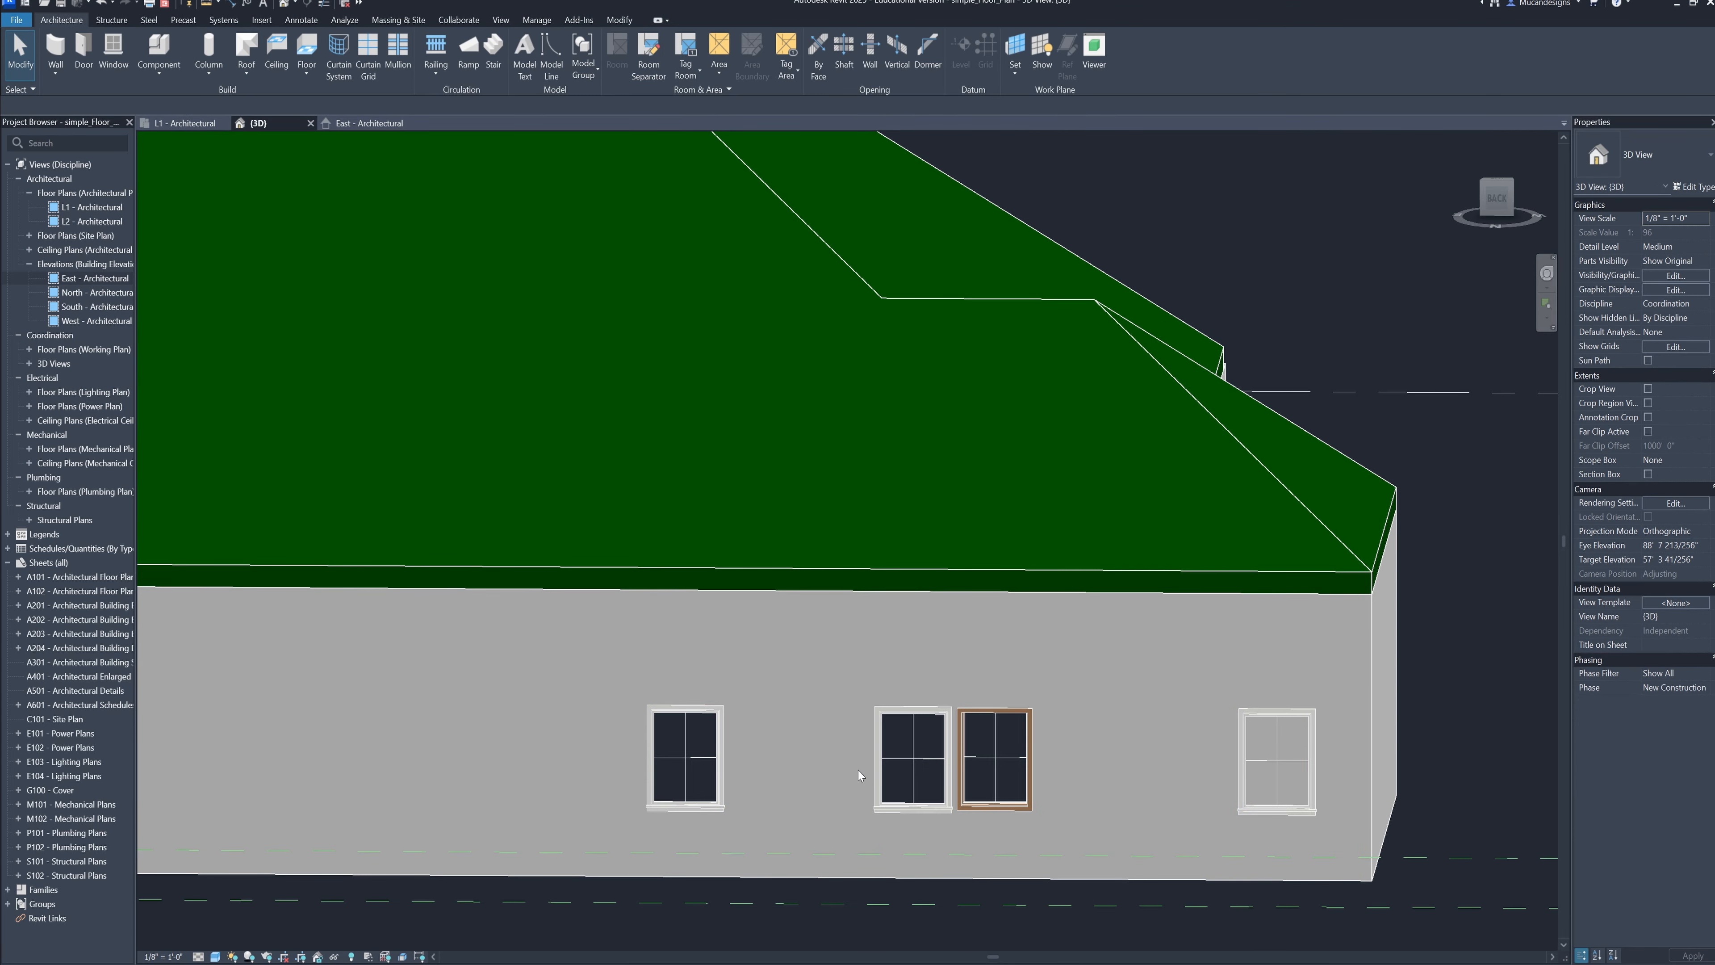
mouse_move(905, 780)
shift+middle_down()
mouse_move(704, 678)
mouse_move(820, 756)
mouse_move(674, 758)
mouse_move(1006, 742)
mouse_move(842, 452)
mouse_move(669, 453)
shift+middle_up()
scroll(787, 739, up, 3)
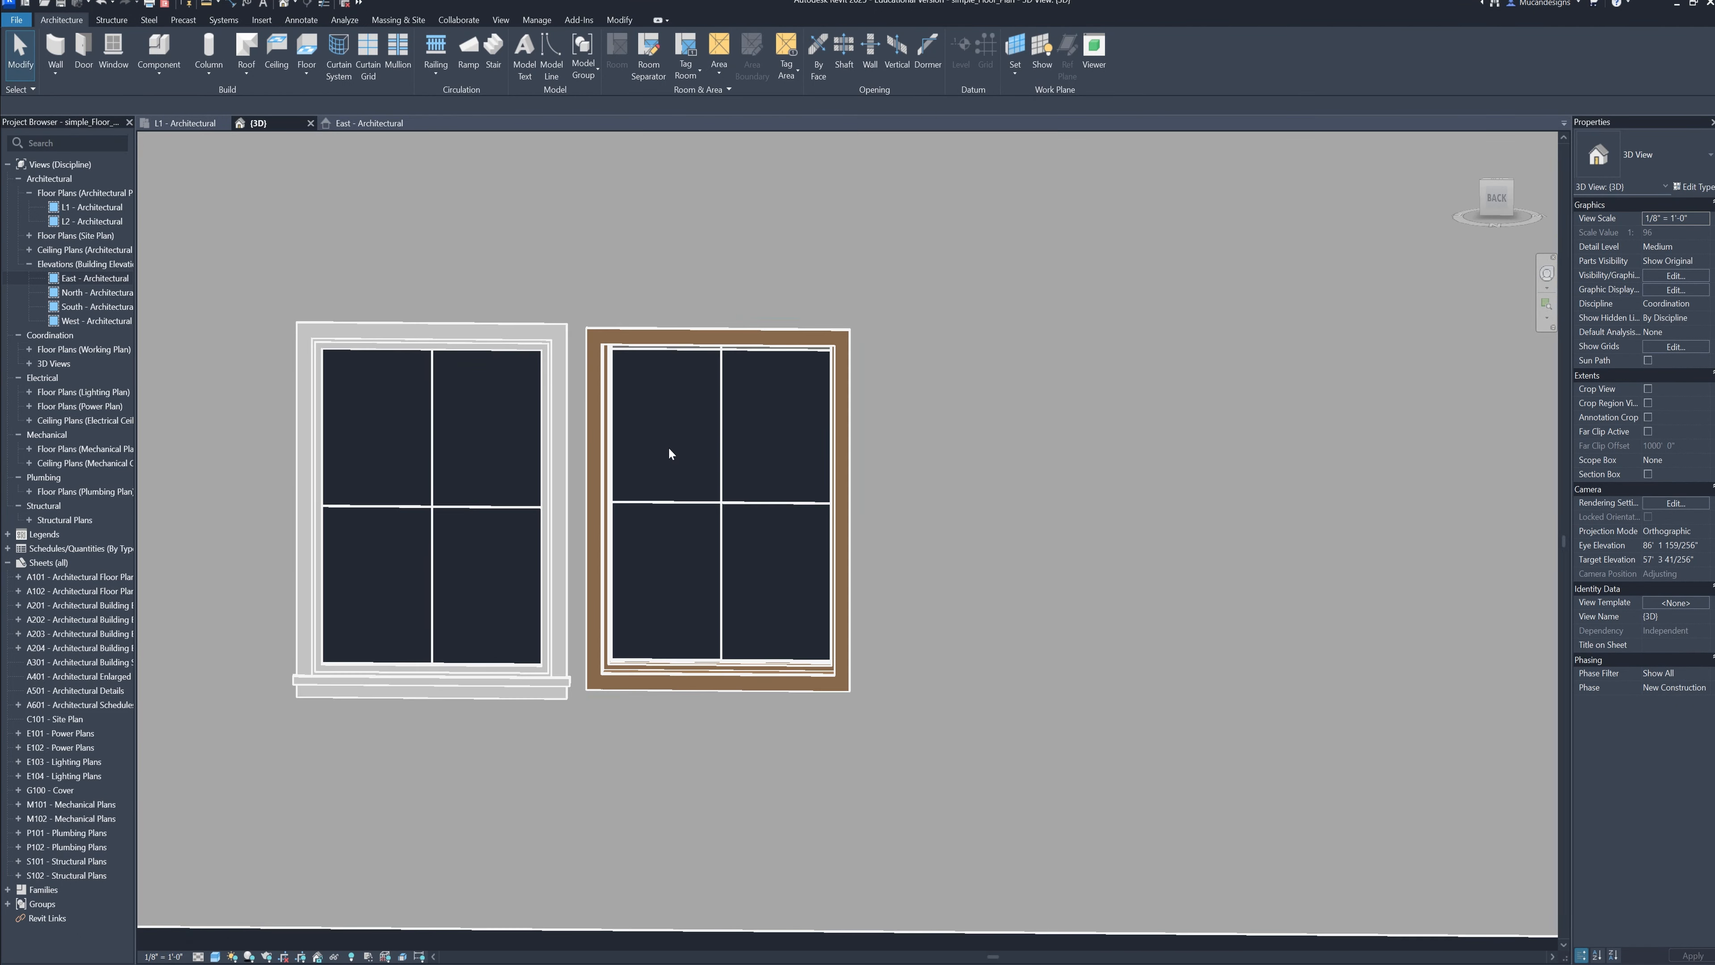
shift+middle_drag(780, 414, 681, 486)
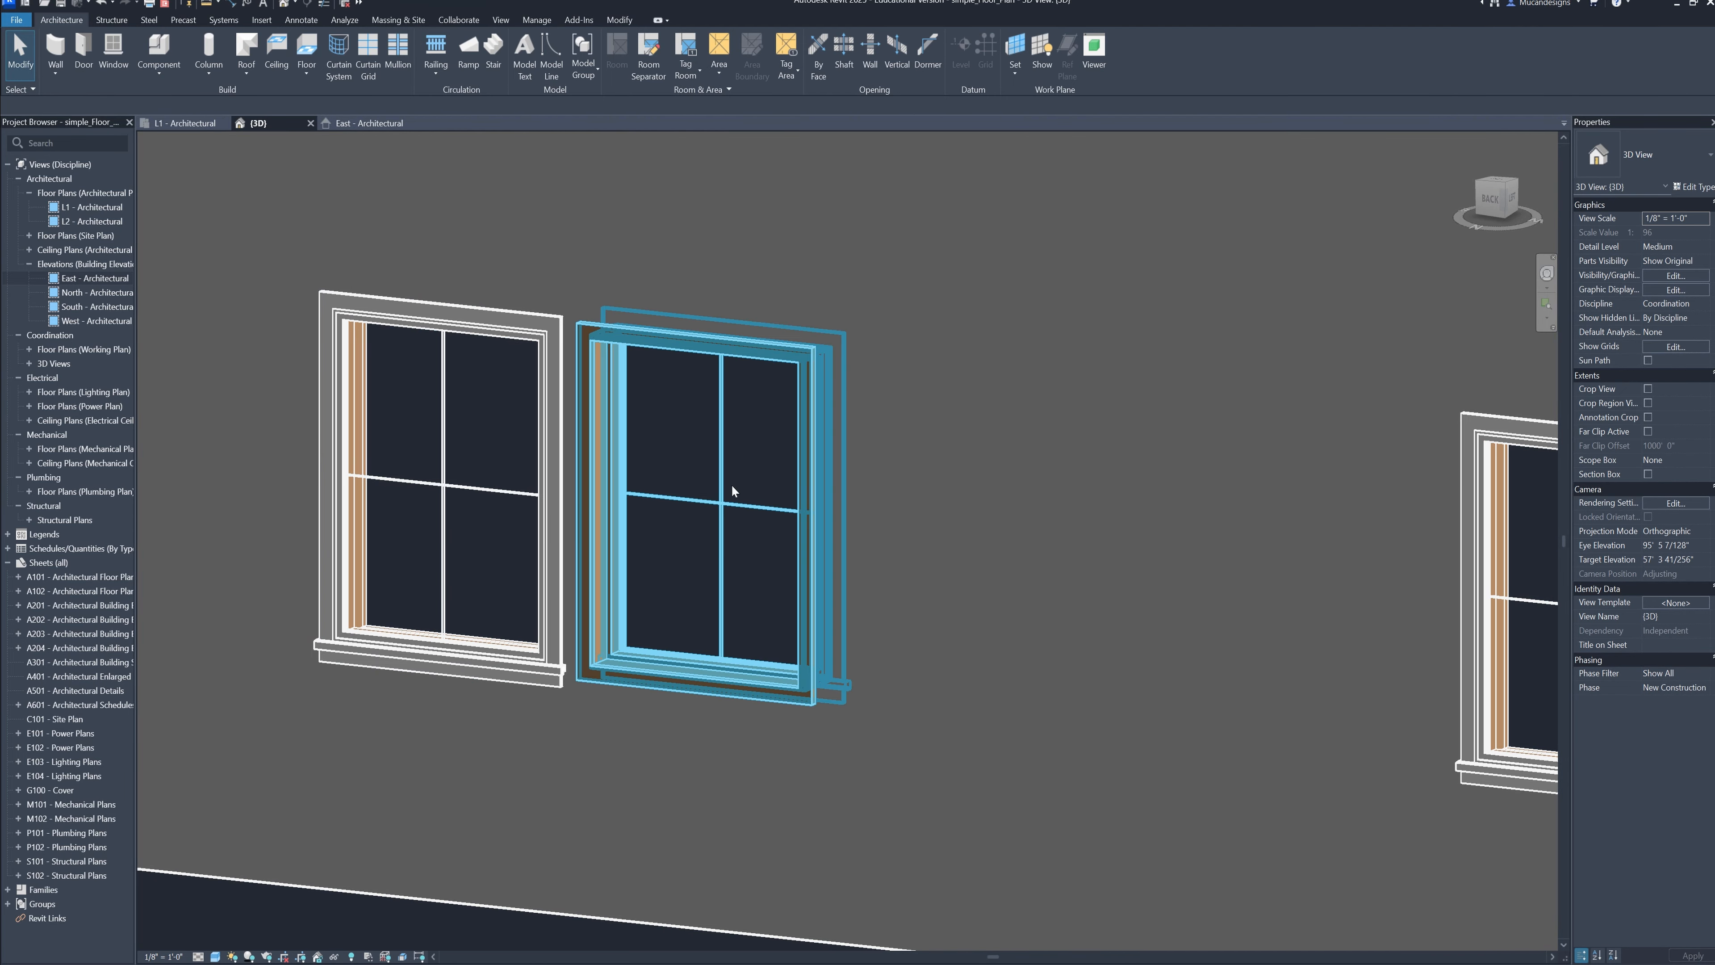
shift+middle_drag(839, 593, 744, 564)
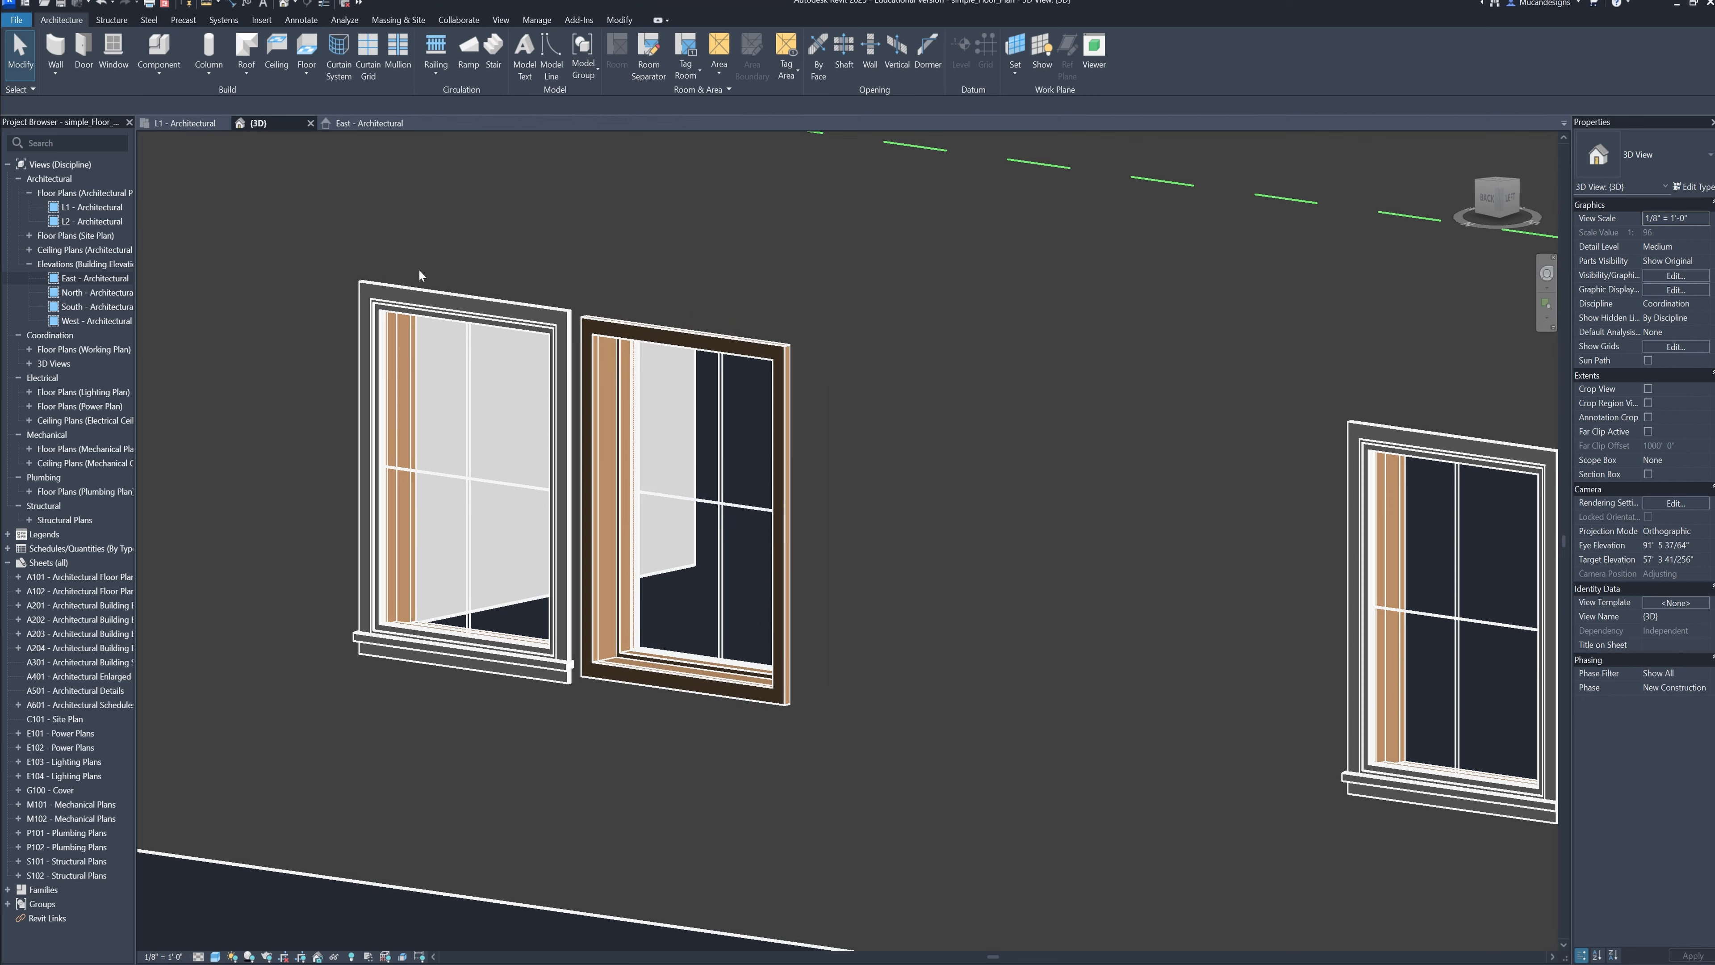
Examine the whole row of back-wall windows in 3D, comparing the brown-framed window with its neighbours
scroll(647, 591, down, 1)
shift+middle_drag(659, 600, 867, 608)
scroll(602, 589, down, 1)
middle_drag(524, 626, 1041, 597)
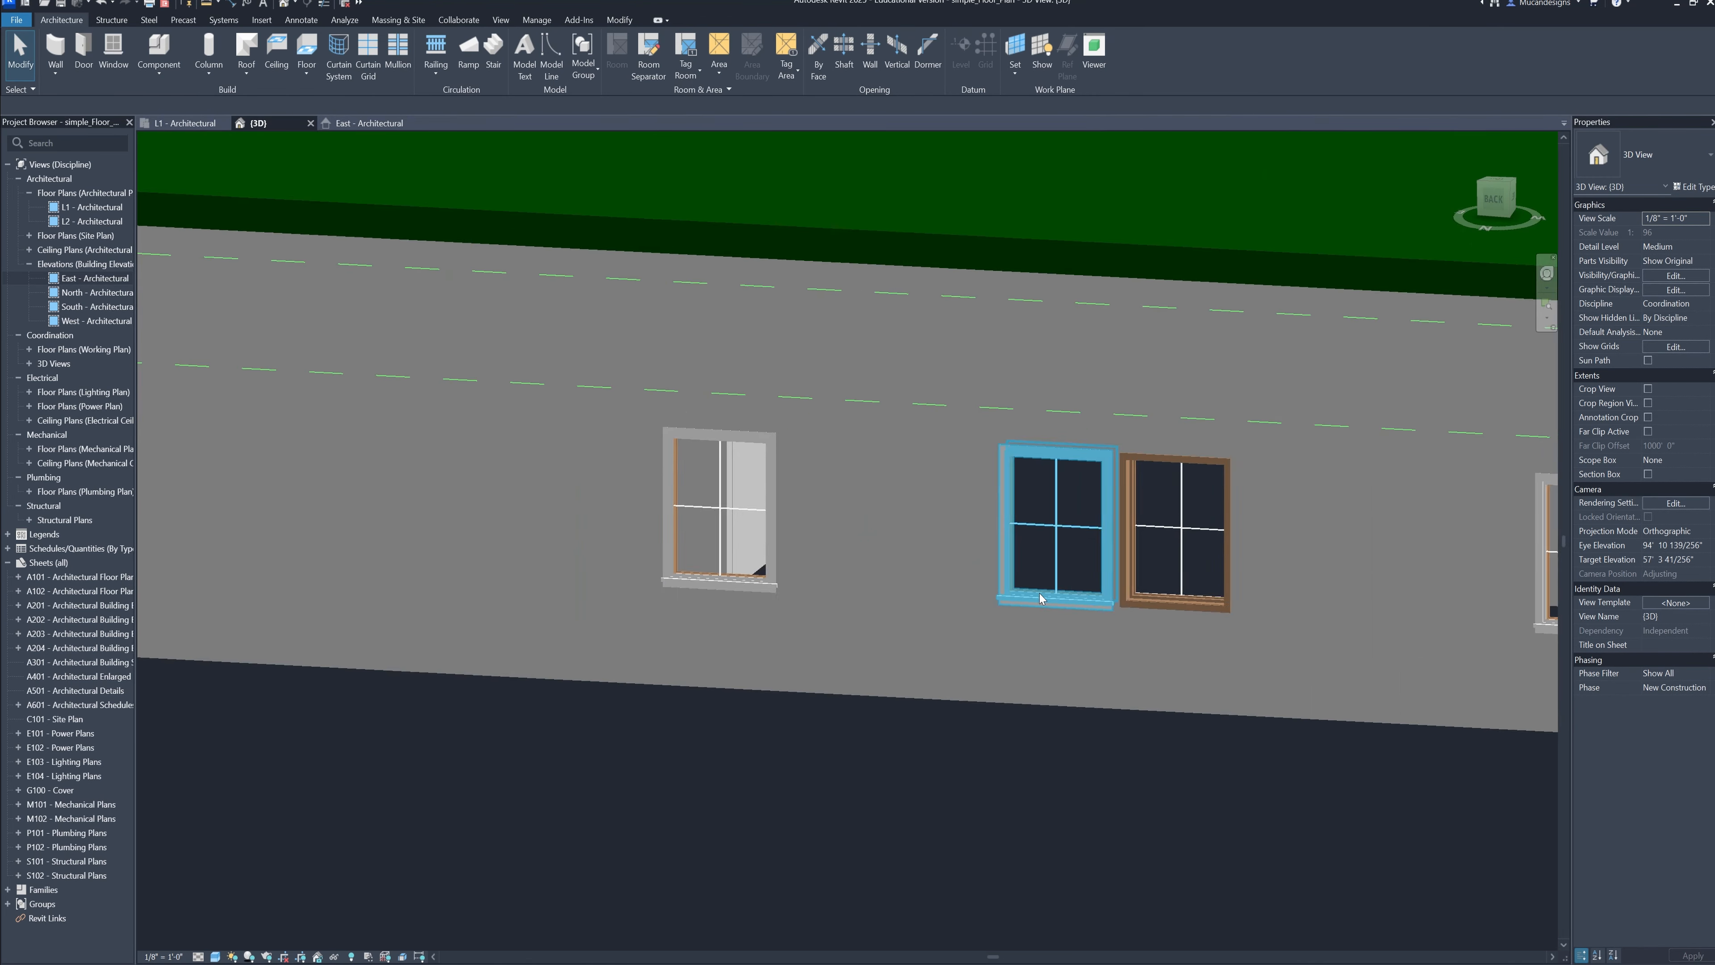
scroll(746, 594, down, 1)
shift+middle_drag(745, 599, 819, 607)
shift+middle_drag(777, 604, 868, 608)
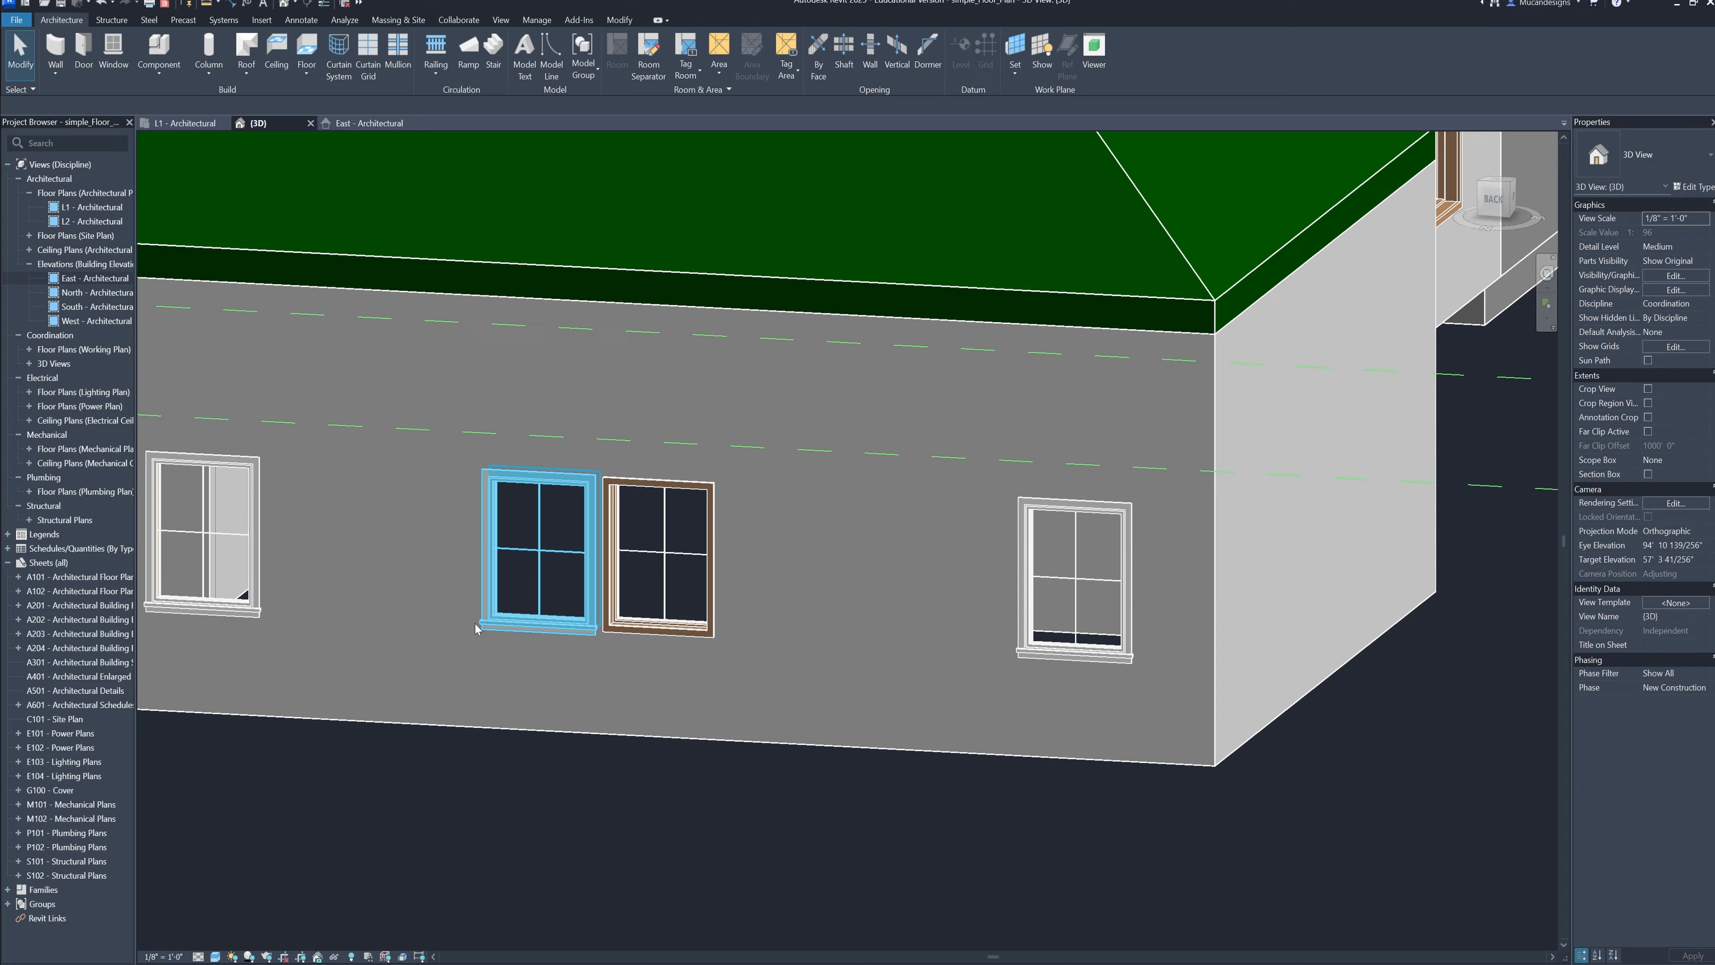
middle_drag(500, 625, 1023, 602)
scroll(716, 597, down, 1)
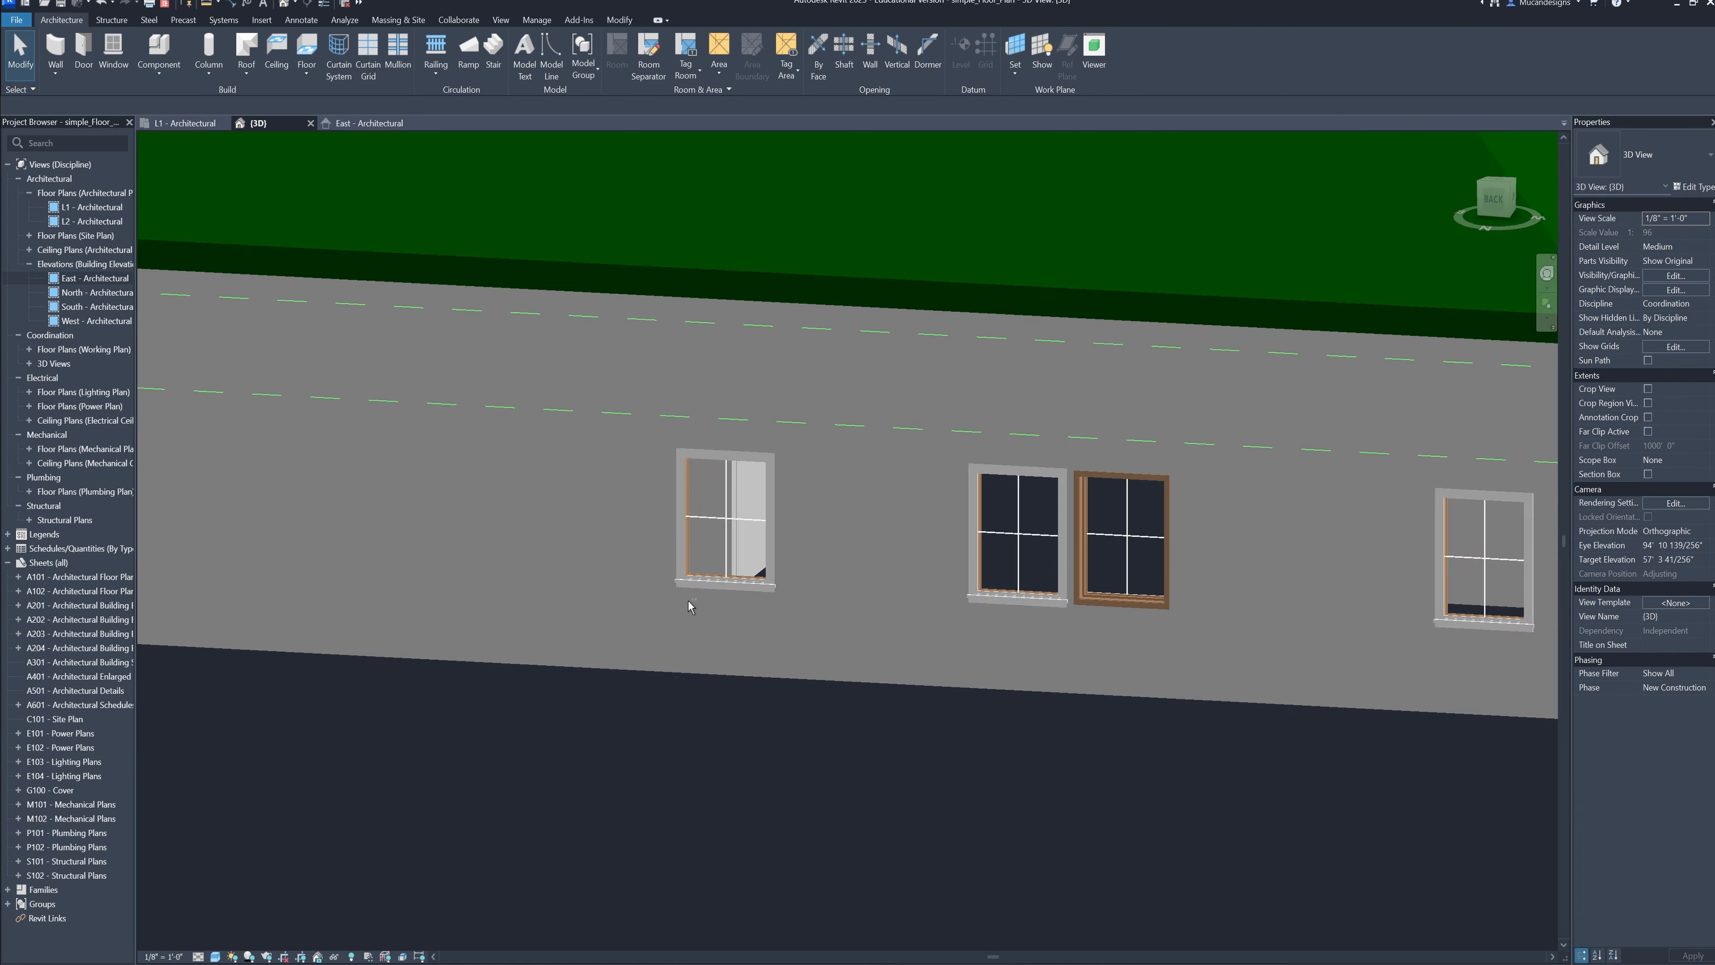
shift+middle_drag(692, 600, 760, 600)
Identify the brown-framed back window by selecting the pair's left window in plan and checking it in the 3D view
click(181, 122)
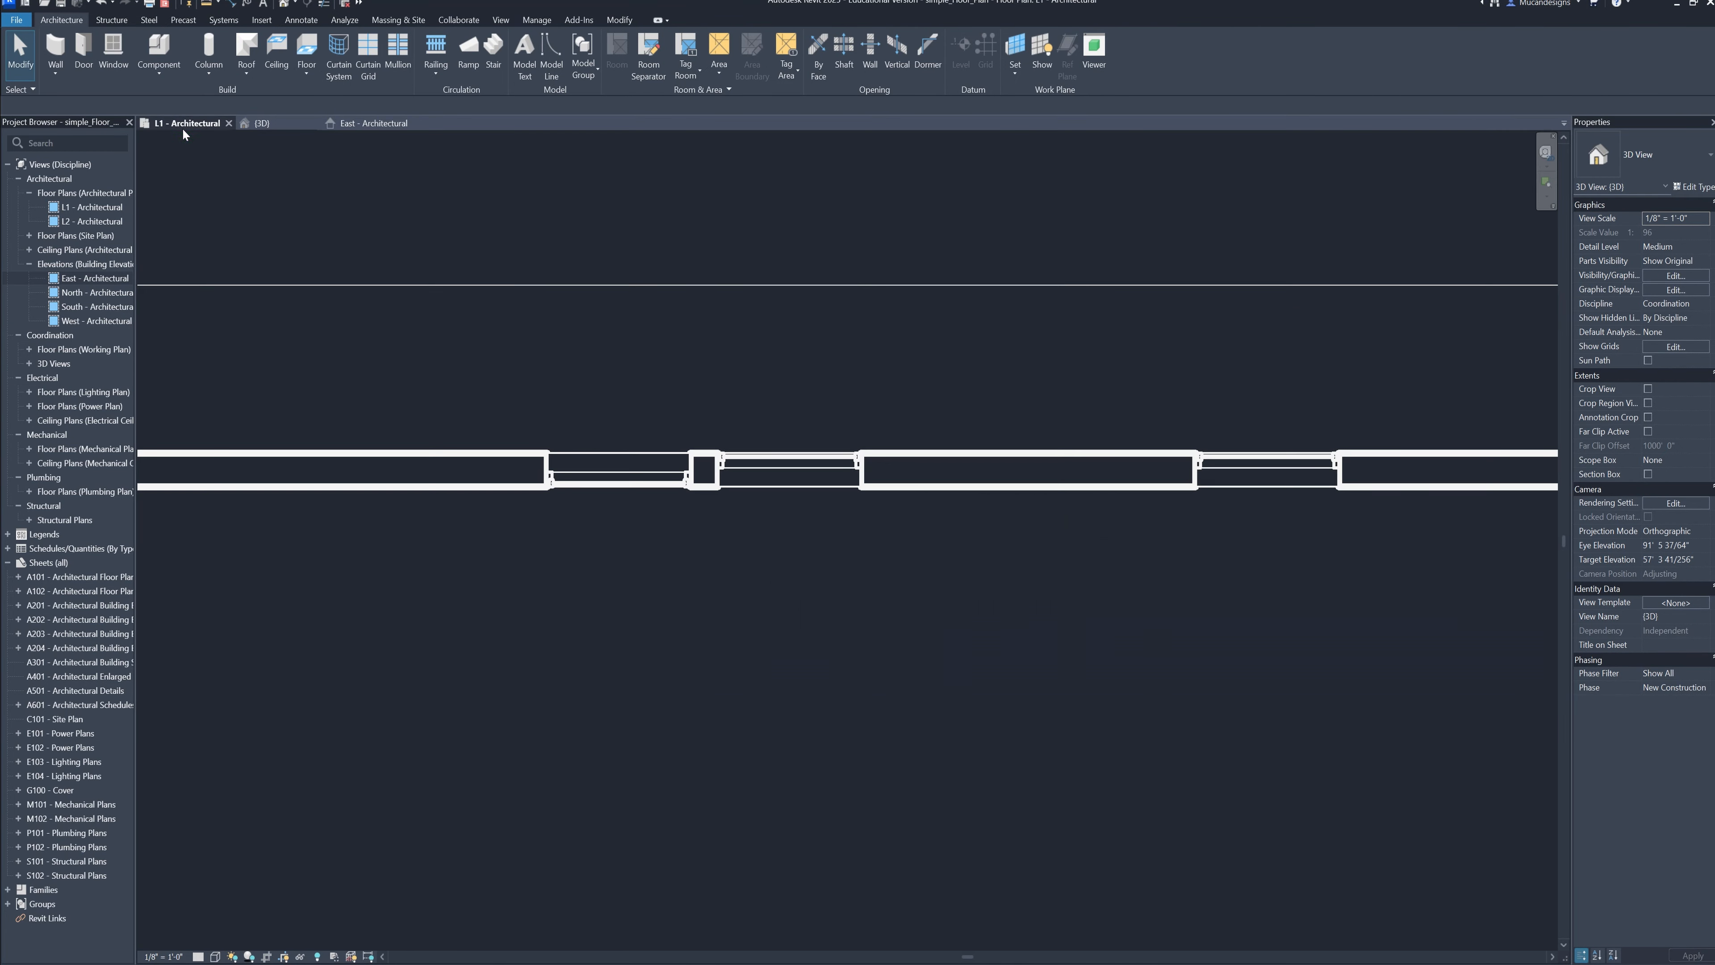
click(611, 517)
click(258, 123)
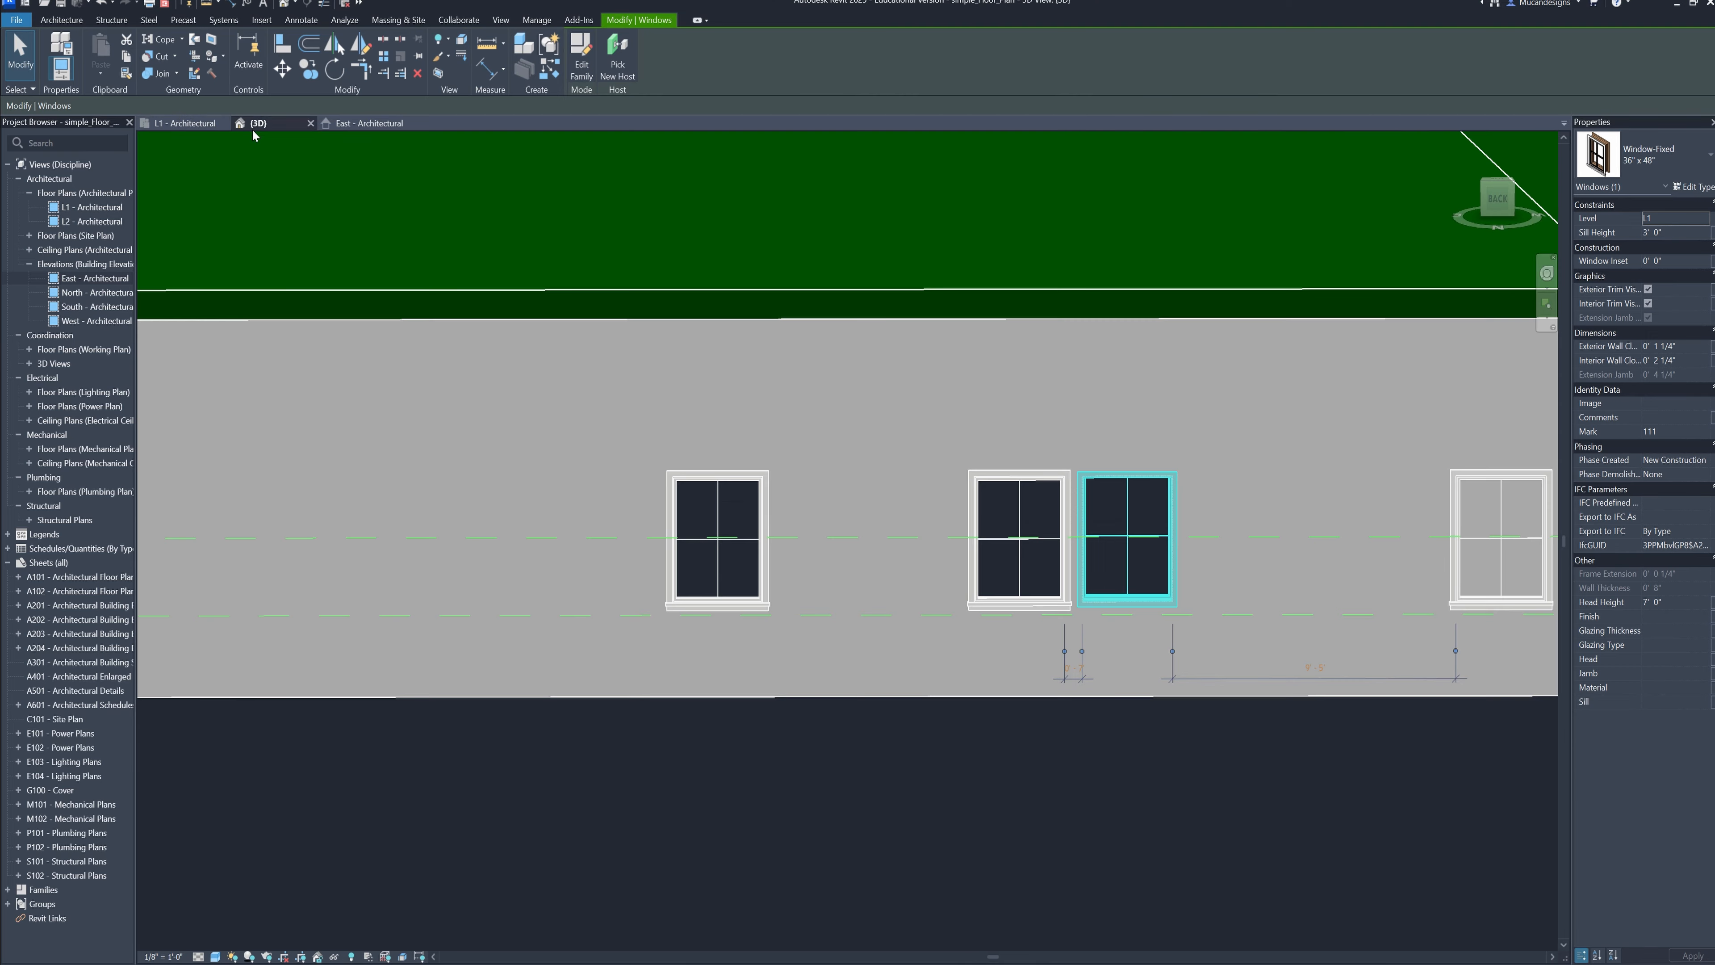
click(802, 816)
Flip the left window of the adjoining kitchen pair in plan so its exterior side faces outward
click(193, 127)
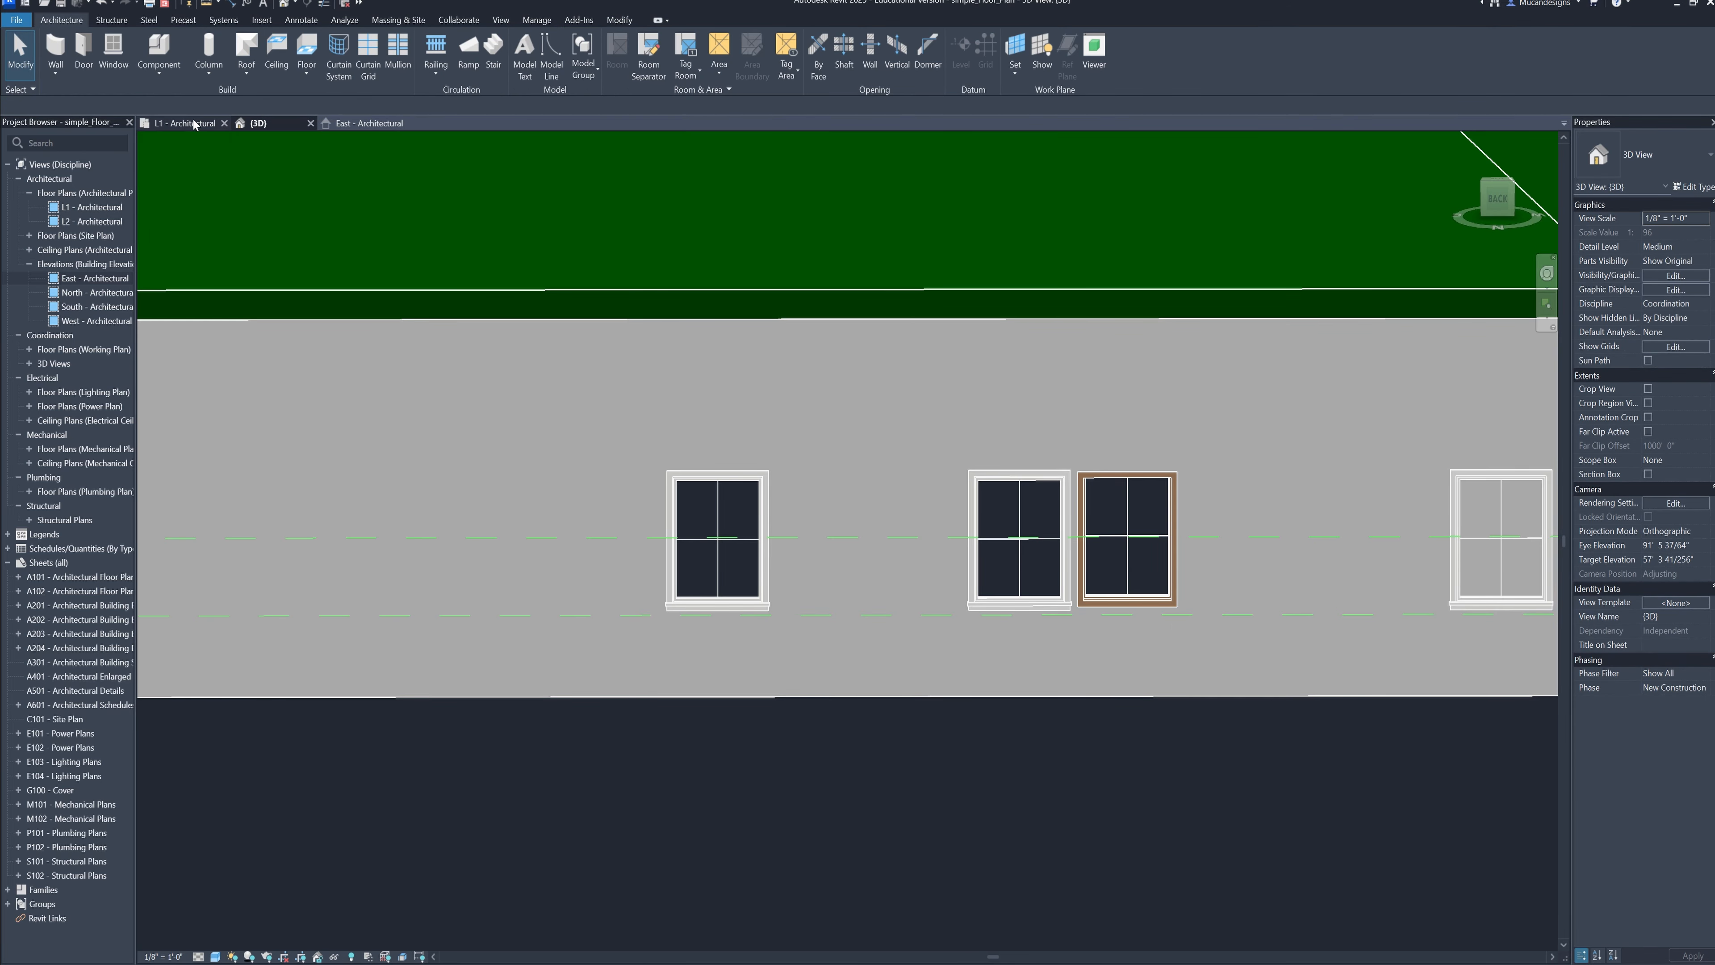
click(570, 516)
click(581, 569)
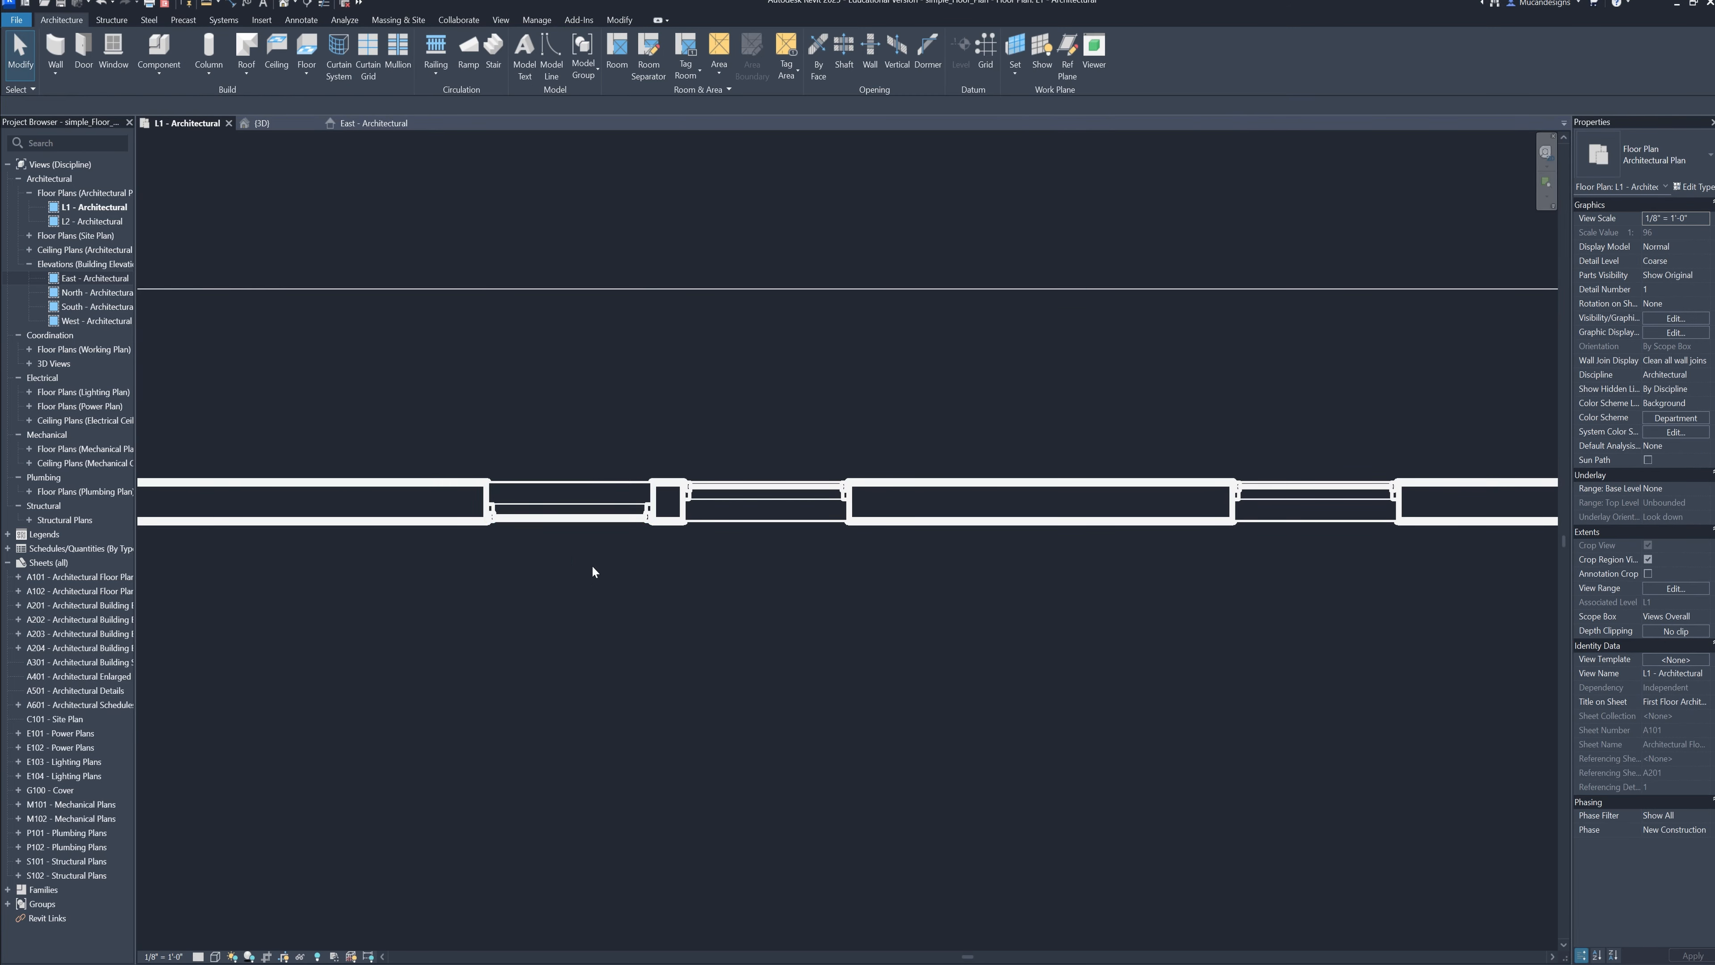
click(577, 512)
click(611, 628)
click(579, 525)
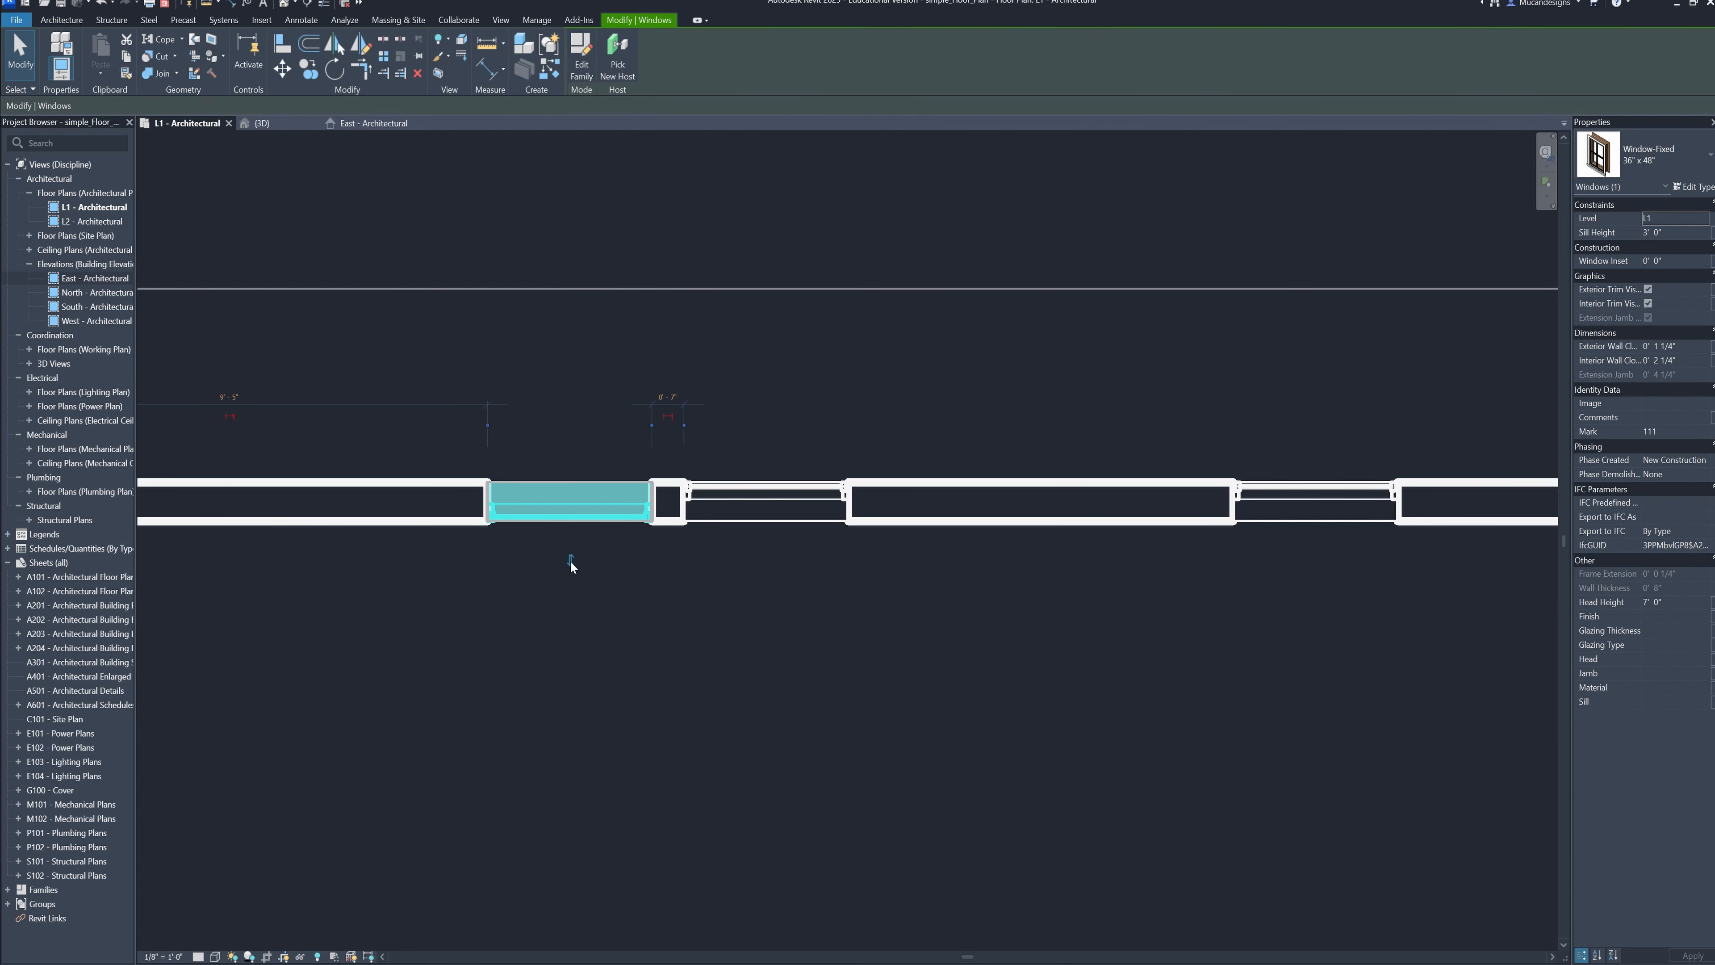
click(604, 633)
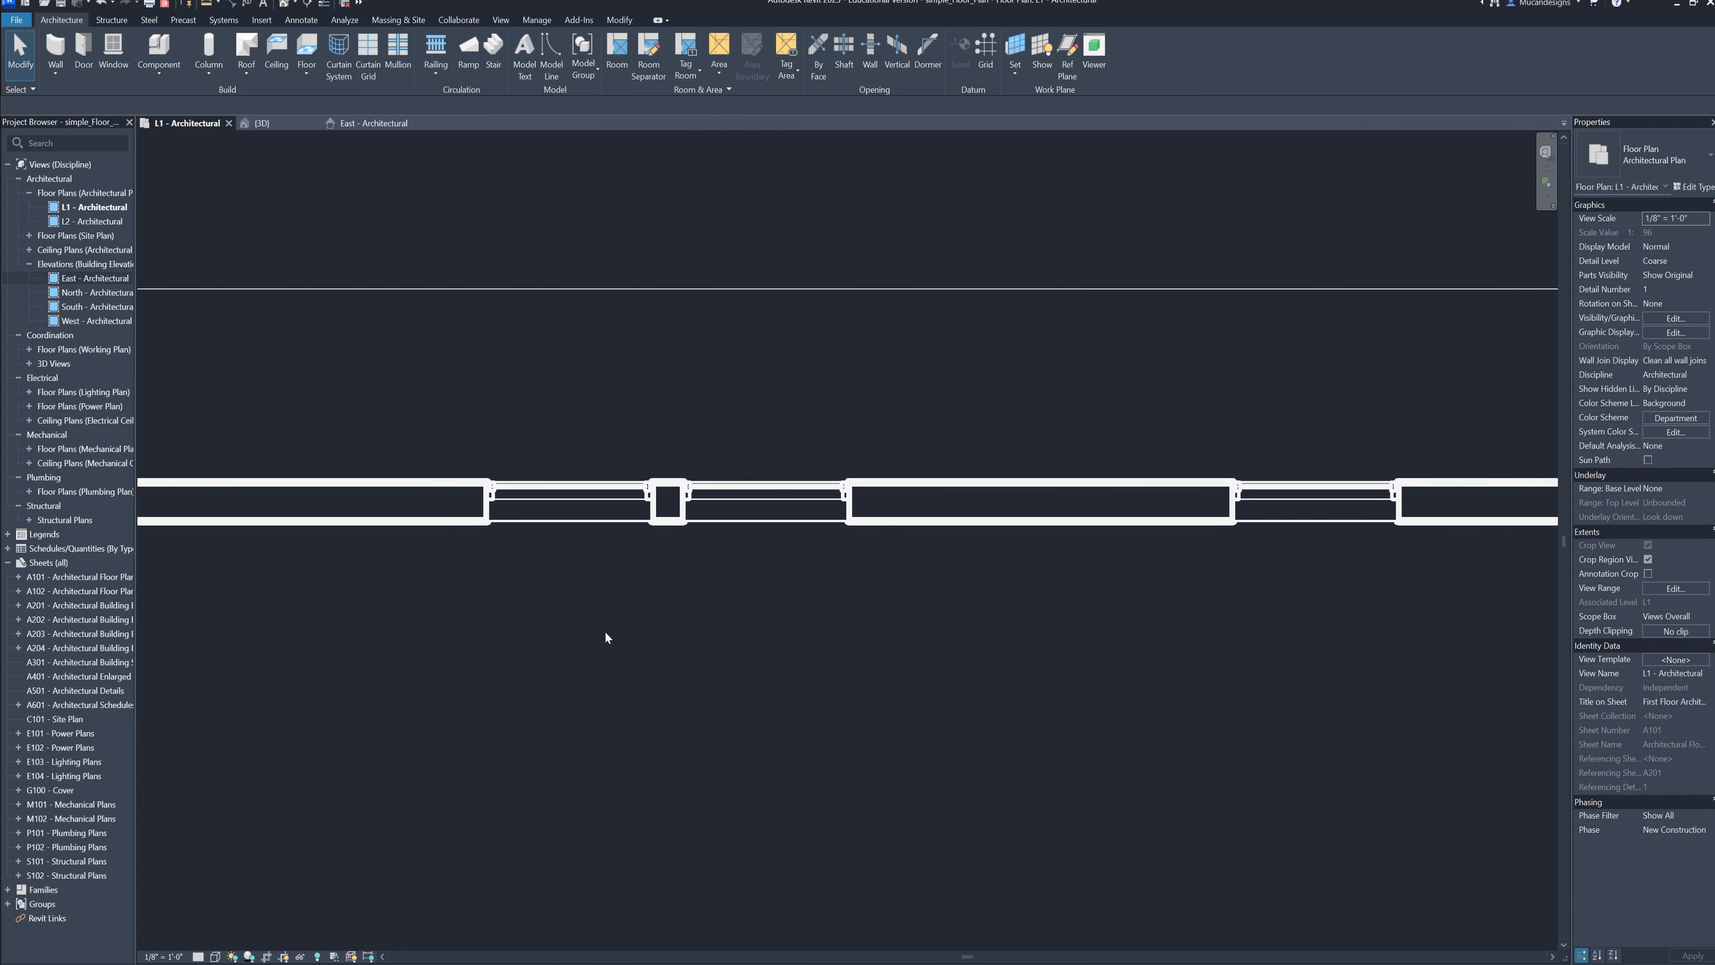
Flip the upper window in the Great Room's left wall so its exterior side faces outward
scroll(902, 599, down, 3)
middle_drag(881, 590, 1069, 572)
scroll(477, 505, down, 3)
middle_drag(472, 505, 716, 196)
middle_drag(832, 913, 676, 334)
scroll(696, 659, up, 3)
scroll(786, 627, up, 2)
middle_drag(786, 627, 872, 619)
scroll(780, 419, up, 1)
middle_drag(798, 430, 753, 473)
scroll(838, 449, up, 1)
click(776, 481)
click(889, 494)
scroll(778, 495, up, 2)
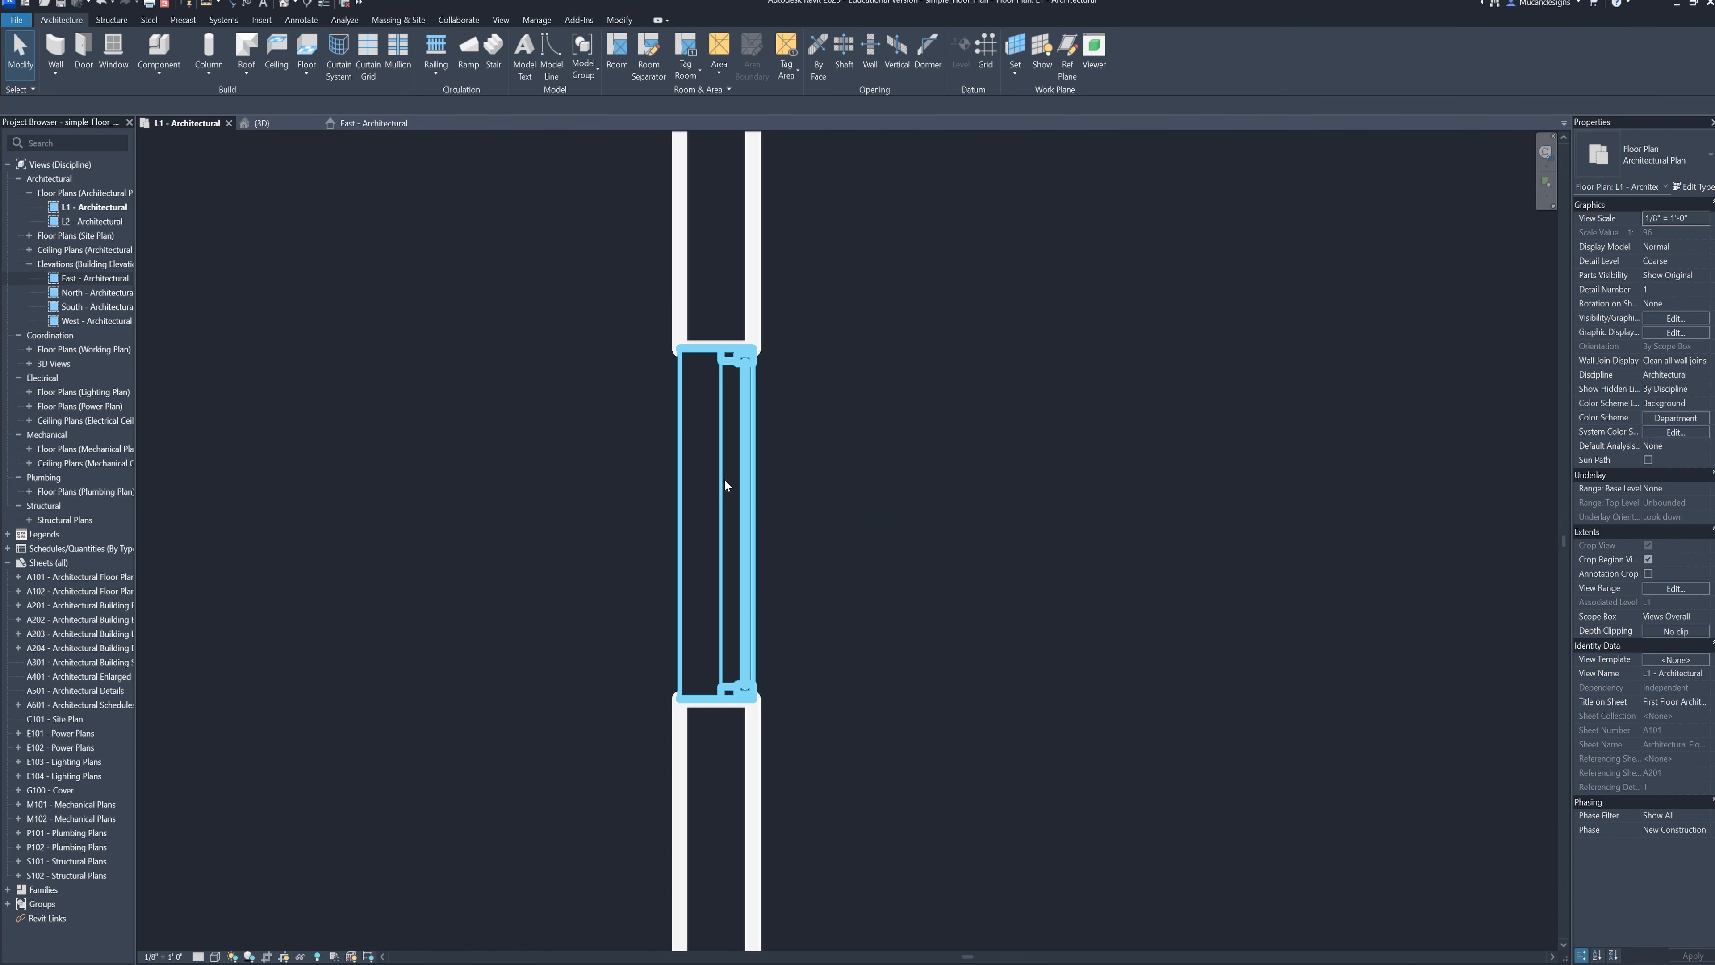
click(725, 480)
key(space)
click(844, 604)
Flip the middle window in the Great Room's left wall so its exterior side faces outward
scroll(844, 604, down, 6)
middle_drag(837, 584, 746, 223)
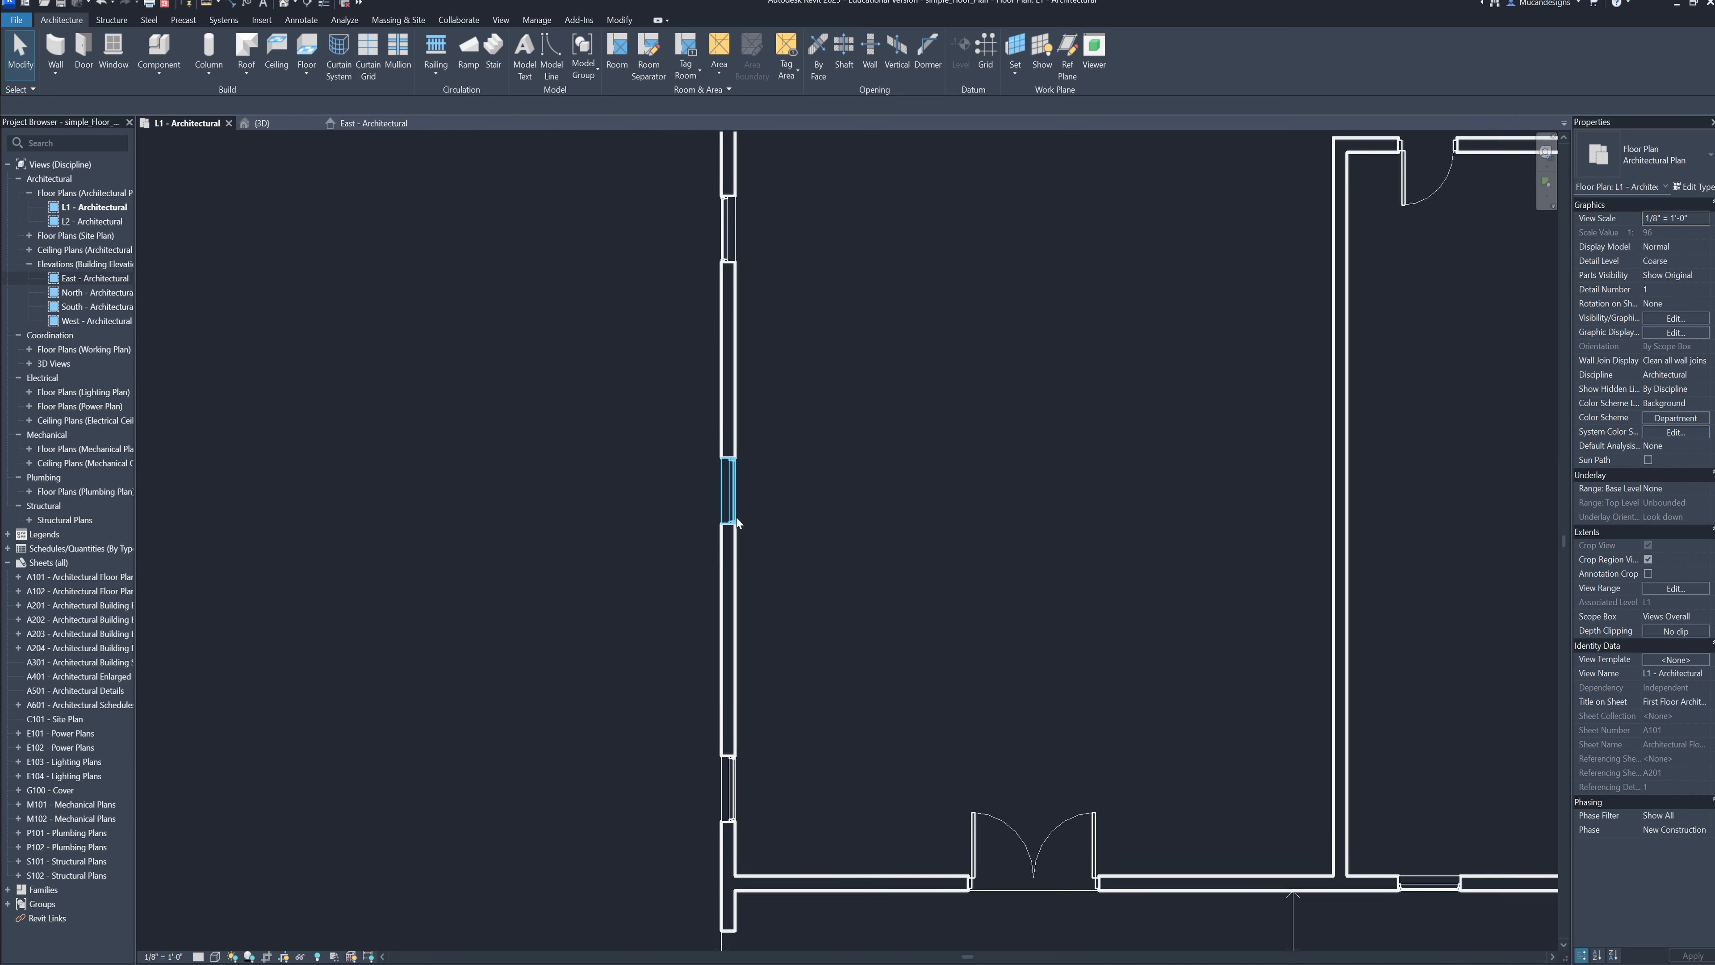
scroll(738, 510, up, 6)
click(732, 497)
key(space)
click(800, 638)
Flip the lowest window in the Great Room's left wall, near the front corner, to face outward
scroll(802, 646, down, 4)
middle_drag(802, 646, 778, 226)
scroll(759, 568, up, 1)
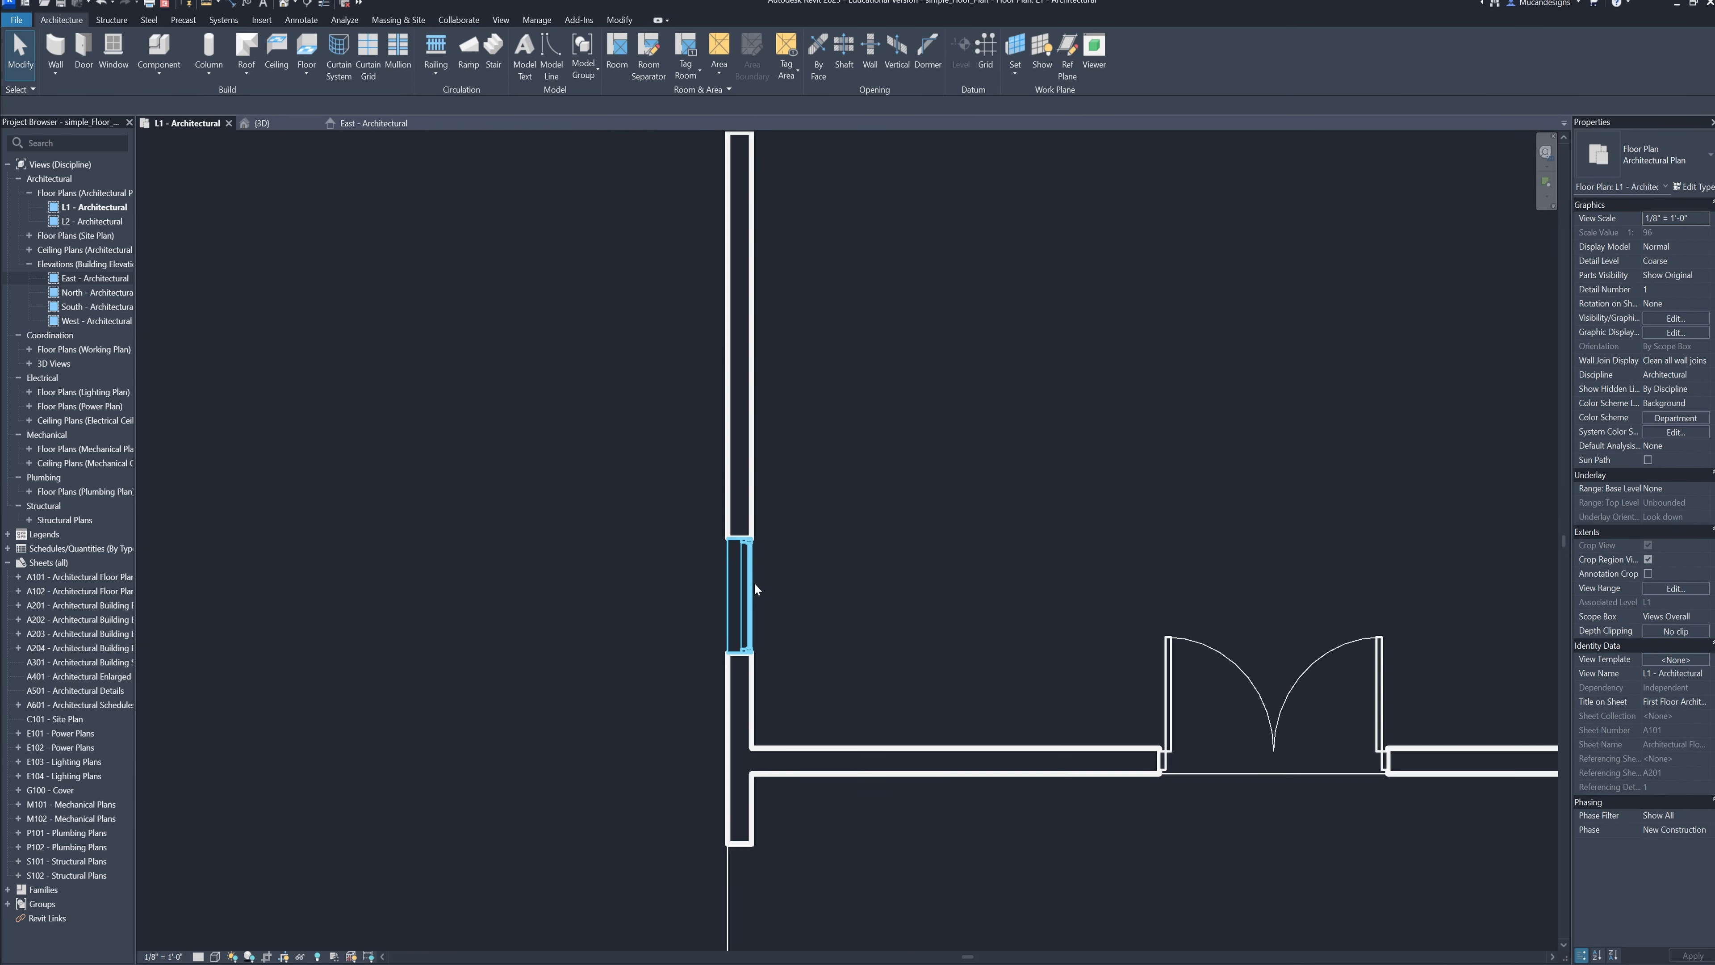
click(753, 582)
key(space)
scroll(804, 618, down, 3)
Flip Bedroom 2's rightmost front window and Bedroom 1's front-wall windows so their exterior sides face outward
middle_drag(807, 620, 688, 314)
scroll(760, 476, down, 3)
scroll(1178, 414, up, 4)
middle_drag(1178, 414, 959, 585)
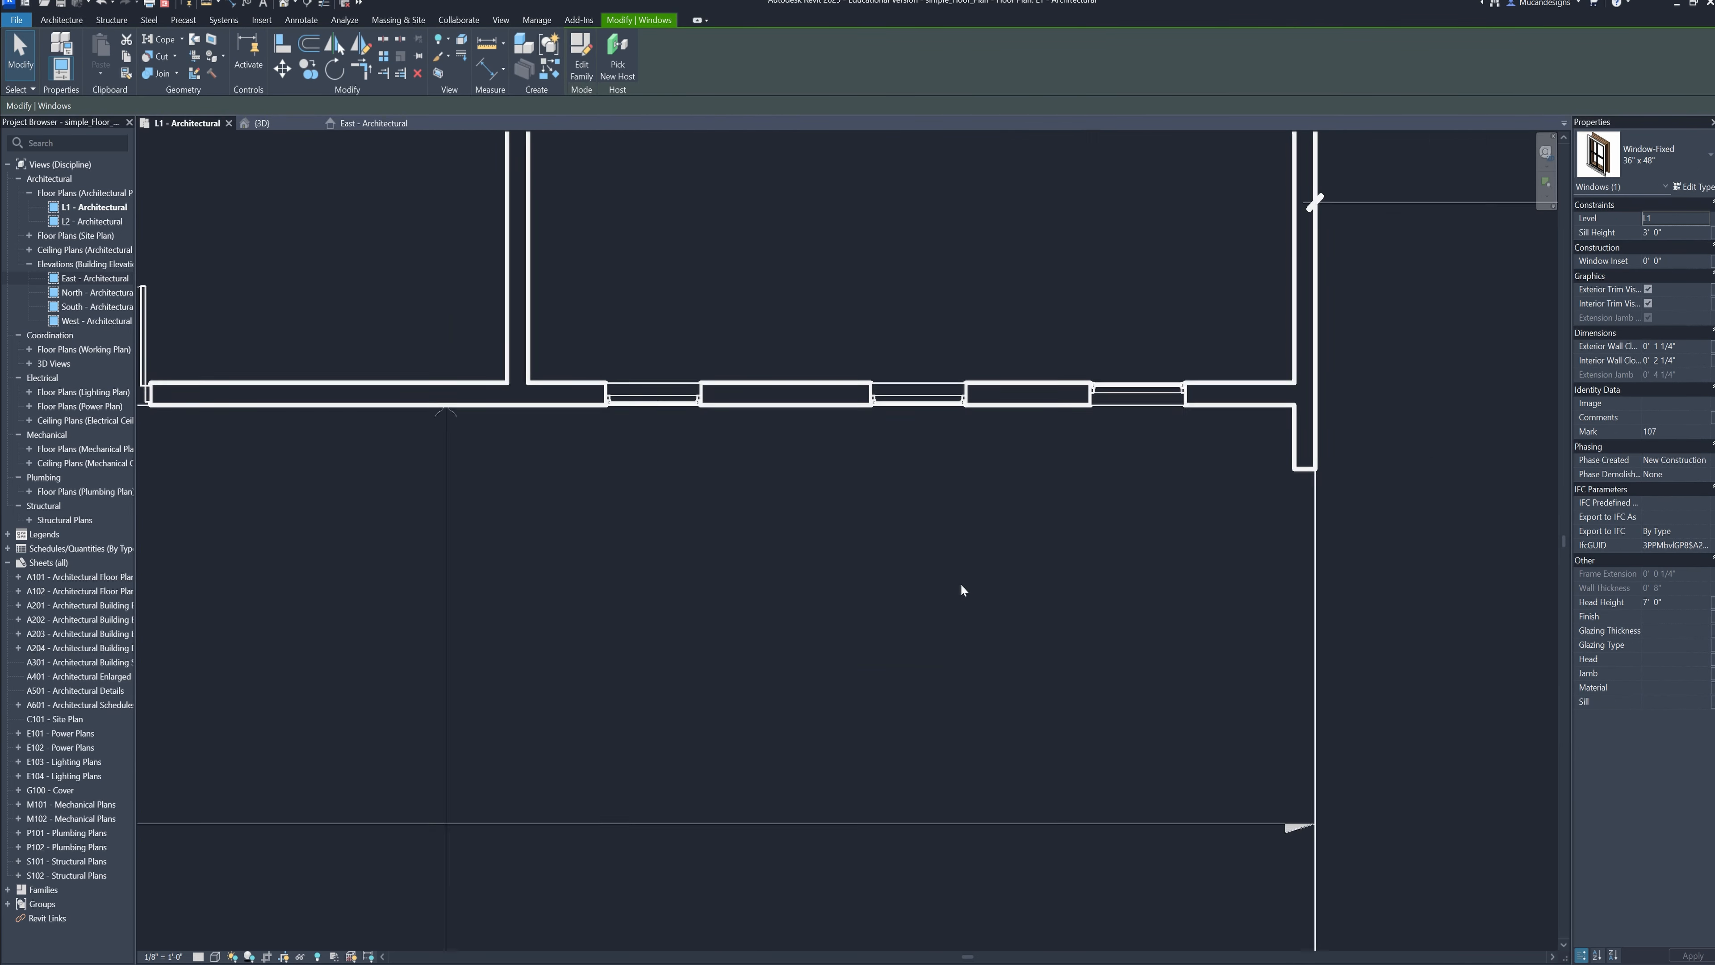
scroll(695, 442, up, 2)
middle_drag(695, 441, 735, 529)
middle_drag(1164, 494, 710, 605)
scroll(710, 605, down, 3)
key(Escape)
middle_drag(912, 379, 907, 713)
scroll(908, 713, down, 1)
middle_drag(894, 338, 877, 574)
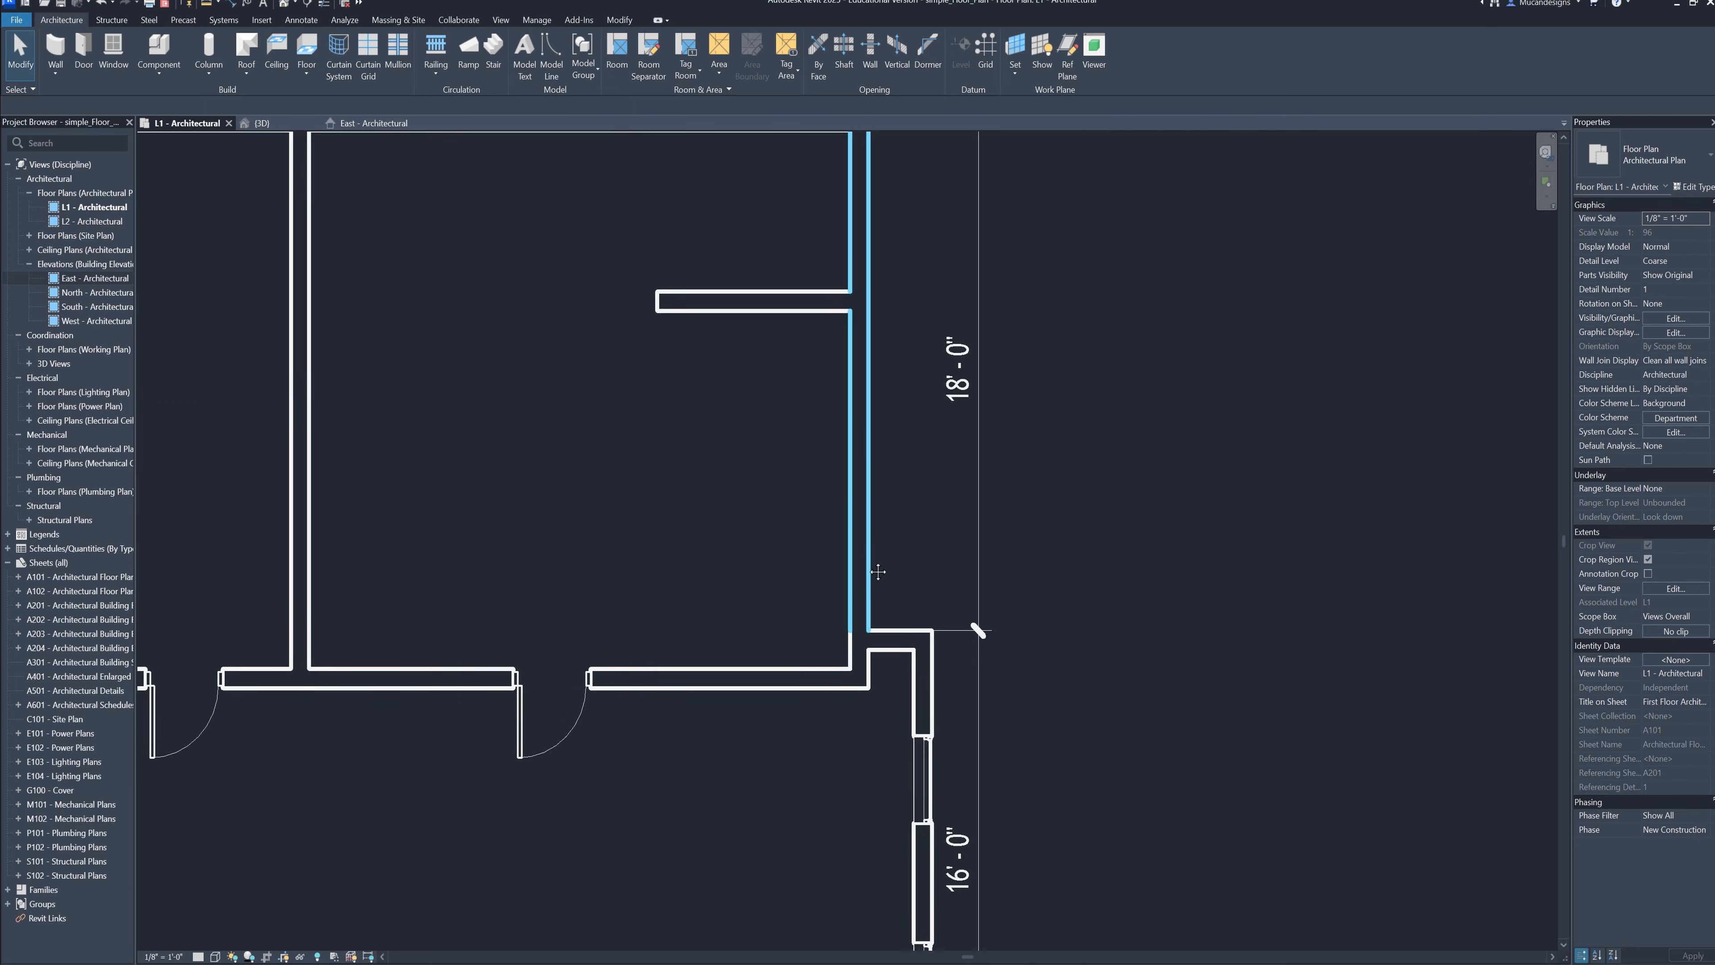
Check the remaining windows in the floor plan, and examine the front-wall windows in the 3D view
middle_drag(465, 378, 905, 492)
scroll(905, 491, down, 5)
middle_drag(379, 520, 553, 506)
scroll(851, 447, up, 1)
scroll(632, 332, down, 2)
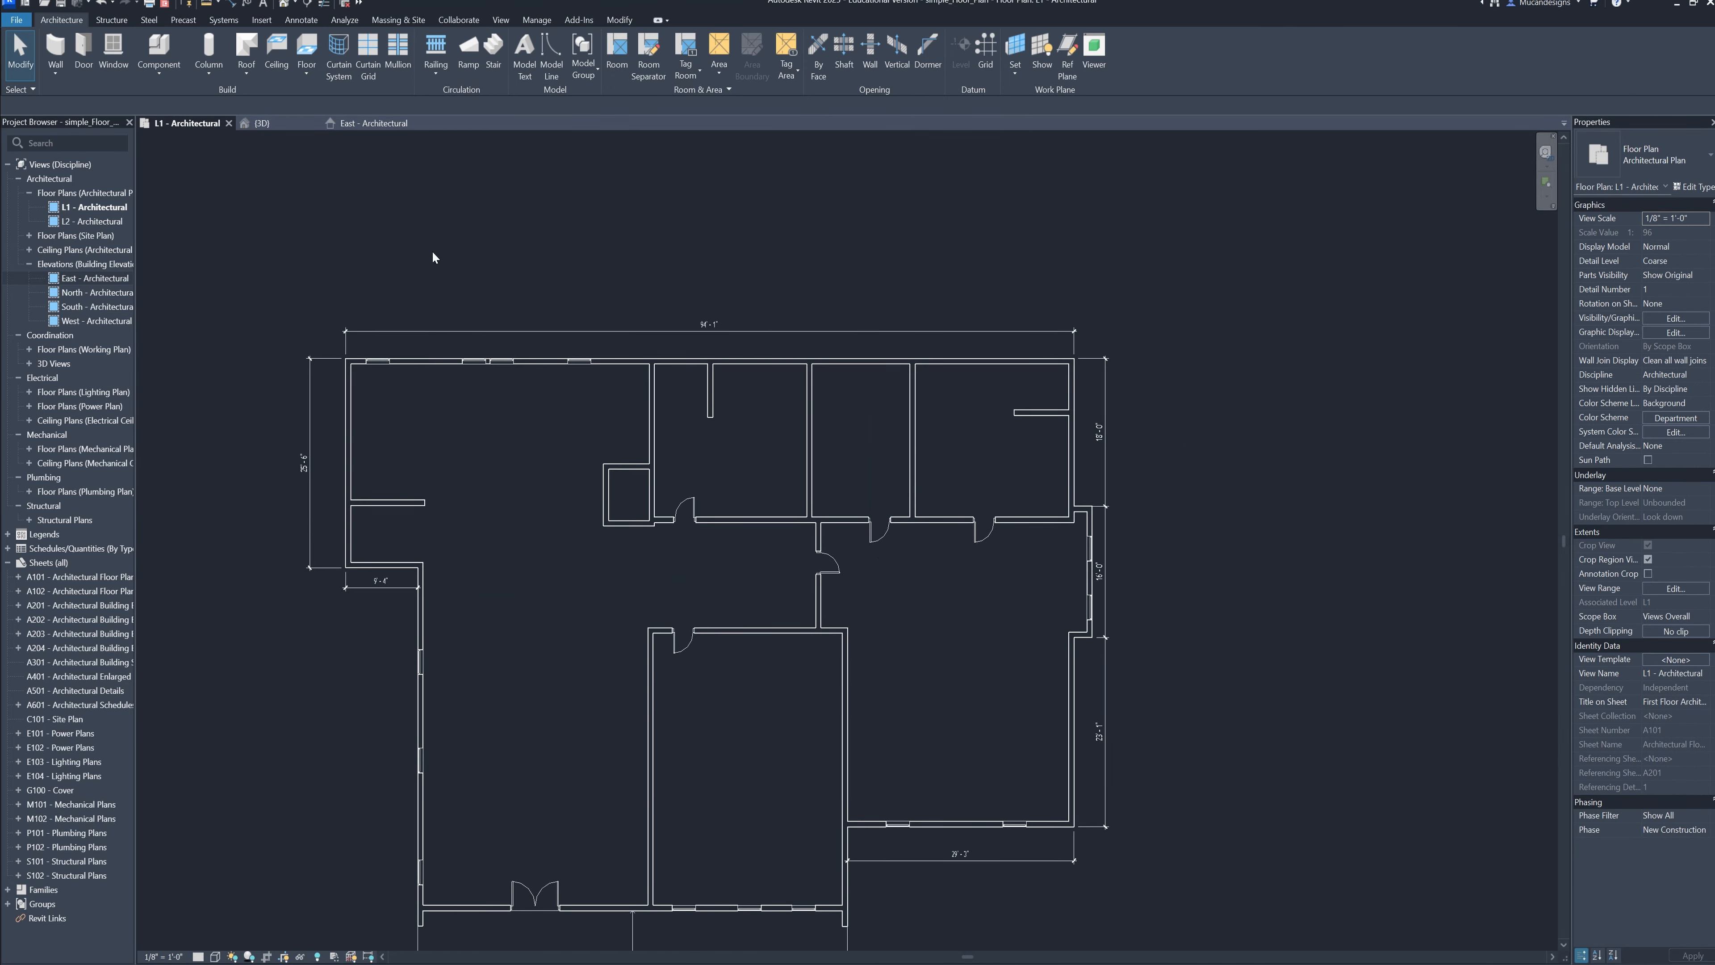
click(261, 122)
scroll(602, 433, down, 4)
middle_drag(863, 579, 642, 618)
scroll(956, 602, down, 3)
scroll(968, 563, up, 3)
shift+middle_drag(1161, 553, 905, 619)
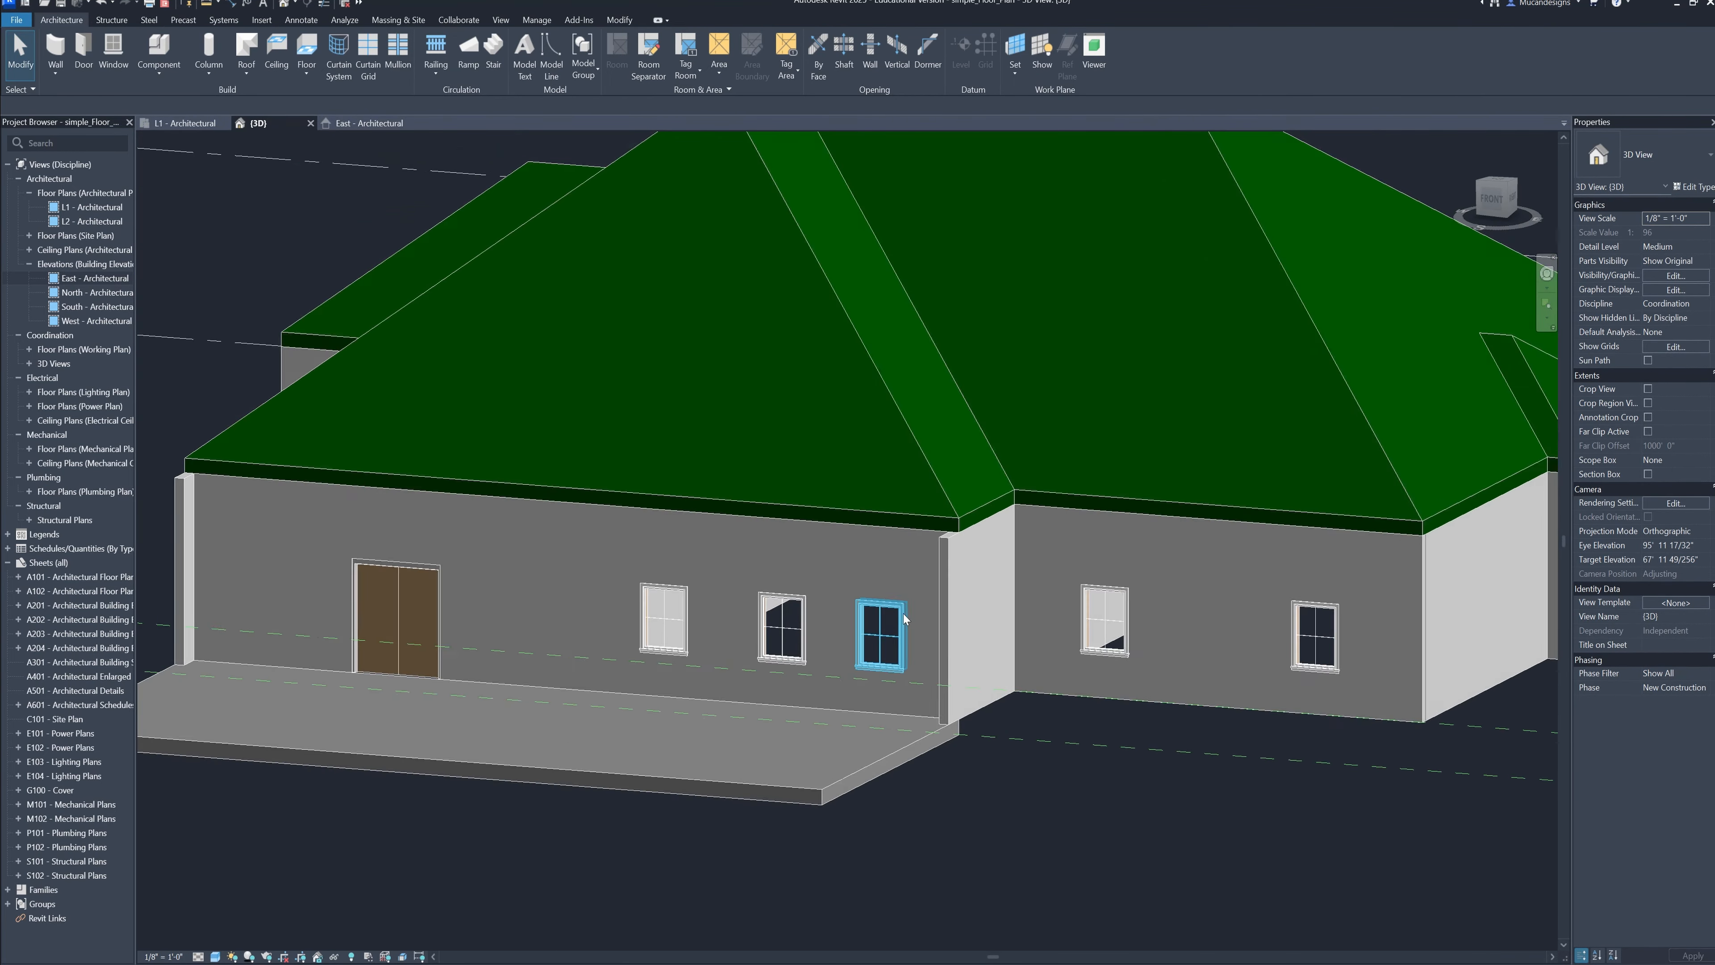
Examine the house from the front and left side in 3D, checking the window orientation along both walls
middle_drag(1323, 635, 1421, 832)
scroll(1036, 660, down, 1)
scroll(1121, 738, down, 1)
shift+middle_drag(819, 746, 1445, 714)
shift+middle_drag(765, 739, 716, 689)
shift+middle_drag(499, 679, 574, 683)
shift+middle_drag(574, 683, 945, 736)
scroll(853, 781, up, 4)
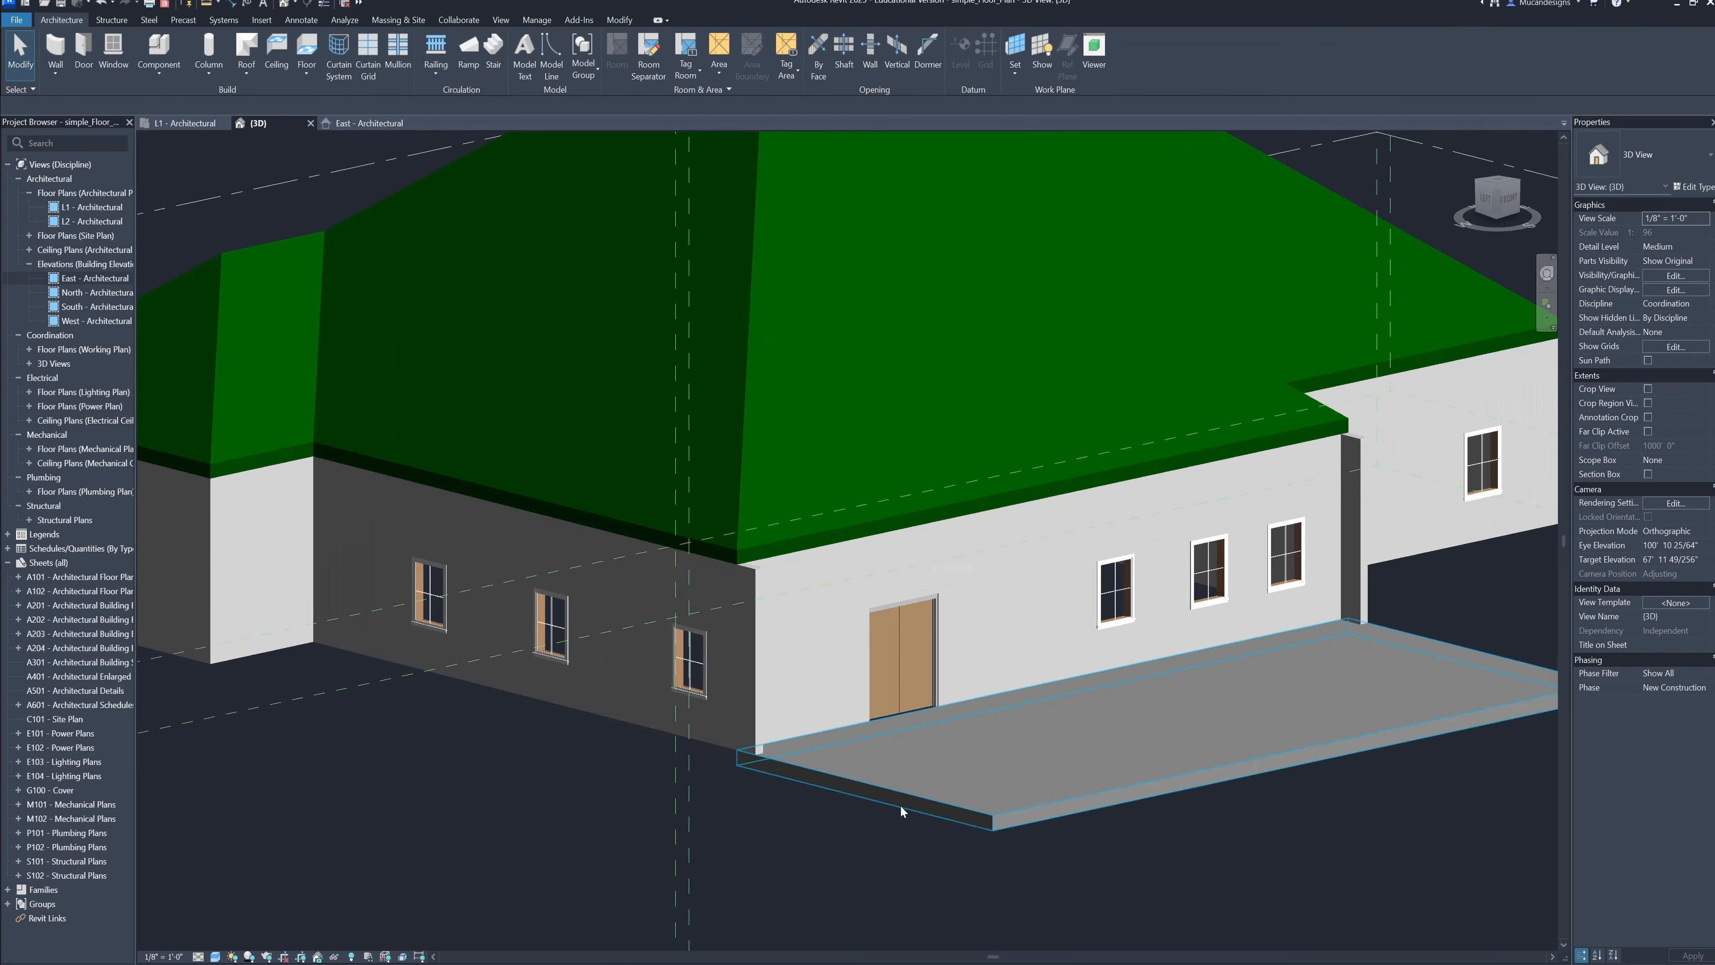
Review the complete house from the front and right side in 3D, with its roof, slab, door and windows
scroll(903, 812, down, 2)
shift+middle_drag(979, 800, 870, 750)
scroll(871, 776, down, 2)
shift+middle_drag(1000, 719, 791, 730)
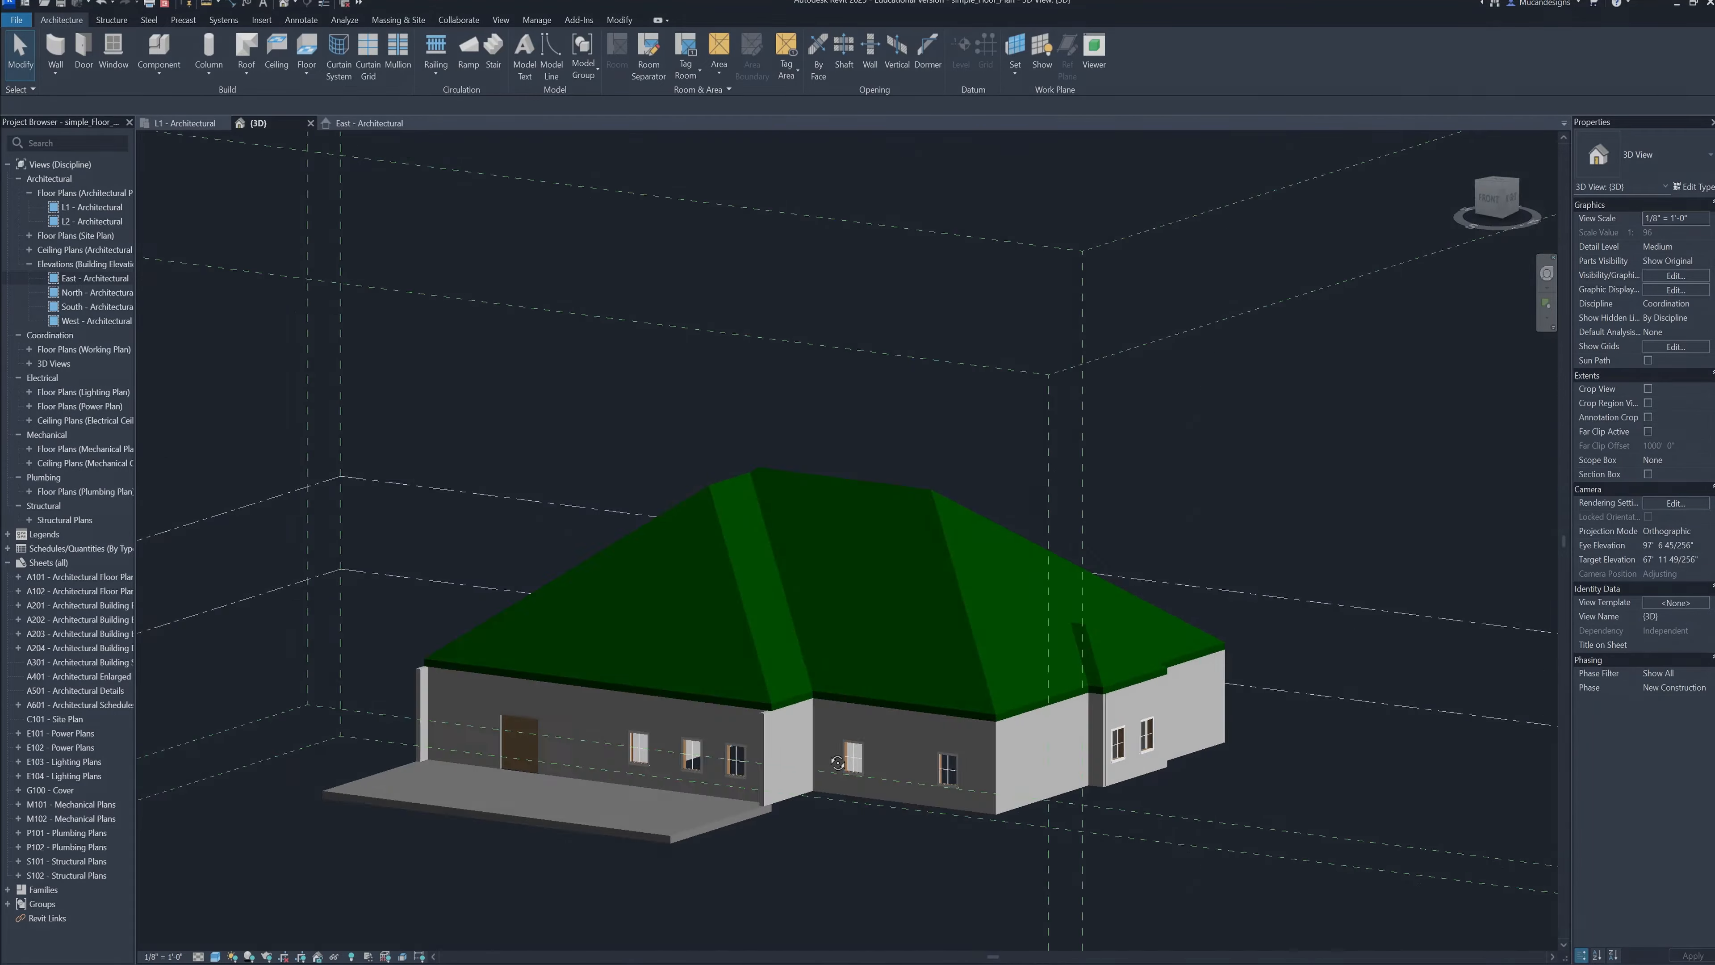
shift+middle_drag(837, 762, 984, 774)
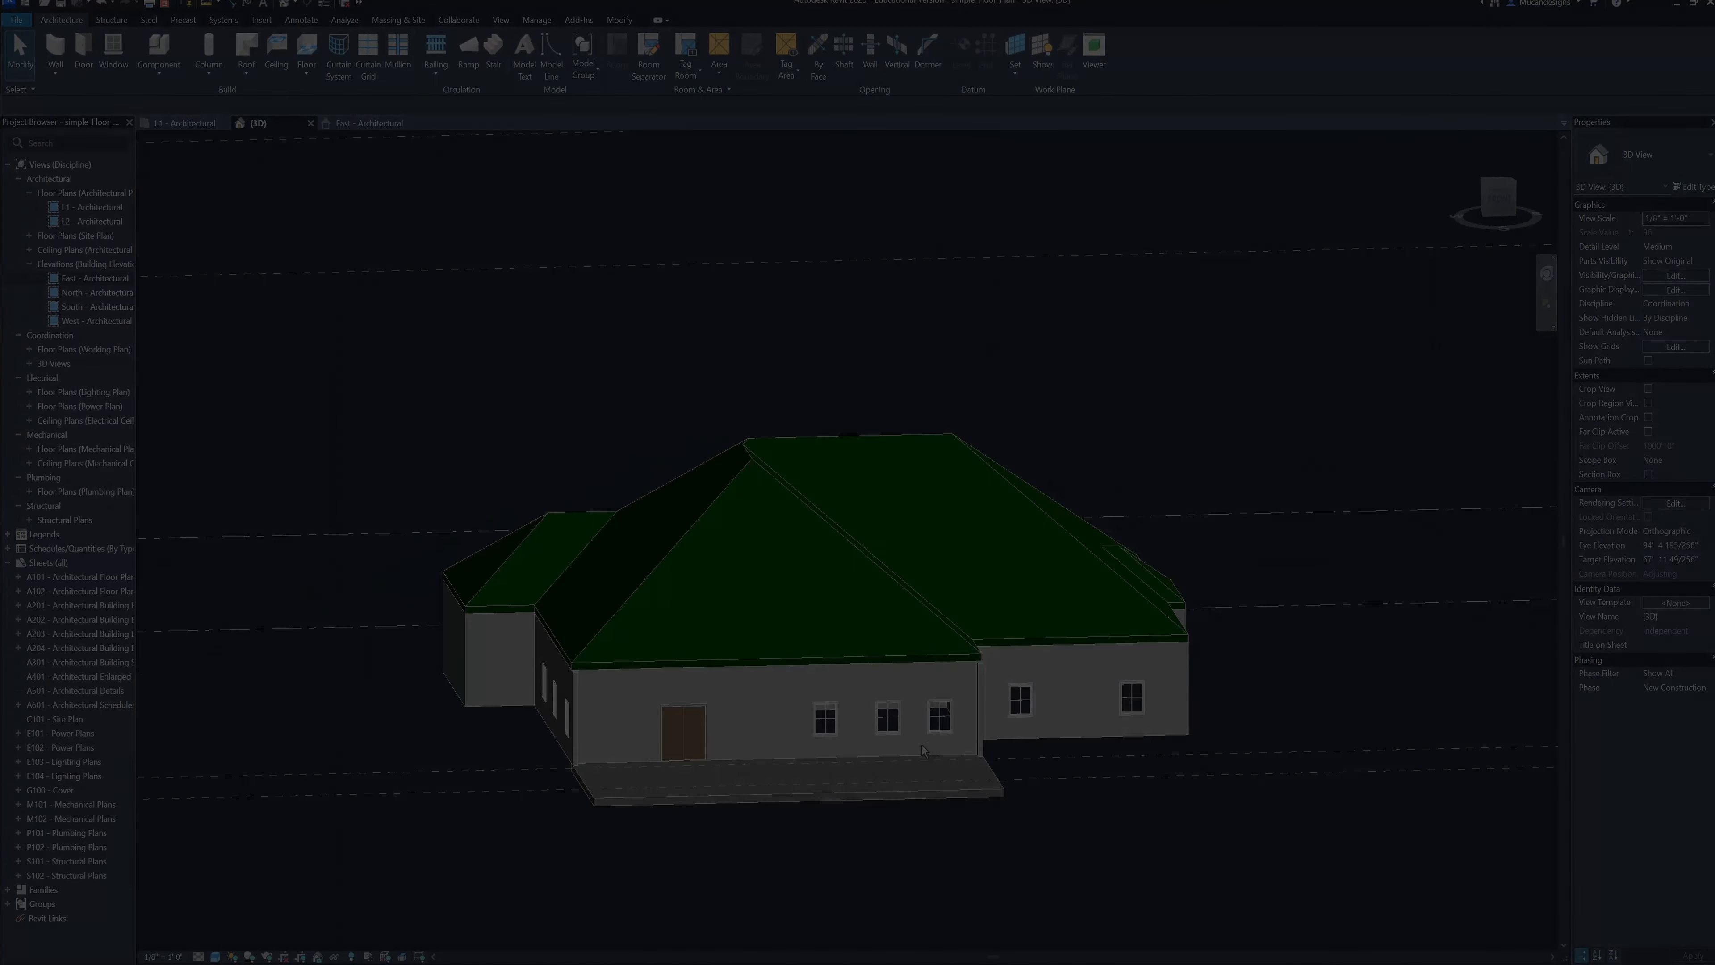
click(785, 799)
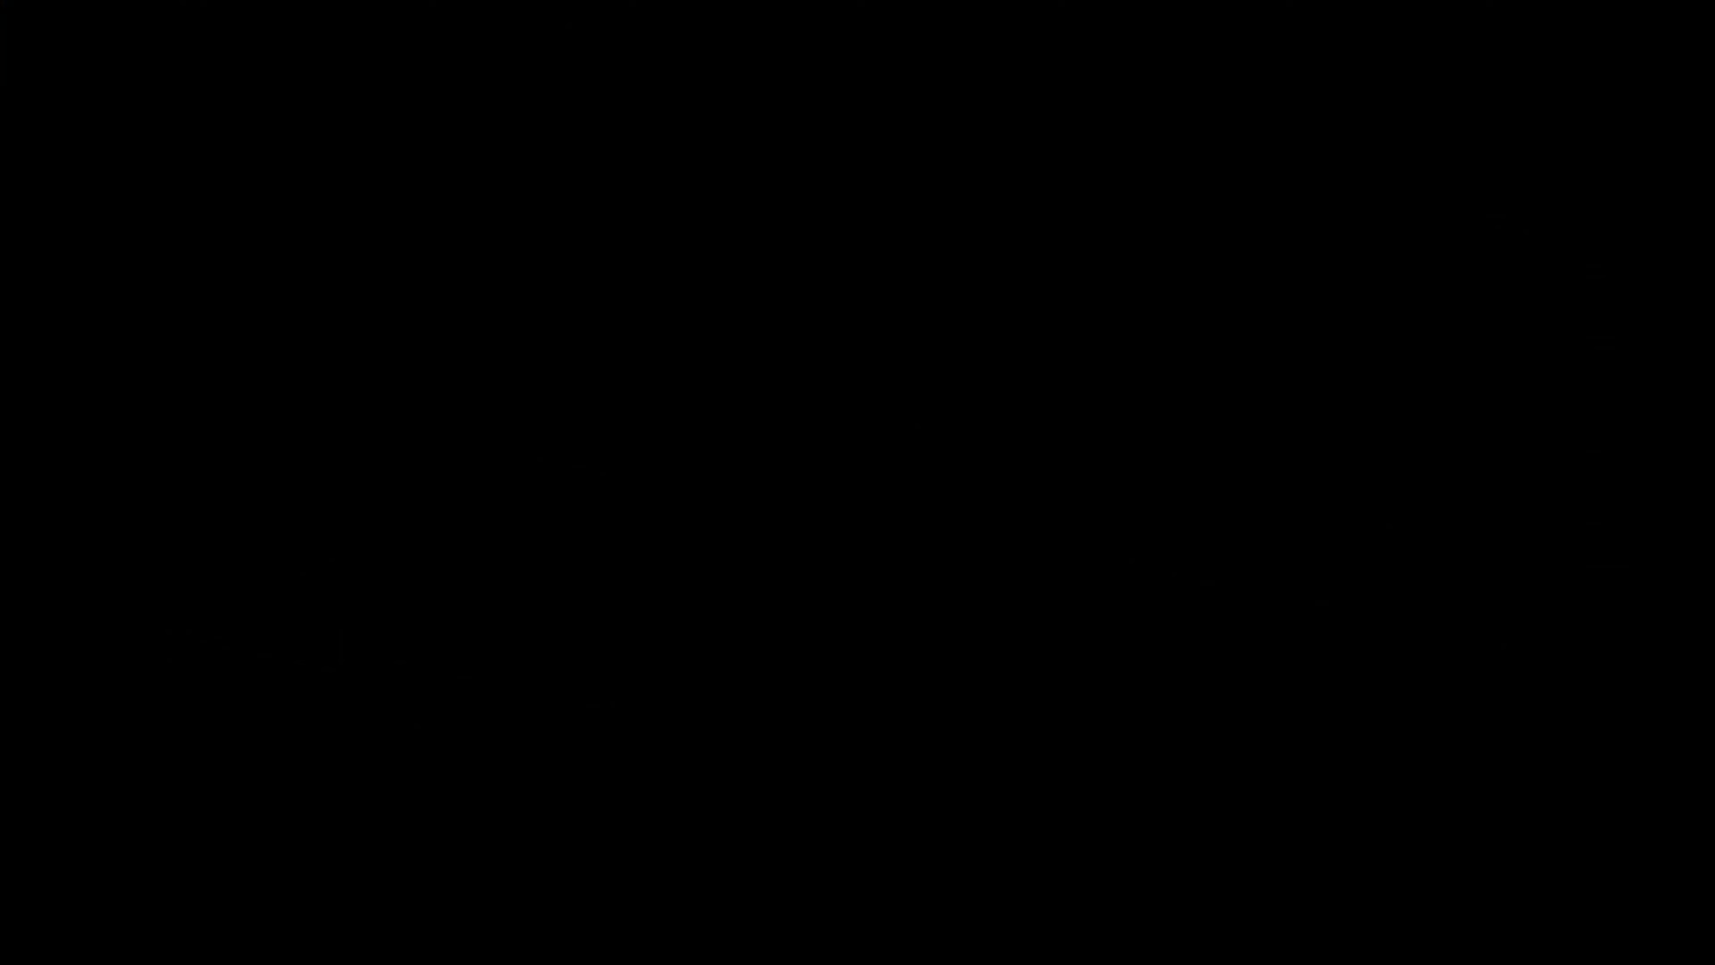